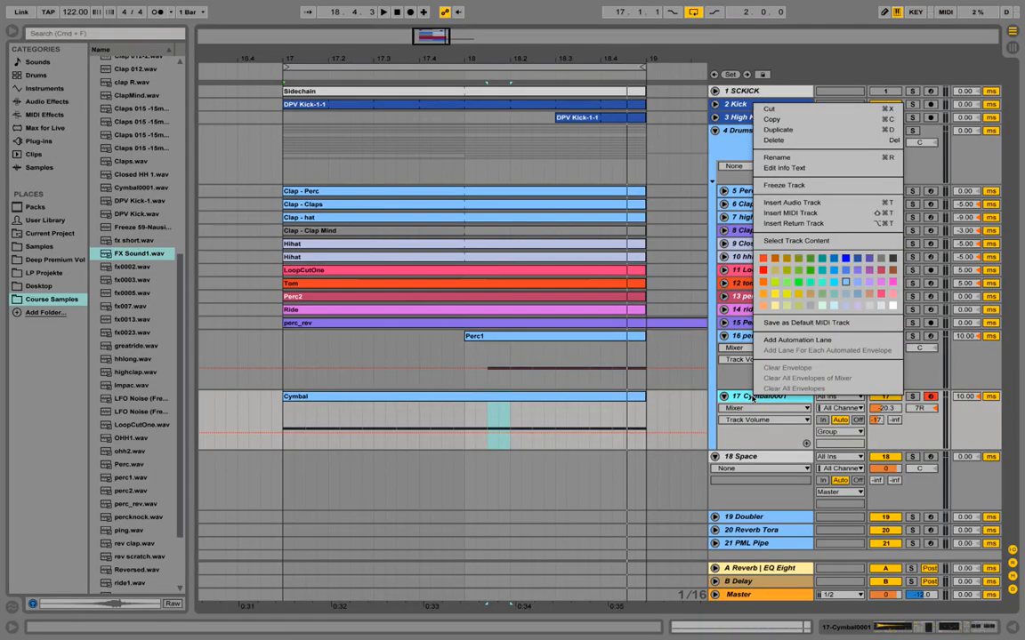
Step: Insert an audio track below Cymbal0001 and place the FX Sound1.wav sample on it starting at bar 17
{"action": "left_click", "coordinate": [797, 203]}
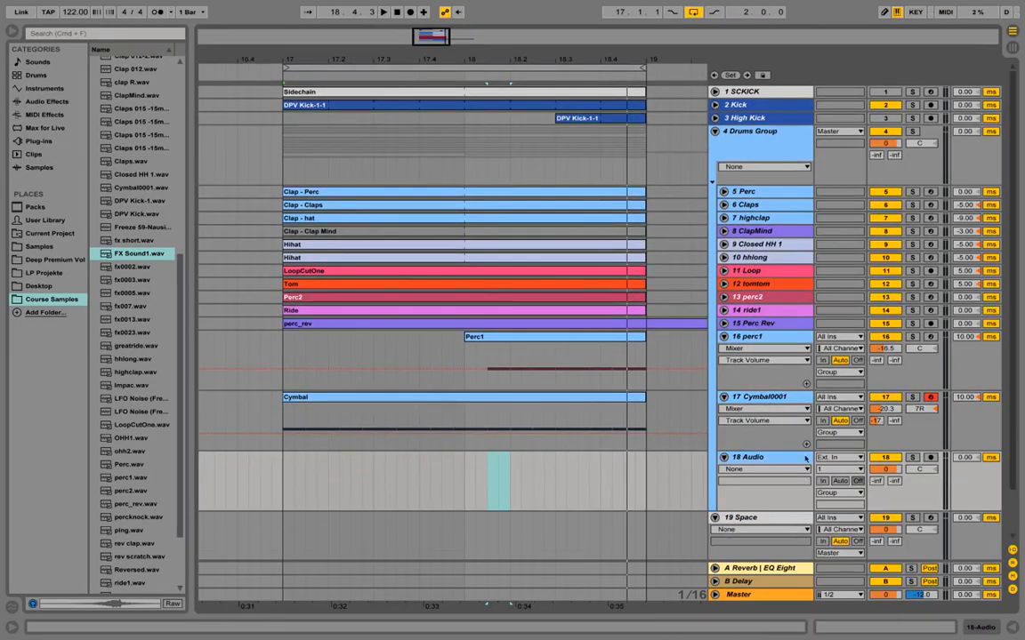
{"action": "left_click", "coordinate": [785, 457]}
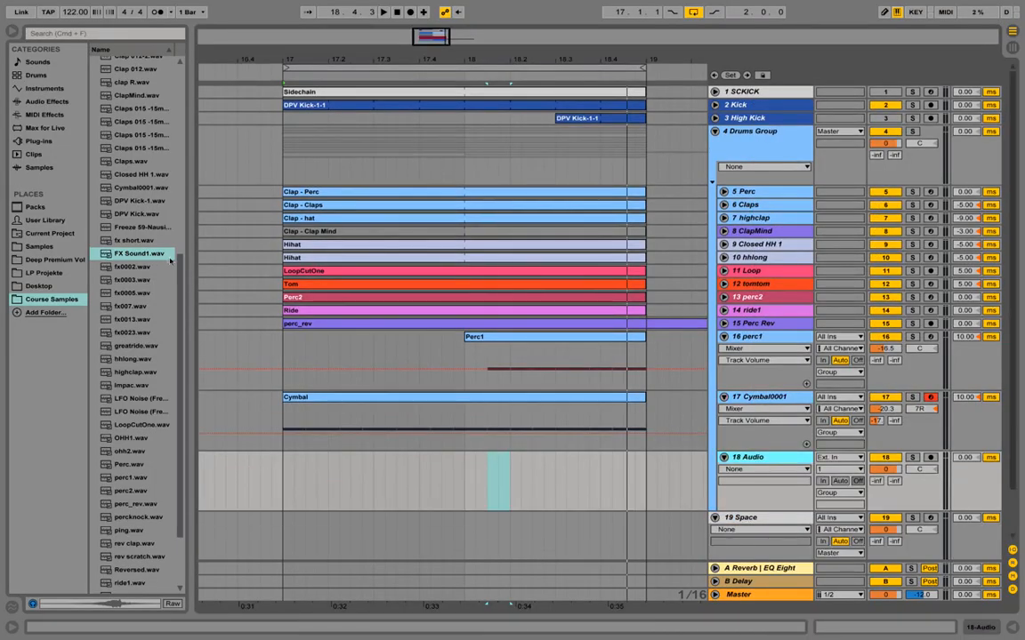
{"action": "left_click_drag", "start_coordinate": [142, 254], "coordinate": [285, 467]}
{"action": "left_click_drag", "start_coordinate": [484, 56], "coordinate": [478, 58]}
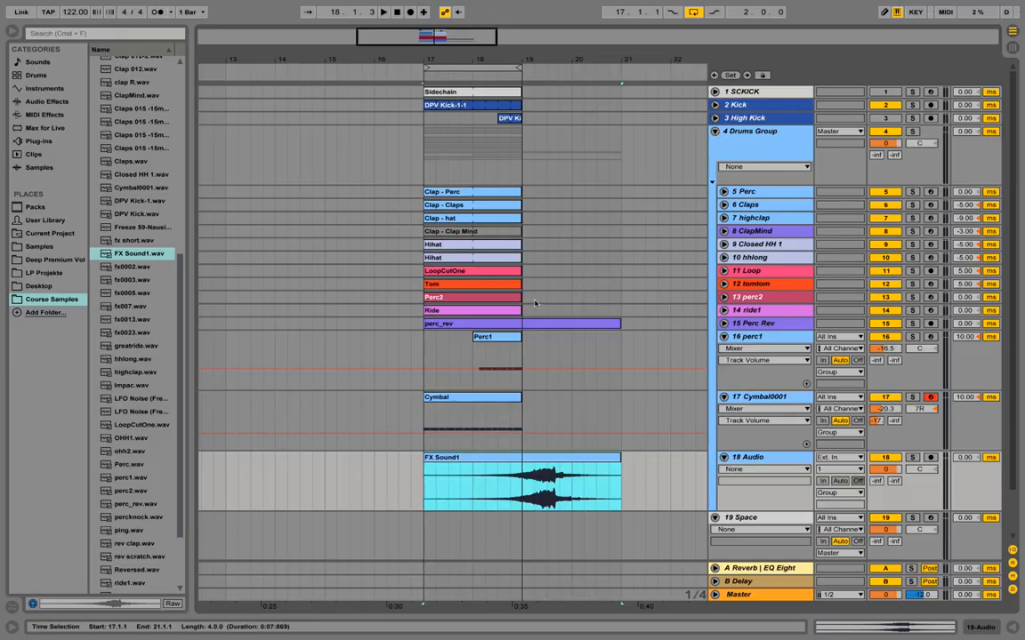
Step: Extend the kick, percussion, clap, hat, loop, tom and ride clips together so they end at bar 21
{"action": "left_click_drag", "start_coordinate": [534, 303], "coordinate": [427, 104]}
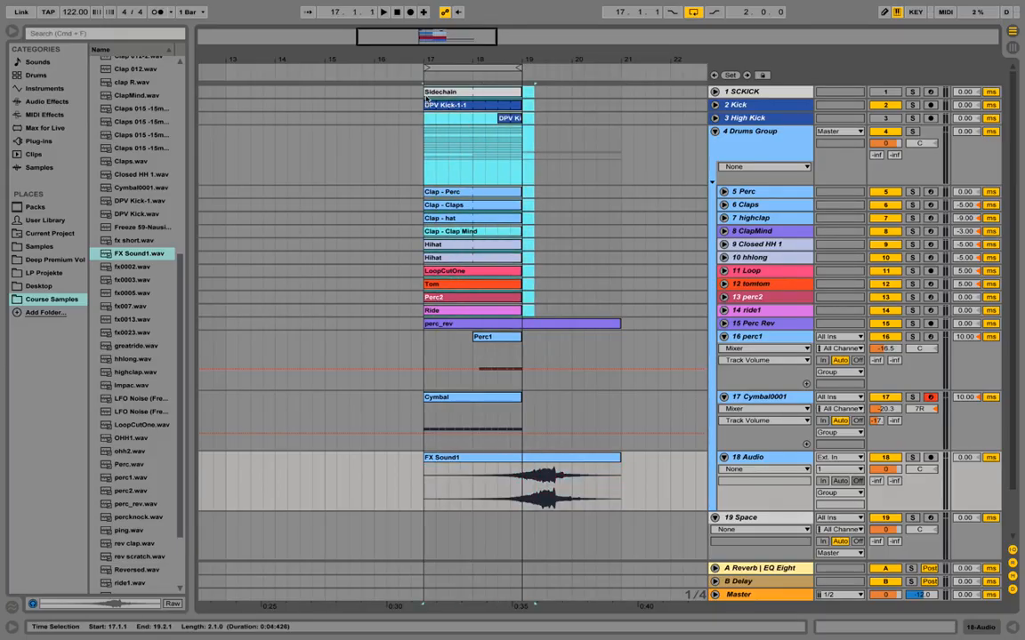
{"action": "left_click", "coordinate": [519, 91]}
{"action": "left_click_drag", "start_coordinate": [521, 118], "coordinate": [619, 118]}
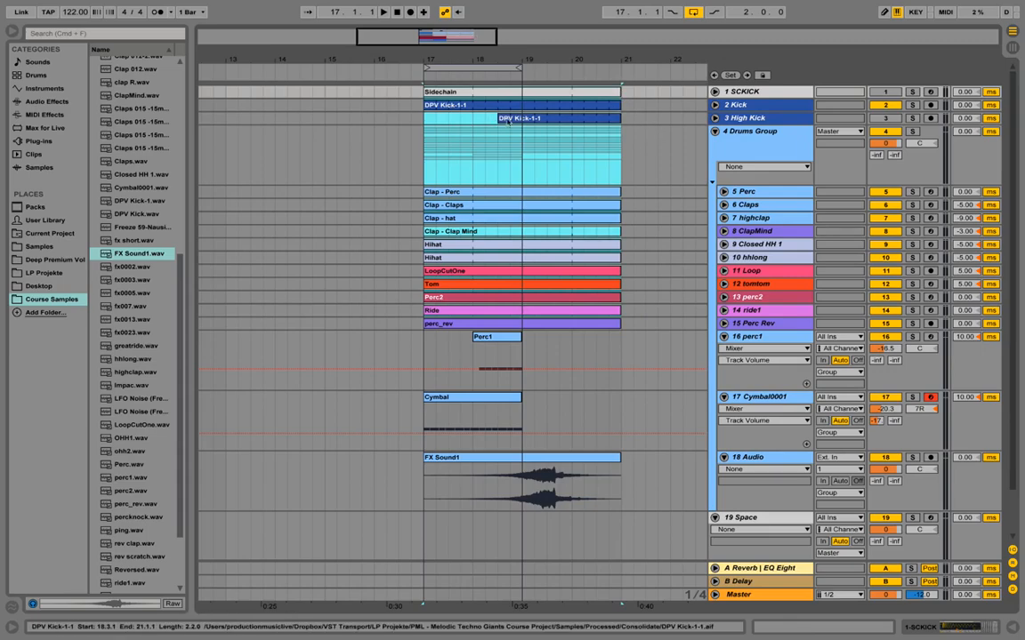
Step: Trim the High Kick clip so it starts at bar 20, and extend the arrangement loop to bar 21
{"action": "left_click_drag", "start_coordinate": [500, 118], "coordinate": [571, 118]}
{"action": "left_click_drag", "start_coordinate": [519, 69], "coordinate": [620, 69]}
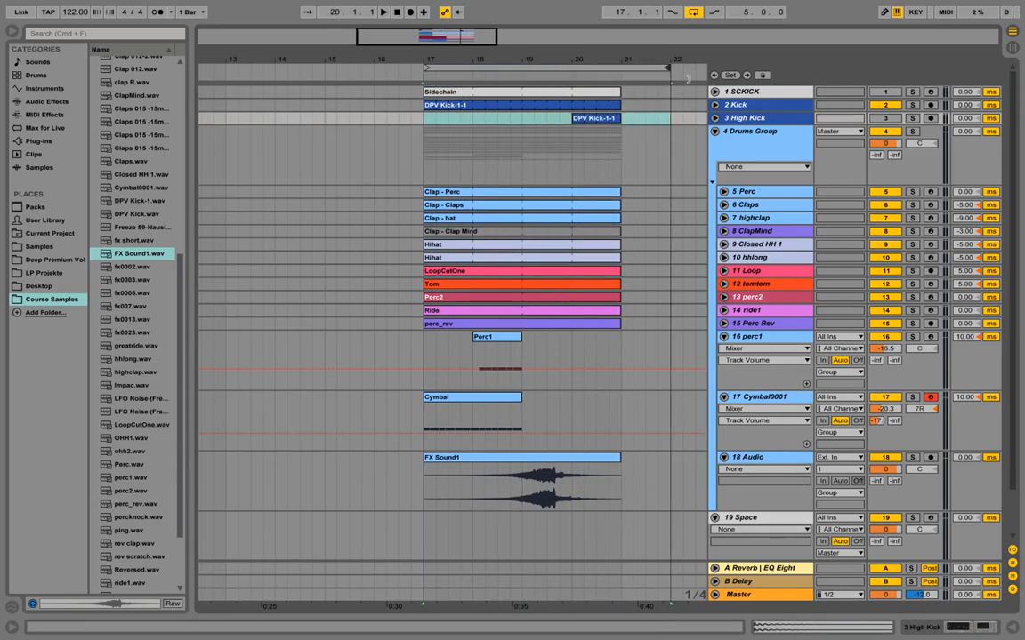
Step: Move the Cymbal clip back to bar 15 and the Perc1 clip back to bar 16
{"action": "left_click", "coordinate": [460, 405]}
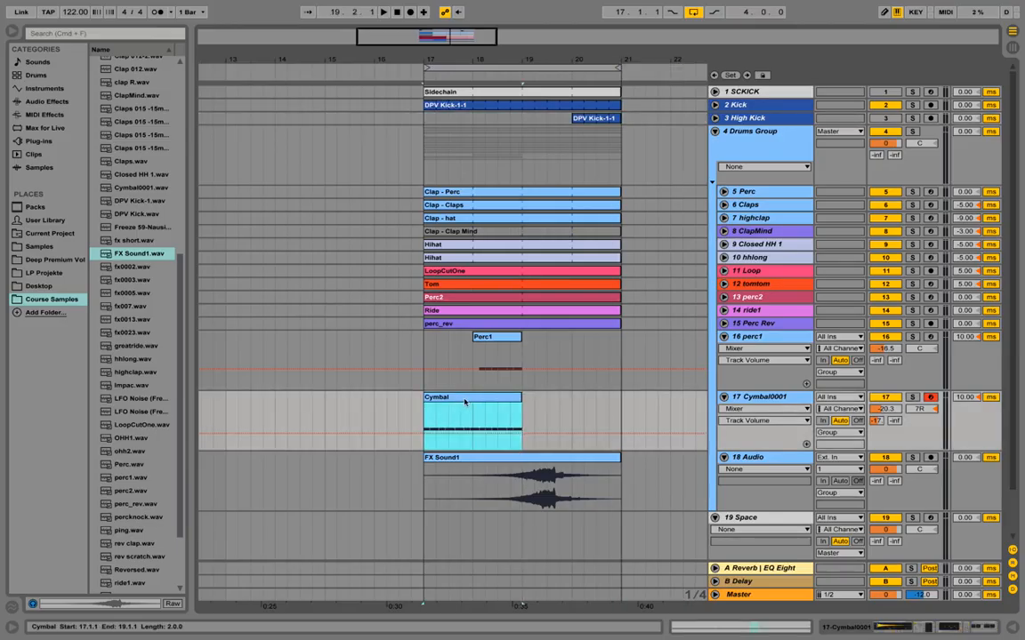
{"action": "left_click_drag", "start_coordinate": [465, 401], "coordinate": [365, 401]}
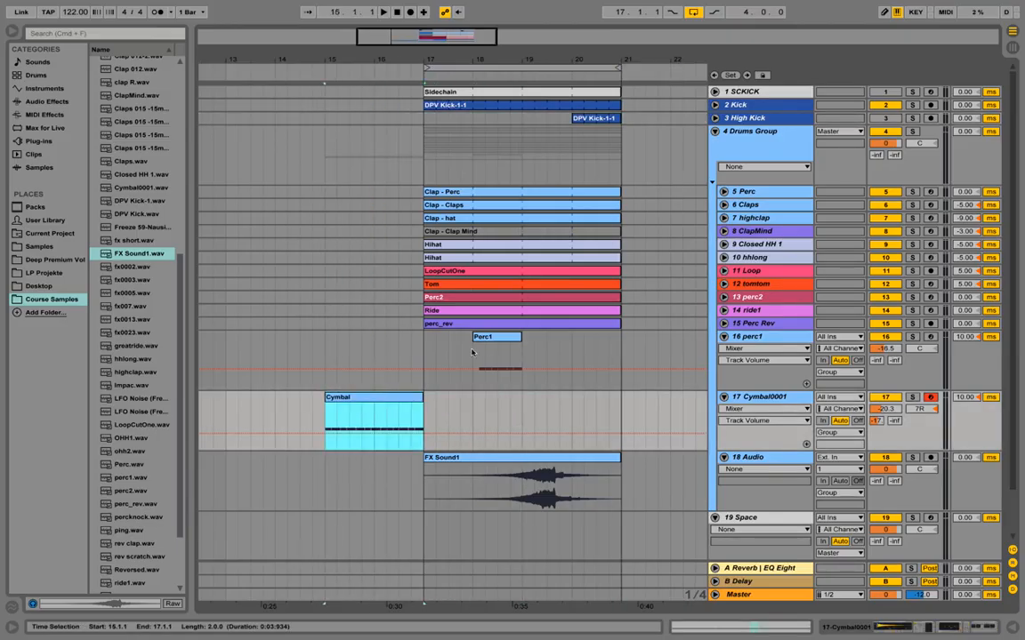
{"action": "left_click_drag", "start_coordinate": [472, 352], "coordinate": [374, 353]}
Step: Set the FX Sound1 clip's segment BPM to 122 and close its clip view
{"action": "left_click", "coordinate": [468, 461]}
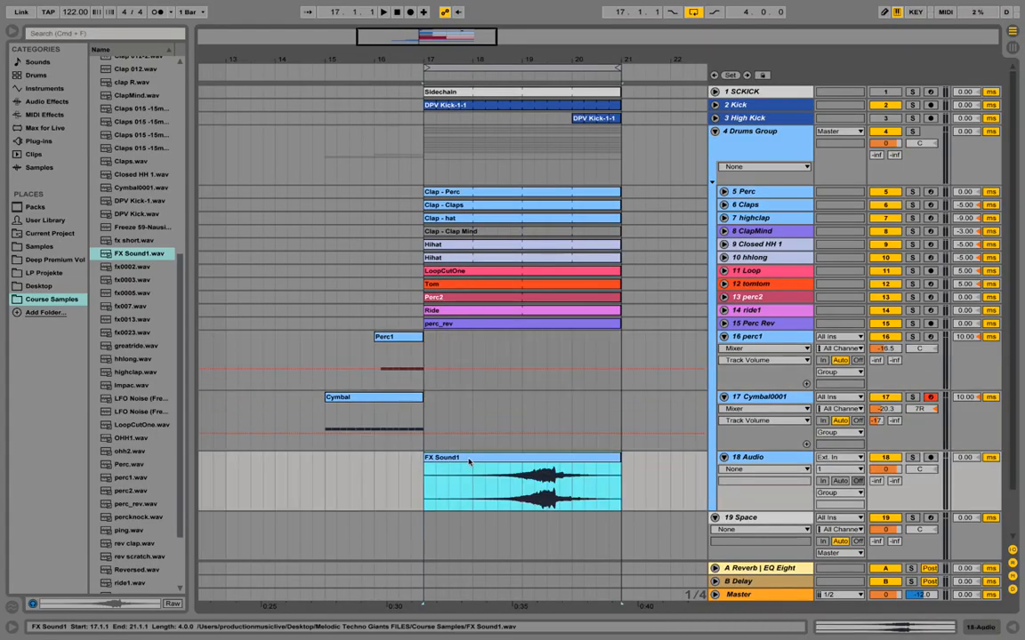
{"action": "double_click", "coordinate": [469, 461]}
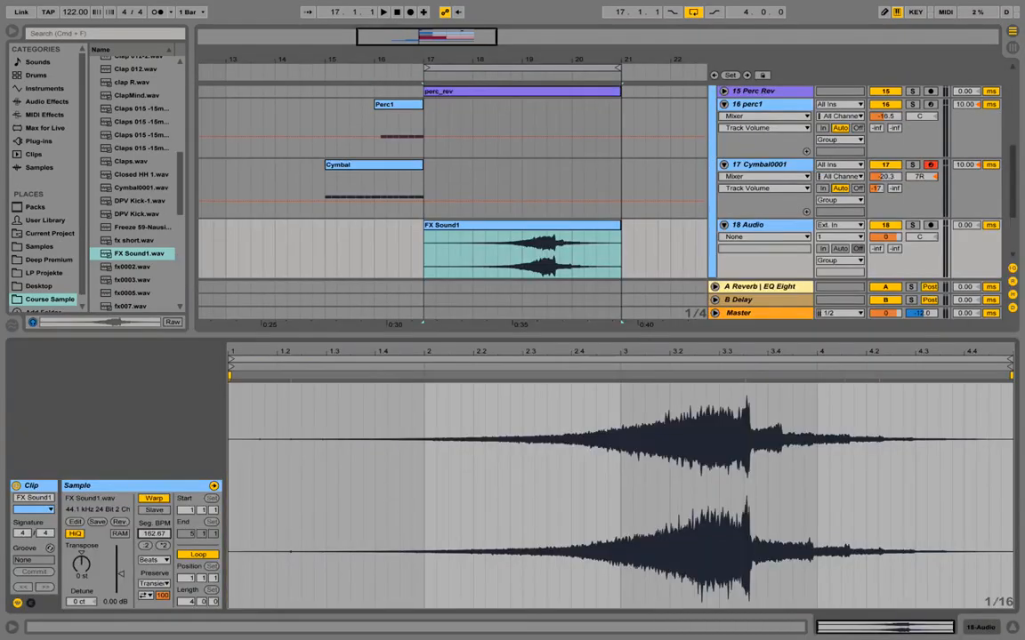
{"action": "left_click_drag", "start_coordinate": [160, 534], "coordinate": [160, 527]}
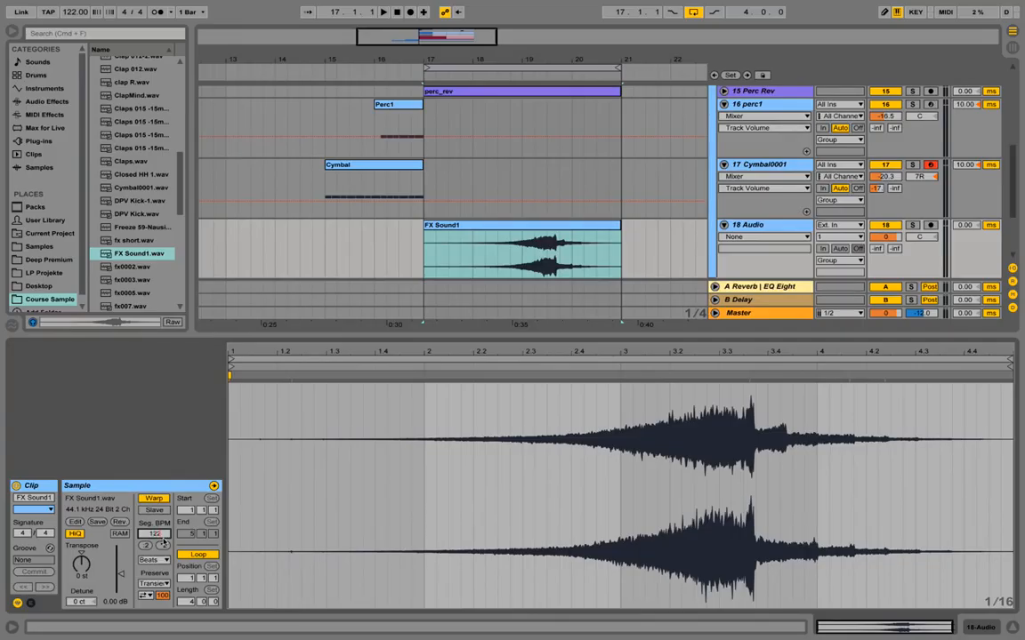
{"action": "key", "text": "Return"}
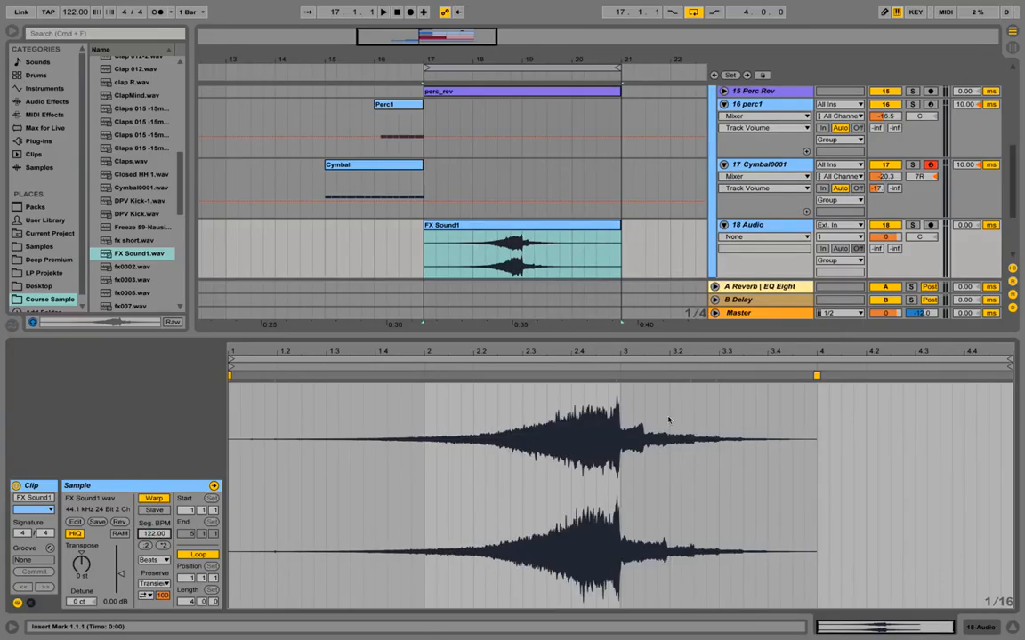
{"action": "left_click", "coordinate": [1011, 629]}
Step: Lower the volume of the new audio track to -49.0 dB while listening to the loop
{"action": "left_click_drag", "start_coordinate": [878, 418], "coordinate": [878, 464]}
{"action": "key", "text": "space"}
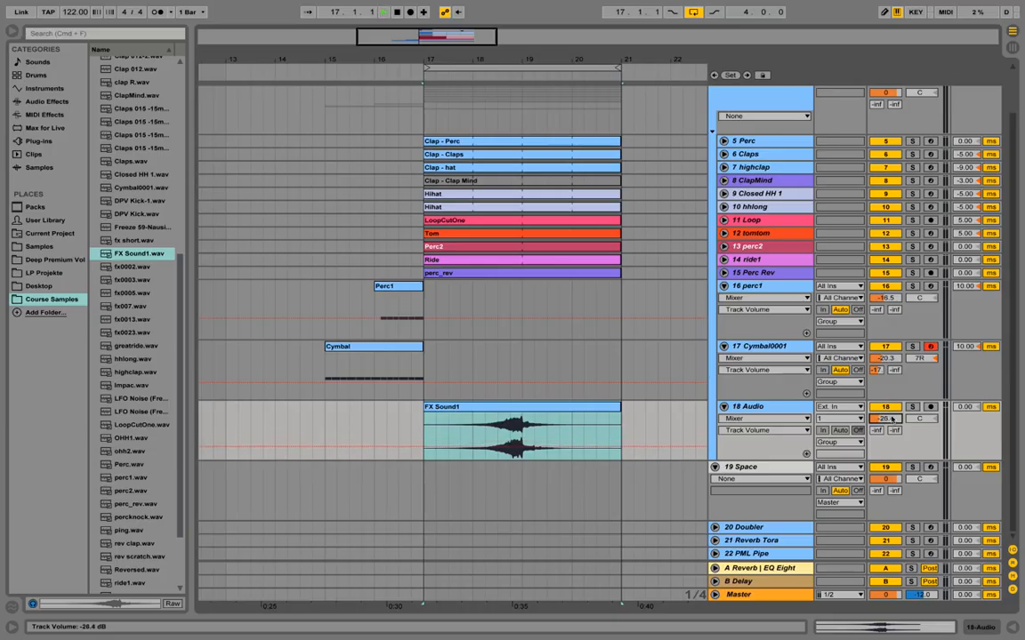
{"action": "left_click_drag", "start_coordinate": [886, 419], "coordinate": [891, 423]}
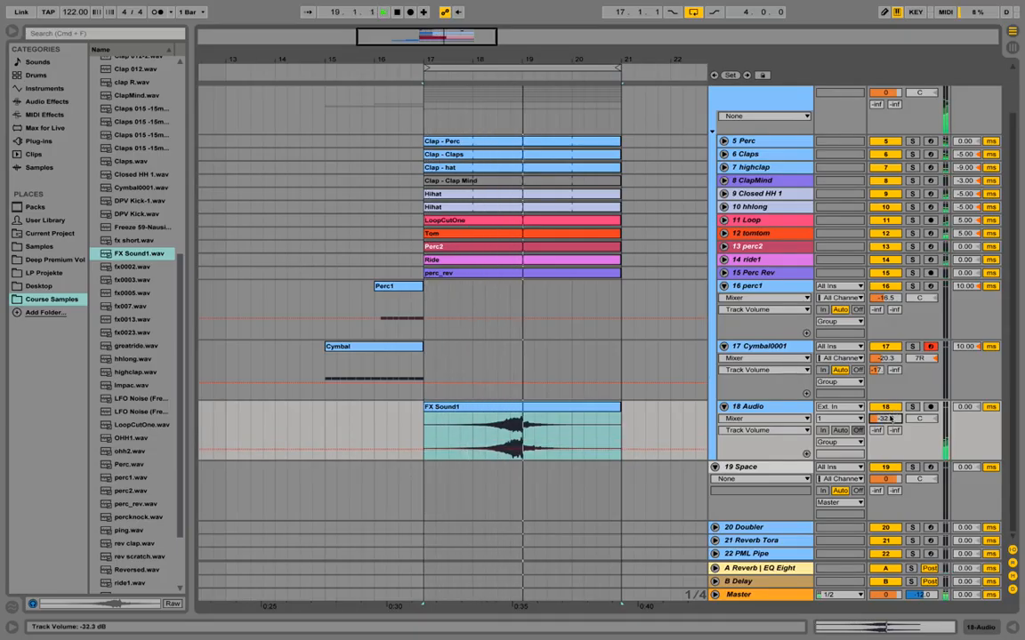
{"action": "left_click_drag", "start_coordinate": [891, 419], "coordinate": [891, 429]}
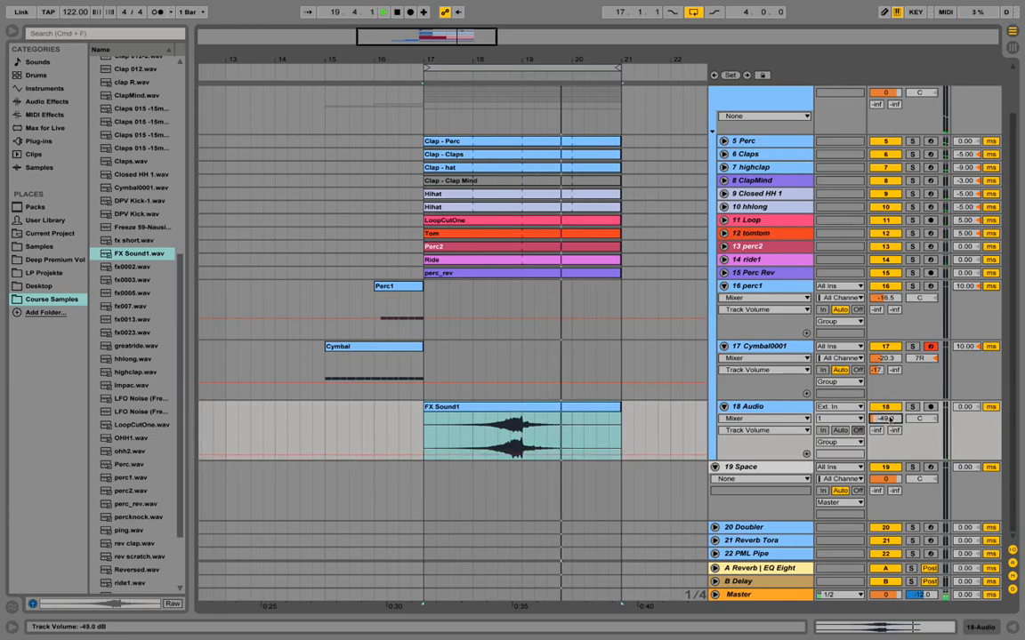
{"action": "key", "text": "space"}
Step: Rename the audio track holding the effect sample as "FX Sound 1" and play the loop
{"action": "right_click", "coordinate": [770, 406]}
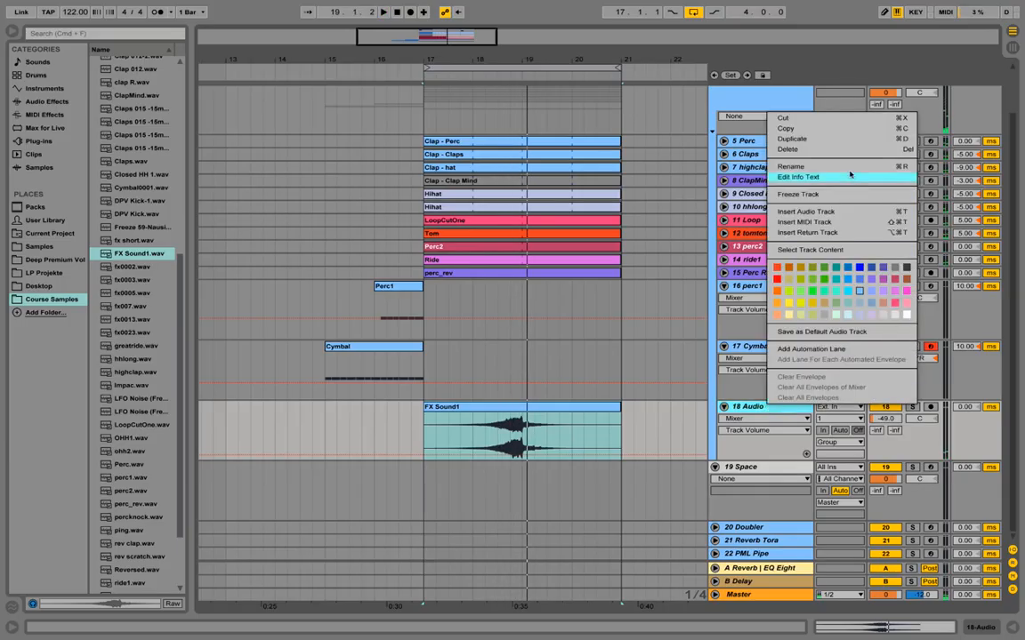
{"action": "left_click", "coordinate": [845, 166]}
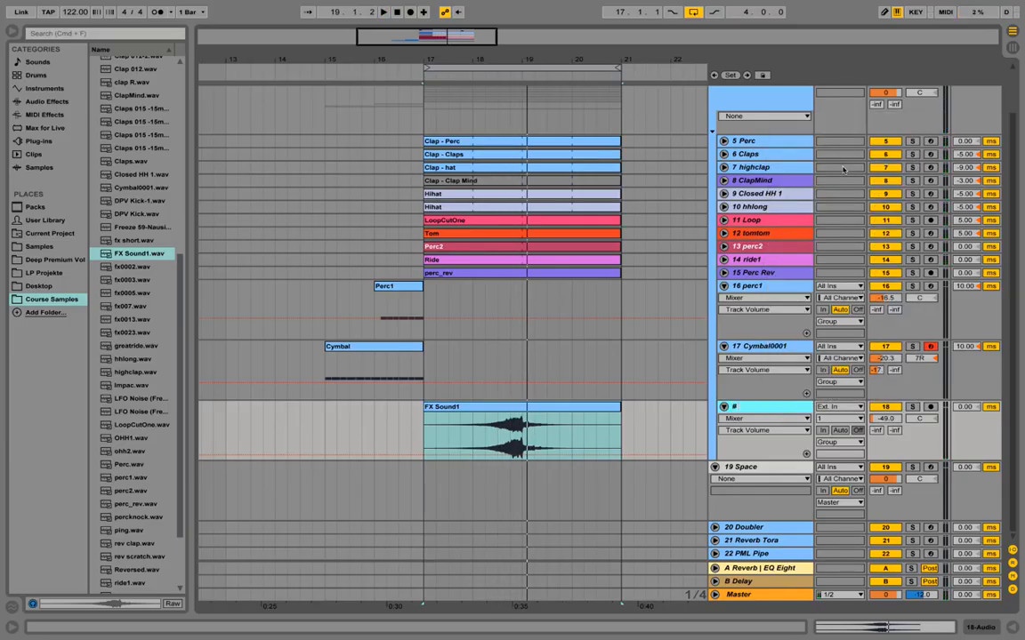
{"action": "type", "text": "# FX Sound 1"}
{"action": "key", "text": "Return"}
{"action": "key", "text": "space"}
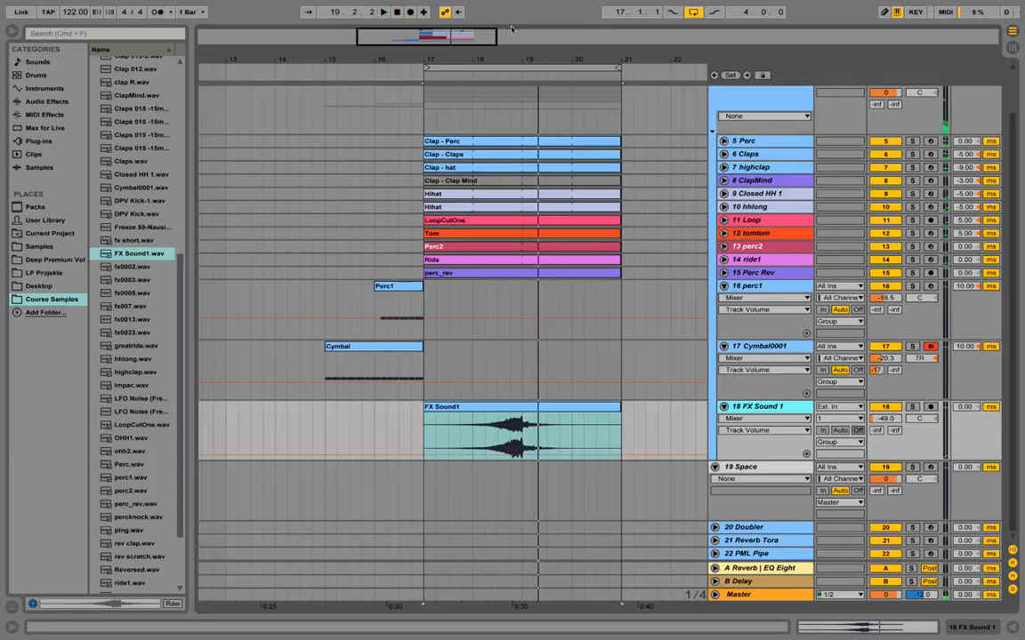
Step: Add the Vinyl preset of Vinyl Distortion and an EQ Eight after it to the FX Sound 1 track
{"action": "left_click", "coordinate": [46, 102]}
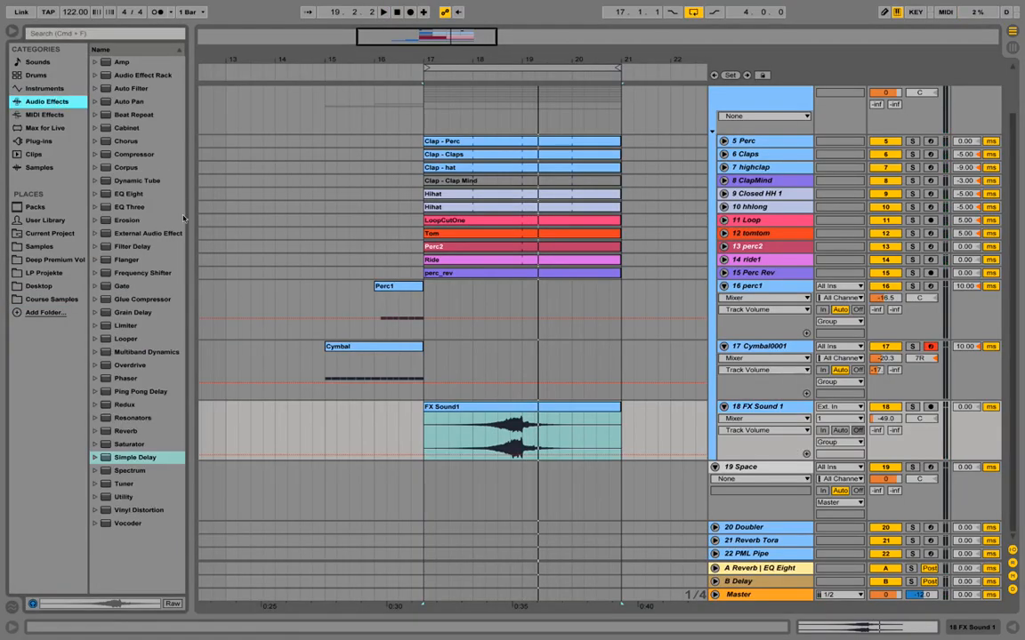
{"action": "left_click", "coordinate": [94, 514]}
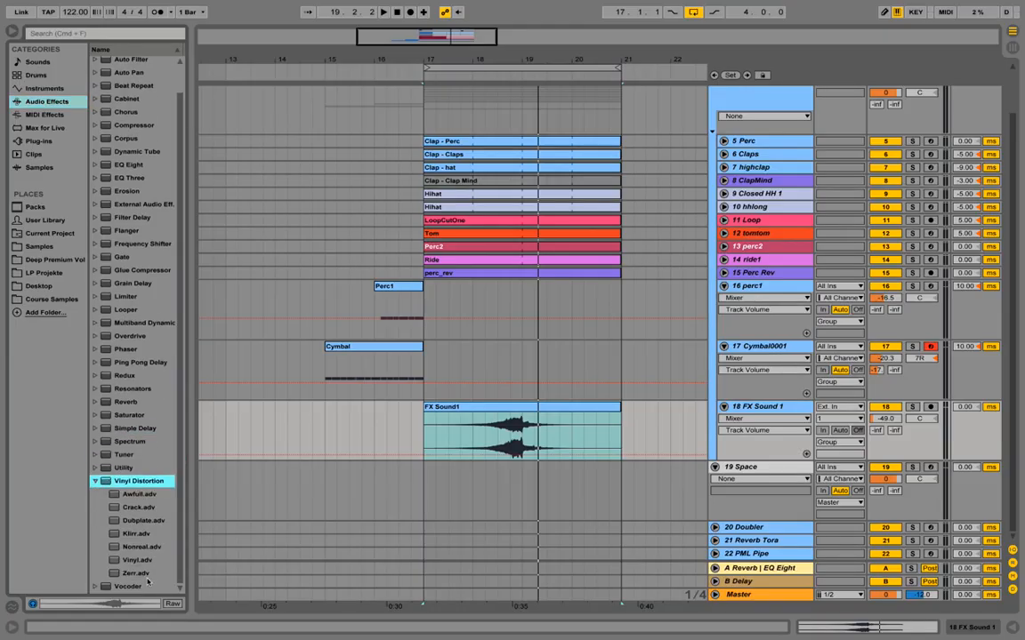
{"action": "left_click", "coordinate": [133, 561]}
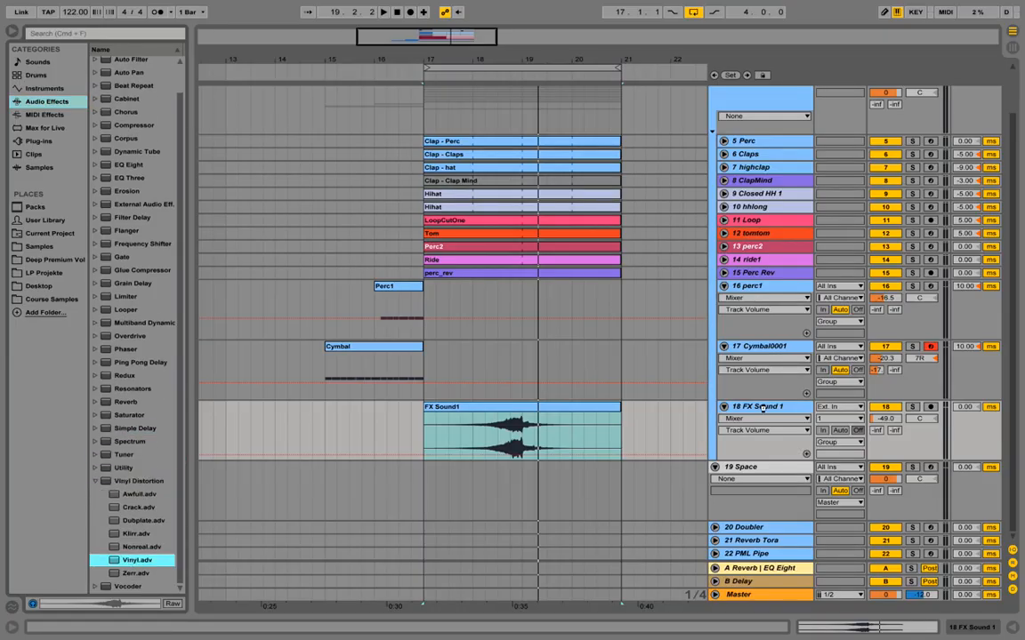
{"action": "left_click_drag", "start_coordinate": [762, 409], "coordinate": [761, 411]}
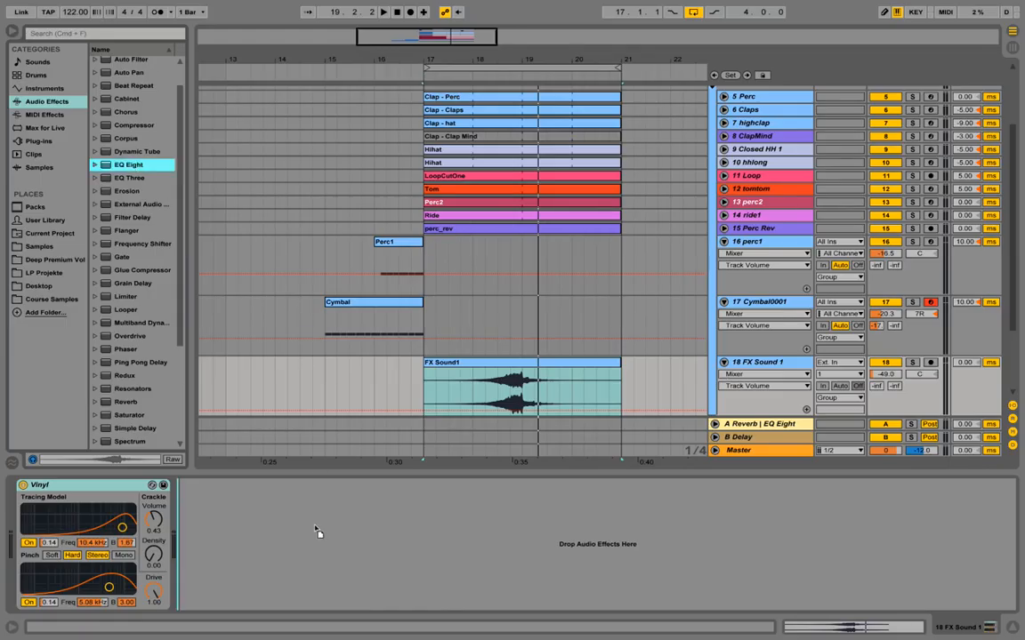
{"action": "left_click_drag", "start_coordinate": [317, 531], "coordinate": [288, 482]}
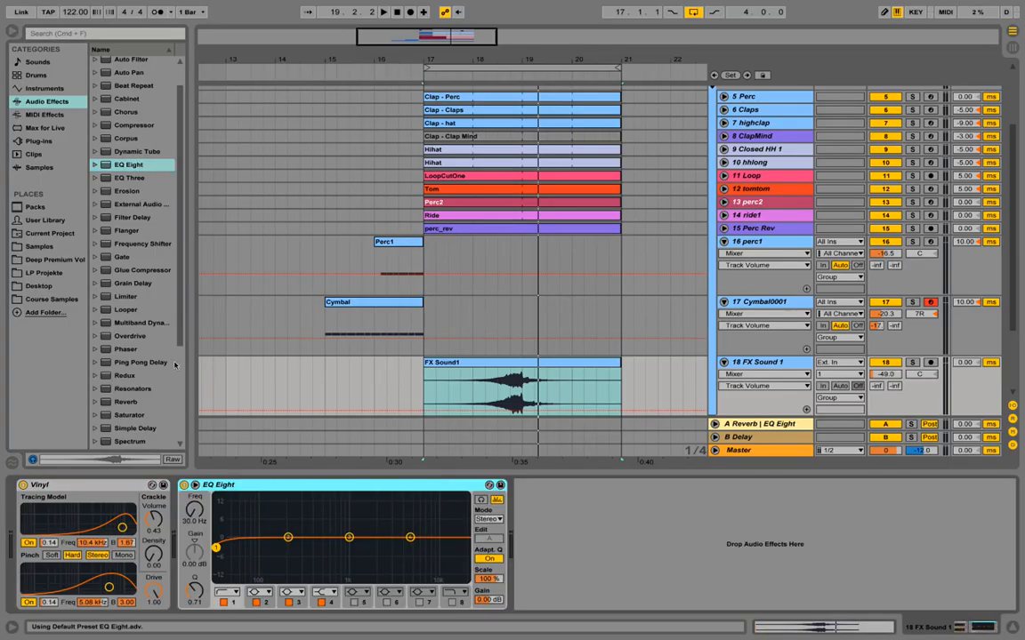
Step: Save the Reverb Tora track's reverb as the preset "Reverb - Torastyle", overwriting the existing file
{"action": "scroll", "coordinate": [768, 400], "scroll_direction": "down", "scroll_amount": 3}
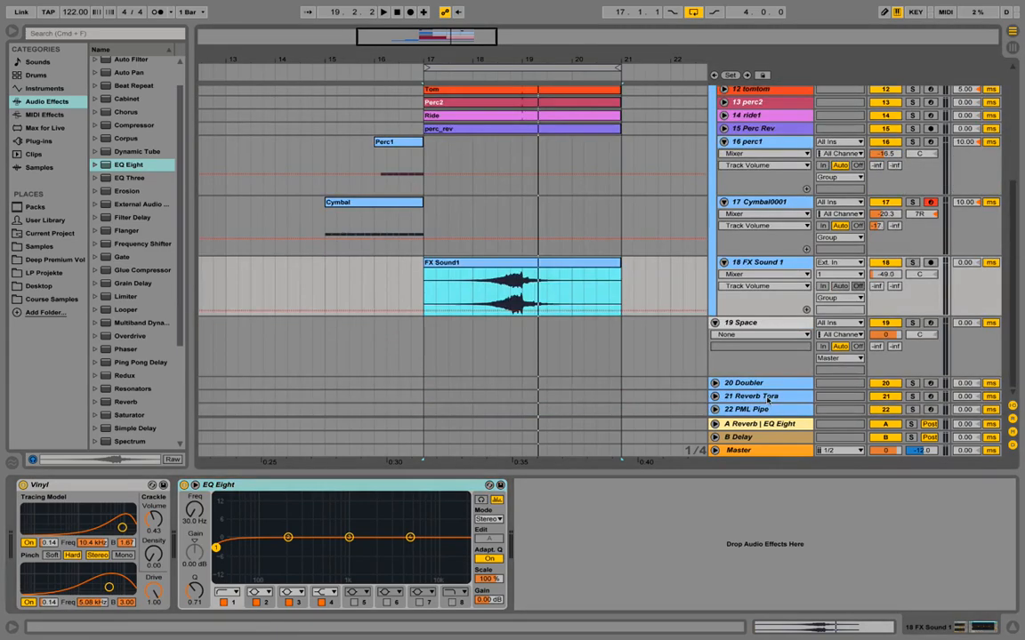
{"action": "left_click", "coordinate": [768, 398]}
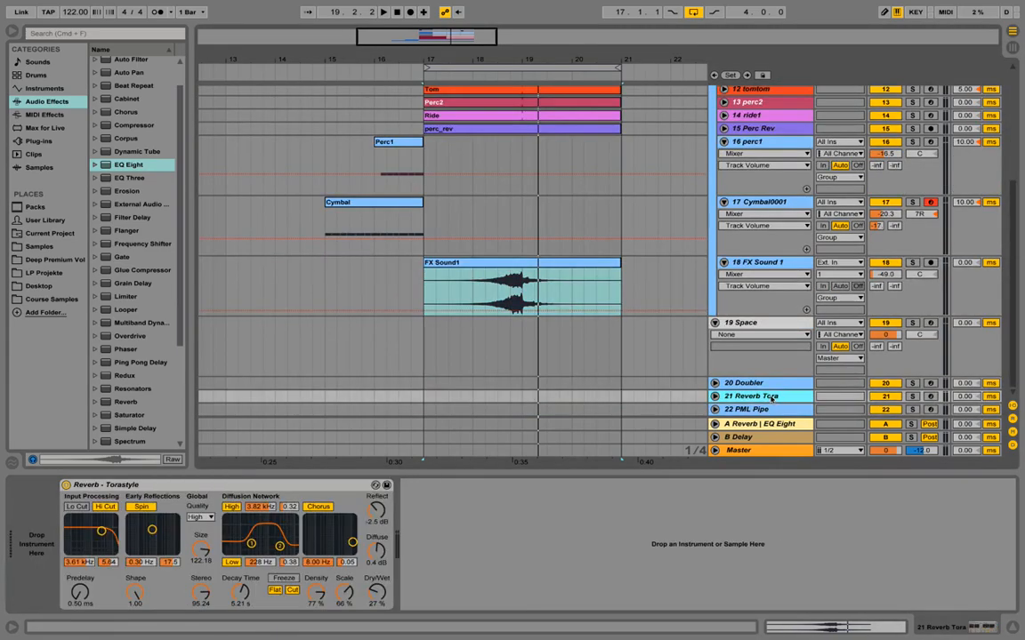
{"action": "left_click", "coordinate": [201, 485]}
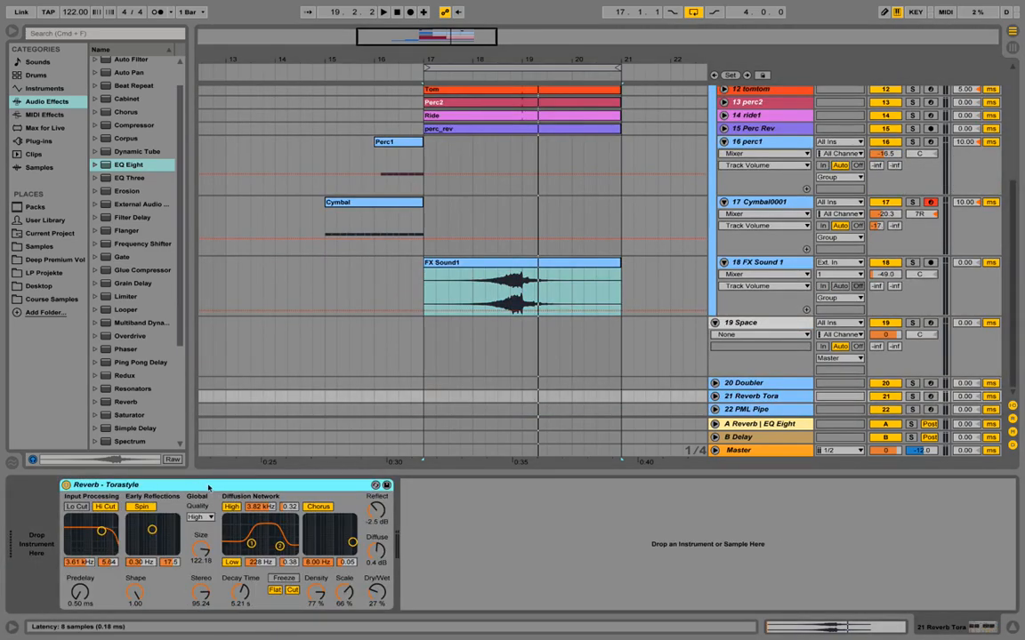
{"action": "left_click", "coordinate": [388, 486]}
{"action": "key", "text": "Return"}
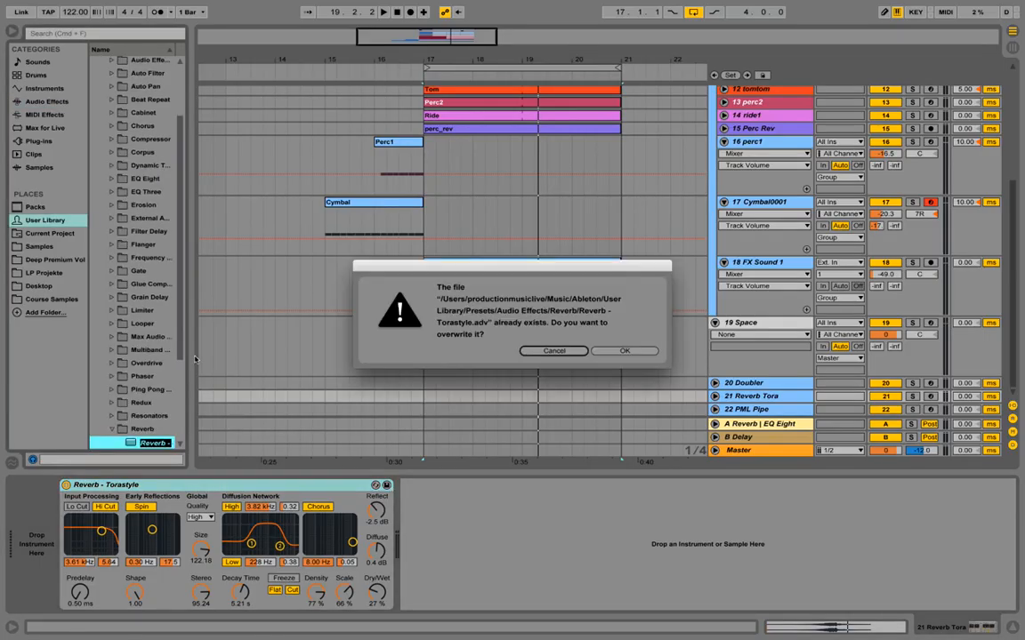
{"action": "left_click", "coordinate": [620, 352]}
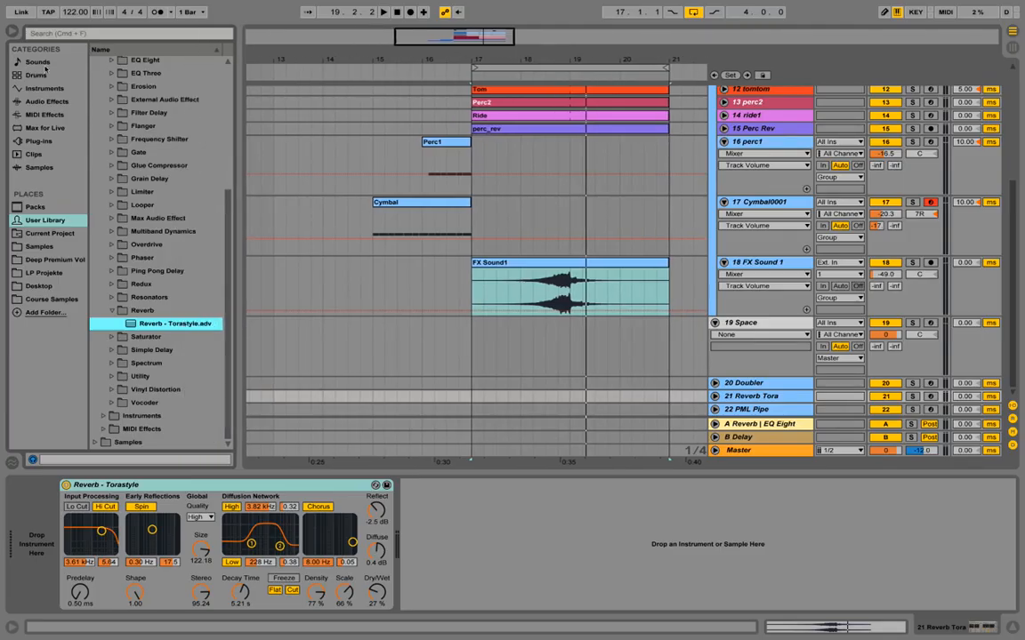
Step: Search the audio effects for "tora" and add the Reverb - Torastyle preset to the FX Sound 1 track
{"action": "left_click", "coordinate": [45, 101]}
{"action": "left_click", "coordinate": [85, 34]}
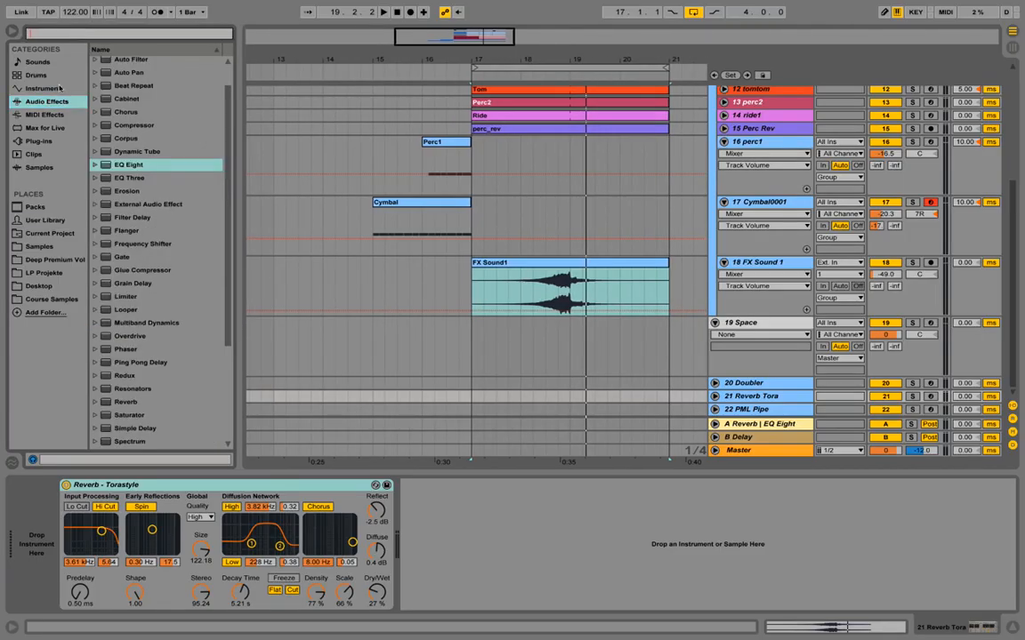
{"action": "type", "text": "tor"}
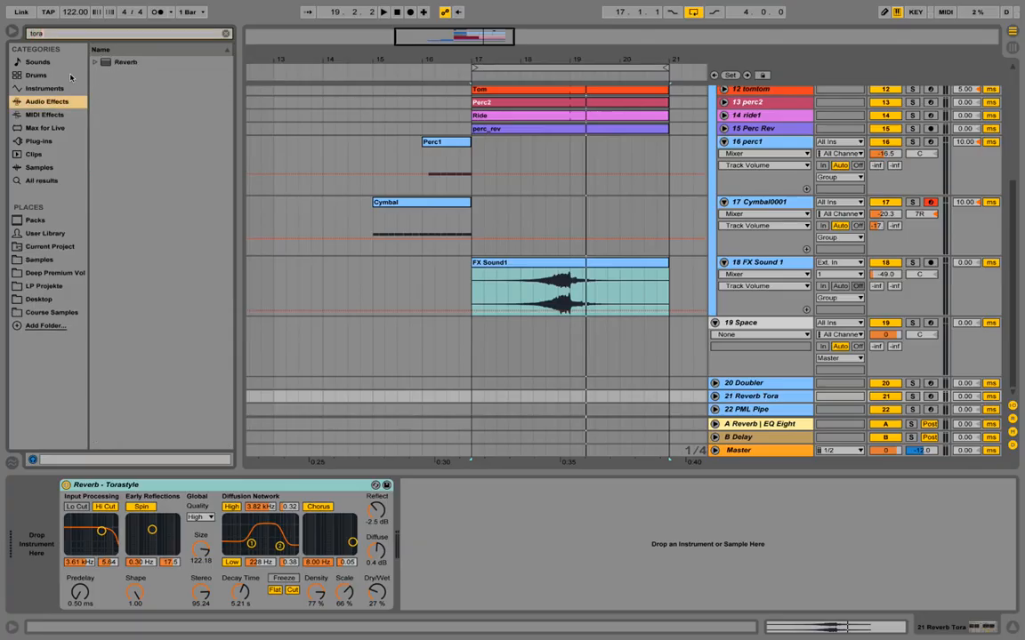
{"action": "type", "text": "a"}
{"action": "left_click", "coordinate": [142, 89]}
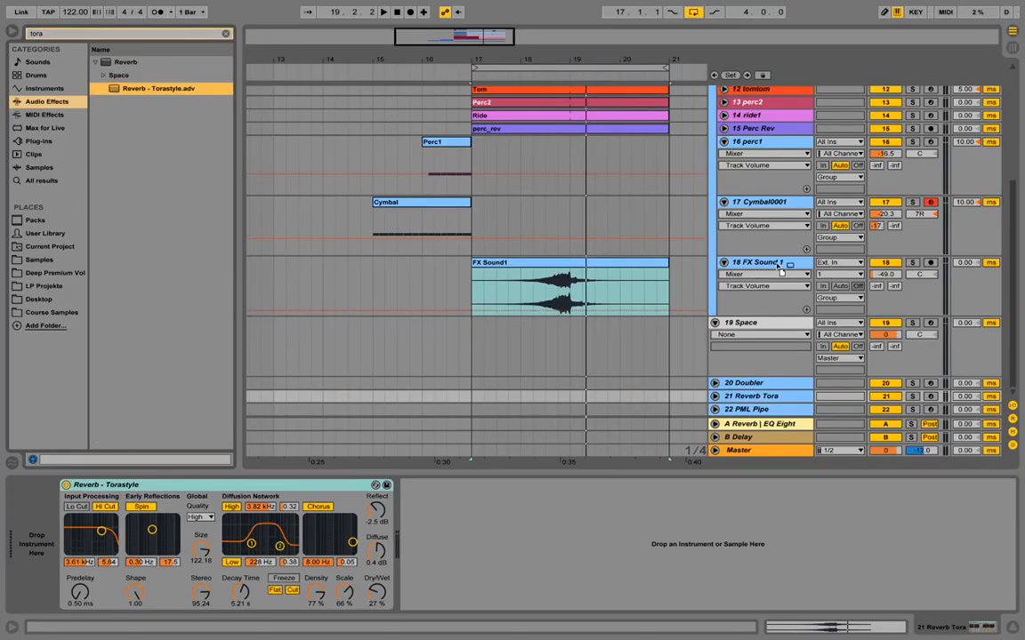
{"action": "left_click_drag", "start_coordinate": [779, 265], "coordinate": [779, 273]}
{"action": "left_click_drag", "start_coordinate": [720, 490], "coordinate": [730, 495]}
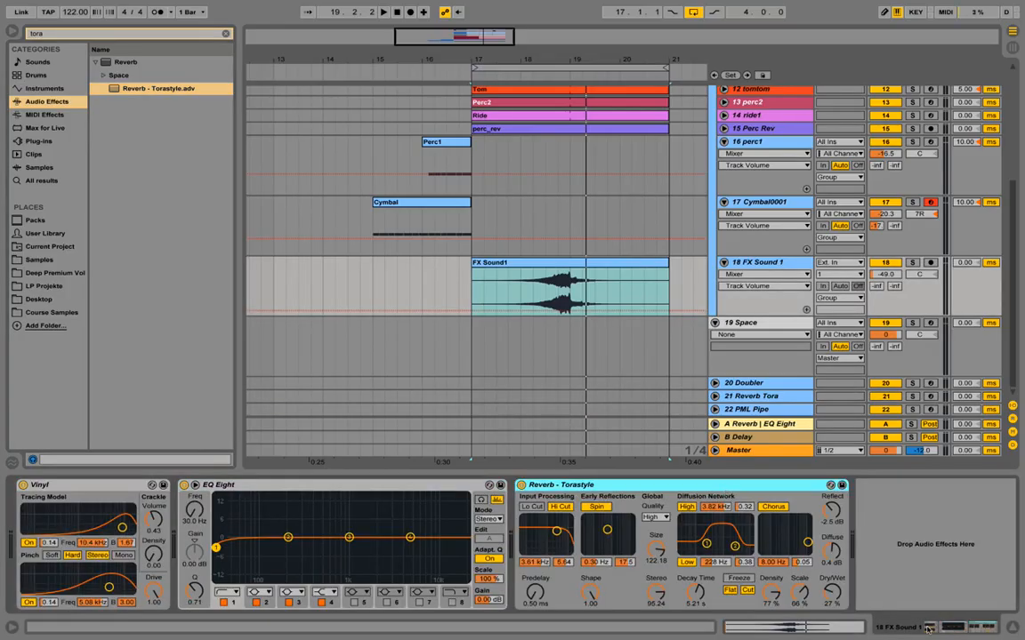
Step: Turn off the EQ Eight and Reverb - Torastyle devices on the FX Sound 1 track and select its clip
{"action": "left_click", "coordinate": [533, 297]}
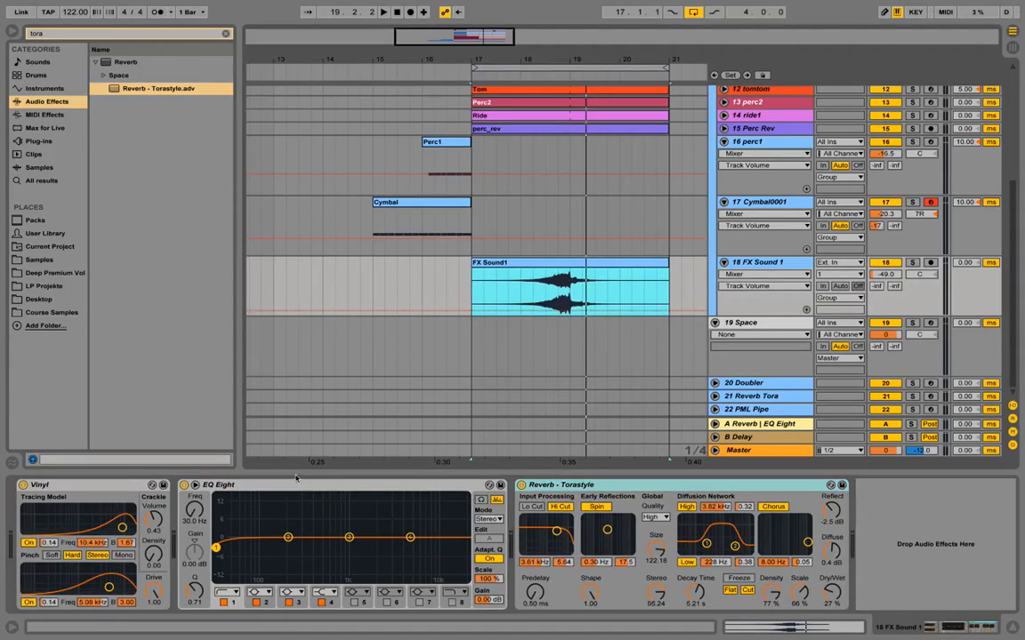
{"action": "left_click", "coordinate": [183, 484]}
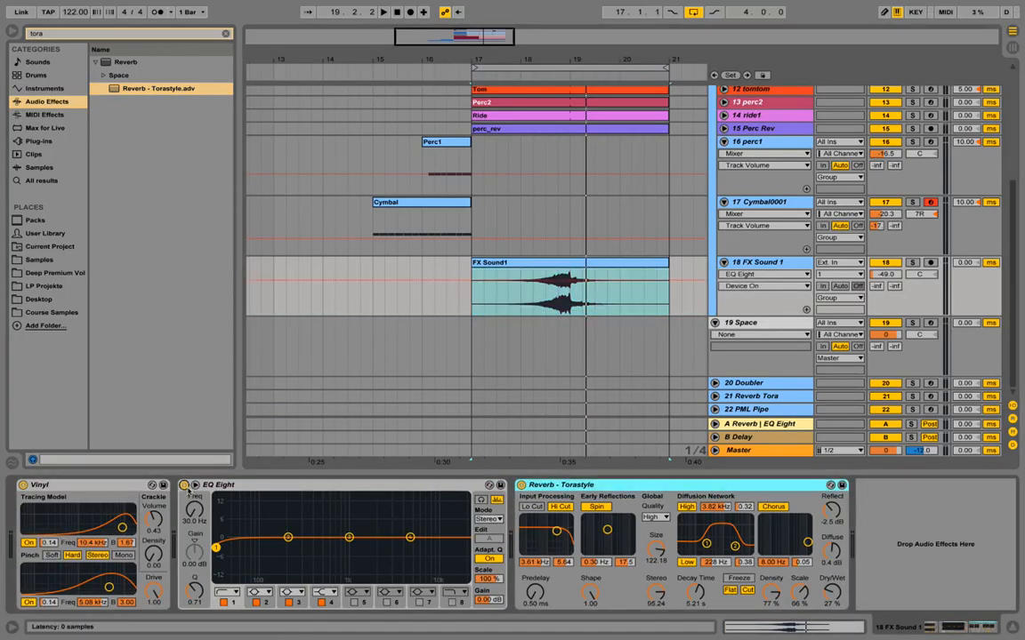
{"action": "left_click", "coordinate": [522, 484]}
{"action": "left_click", "coordinate": [493, 289]}
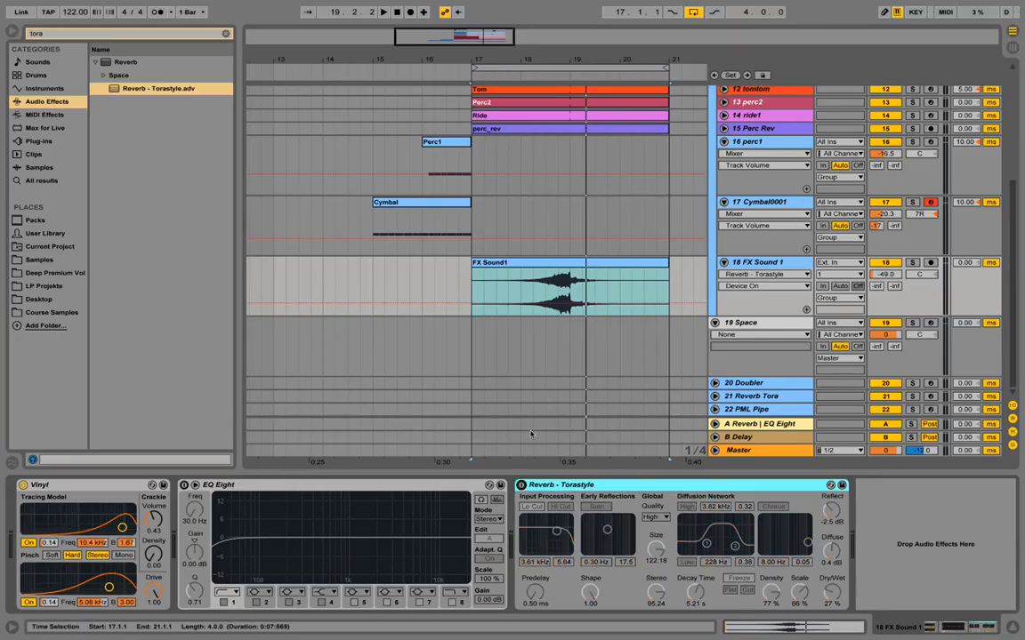
Step: Solo the FX Sound 1 track and play its clip from around bar 18.2
{"action": "left_click", "coordinate": [543, 293]}
{"action": "left_click", "coordinate": [533, 292]}
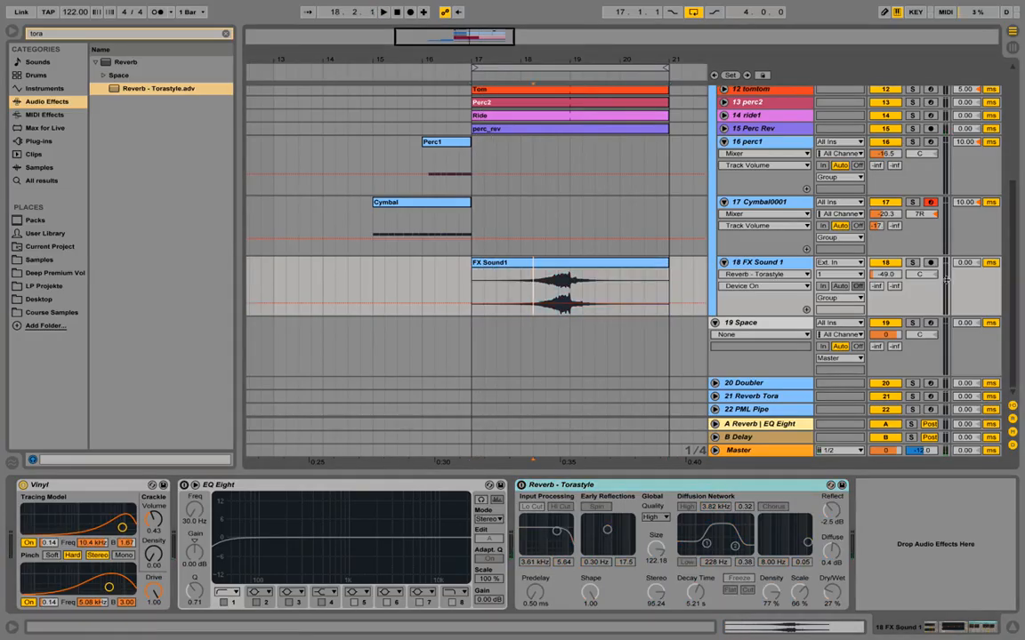
{"action": "left_click", "coordinate": [913, 263]}
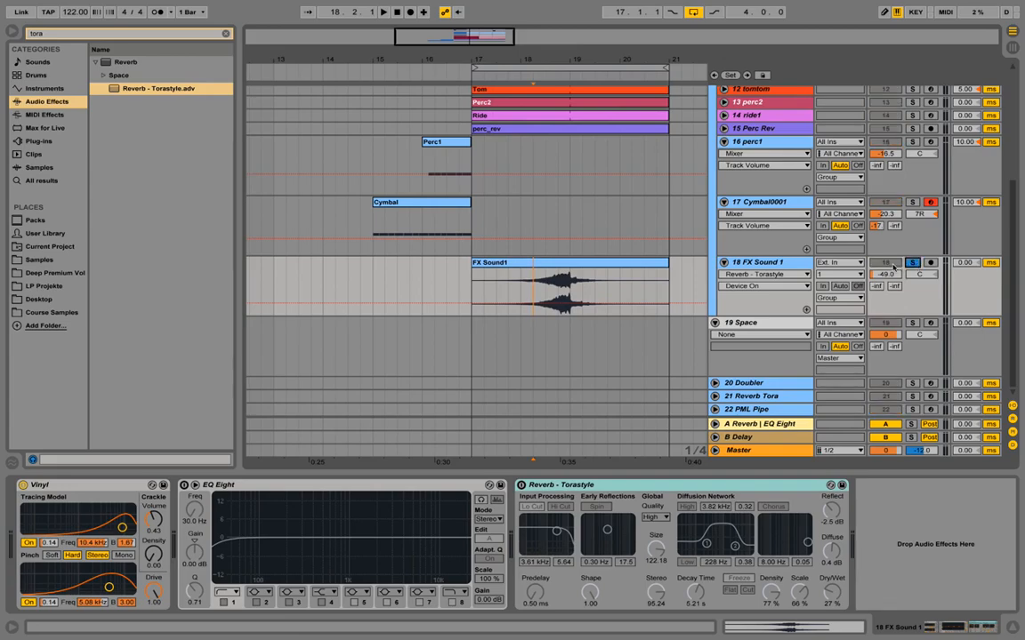
{"action": "key", "text": "space"}
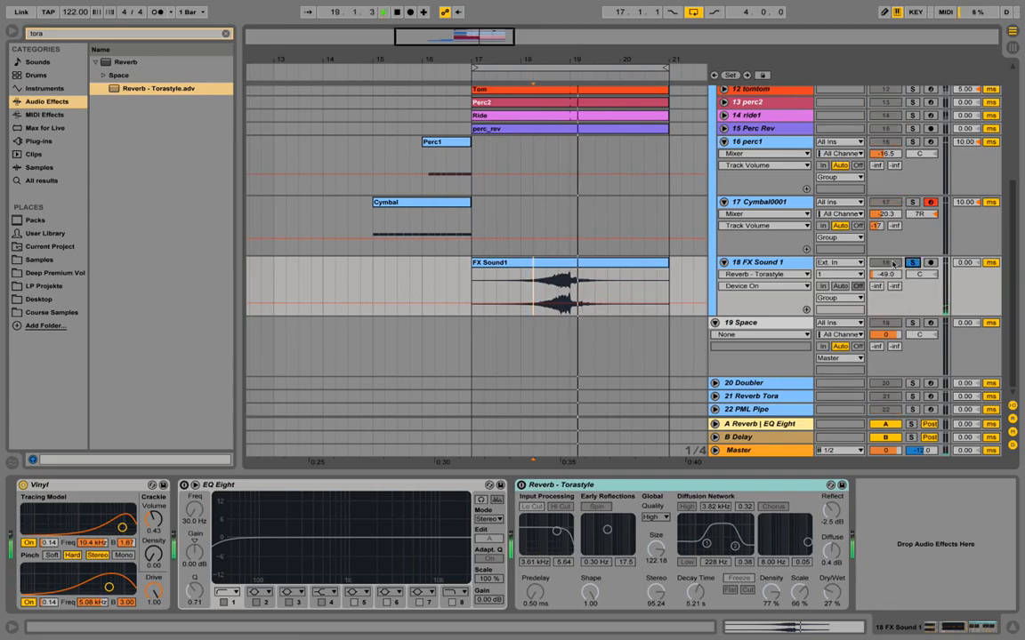
{"action": "key", "text": "space"}
{"action": "key", "text": "space"}
{"action": "key", "text": "space"}
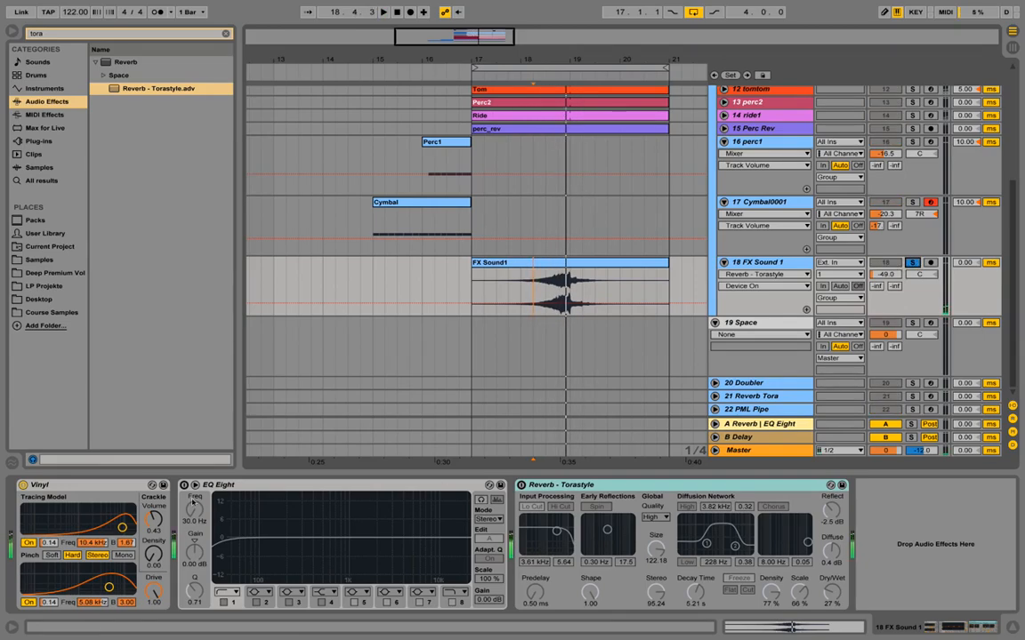
Step: Turn on the EQ Eight on FX Sound 1 and move its low-cut band to about 347 Hz with Q 0.38
{"action": "left_click", "coordinate": [184, 485]}
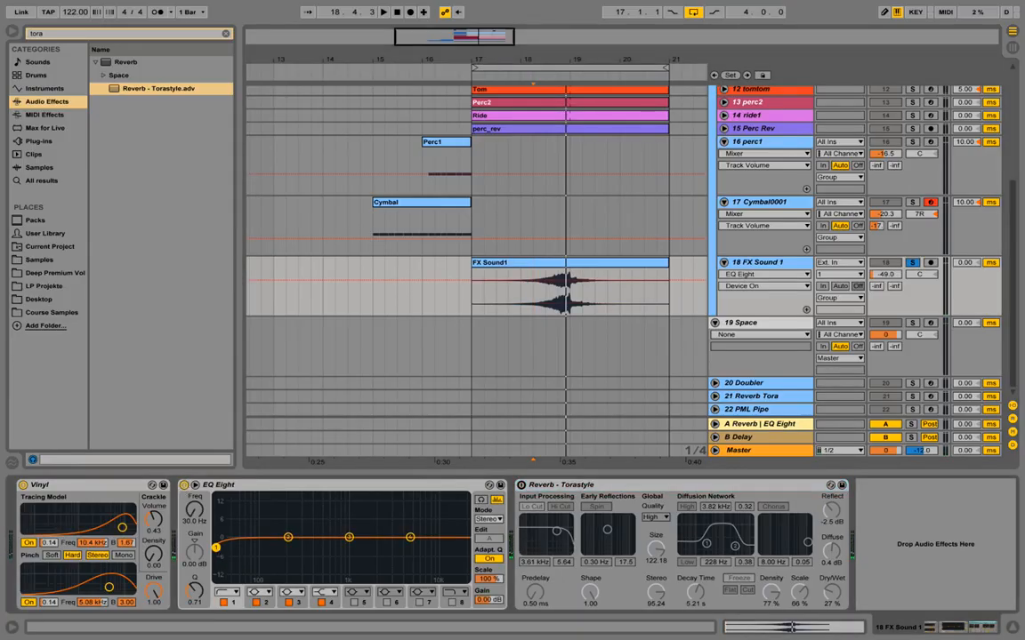
{"action": "left_click_drag", "start_coordinate": [221, 556], "coordinate": [308, 558]}
{"action": "key", "text": "space"}
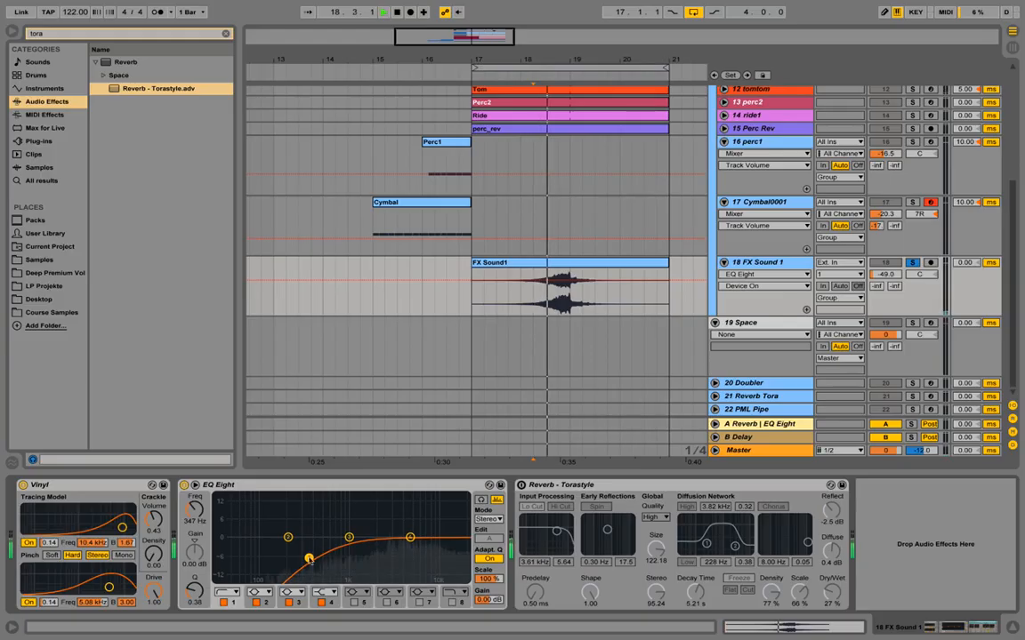
Step: Enable band 5 of the EQ Eight and shape it into a cut at about 6.59 kHz, -11.0 dB, Q 0.82
{"action": "left_click", "coordinate": [354, 603]}
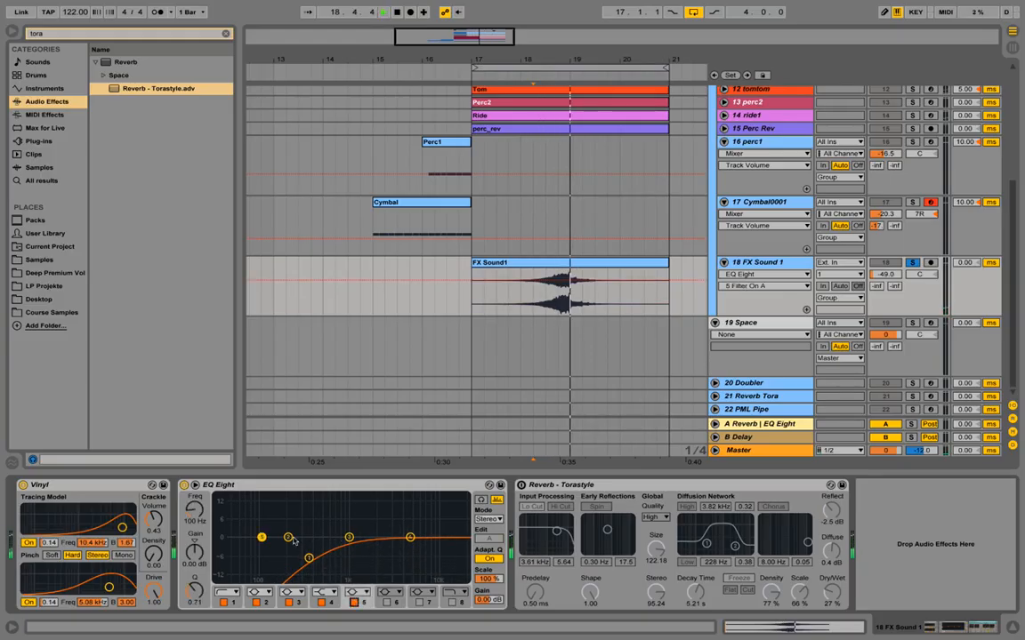
{"action": "left_click_drag", "start_coordinate": [259, 537], "coordinate": [419, 552]}
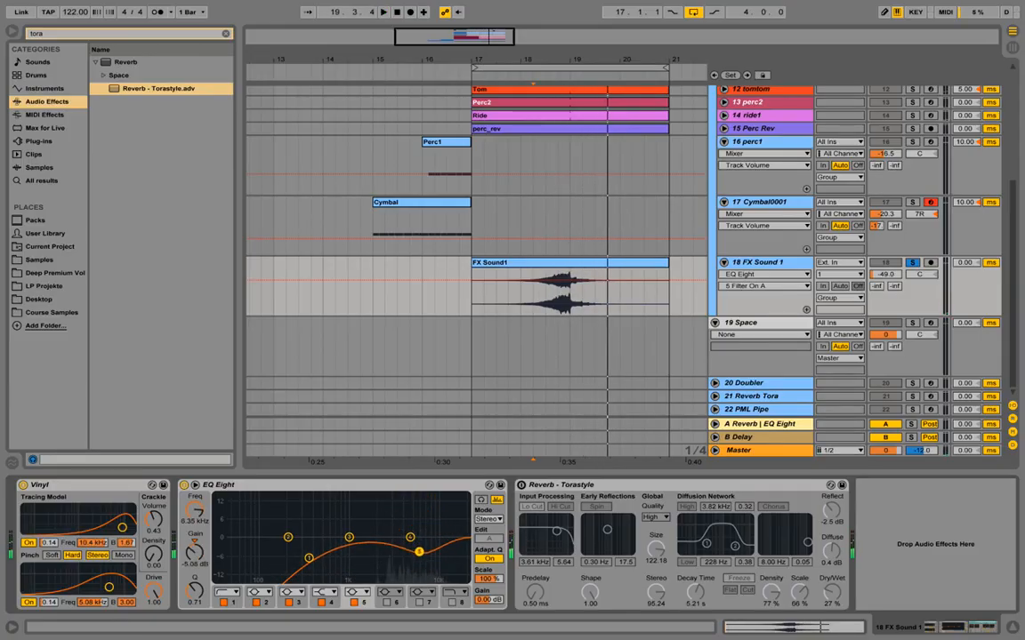
{"action": "left_click_drag", "start_coordinate": [194, 589], "coordinate": [193, 582]}
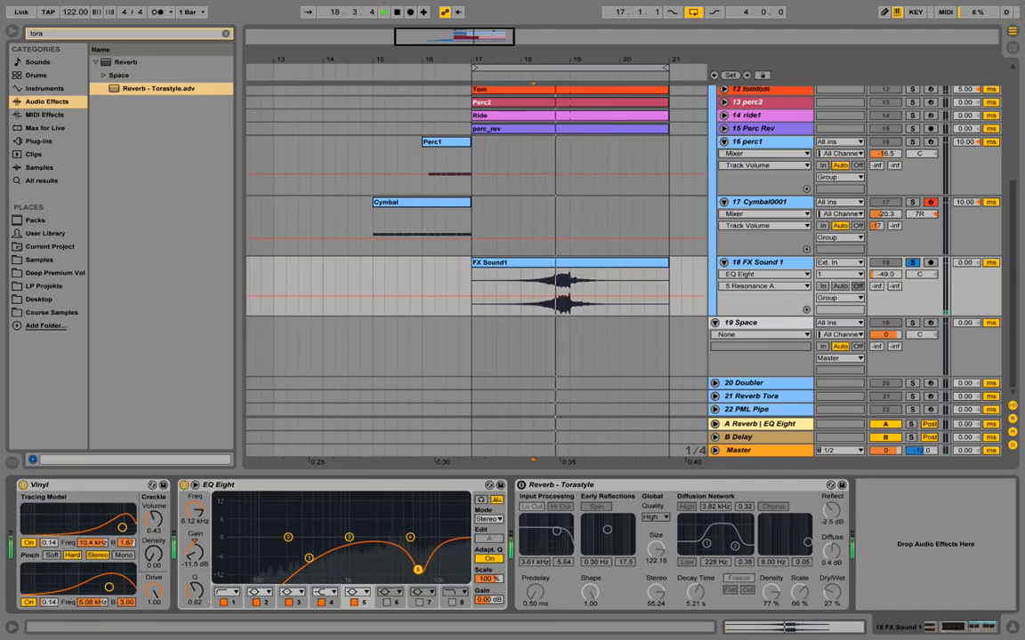
{"action": "left_click_drag", "start_coordinate": [415, 563], "coordinate": [421, 572]}
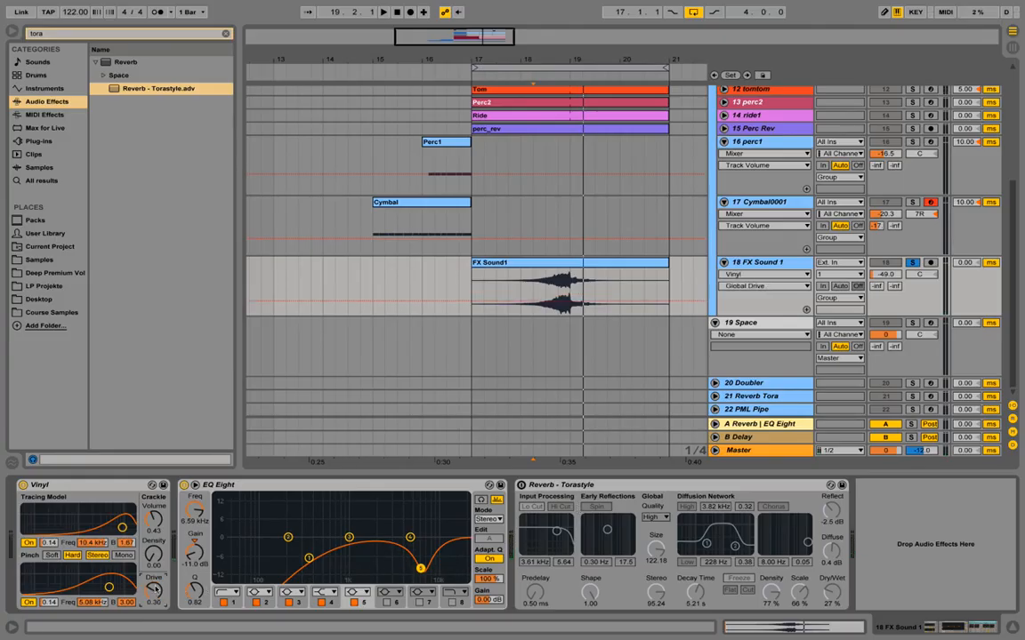
Step: Set the Vinyl device's drive to 1.00 and replay the soloed FX sound to judge the distortion
{"action": "mouse_move", "coordinate": [154, 590]}
{"action": "left_mouse_down"}
{"action": "mouse_move", "coordinate": [154, 614]}
{"action": "mouse_move", "coordinate": [156, 564]}
{"action": "left_mouse_up"}
{"action": "key", "text": "space"}
{"action": "key", "text": "space"}
{"action": "key", "text": "space"}
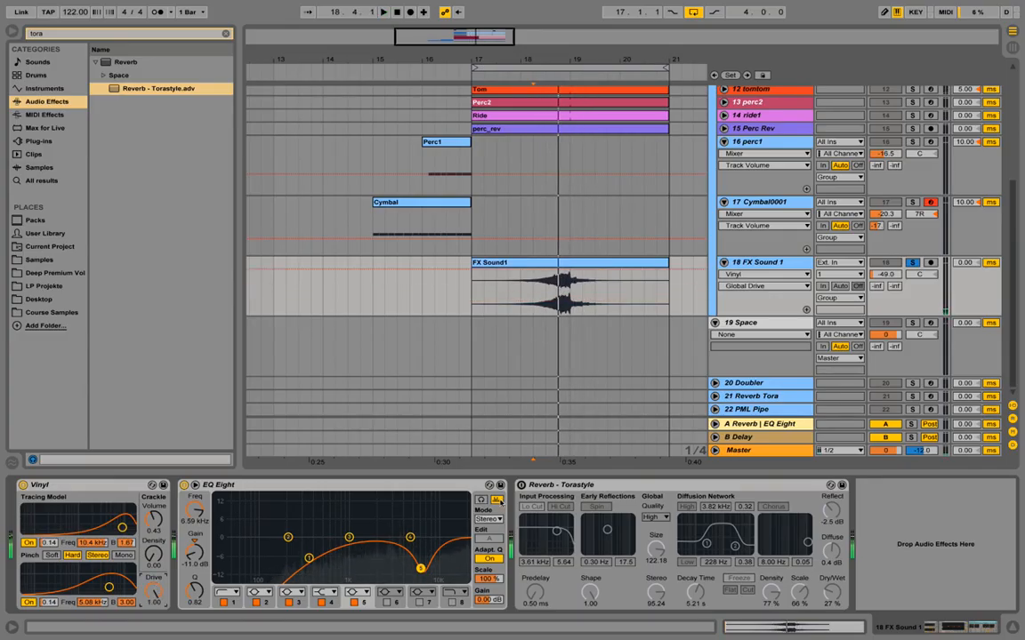
Step: Turn on the Reverb - Torastyle device and set its decay time to 6.46 s
{"action": "left_click", "coordinate": [521, 484]}
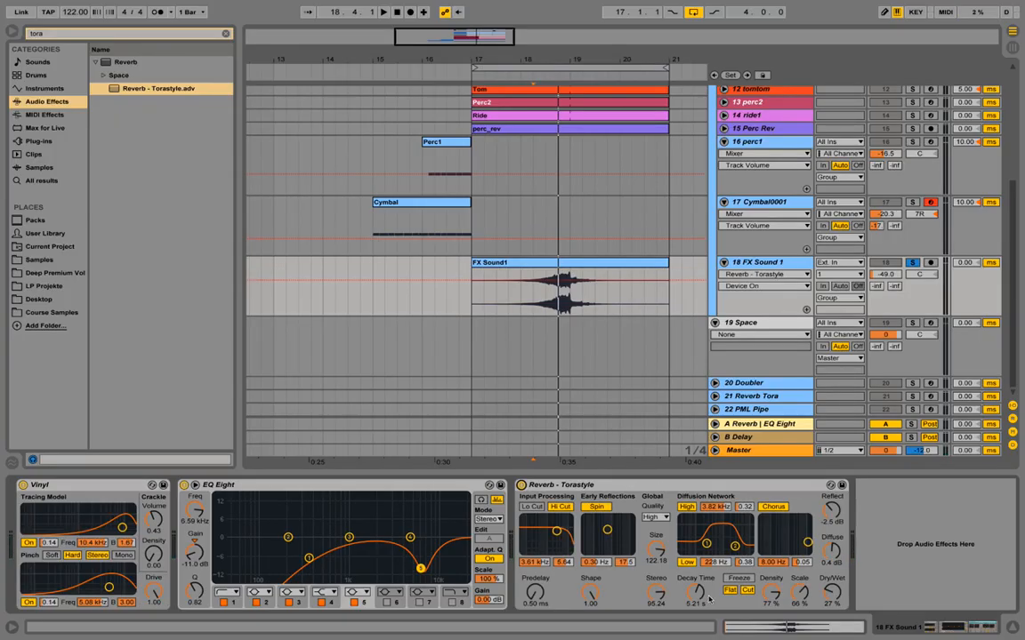
{"action": "left_click_drag", "start_coordinate": [696, 593], "coordinate": [697, 587]}
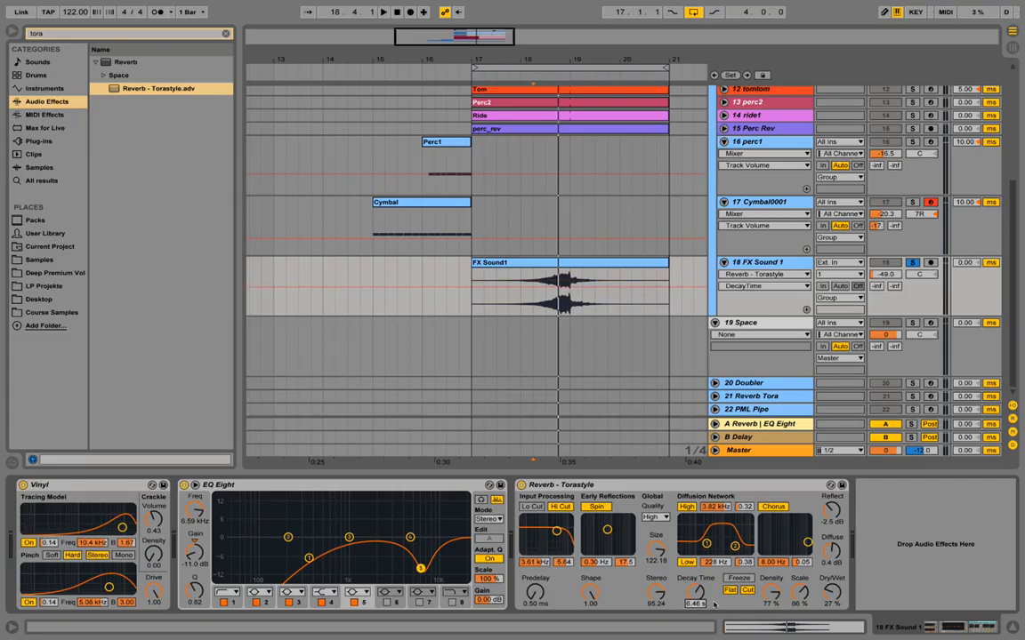
{"action": "key", "text": "space"}
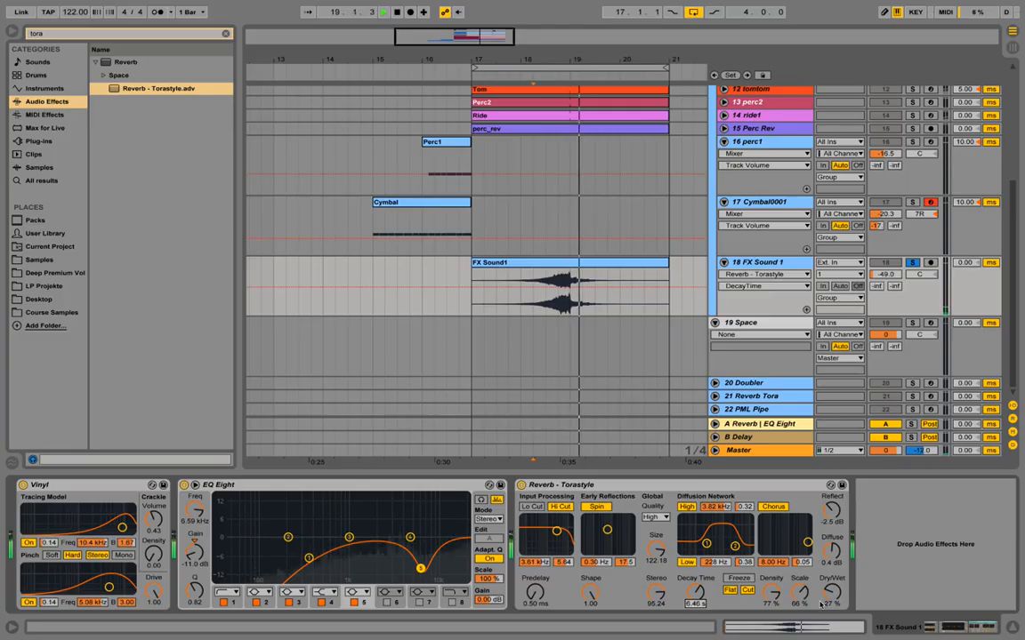
Step: Set the reverb's dry/wet to 56 % while replaying the soloed FX sound
{"action": "left_click_drag", "start_coordinate": [832, 599], "coordinate": [834, 572]}
{"action": "key", "text": "space"}
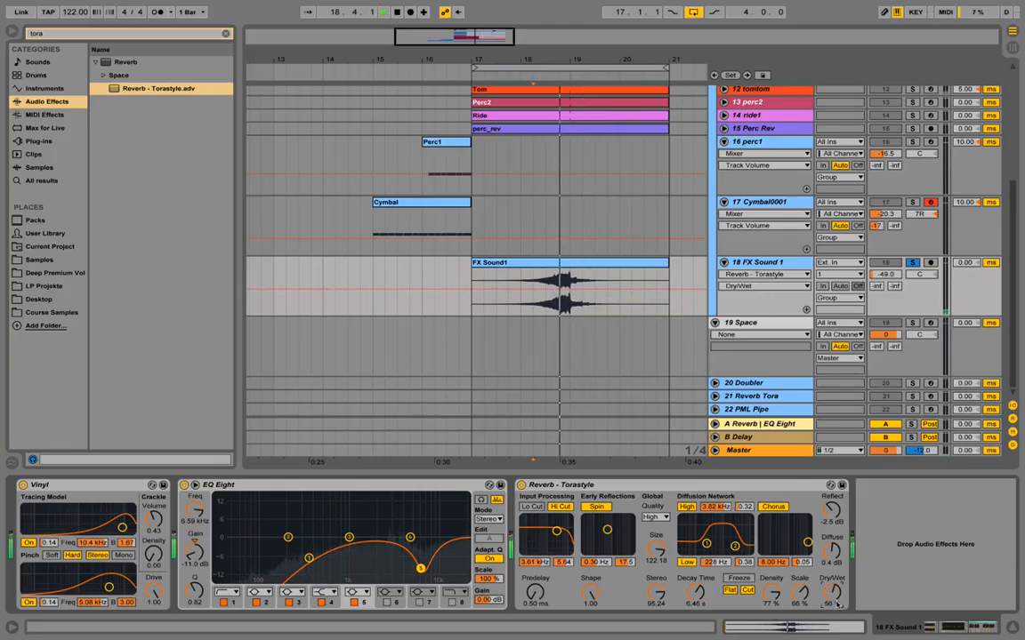
{"action": "key", "text": "space"}
{"action": "key", "text": "space"}
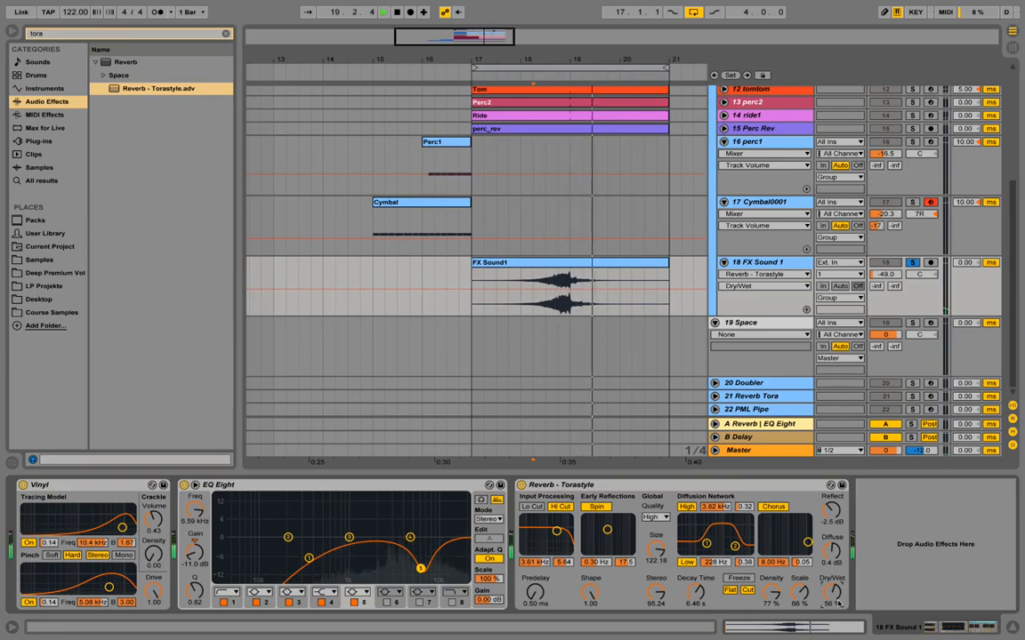
{"action": "key", "text": "space"}
{"action": "key", "text": "space"}
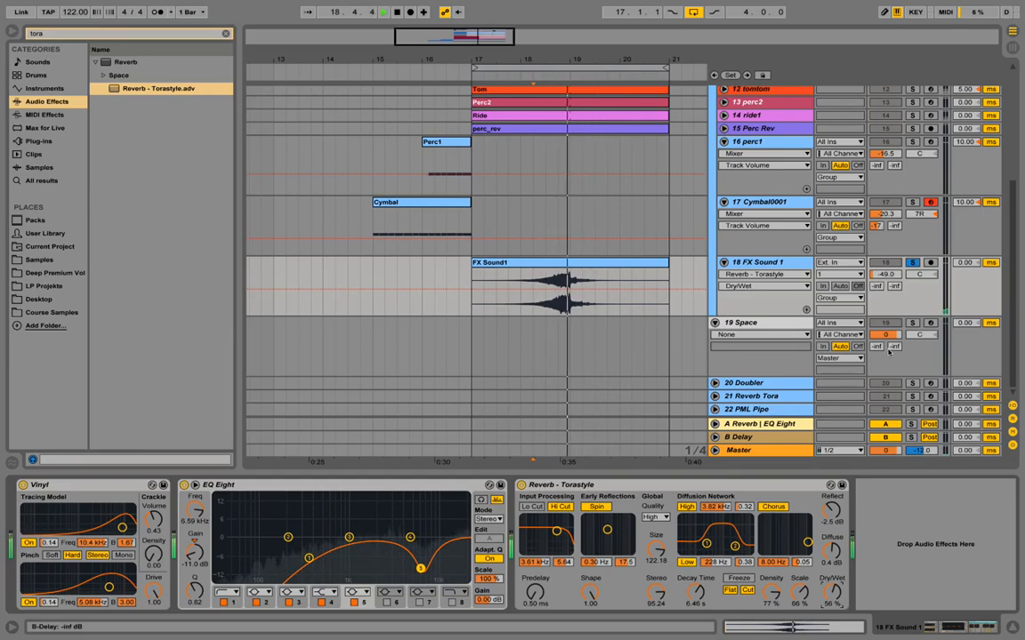
Step: Unsolo the FX Sound 1 track and raise its volume to -41.7 dB while the loop plays
{"action": "left_click", "coordinate": [910, 265]}
{"action": "key", "text": "space"}
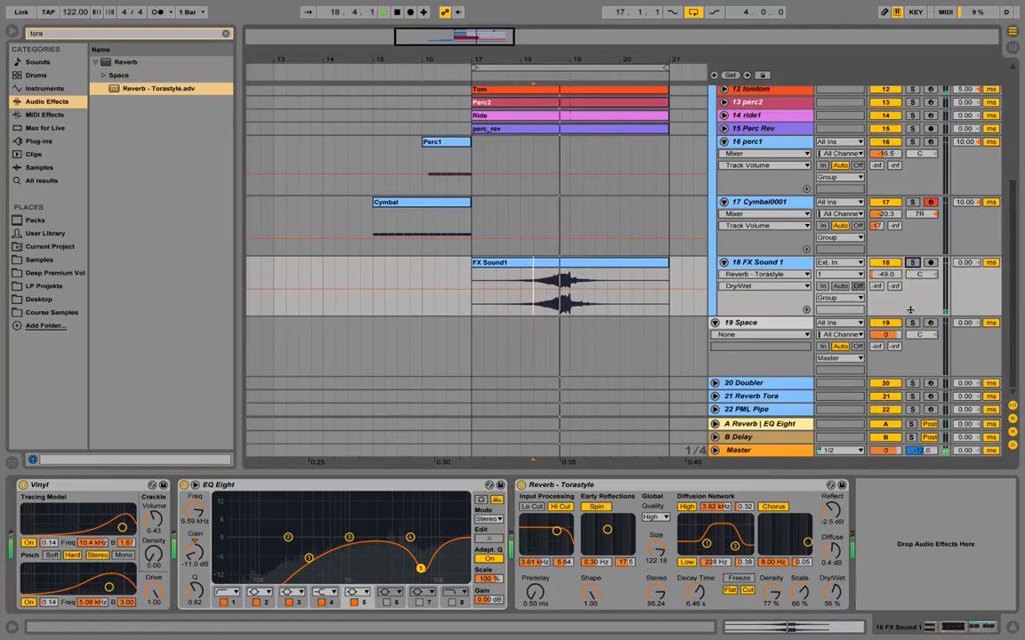
{"action": "left_click_drag", "start_coordinate": [893, 276], "coordinate": [893, 272]}
{"action": "key", "text": "space"}
{"action": "key", "text": "space"}
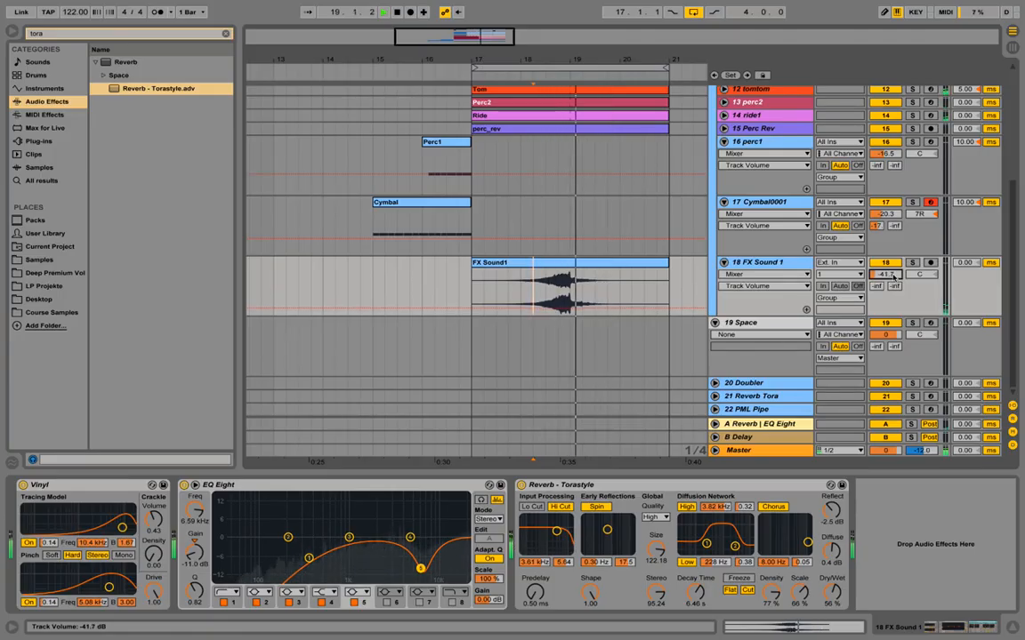
Step: Lower the Vinyl device's drive on FX Sound 1 to 0.67
{"action": "left_click_drag", "start_coordinate": [157, 594], "coordinate": [157, 609]}
{"action": "key", "text": "space"}
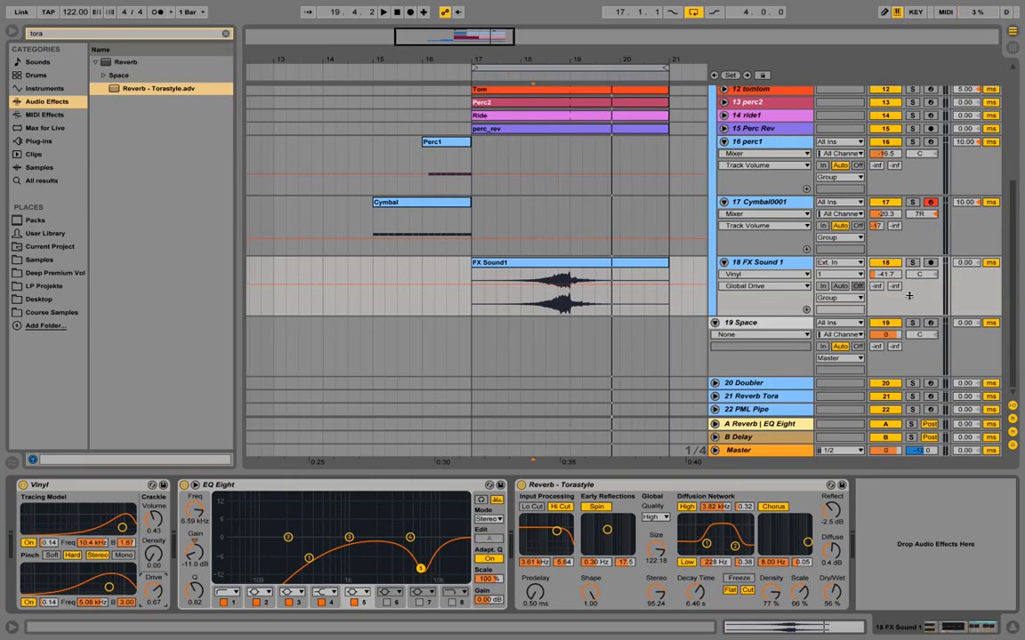
Step: Insert a new return track after B Delay and make sure the return tracks are shown
{"action": "left_click", "coordinate": [748, 438]}
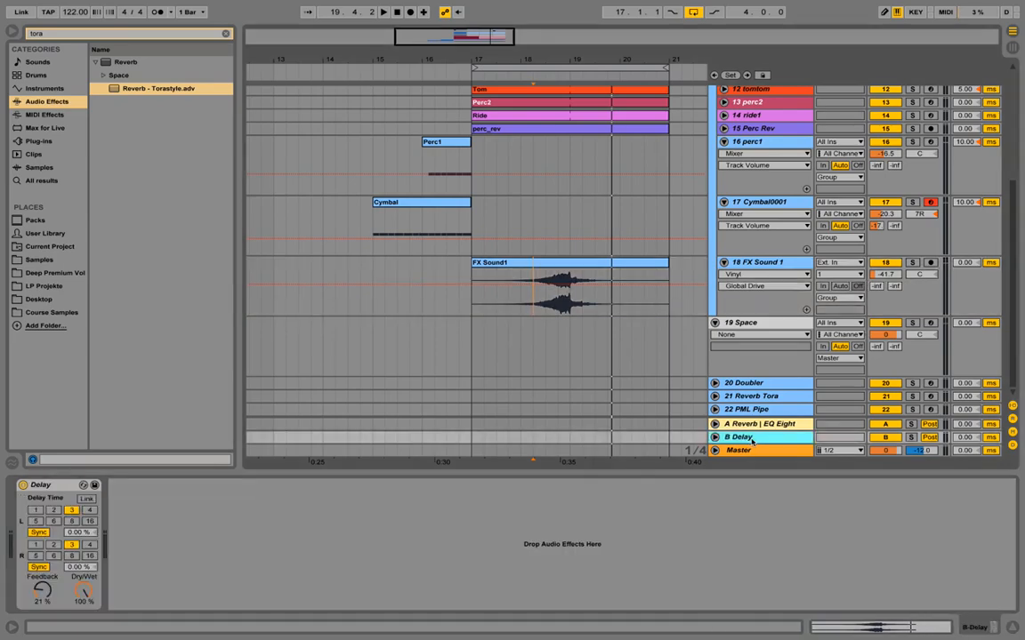
{"action": "right_click", "coordinate": [751, 440]}
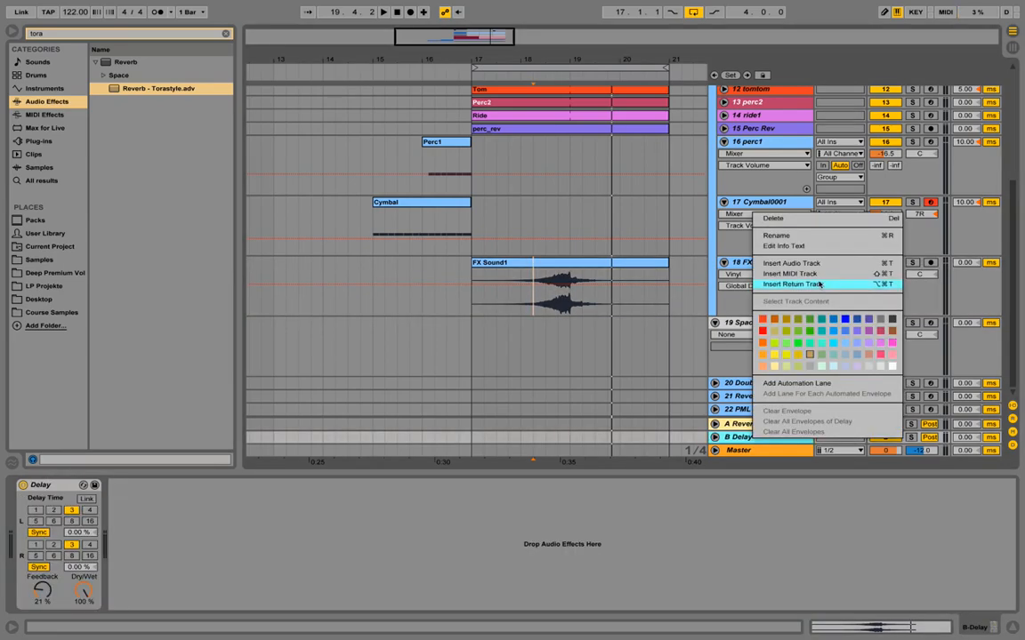
{"action": "left_click", "coordinate": [828, 286]}
{"action": "left_click", "coordinate": [1012, 419]}
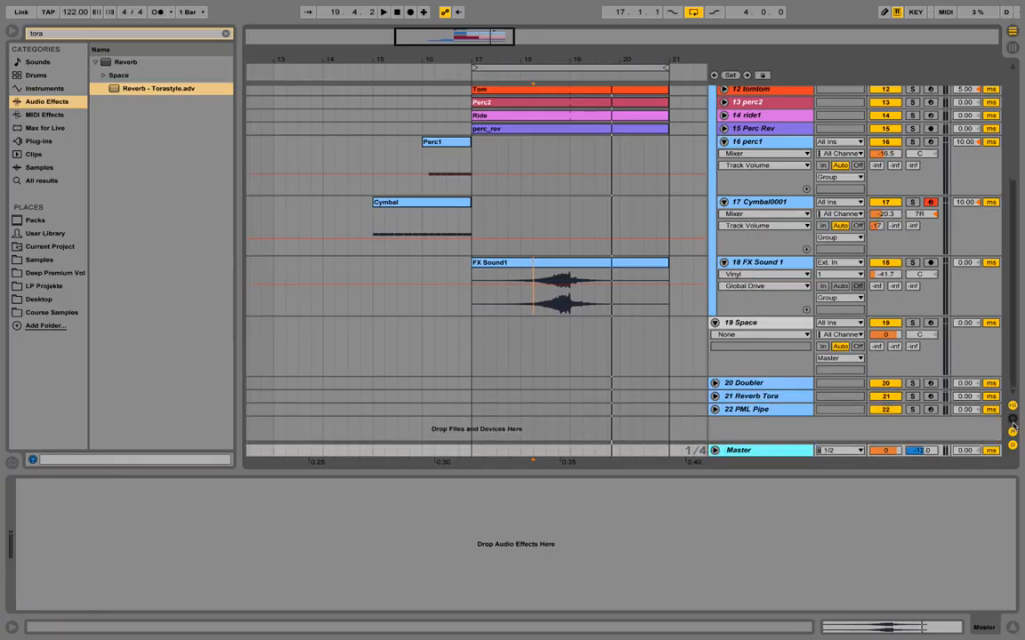
{"action": "left_click", "coordinate": [1012, 420]}
{"action": "left_click", "coordinate": [1012, 420]}
{"action": "left_click", "coordinate": [1012, 419]}
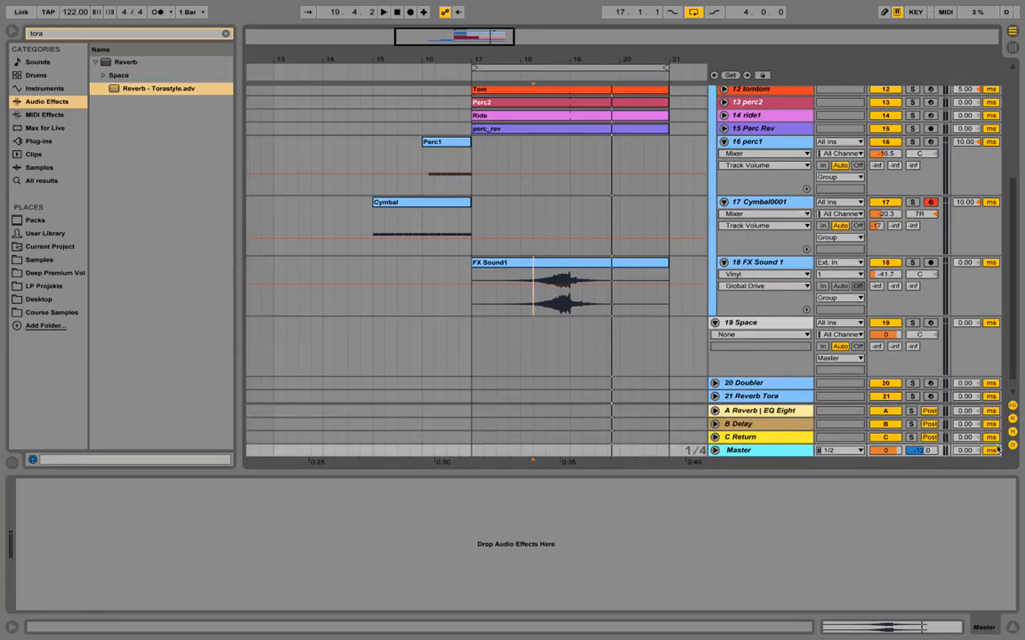
Step: Add a Ping Pong Delay to return track C with 100 % dry/wet and its filter at about 2.42 kHz, bandwidth 4.62
{"action": "left_click", "coordinate": [752, 436]}
{"action": "left_click", "coordinate": [225, 34]}
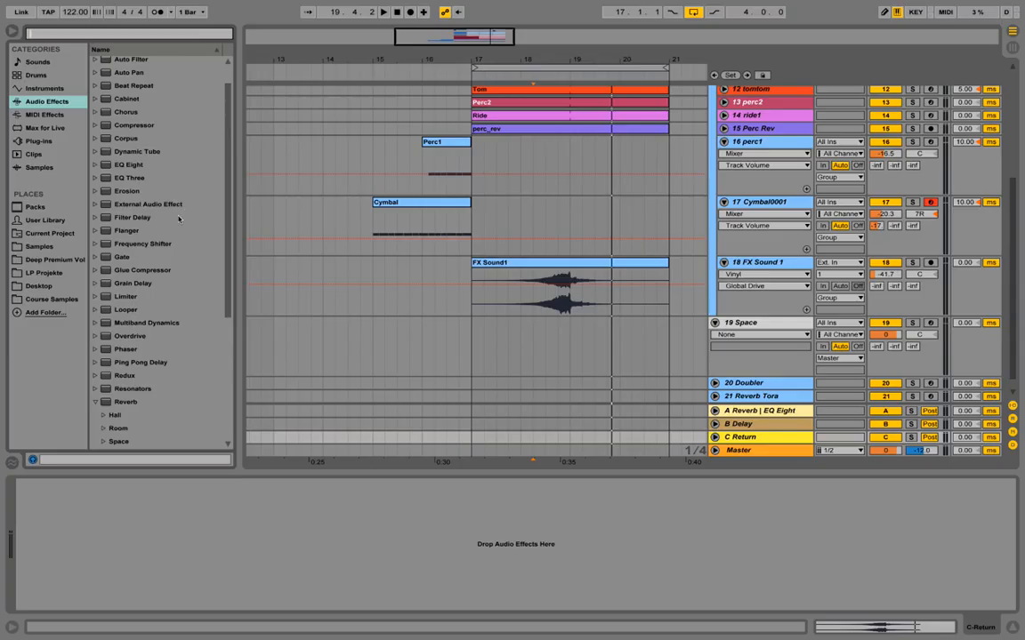
{"action": "scroll", "coordinate": [178, 219], "scroll_direction": "down", "scroll_amount": 4}
{"action": "left_click_drag", "start_coordinate": [141, 207], "coordinate": [122, 503]}
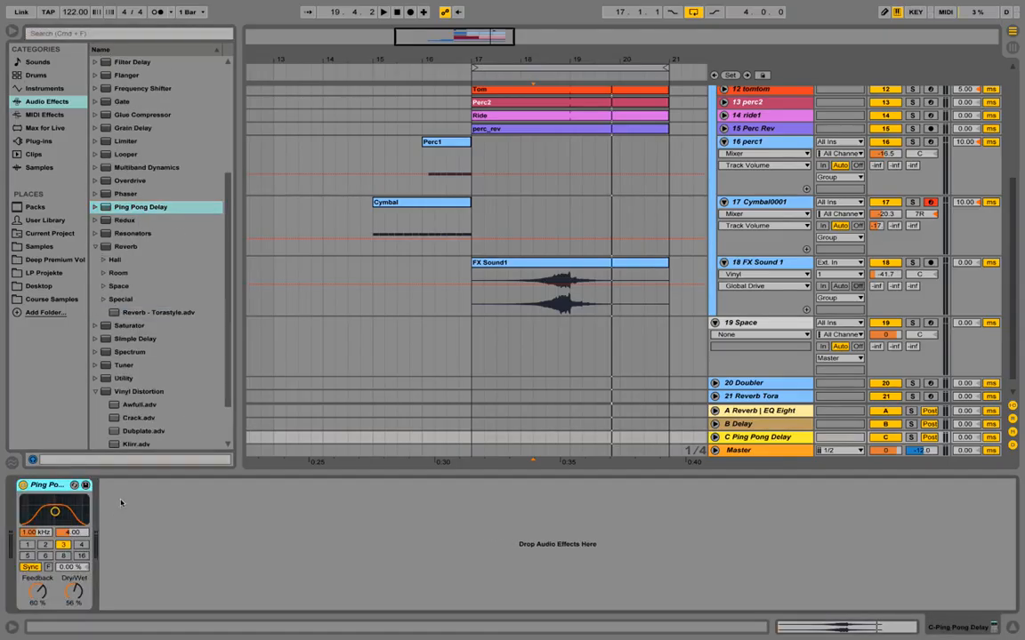
{"action": "left_click_drag", "start_coordinate": [76, 599], "coordinate": [77, 556]}
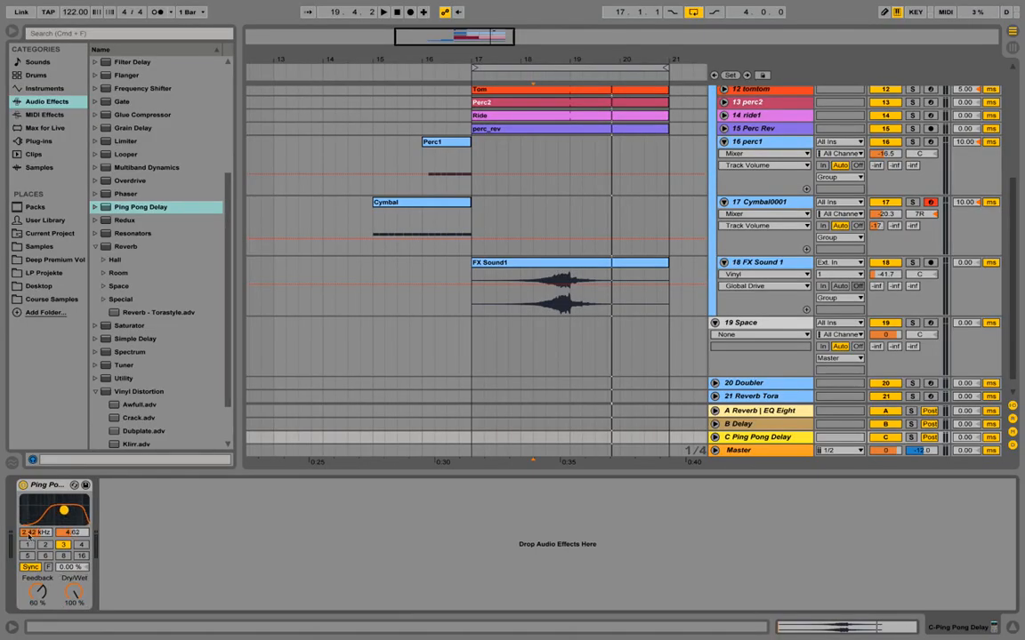
Step: Solo FX Sound 1 and set its send to the Ping Pong Delay return to -20.6 dB while auditioning
{"action": "key", "text": "space"}
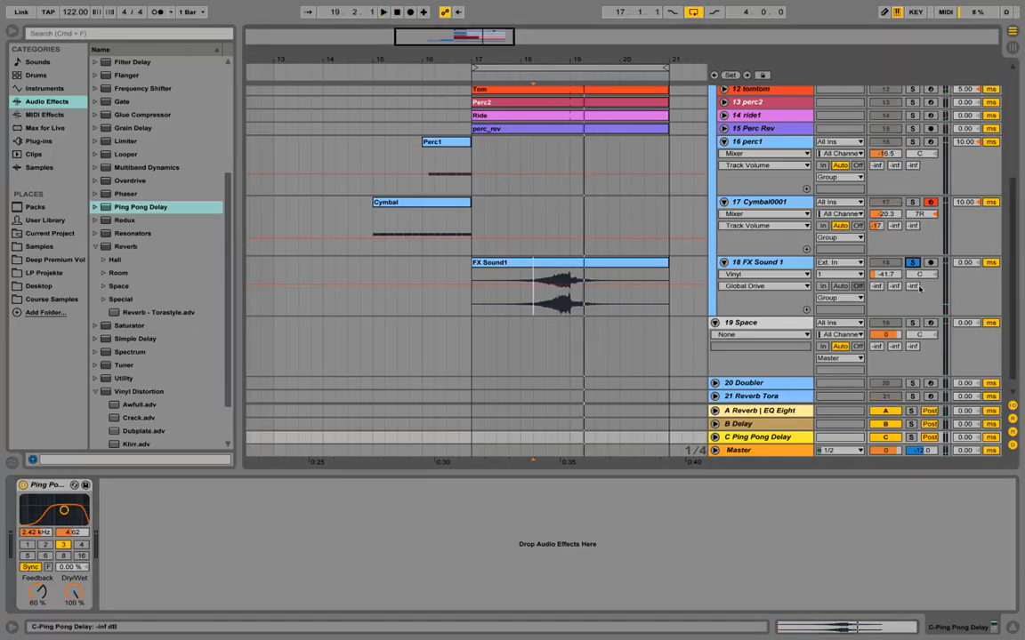
{"action": "left_click_drag", "start_coordinate": [913, 286], "coordinate": [914, 277]}
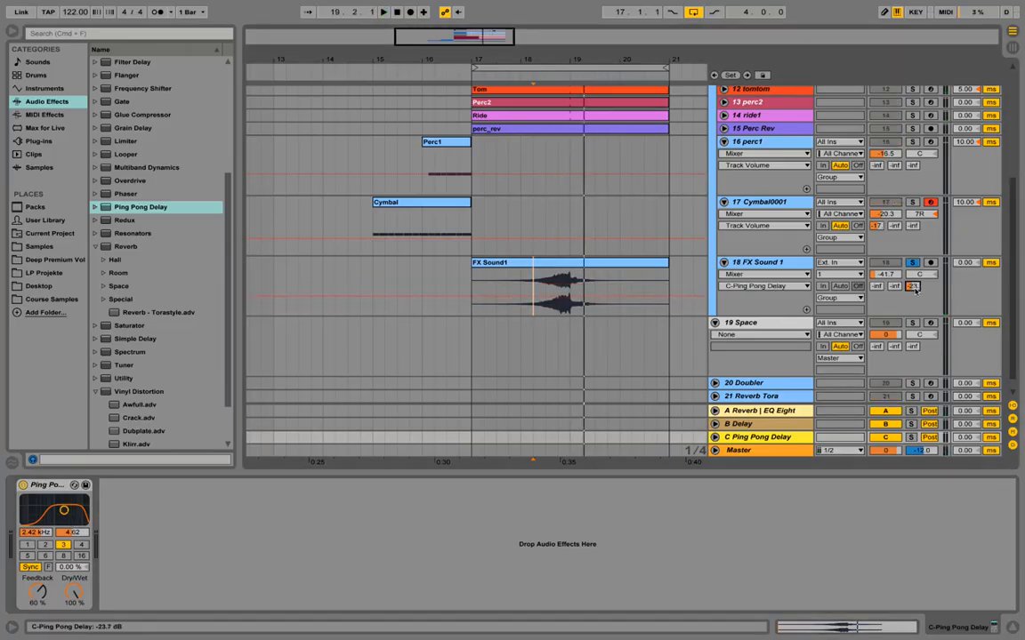
{"action": "key", "text": "space"}
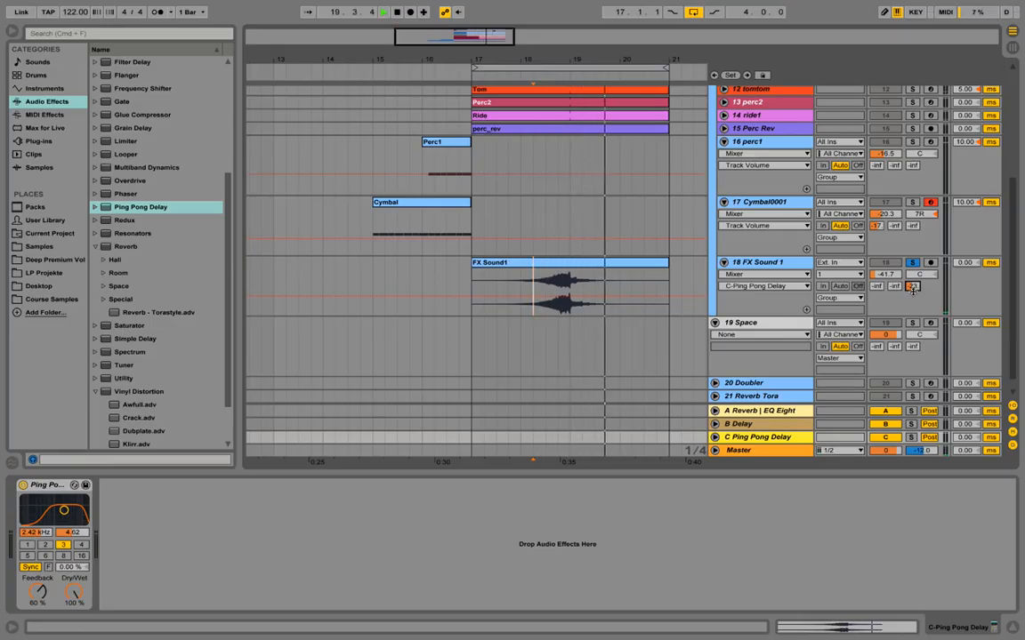
{"action": "key", "text": "space"}
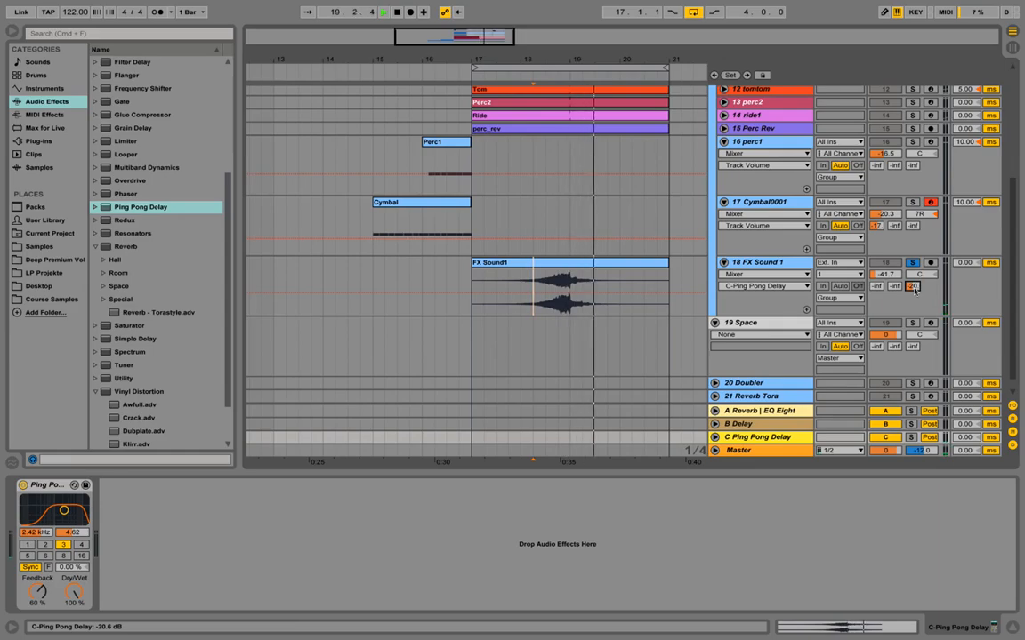
{"action": "key", "text": "space"}
{"action": "key", "text": "space"}
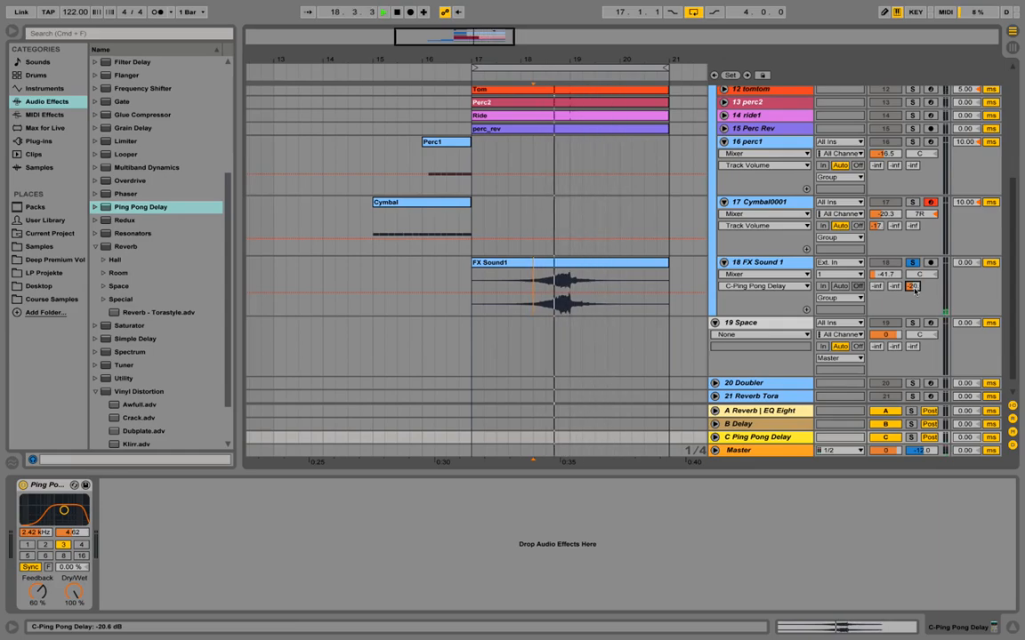
Step: Unsolo the FX Sound 1 track and play the loop to hear it in the full mix
{"action": "key", "text": "space"}
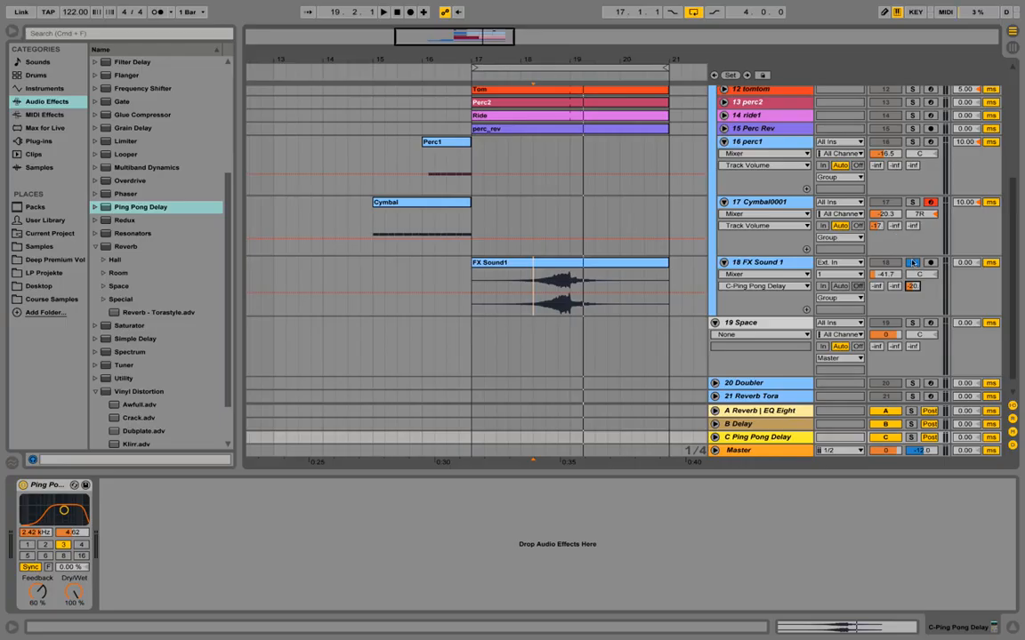
{"action": "key", "text": "space"}
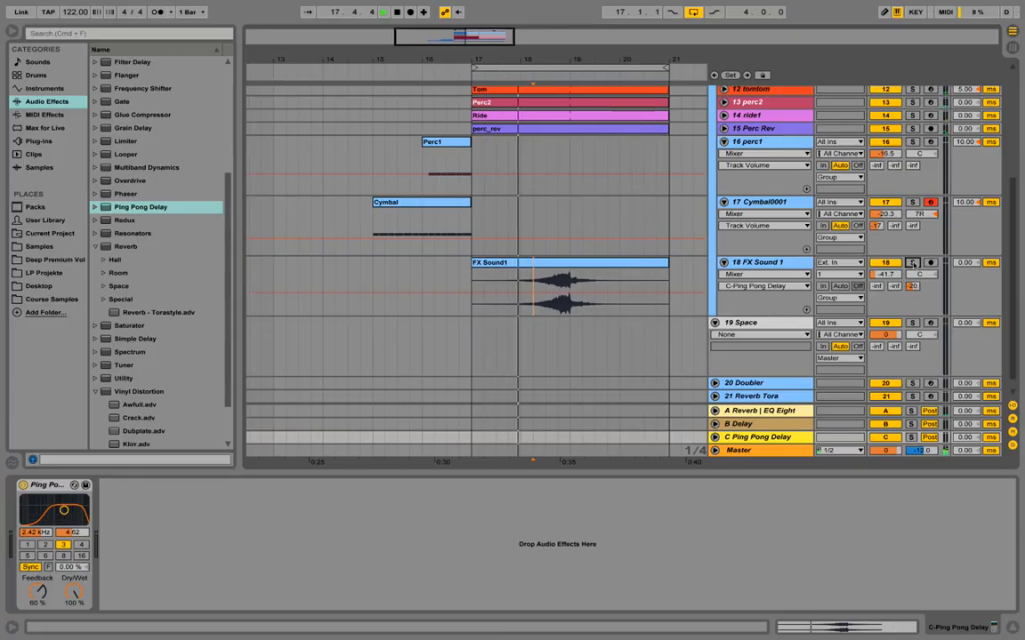
{"action": "key", "text": "space"}
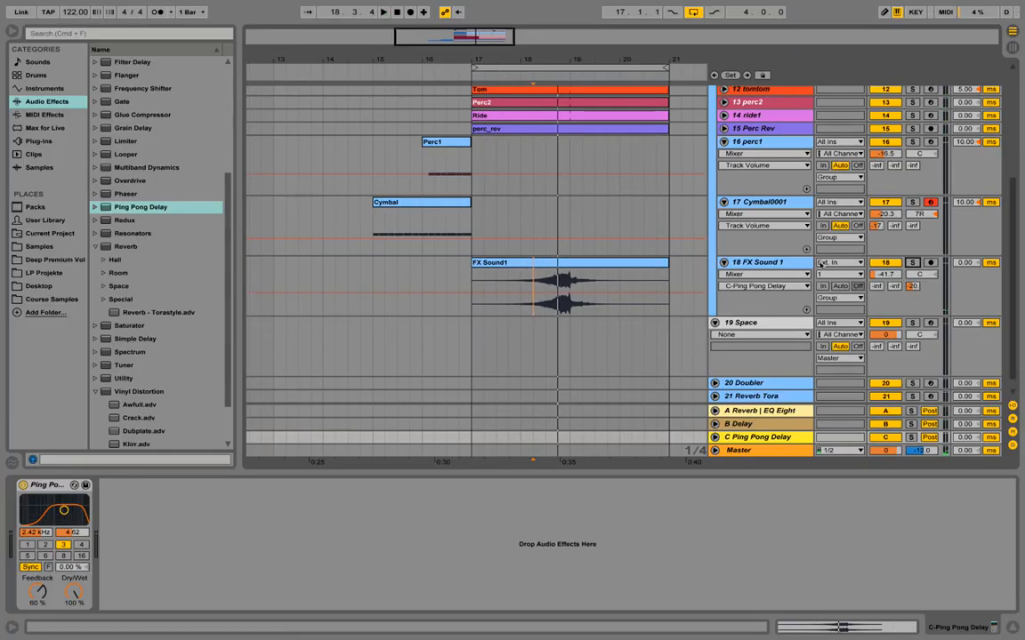
Step: Duplicate the FX Sound 1 track and set the copy's volume to -30.4 dB with its Ping Pong Delay send at -inf
{"action": "left_click", "coordinate": [757, 264]}
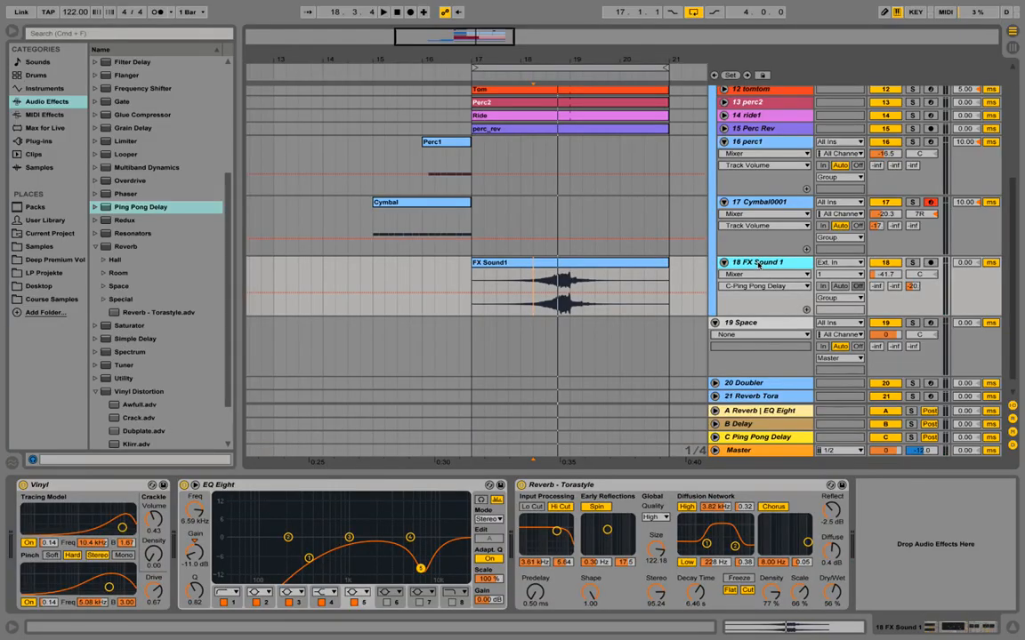
{"action": "right_click", "coordinate": [759, 263]}
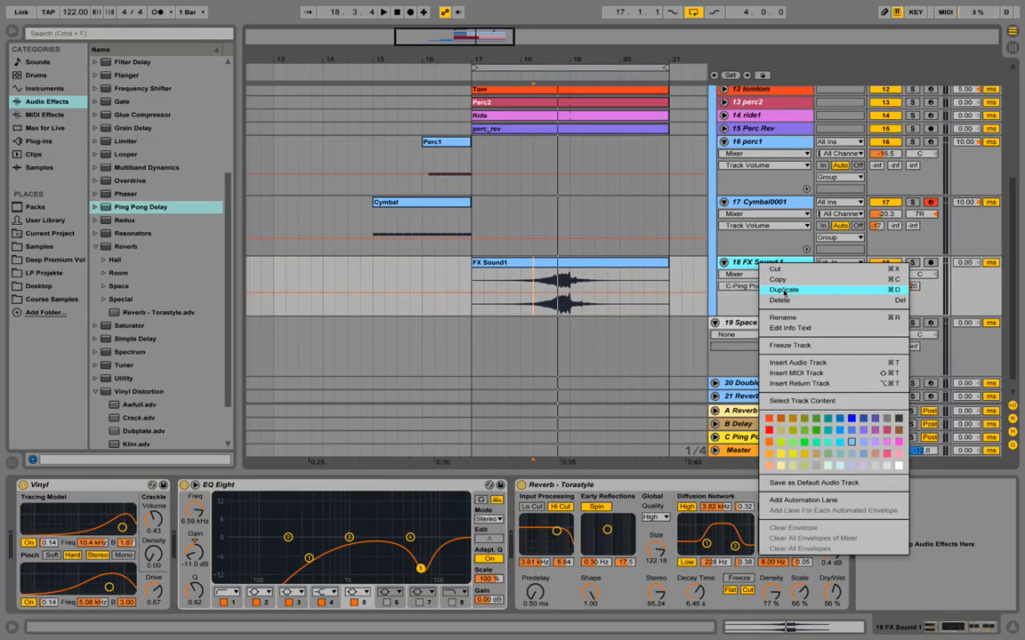
{"action": "left_click", "coordinate": [783, 290]}
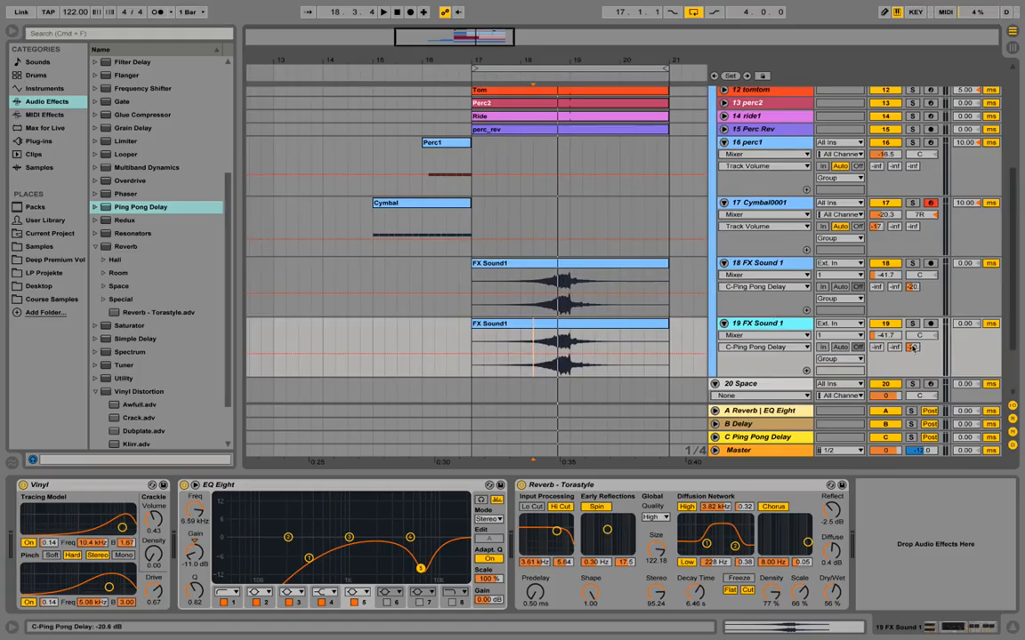
{"action": "left_click_drag", "start_coordinate": [912, 347], "coordinate": [912, 392]}
{"action": "left_click_drag", "start_coordinate": [885, 336], "coordinate": [885, 320]}
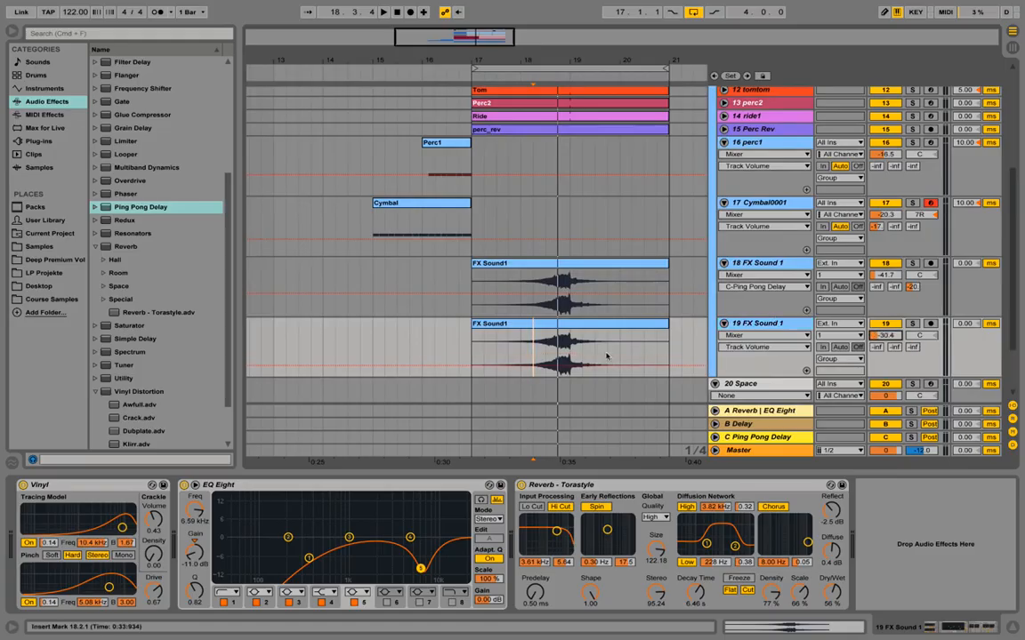
Step: Delete the clip on the duplicated track and audition fx0023.wav from Course Samples with the cue volume at -14.0 dB
{"action": "left_click", "coordinate": [636, 329]}
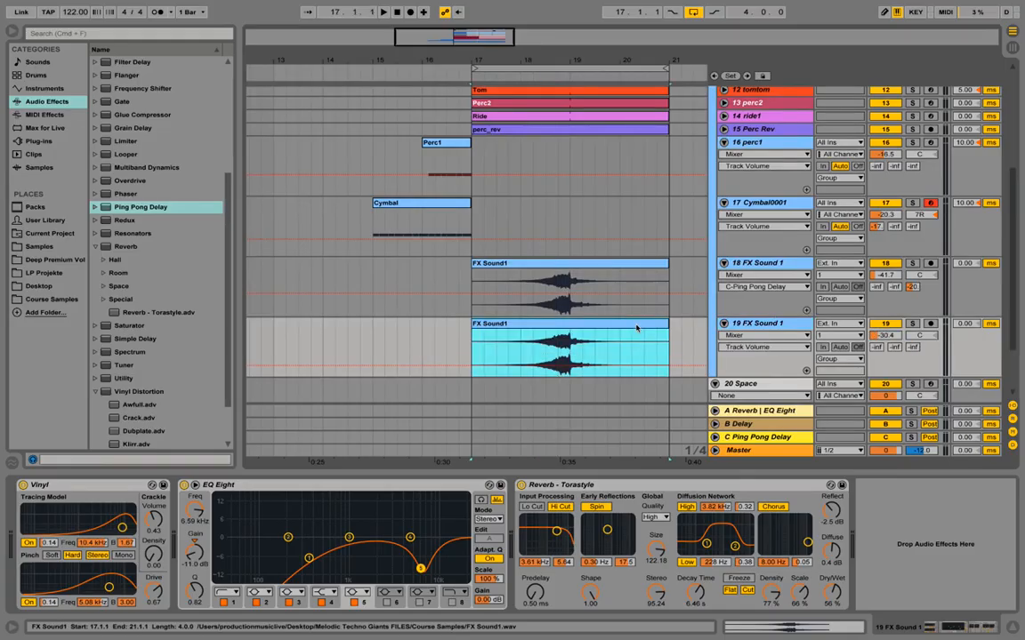
{"action": "key", "text": "Delete"}
{"action": "left_click", "coordinate": [60, 299]}
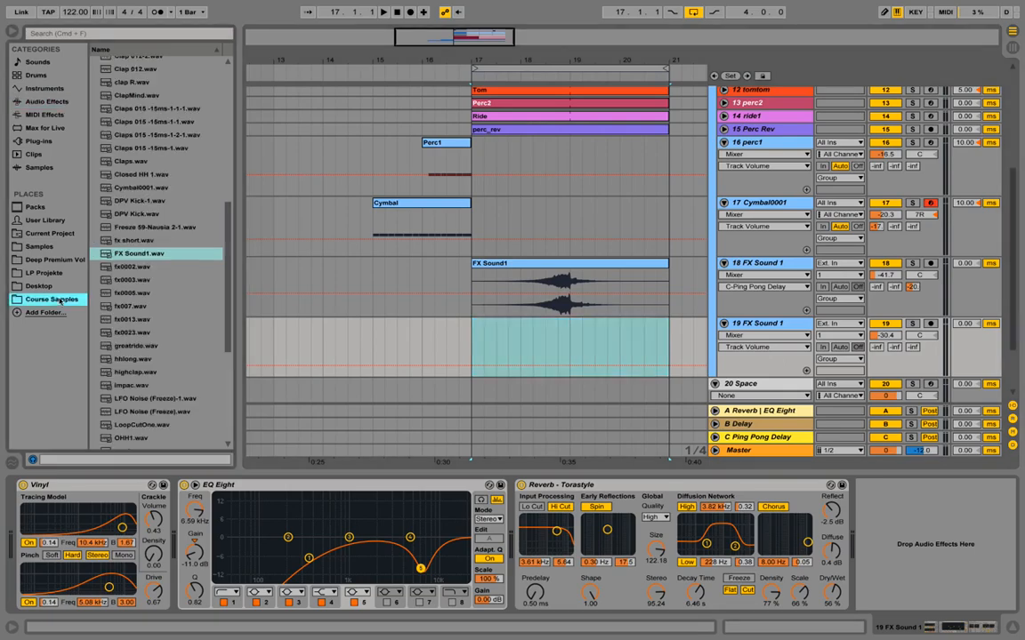
{"action": "left_click", "coordinate": [133, 332]}
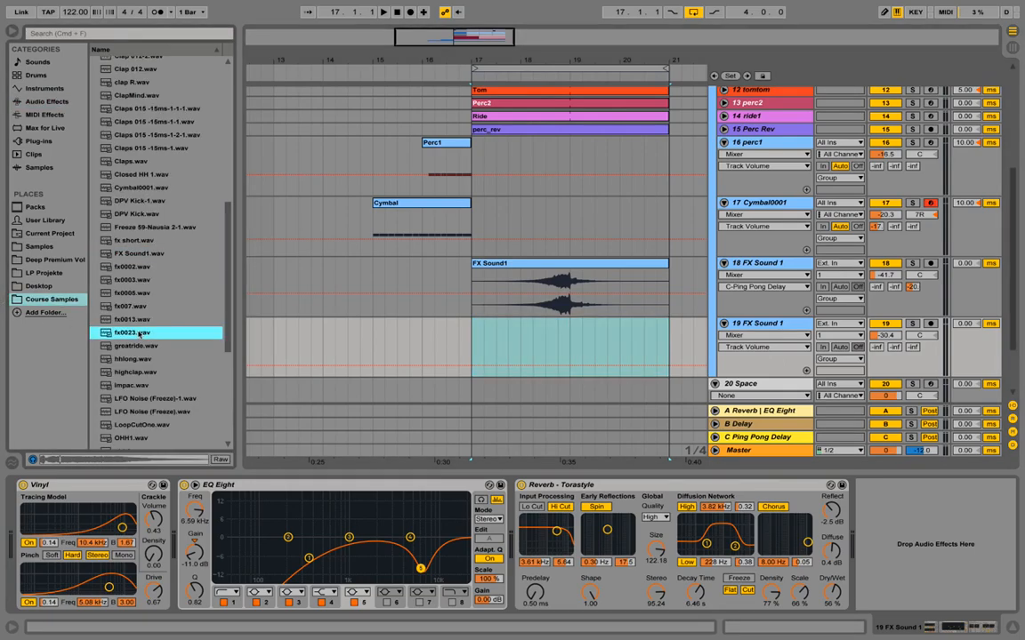
{"action": "left_click", "coordinate": [920, 452]}
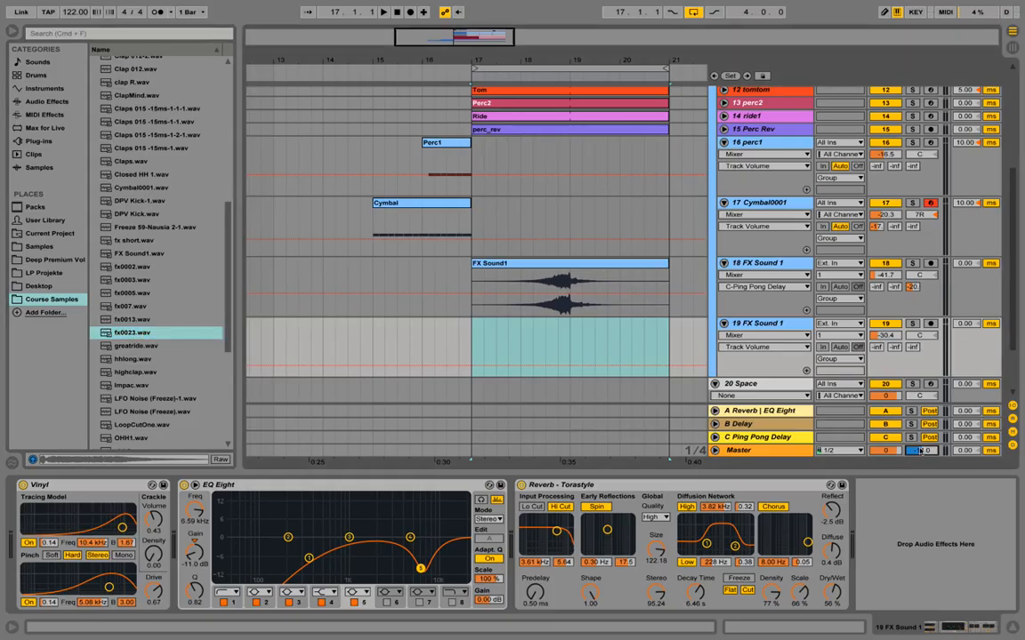
{"action": "left_click", "coordinate": [134, 336]}
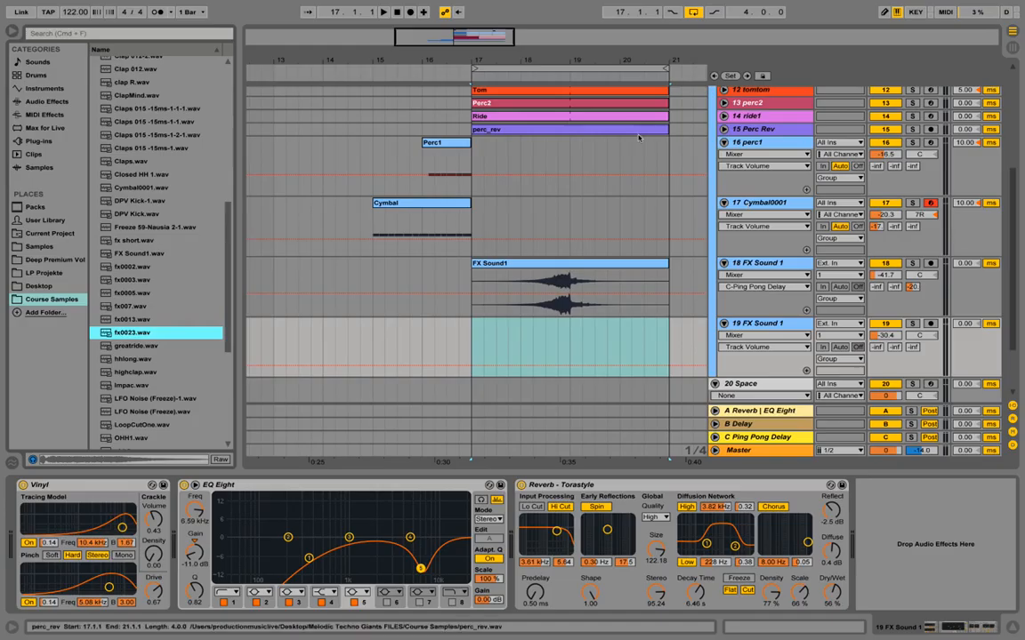
Step: Place fx0023.wav on the duplicated track starting at 16.4.1 and set the track volume to -31.0 dB
{"action": "left_click_drag", "start_coordinate": [134, 332], "coordinate": [459, 331]}
{"action": "left_click_drag", "start_coordinate": [460, 60], "coordinate": [471, 87]}
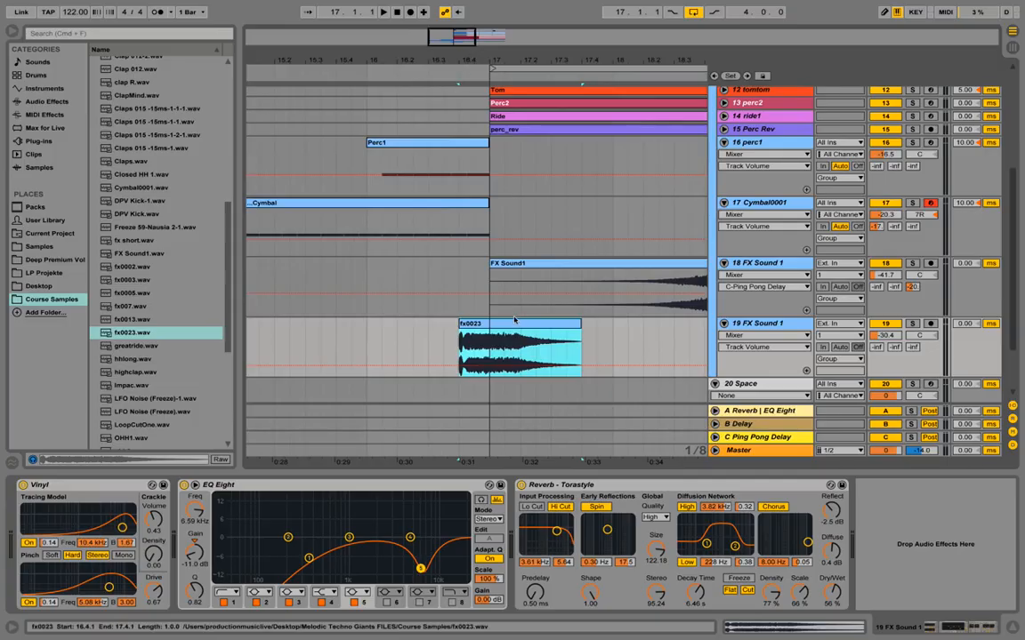
{"action": "left_click", "coordinate": [886, 335]}
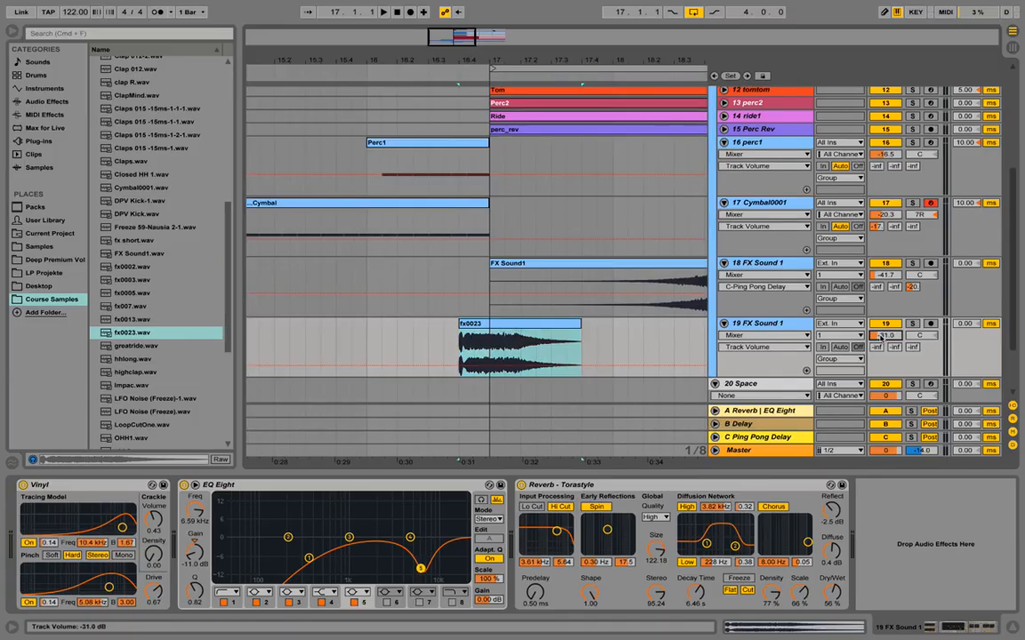
Step: Play the fx0023 clip in the mix starting from 16.1.1
{"action": "key", "text": "space"}
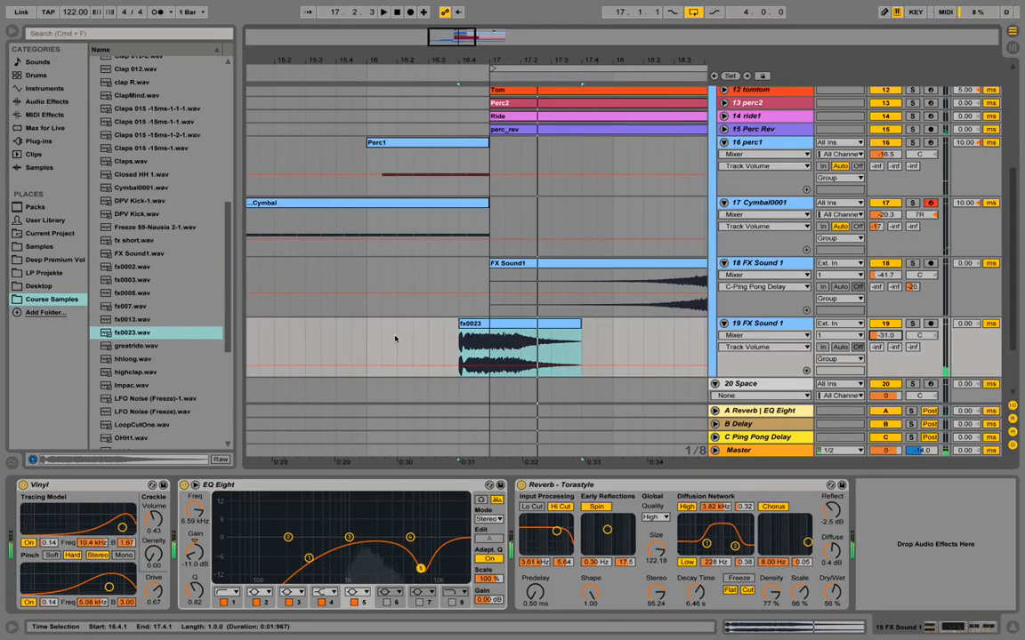
{"action": "left_click", "coordinate": [366, 333]}
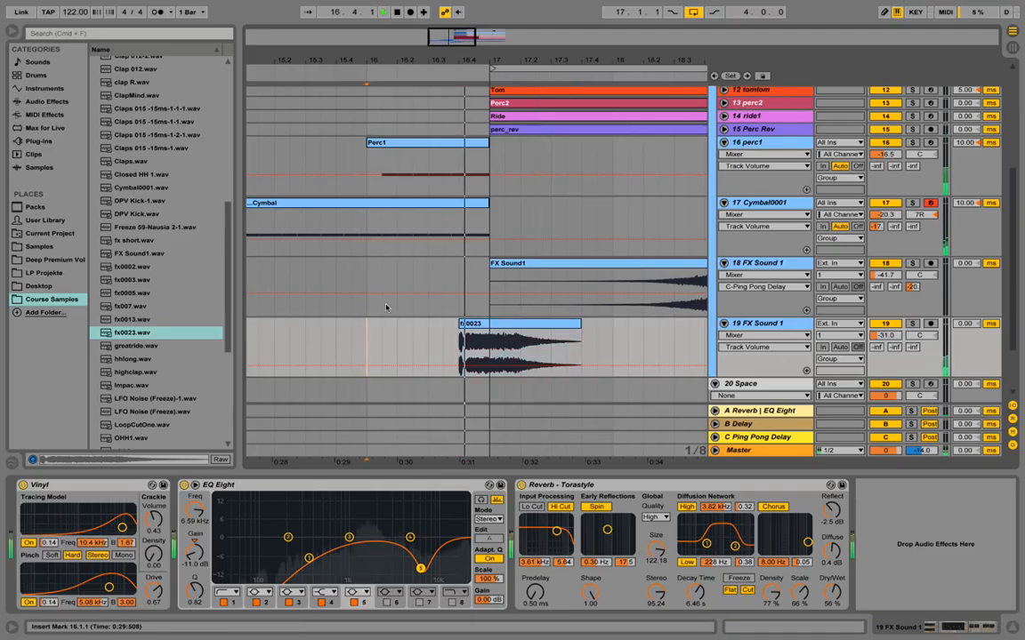
{"action": "left_click_drag", "start_coordinate": [482, 60], "coordinate": [476, 50]}
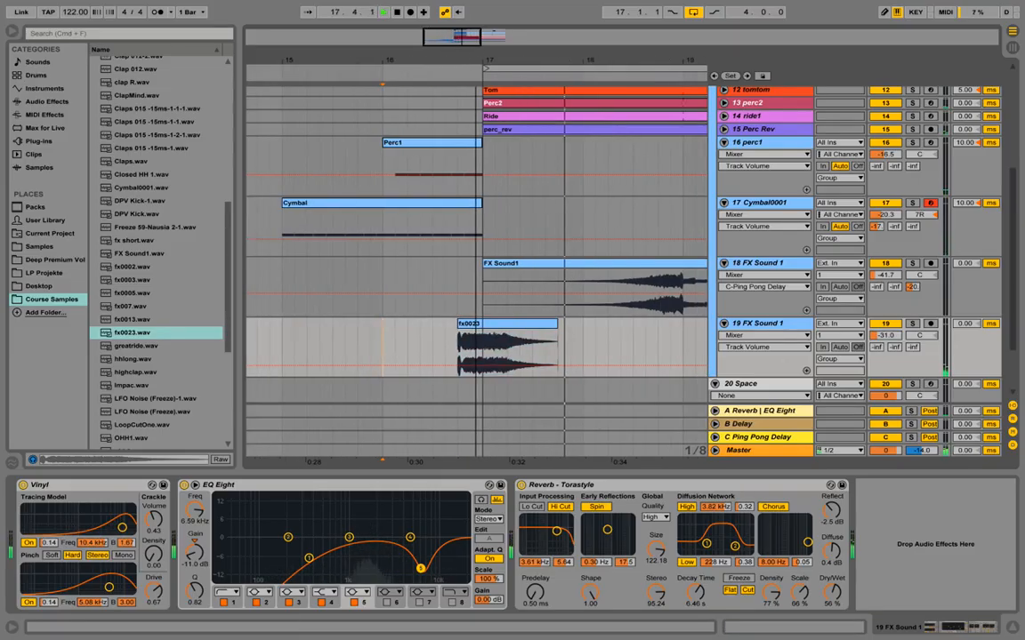
{"action": "key", "text": "space"}
Step: Bypass EQ Eight and remove the Vinyl effect from the fx0023 track while listening to the clip
{"action": "left_click", "coordinate": [184, 485]}
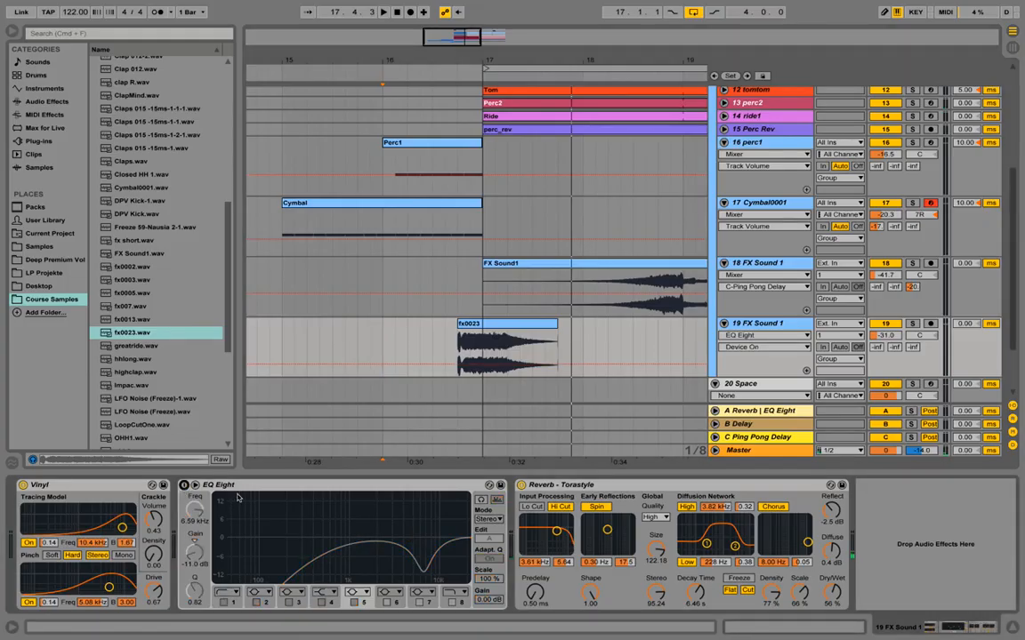
{"action": "key", "text": "space"}
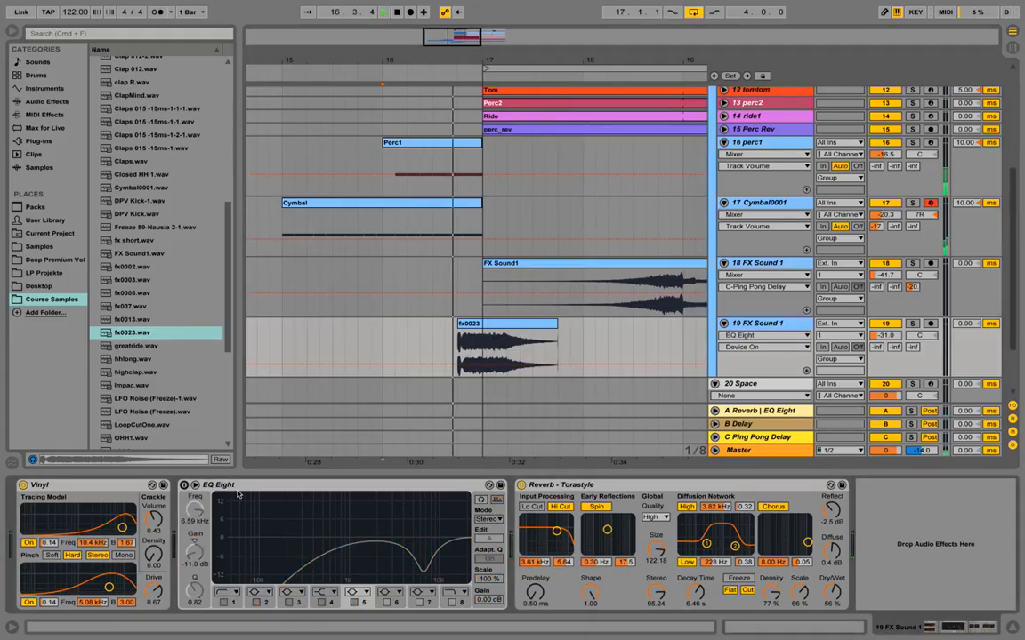
{"action": "left_click", "coordinate": [24, 485]}
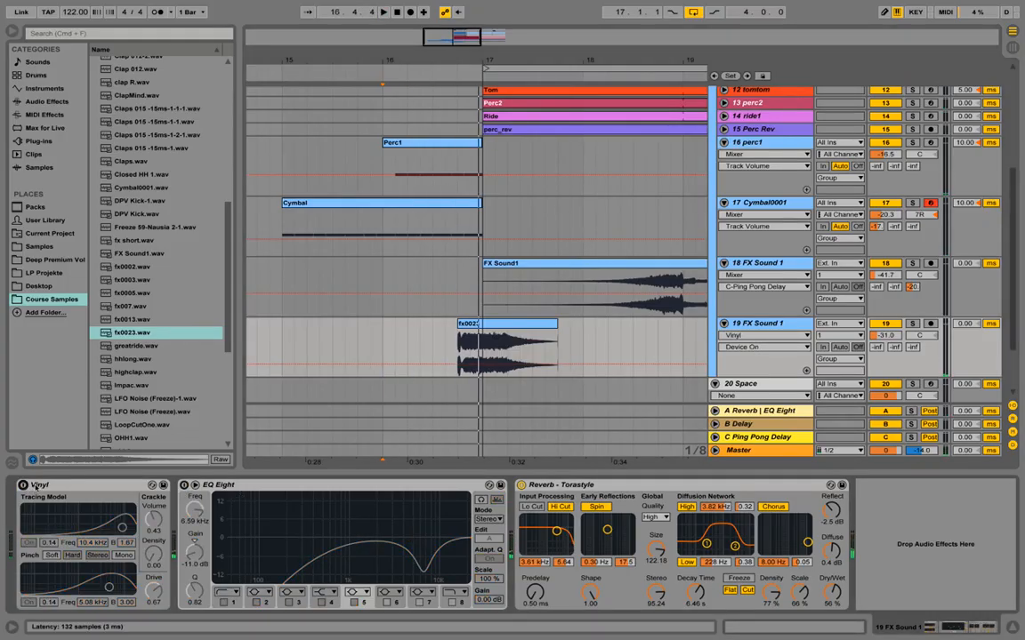
{"action": "left_click", "coordinate": [76, 484]}
{"action": "key", "text": "Delete"}
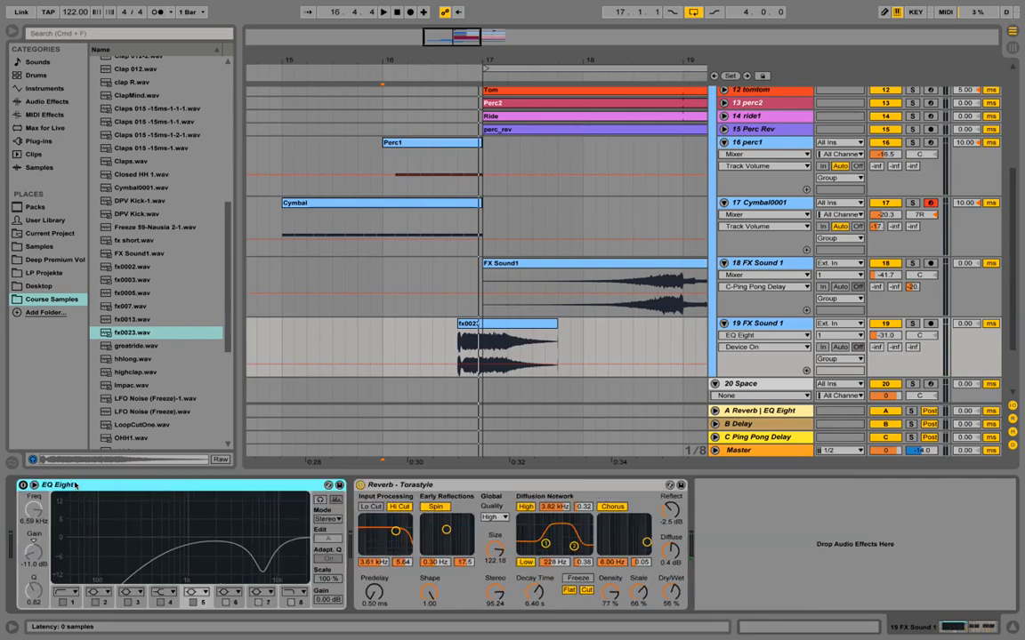
{"action": "key", "text": "space"}
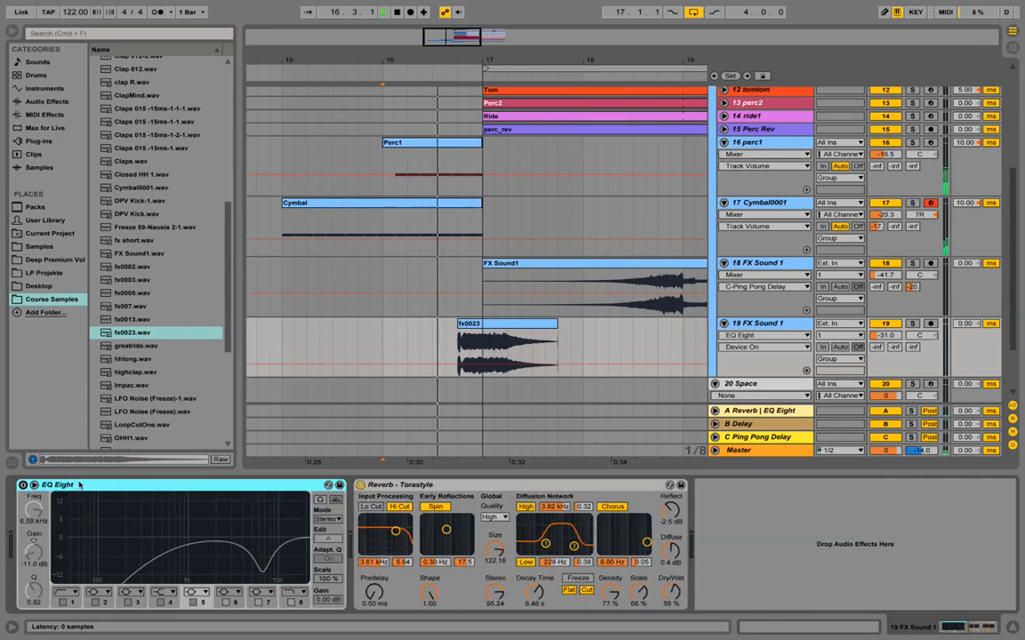
{"action": "key", "text": "space"}
Step: Reactivate EQ Eight, switch off band 5 and set the band 1 low cut to 2.61 kHz with Q 0.84
{"action": "left_click", "coordinate": [34, 484]}
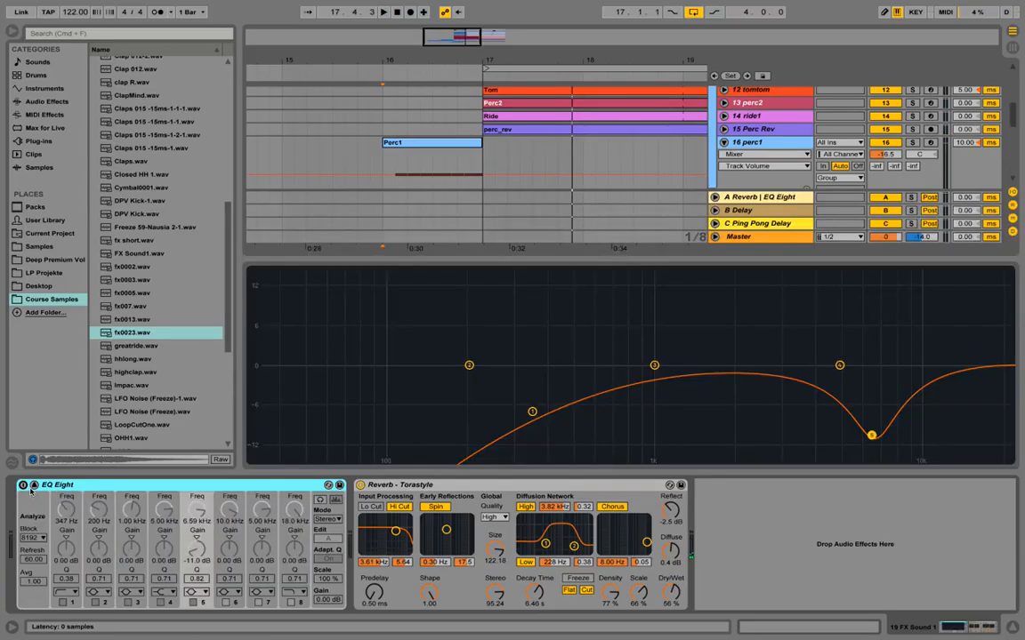
{"action": "left_click", "coordinate": [194, 603]}
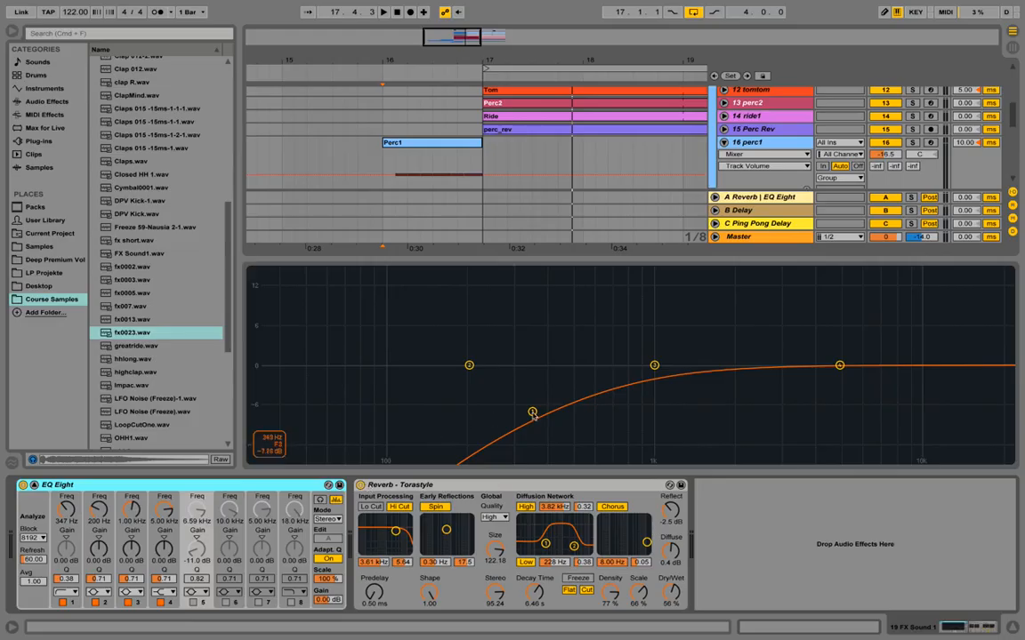
{"action": "left_click_drag", "start_coordinate": [531, 414], "coordinate": [763, 382]}
Step: Set the fx0023 track's reverb to 8.57 s decay time, 60 % dry/wet and a diffuse level of 2.6 dB while auditioning
{"action": "key", "text": "space"}
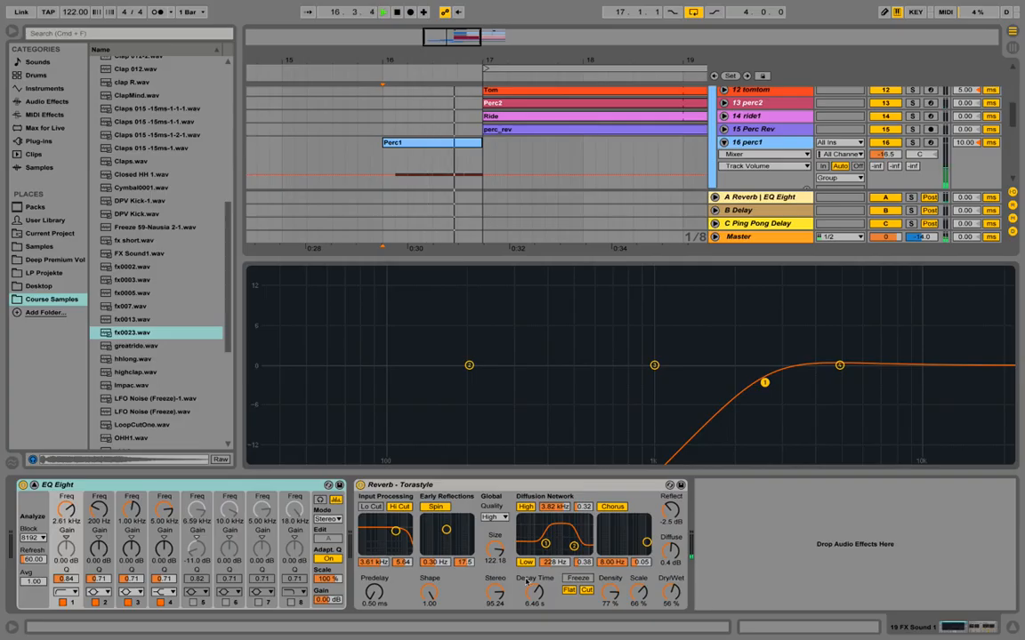
{"action": "left_click_drag", "start_coordinate": [534, 591], "coordinate": [534, 584]}
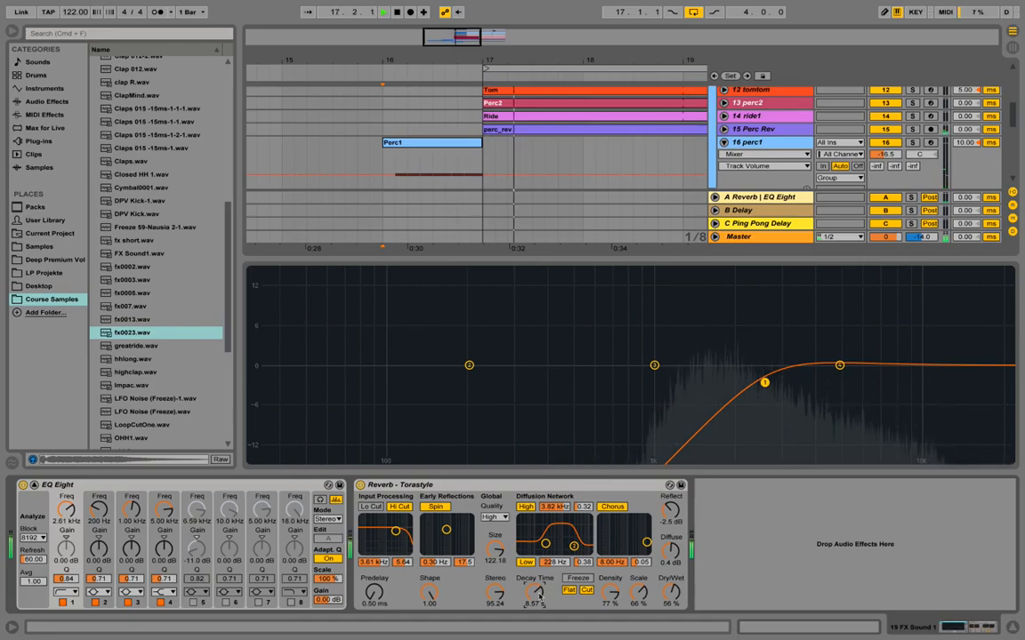
{"action": "key", "text": "space"}
{"action": "left_click_drag", "start_coordinate": [672, 593], "coordinate": [672, 586]}
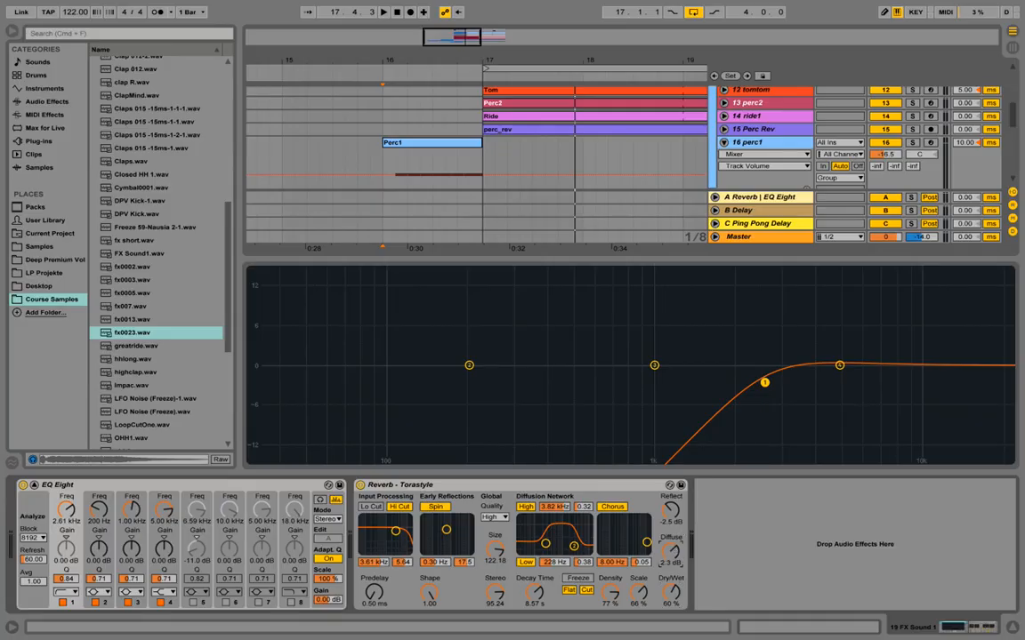
{"action": "key", "text": "space"}
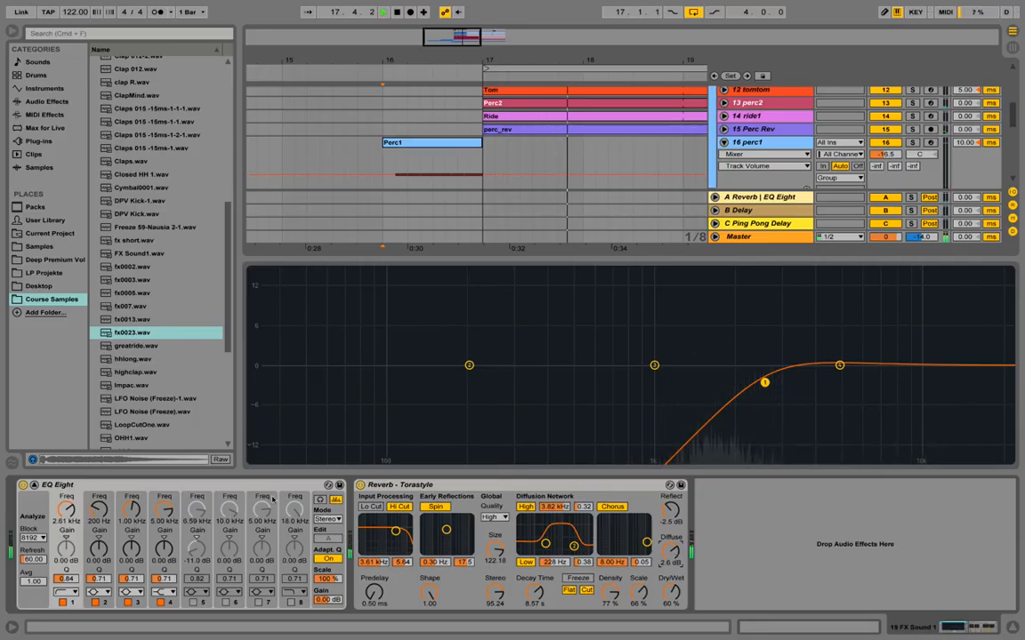
Step: Collapse the expanded EQ Eight display and move the fx0023 clip to 20.4.1, one beat before the loop end
{"action": "left_click", "coordinate": [33, 485]}
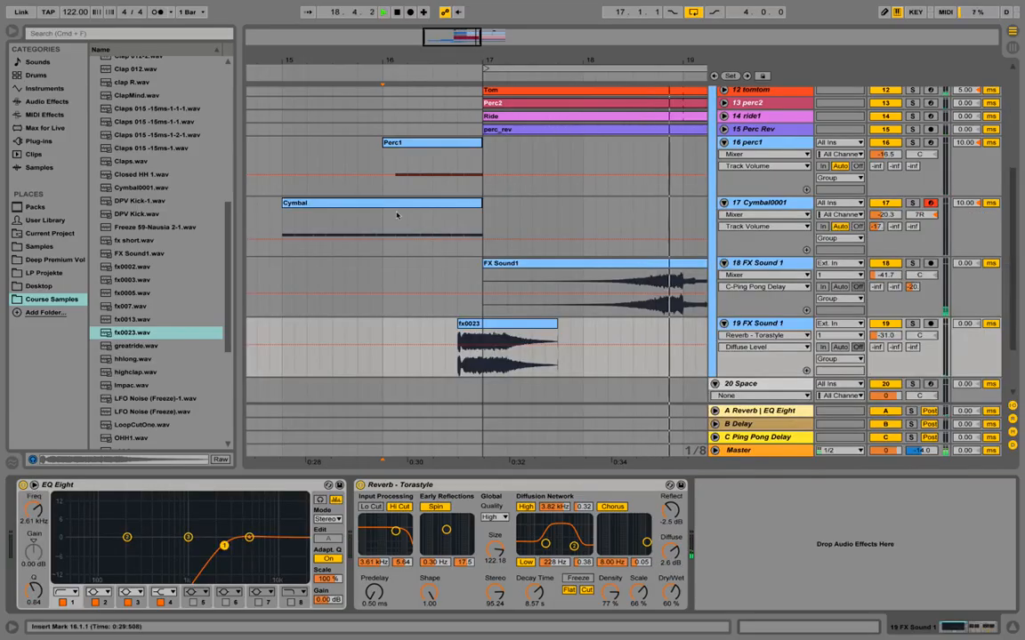
{"action": "left_click_drag", "start_coordinate": [339, 60], "coordinate": [339, 50]}
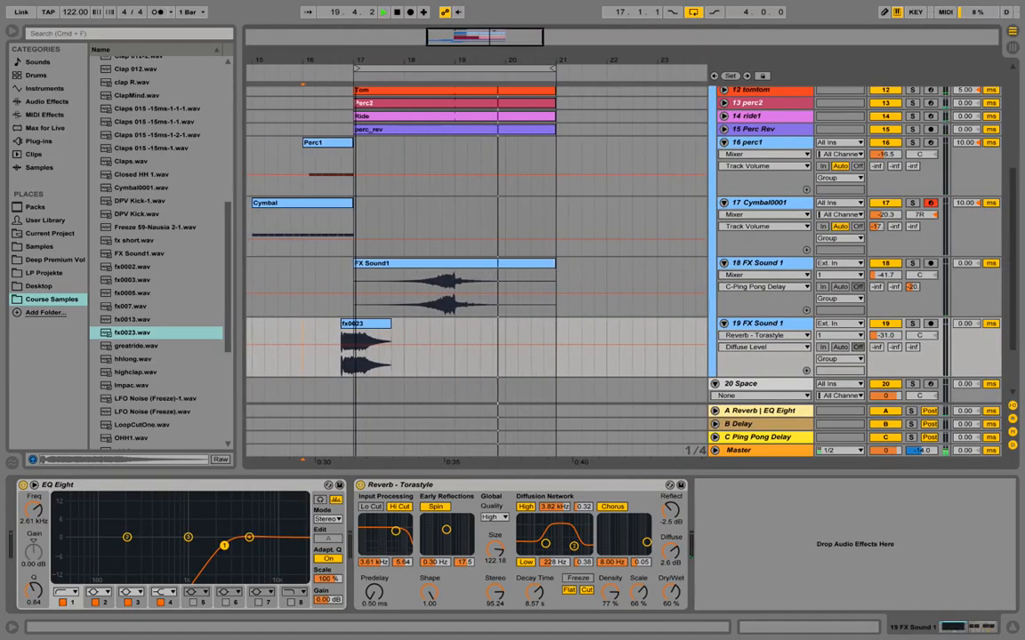
{"action": "left_click_drag", "start_coordinate": [420, 326], "coordinate": [572, 330]}
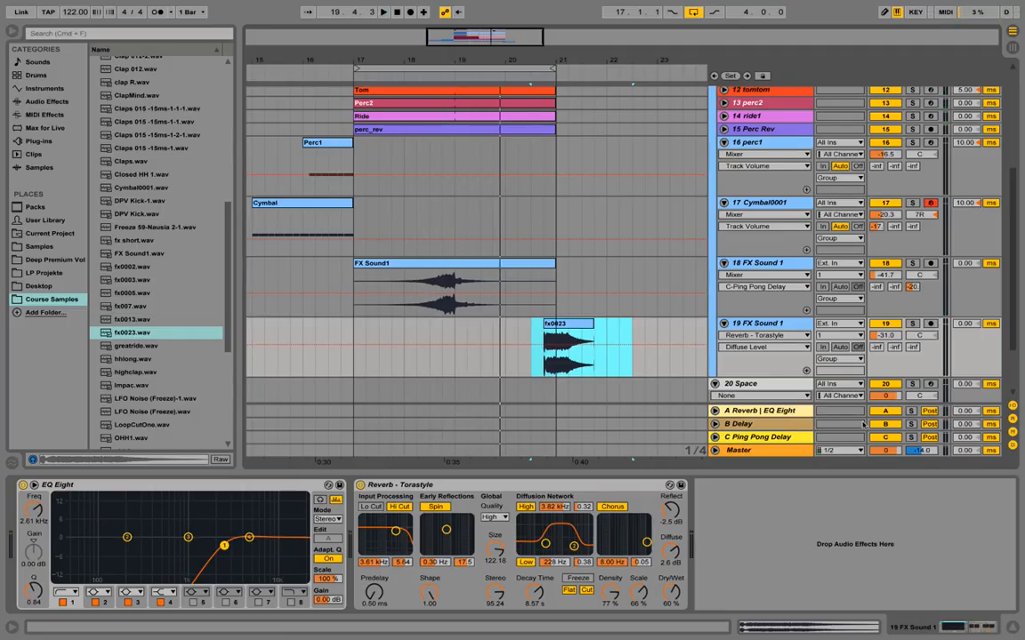
Step: Insert an audio track below the fx0023 track and preview the Claps 015 -15ms-1.wav sample
{"action": "right_click", "coordinate": [763, 324]}
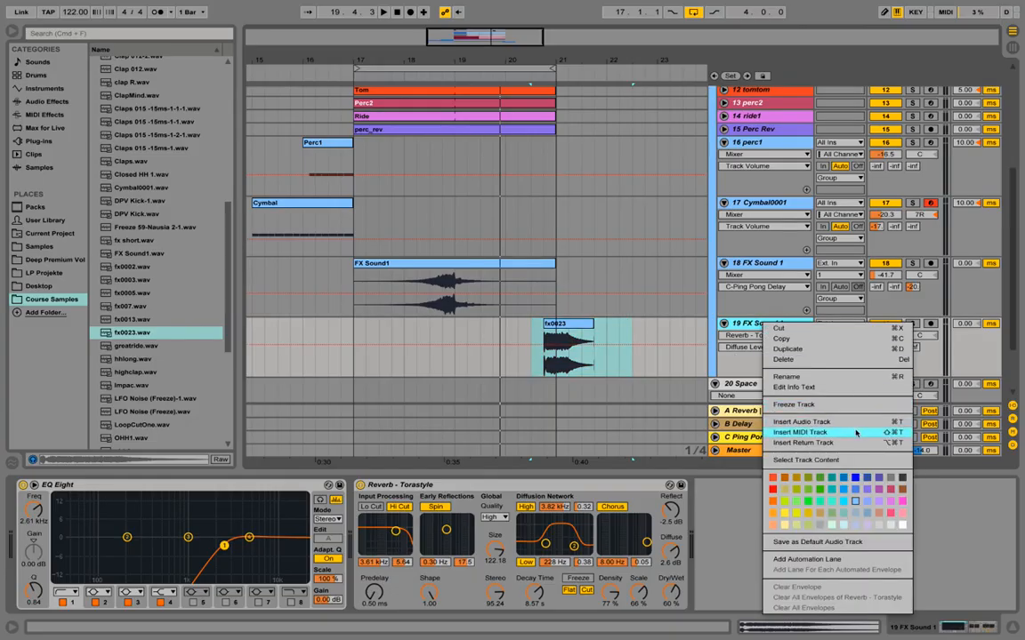
{"action": "left_click", "coordinate": [827, 421]}
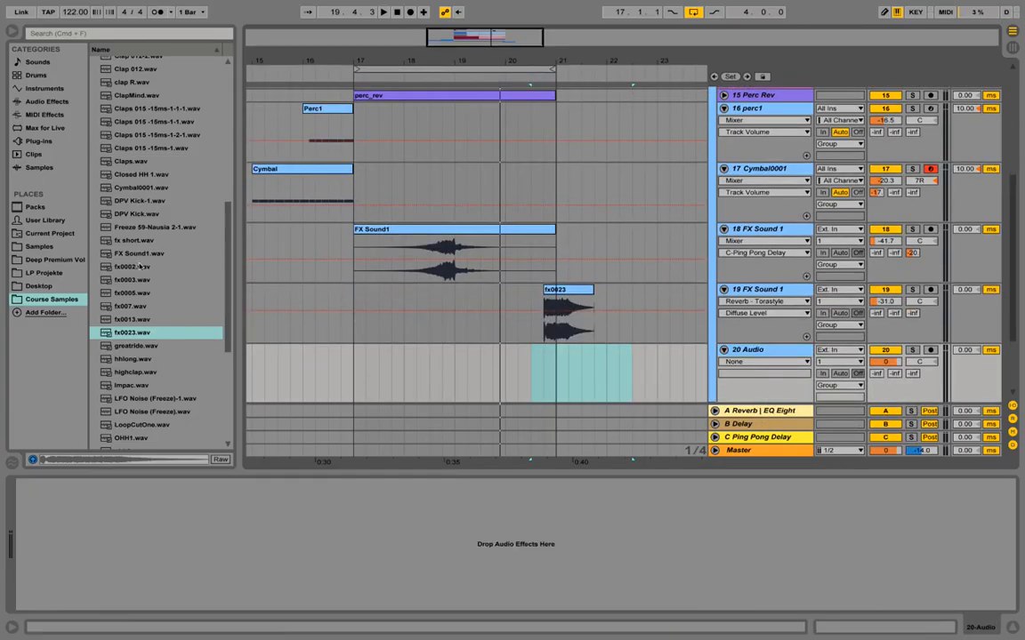
{"action": "scroll", "coordinate": [189, 218], "scroll_direction": "up", "scroll_amount": 2}
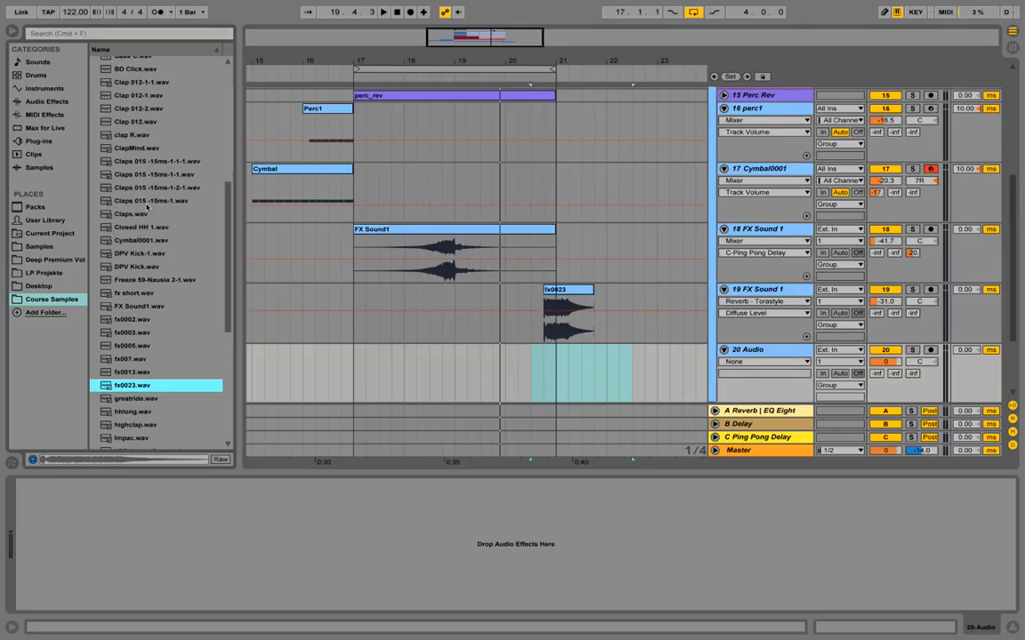
{"action": "left_click", "coordinate": [173, 201]}
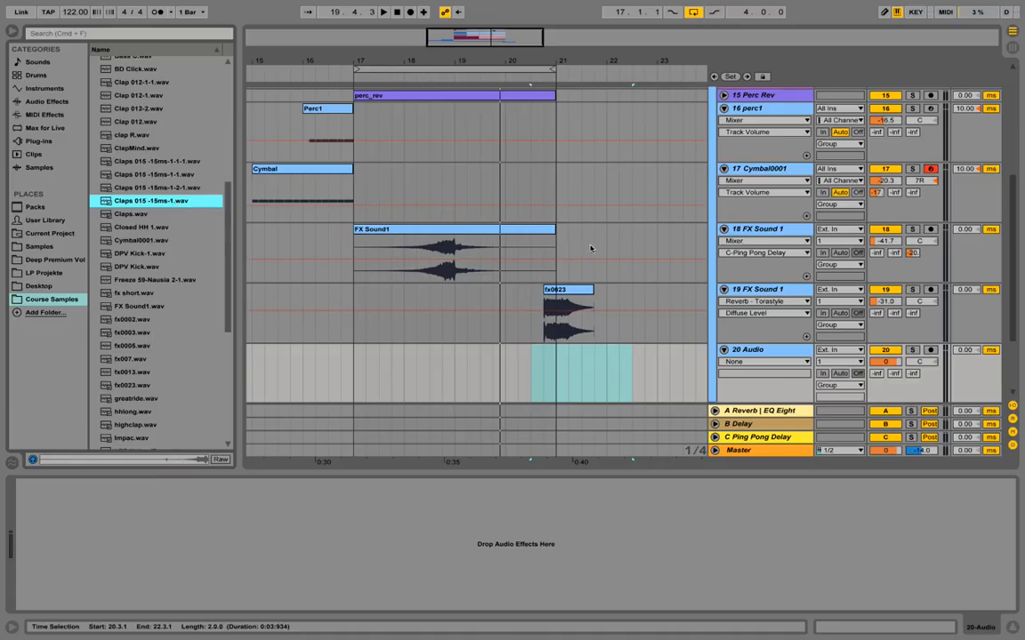
Step: Place Claps 015 -15ms-1.wav on the new audio track starting at 20.2.1 so it ends where fx0023 begins
{"action": "scroll", "coordinate": [647, 330], "scroll_direction": "down", "scroll_amount": 2}
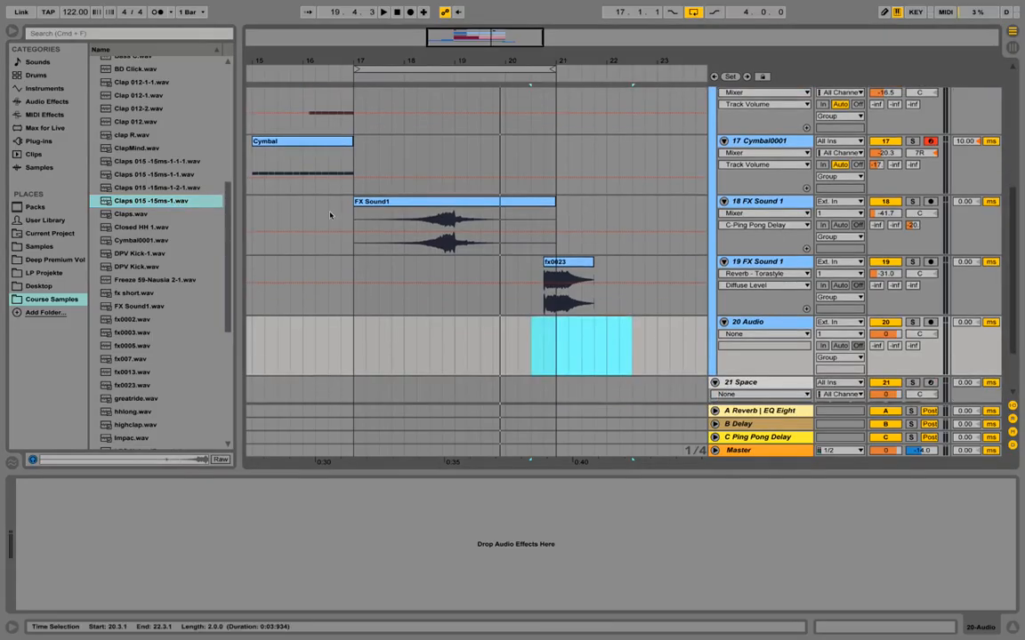
{"action": "left_click_drag", "start_coordinate": [311, 281], "coordinate": [495, 340]}
{"action": "left_click_drag", "start_coordinate": [507, 61], "coordinate": [473, 280]}
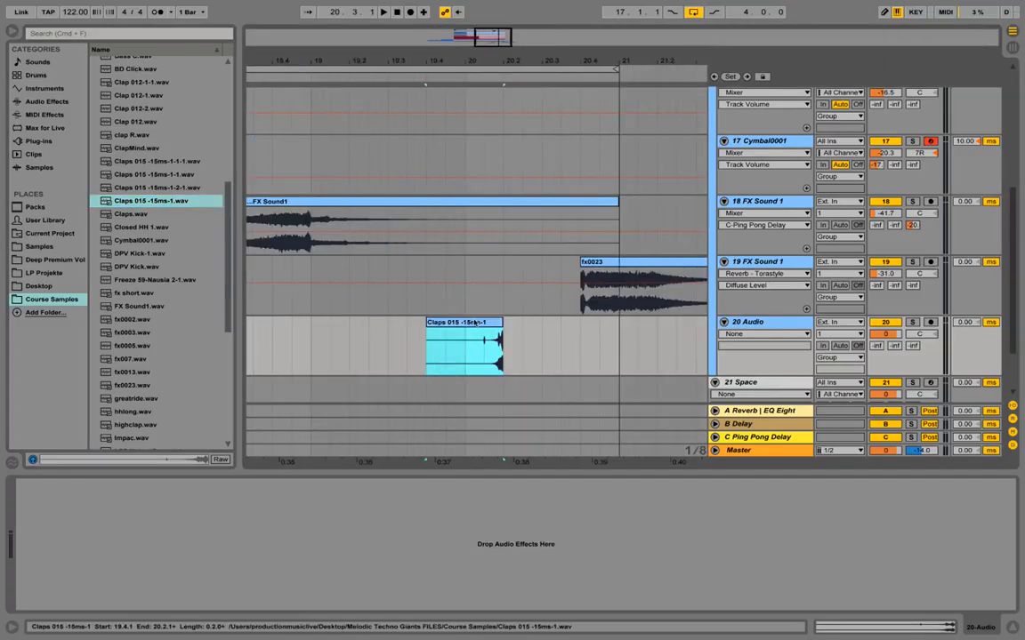
{"action": "left_click_drag", "start_coordinate": [481, 338], "coordinate": [558, 336]}
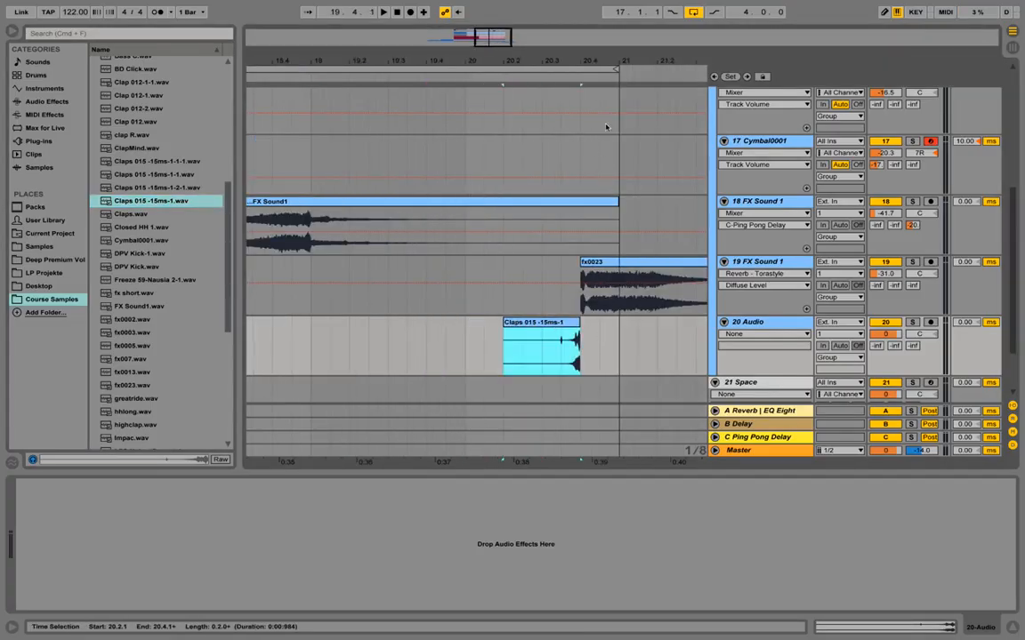
Step: Move the Claps 015 -15ms-1 clip one bar earlier so it starts at 19.2.1
{"action": "left_click_drag", "start_coordinate": [589, 60], "coordinate": [585, 327]}
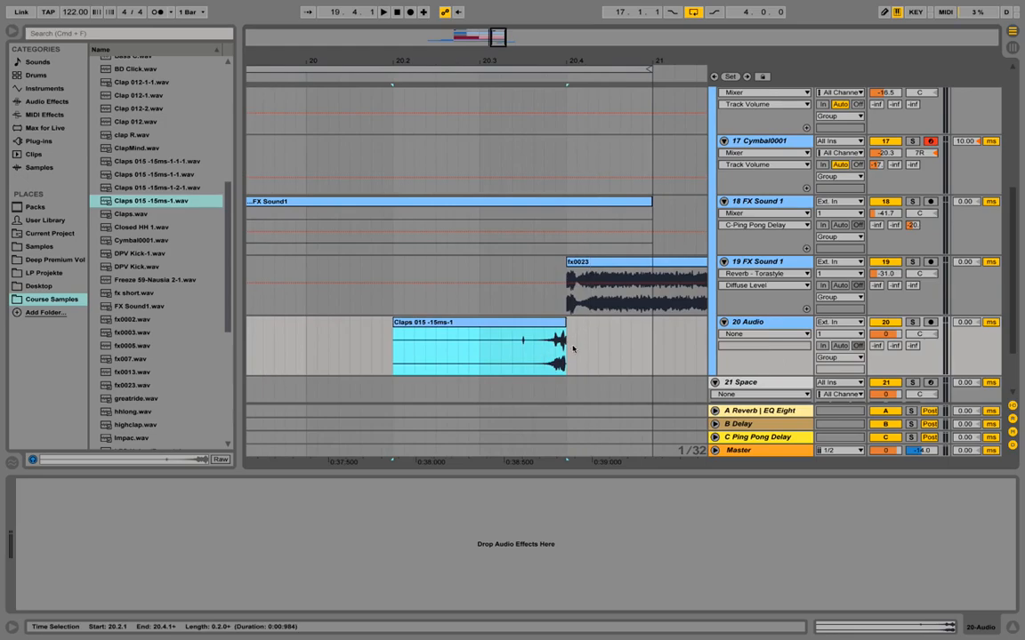
{"action": "left_click_drag", "start_coordinate": [547, 61], "coordinate": [578, 61]}
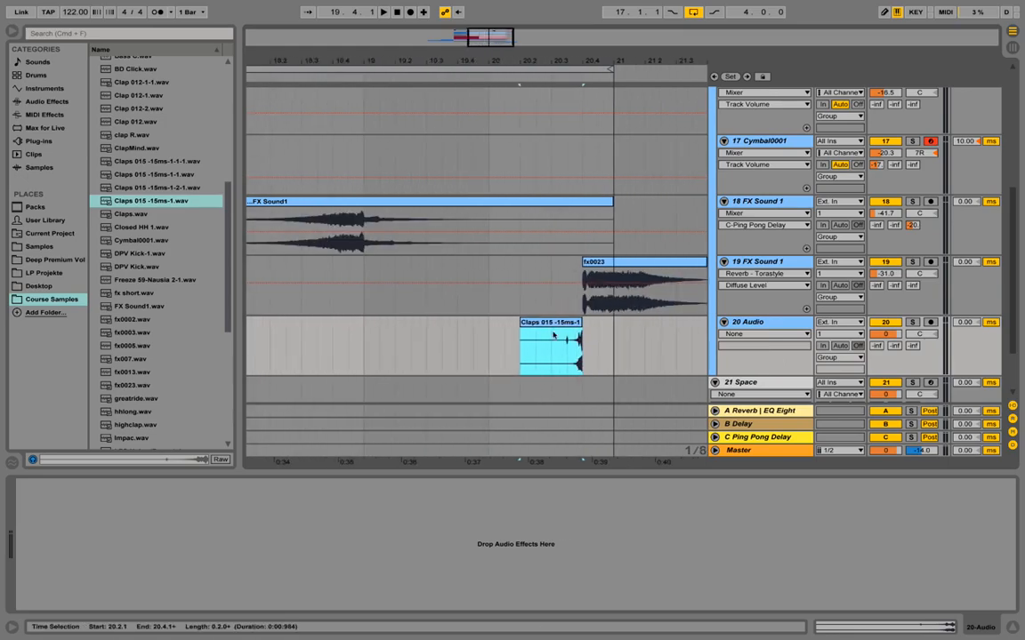
{"action": "left_click_drag", "start_coordinate": [554, 336], "coordinate": [426, 335]}
{"action": "left_click_drag", "start_coordinate": [460, 60], "coordinate": [480, 62]}
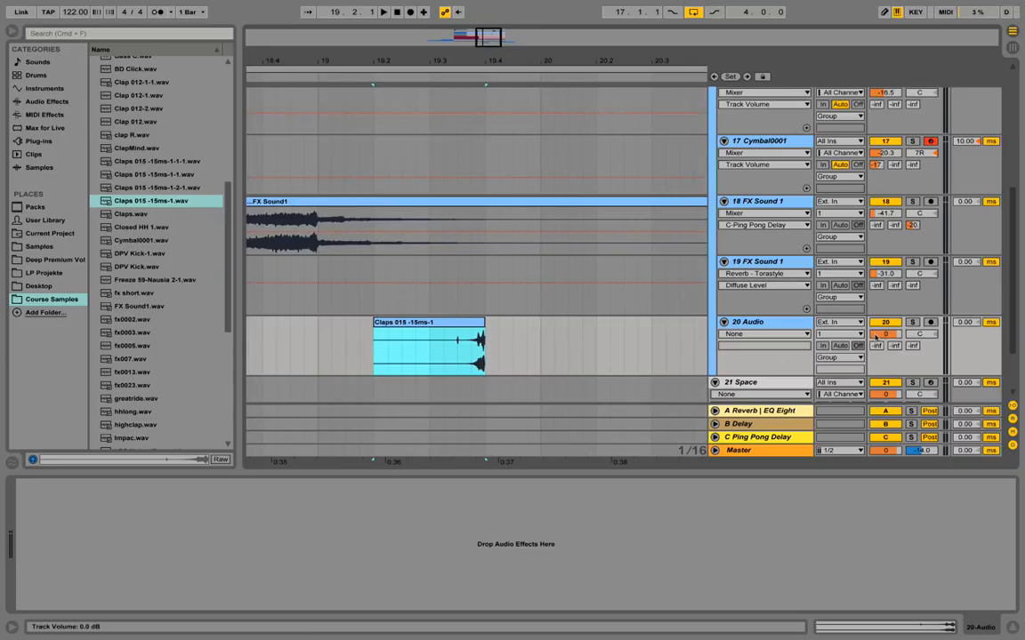
Step: Lower the clap track's volume to -44.3 dB while auditioning it in the loop
{"action": "left_click", "coordinate": [877, 335]}
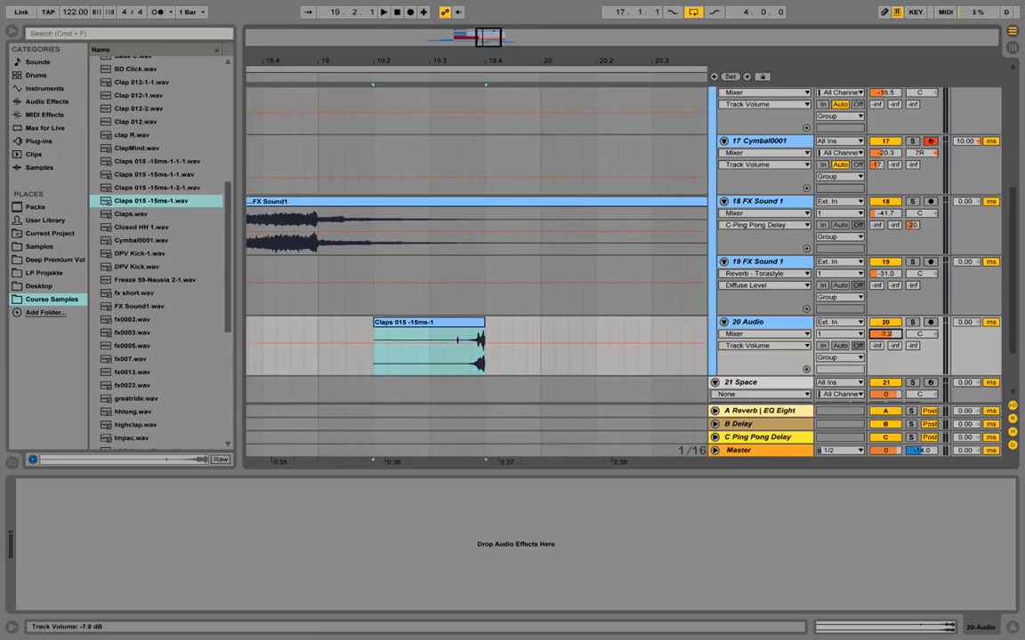
{"action": "left_click", "coordinate": [307, 343]}
{"action": "key", "text": "space"}
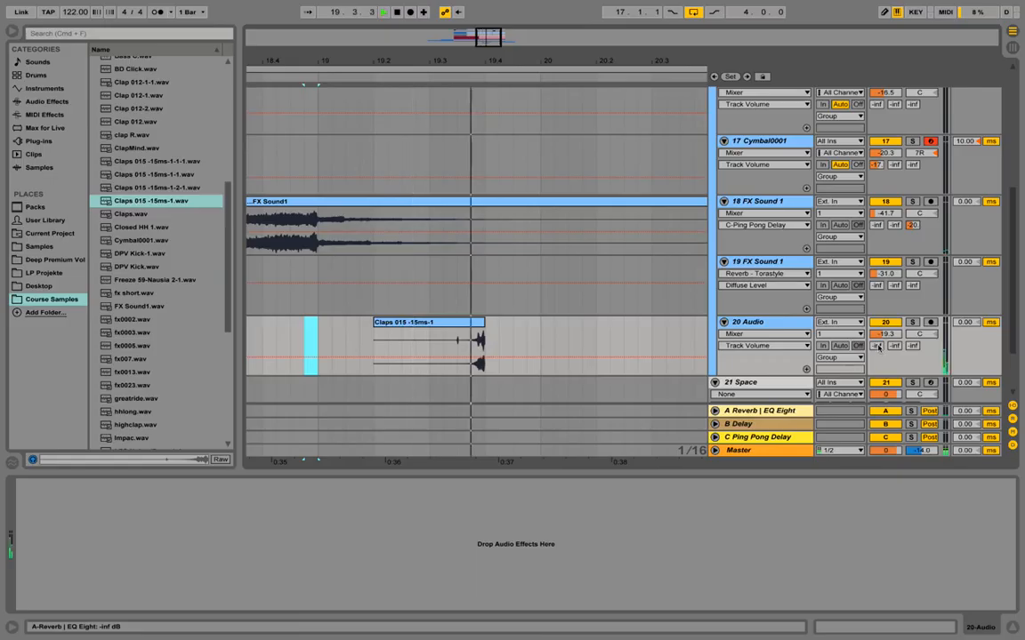
{"action": "key", "text": "space"}
{"action": "left_click_drag", "start_coordinate": [896, 337], "coordinate": [896, 353]}
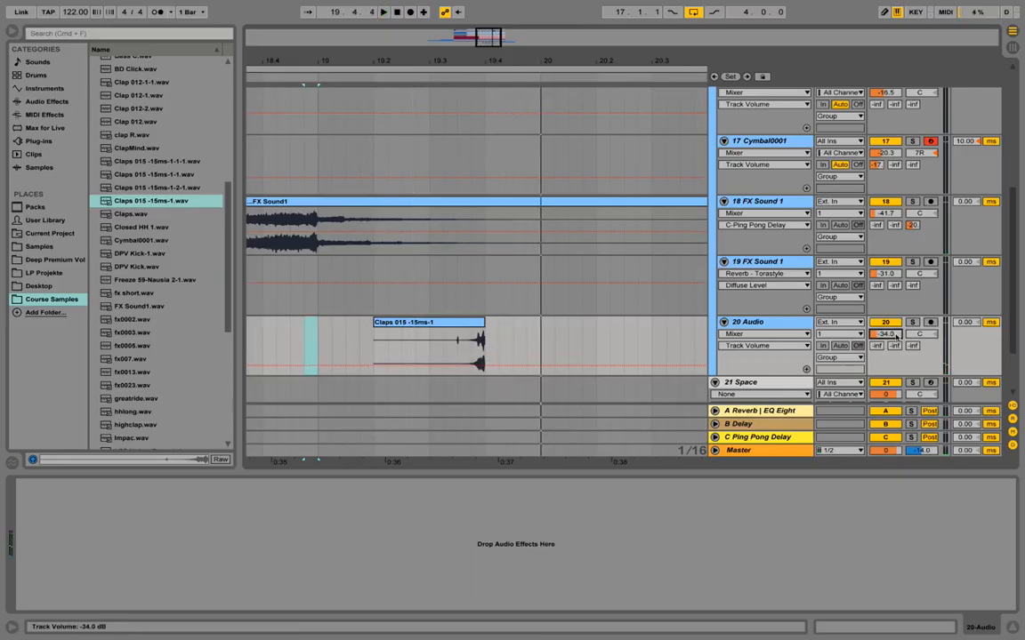
{"action": "key", "text": "space"}
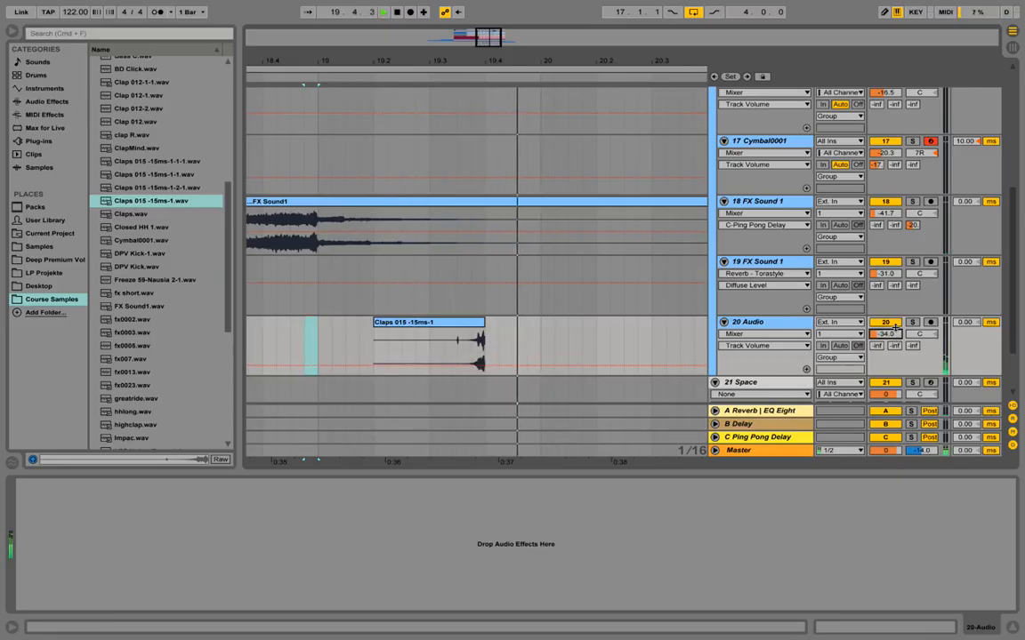
{"action": "key", "text": "space"}
{"action": "left_click_drag", "start_coordinate": [896, 331], "coordinate": [895, 340]}
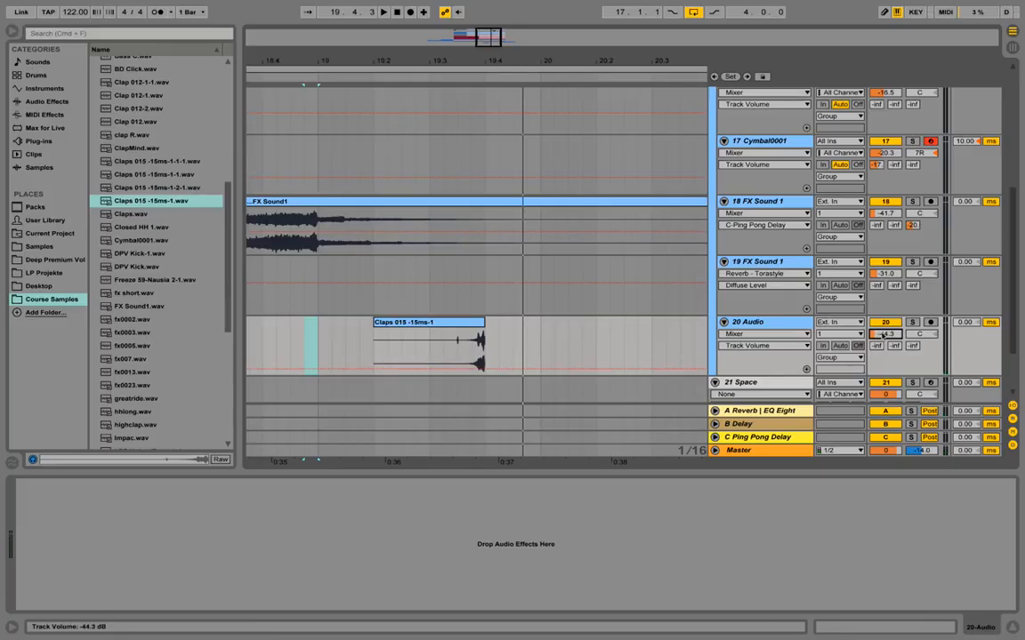
{"action": "left_click", "coordinate": [442, 341]}
{"action": "key", "text": "space"}
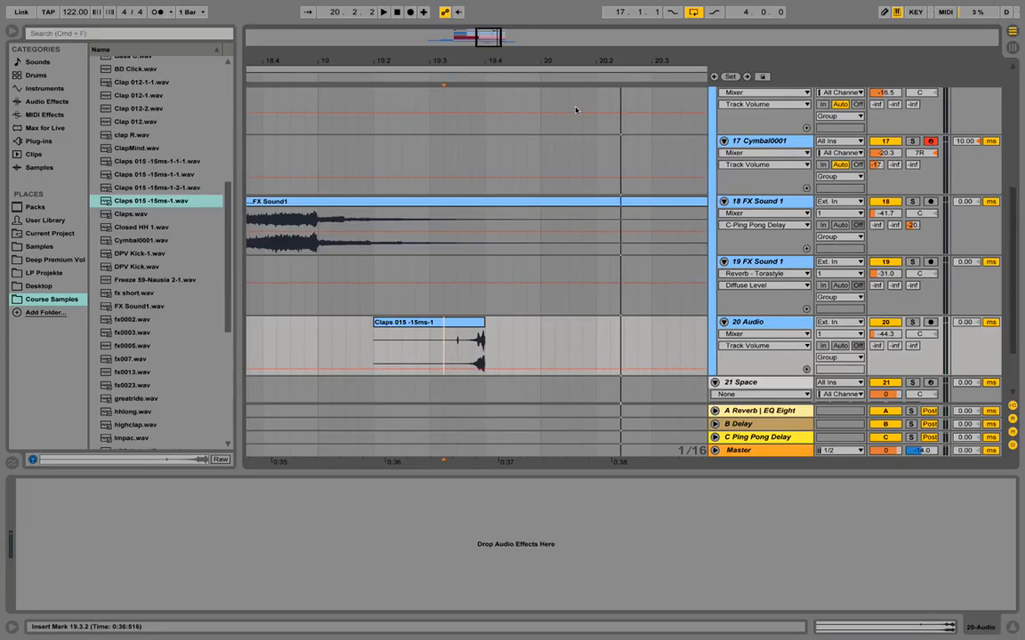
Step: Search the audio effects for doubler, load PML Doubler1.adg on the clap track and audition it
{"action": "left_click", "coordinate": [57, 103]}
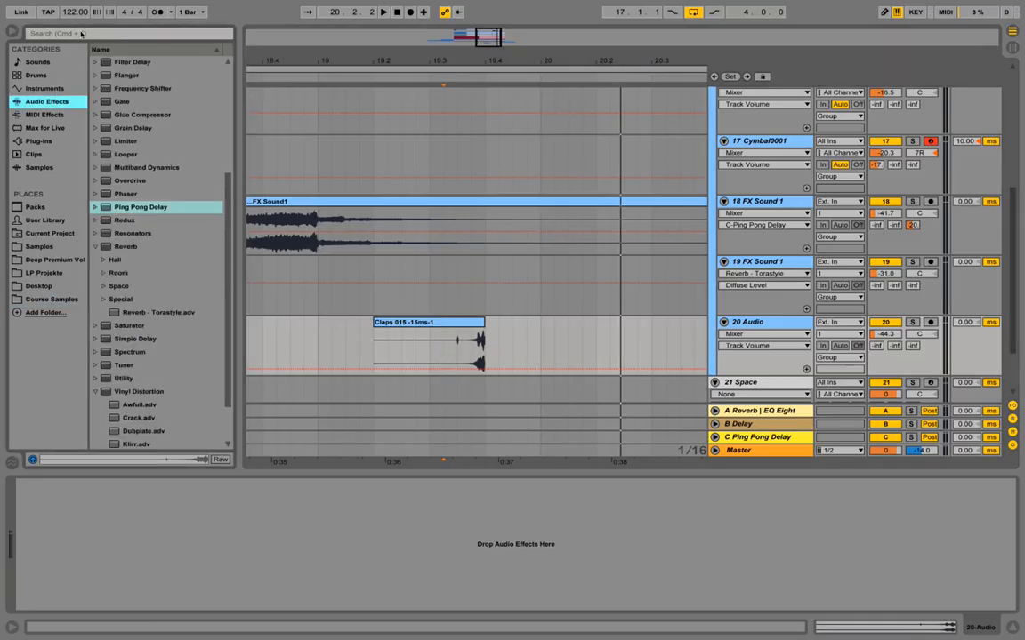
{"action": "left_click", "coordinate": [81, 34]}
{"action": "type", "text": "doubler"}
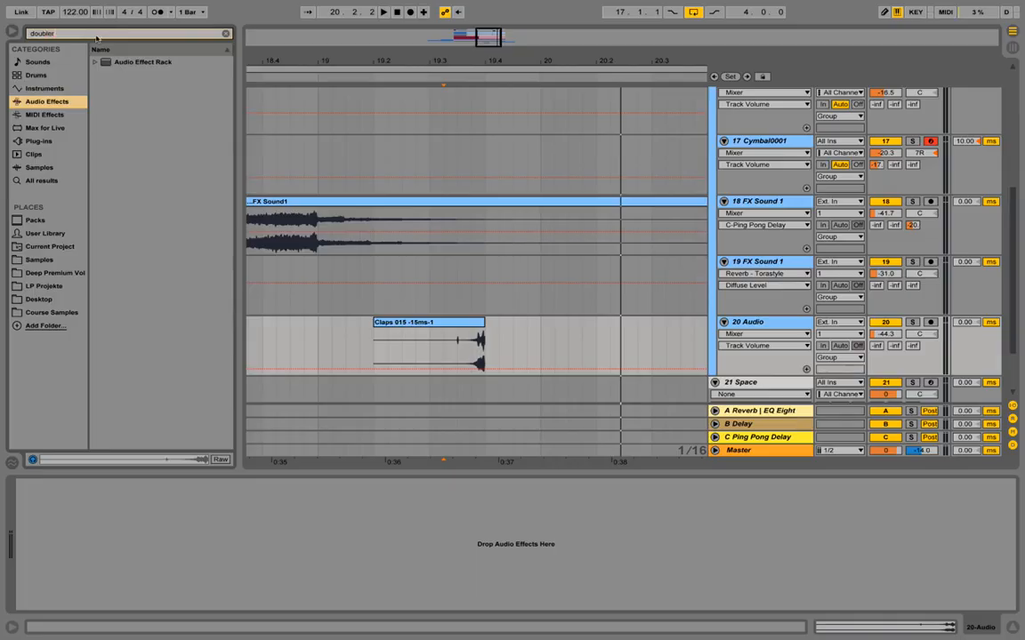
{"action": "left_click", "coordinate": [96, 62]}
{"action": "mouse_move", "coordinate": [149, 102]}
{"action": "left_mouse_down"}
{"action": "mouse_move", "coordinate": [247, 503]}
{"action": "mouse_move", "coordinate": [226, 513]}
{"action": "left_mouse_up"}
{"action": "left_click", "coordinate": [414, 343]}
{"action": "key", "text": "space"}
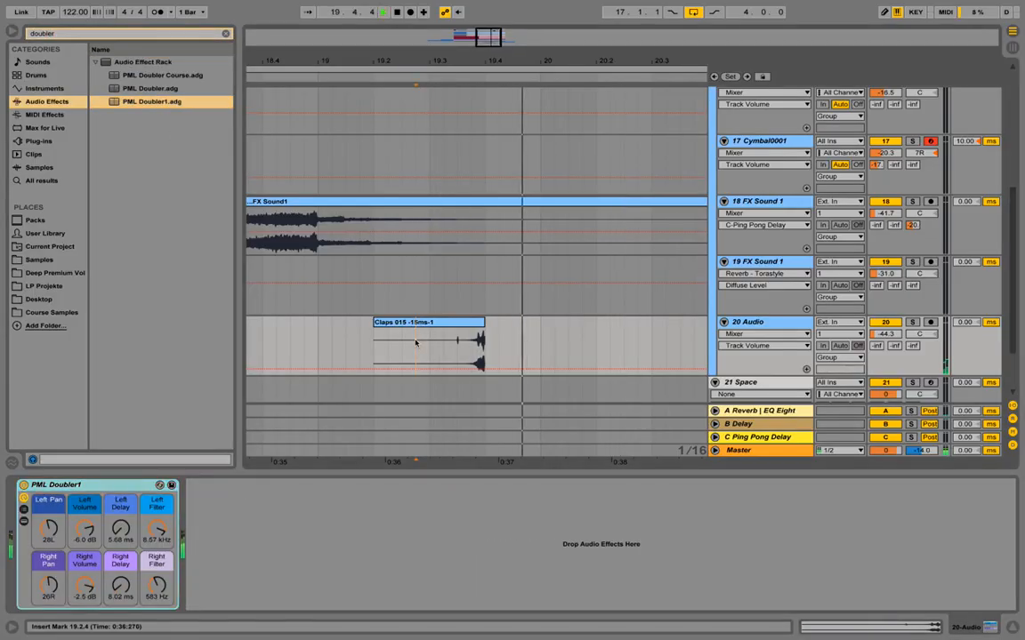
{"action": "key", "text": "space"}
{"action": "key", "text": "space"}
{"action": "key", "text": "space"}
Step: Solo the clap's audio track, rename it # Reverse Clap and audition it
{"action": "left_click", "coordinate": [914, 323]}
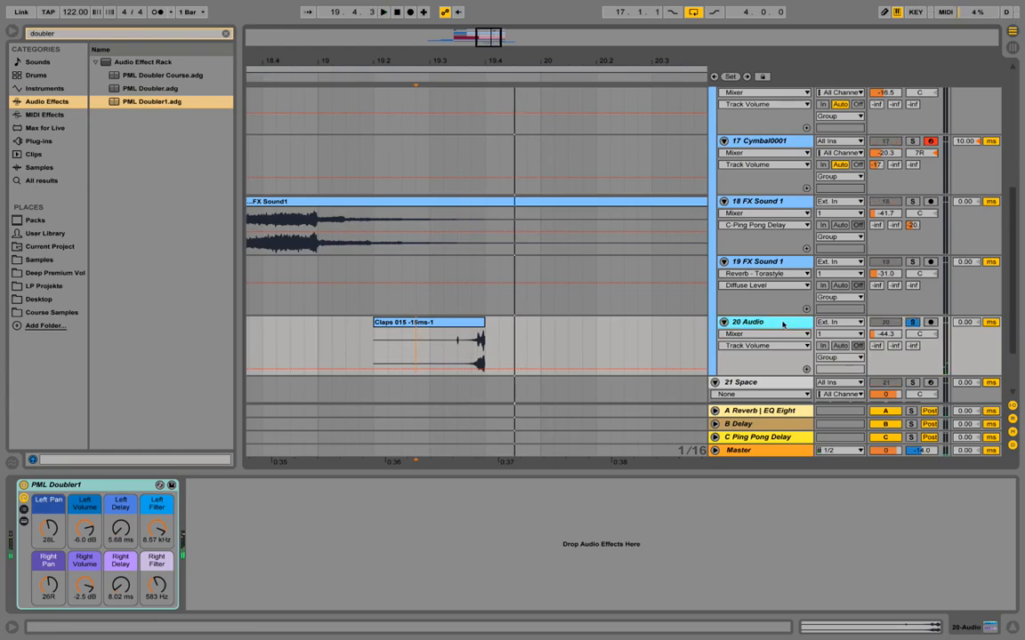
{"action": "right_click", "coordinate": [782, 325]}
{"action": "left_click", "coordinate": [806, 373]}
{"action": "type", "text": "# Reverse Clap"}
{"action": "key", "text": "Return"}
{"action": "key", "text": "space"}
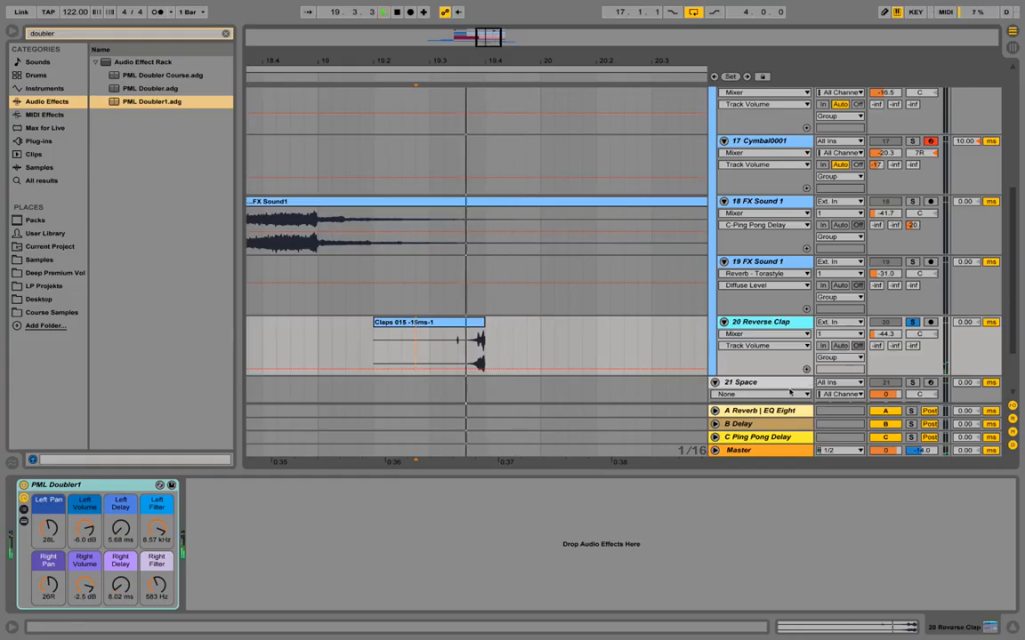
{"action": "key", "text": "space"}
Step: Reduce the reversed clap clip's gain, set its track volume to -37.2 dB and audition the result
{"action": "double_click", "coordinate": [429, 323]}
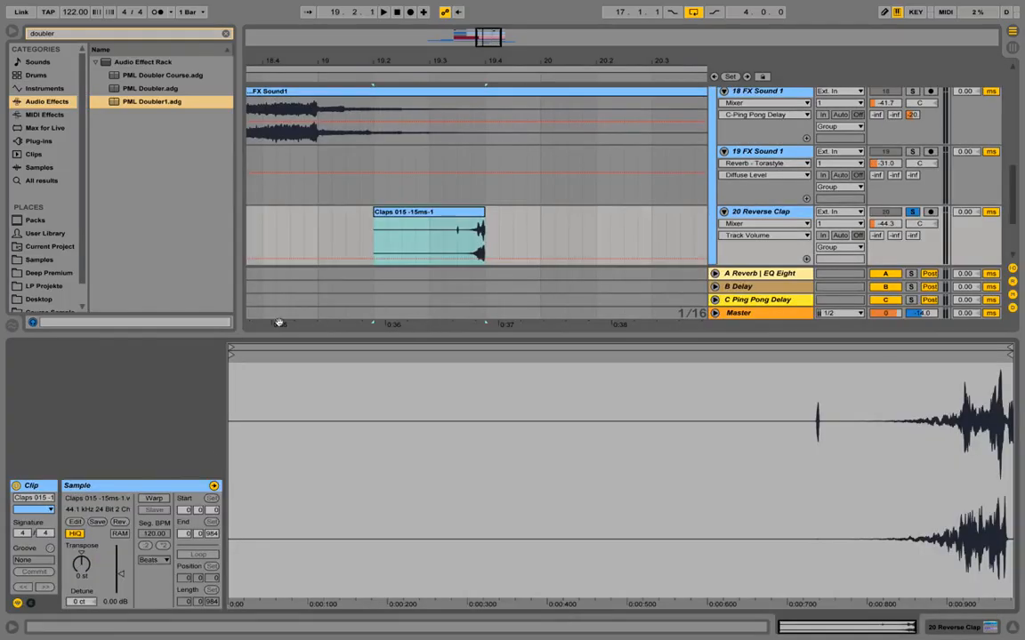
{"action": "left_click_drag", "start_coordinate": [125, 575], "coordinate": [125, 586]}
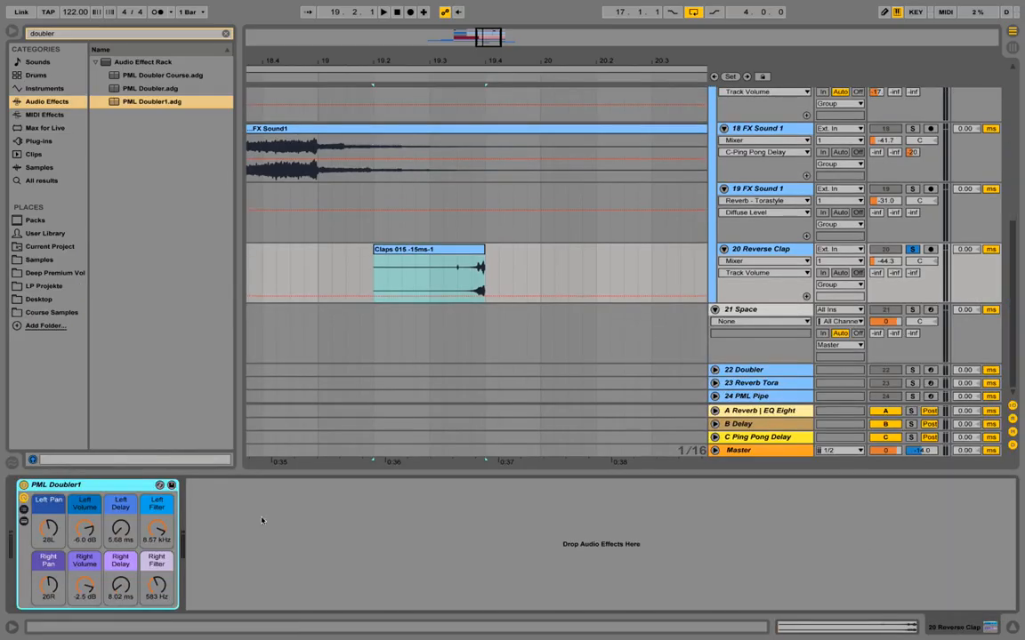
{"action": "left_click_drag", "start_coordinate": [885, 261], "coordinate": [885, 257]}
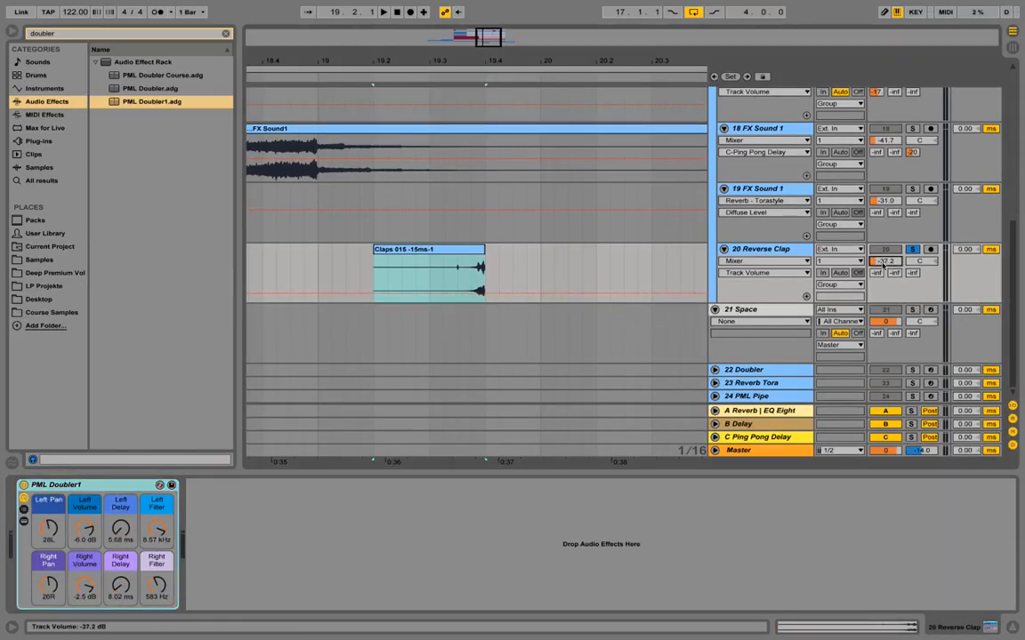
{"action": "left_click", "coordinate": [419, 254]}
{"action": "key", "text": "space"}
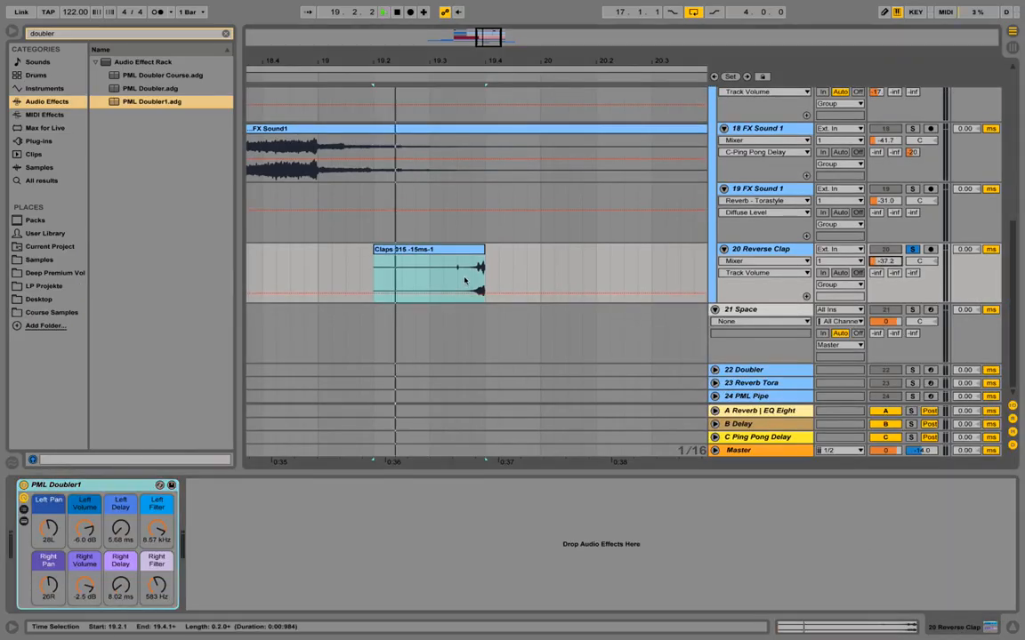
{"action": "key", "text": "space"}
{"action": "key", "text": "space"}
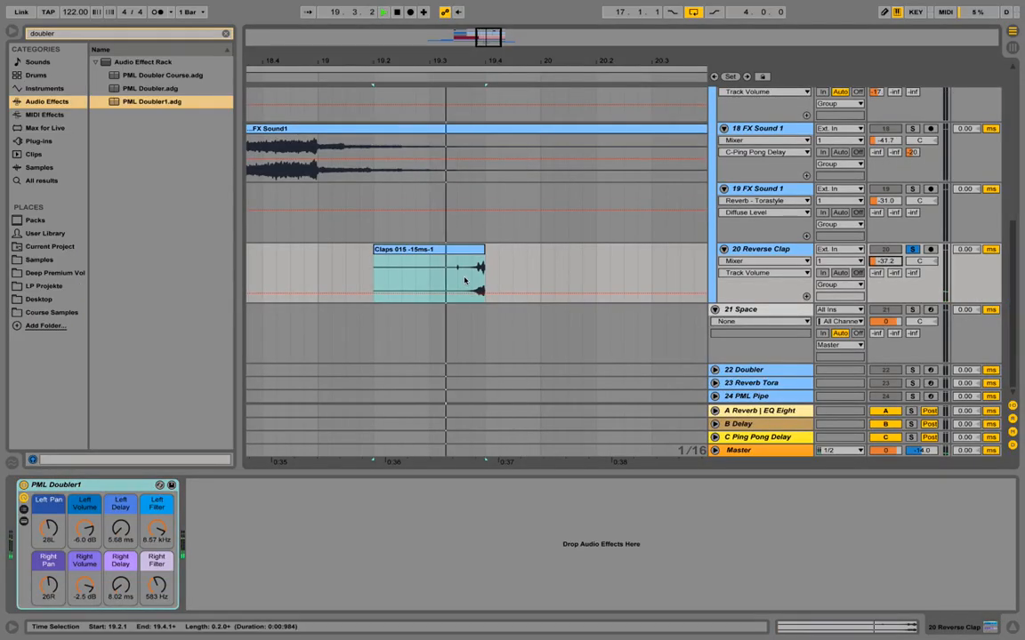
Step: Set PML Doubler1's left delay to 17.4 ms and right filter to 8.19 kHz while auditioning
{"action": "left_click_drag", "start_coordinate": [120, 529], "coordinate": [120, 519]}
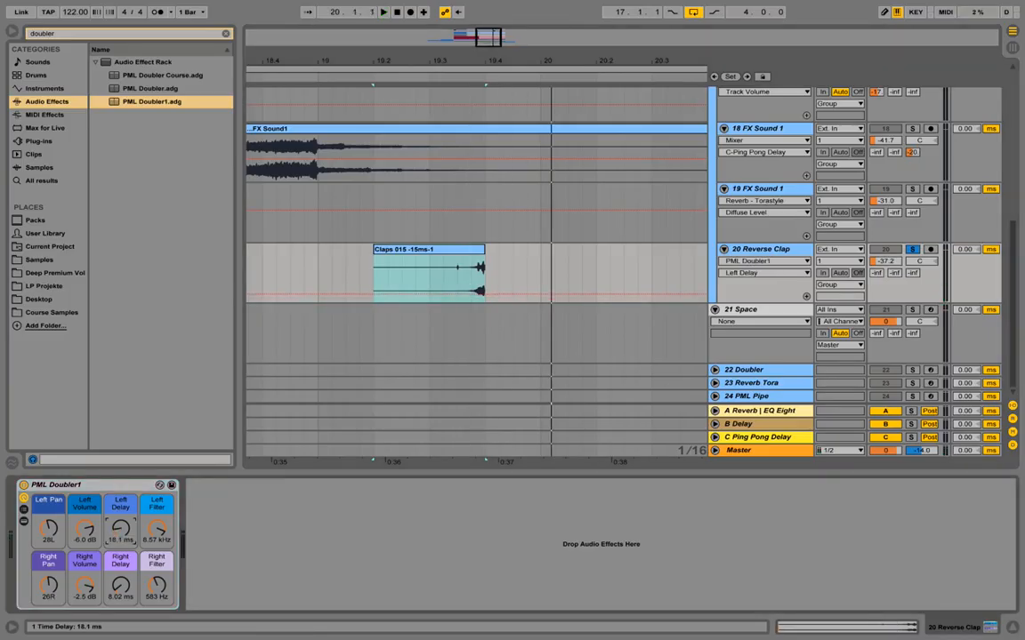
{"action": "key", "text": "space"}
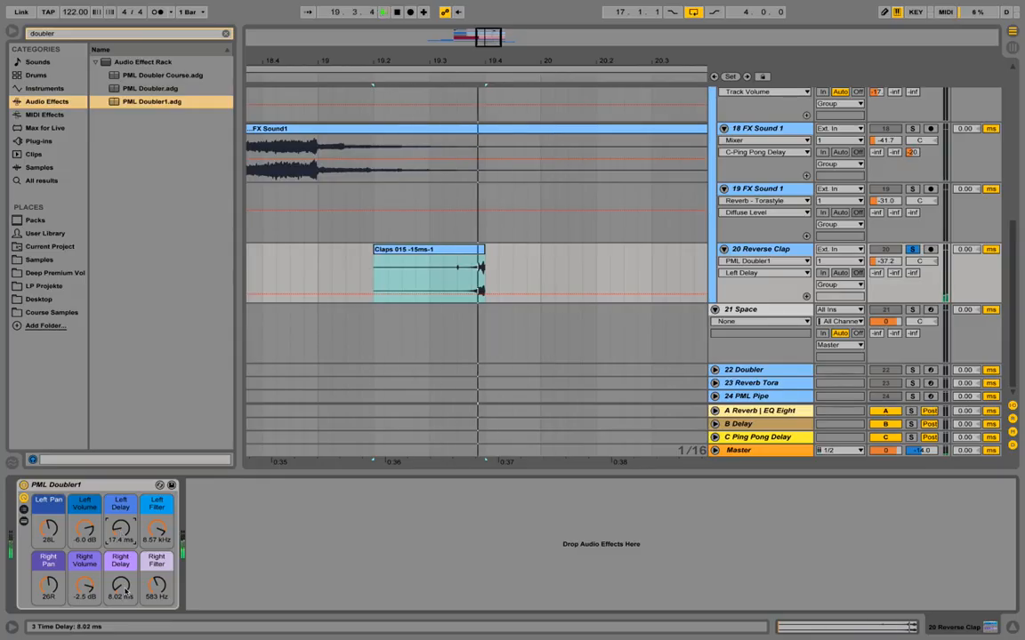
{"action": "key", "text": "space"}
{"action": "left_click_drag", "start_coordinate": [157, 587], "coordinate": [157, 553]}
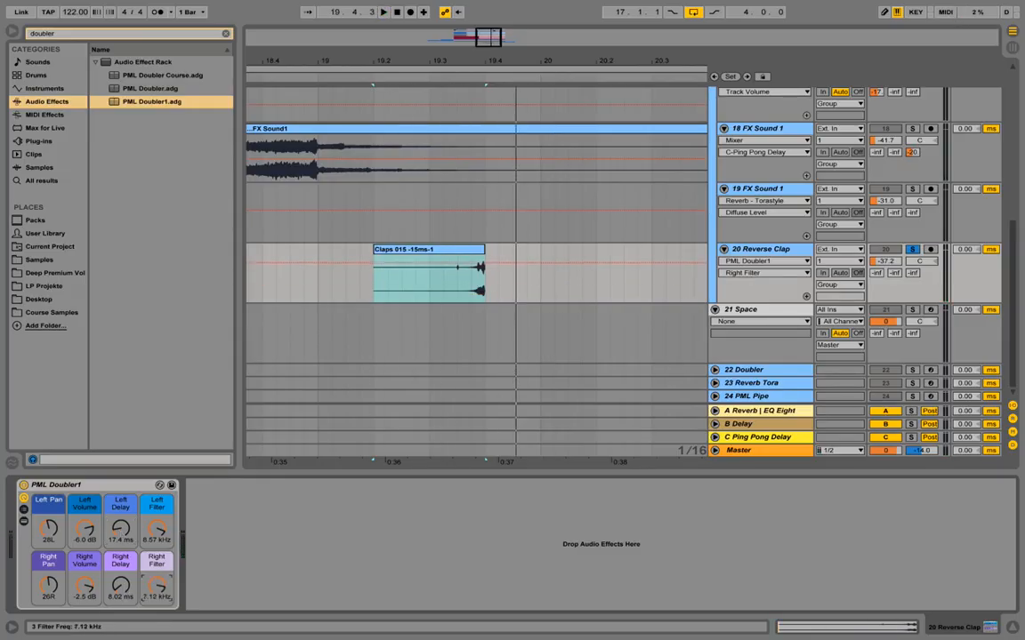
{"action": "key", "text": "space"}
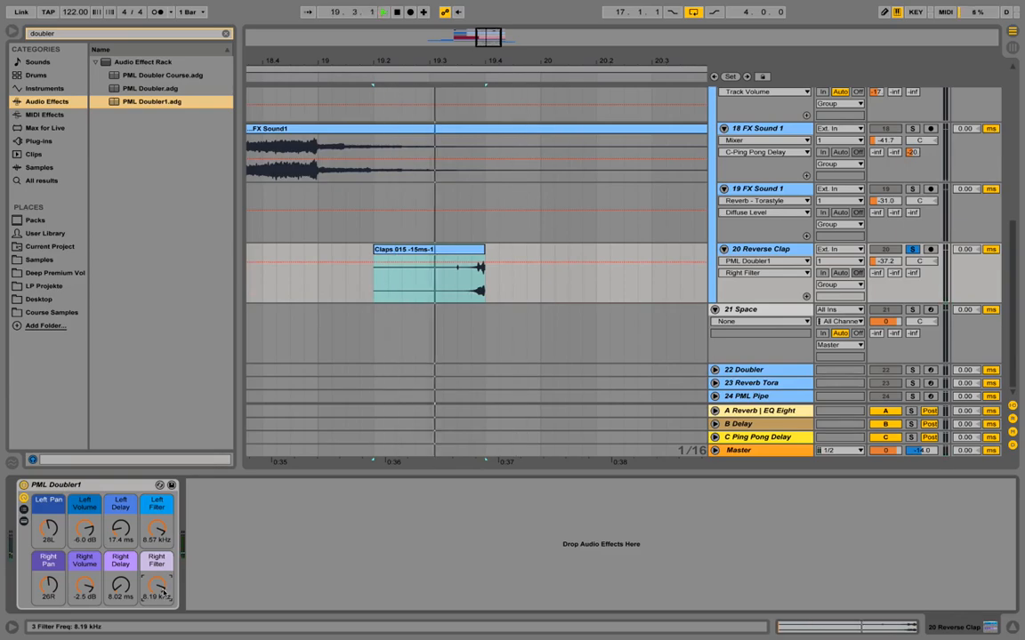
{"action": "key", "text": "space"}
Step: Widen PML Doubler1 by setting the left pan to 33L and the right pan to 33R
{"action": "left_click_drag", "start_coordinate": [48, 530], "coordinate": [48, 537]}
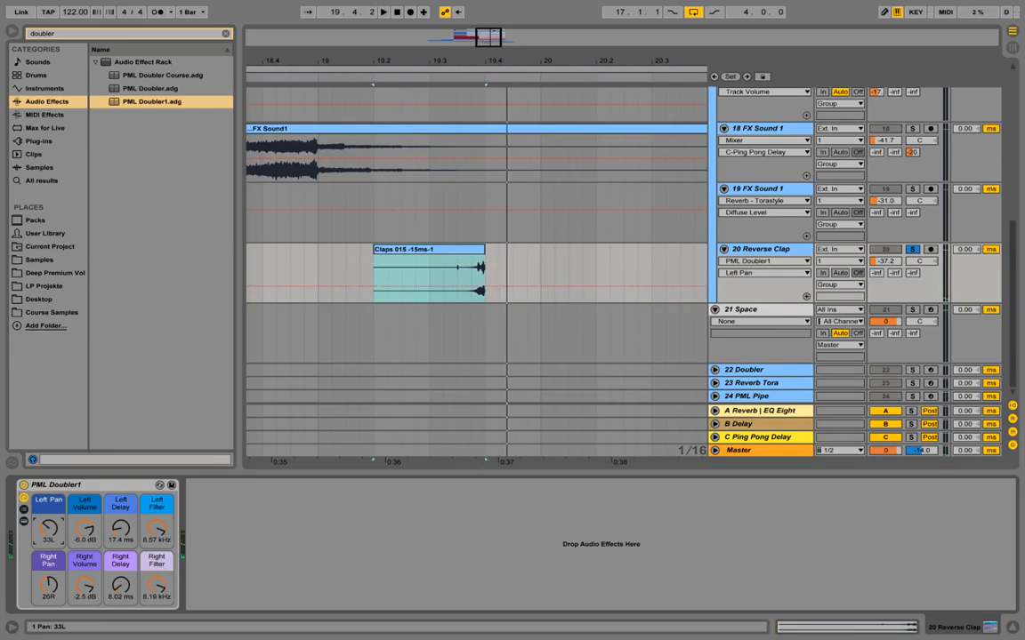
{"action": "left_click", "coordinate": [55, 576]}
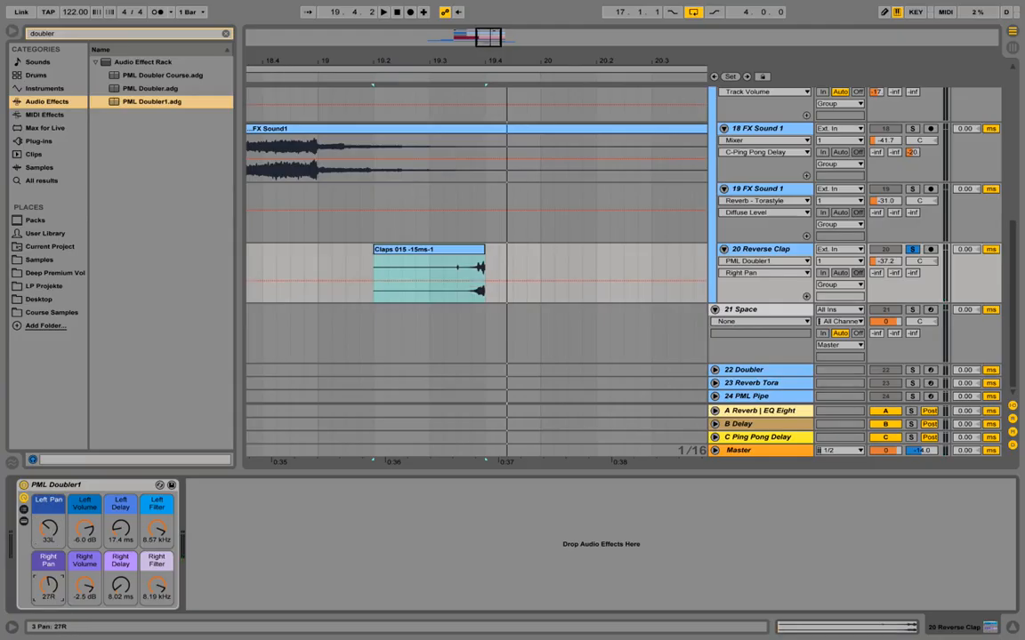
{"action": "left_click_drag", "start_coordinate": [51, 584], "coordinate": [52, 590]}
{"action": "key", "text": "space"}
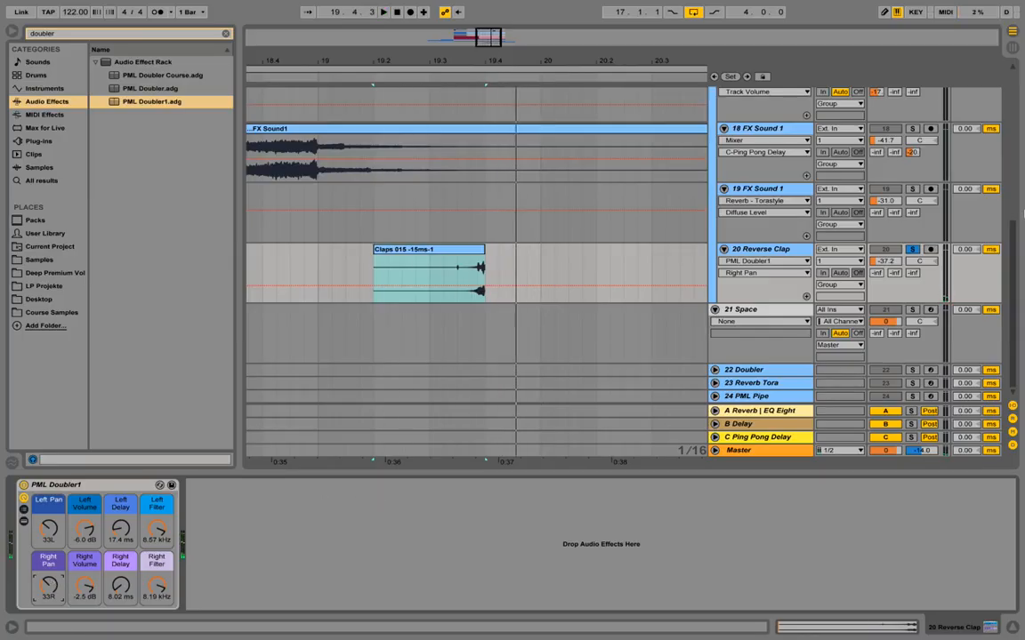
Step: Add EQ Eight after PML Doubler1 with a band 1 low cut at 569 Hz and Q 0.61
{"action": "left_click", "coordinate": [46, 101]}
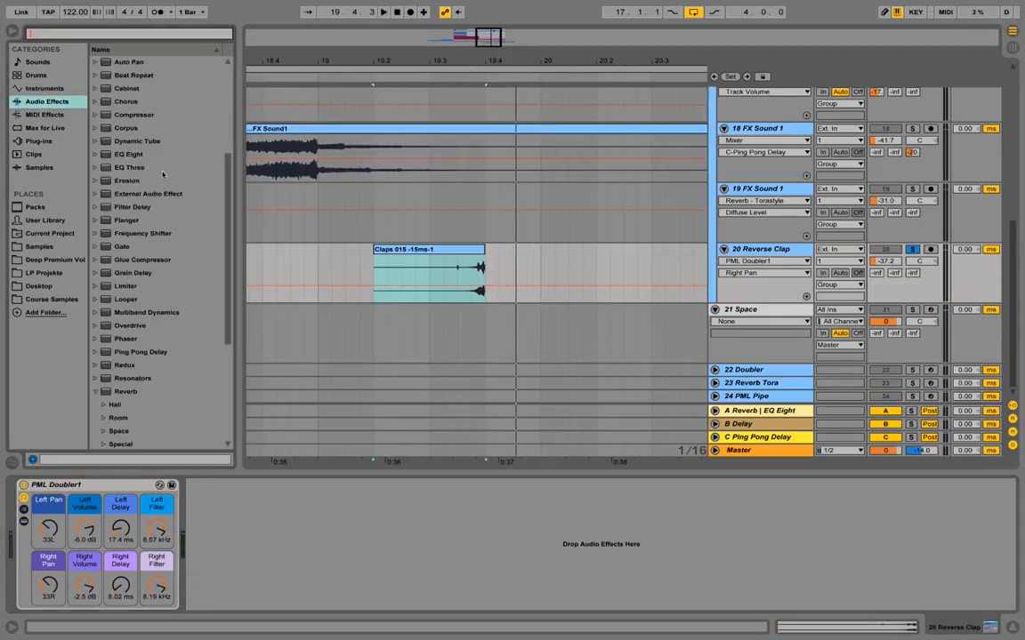
{"action": "left_click_drag", "start_coordinate": [148, 158], "coordinate": [337, 552]}
{"action": "key", "text": "space"}
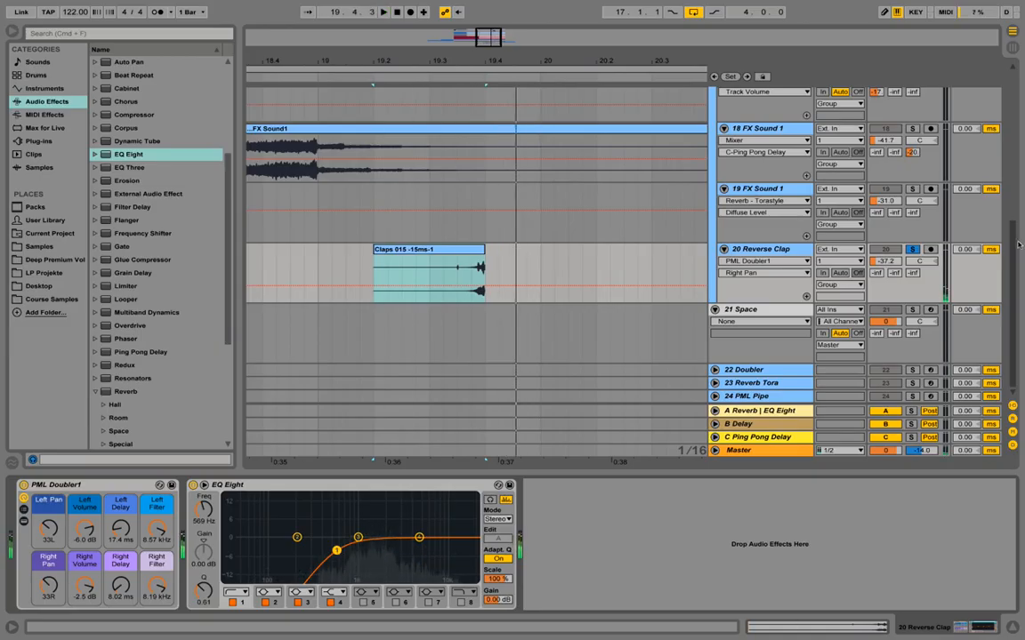
Step: Unsolo the Reverse Clap track, set its track delay to -11 ms and audition it in the full mix
{"action": "left_click", "coordinate": [910, 249]}
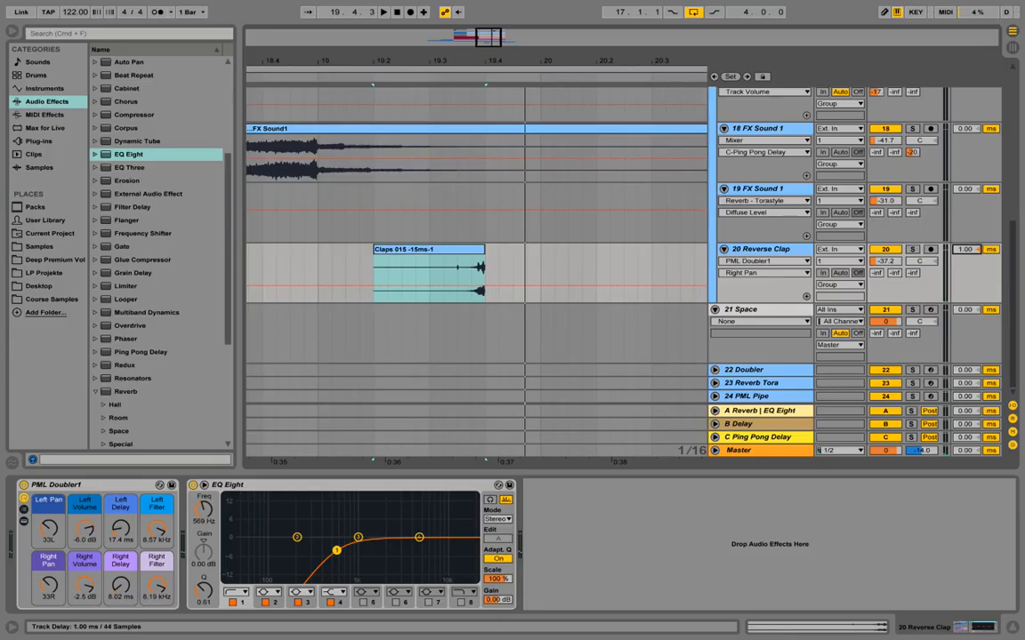
{"action": "left_click_drag", "start_coordinate": [966, 253], "coordinate": [966, 255]}
{"action": "key", "text": "space"}
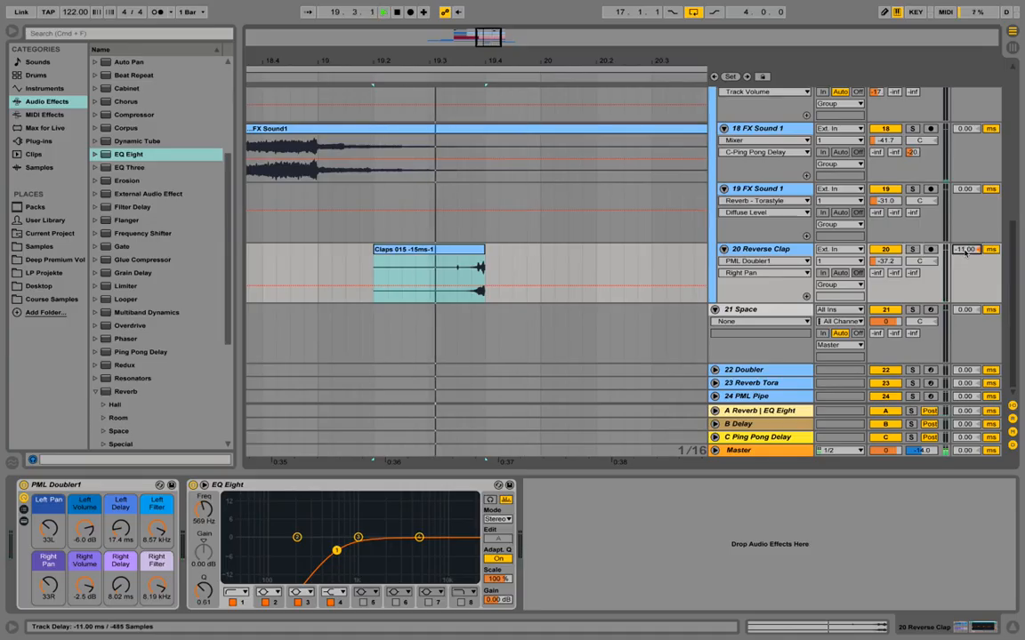
{"action": "key", "text": "space"}
{"action": "key", "text": "space"}
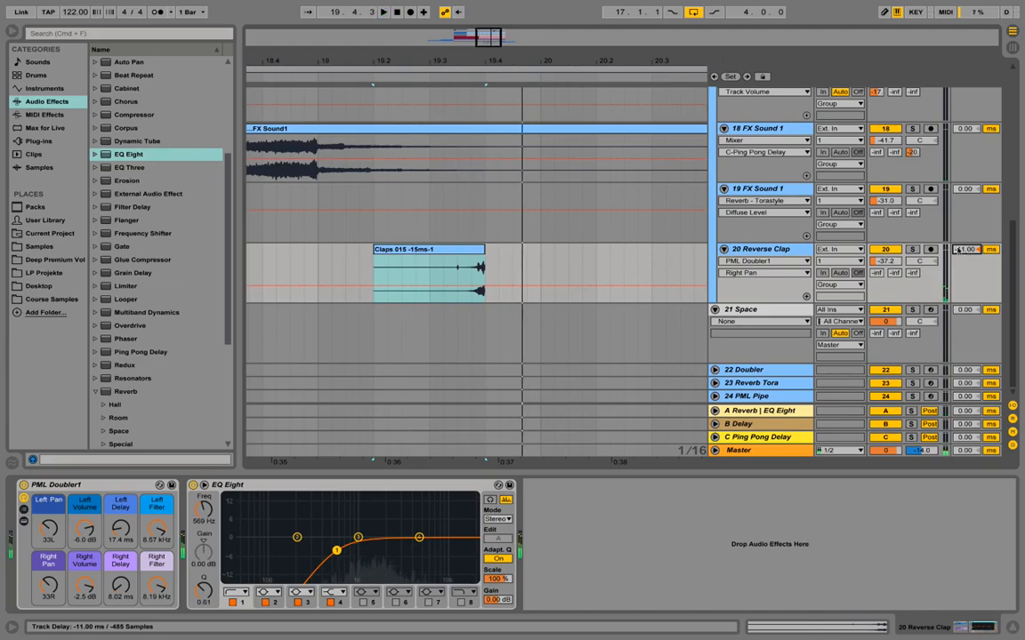
{"action": "key", "text": "space"}
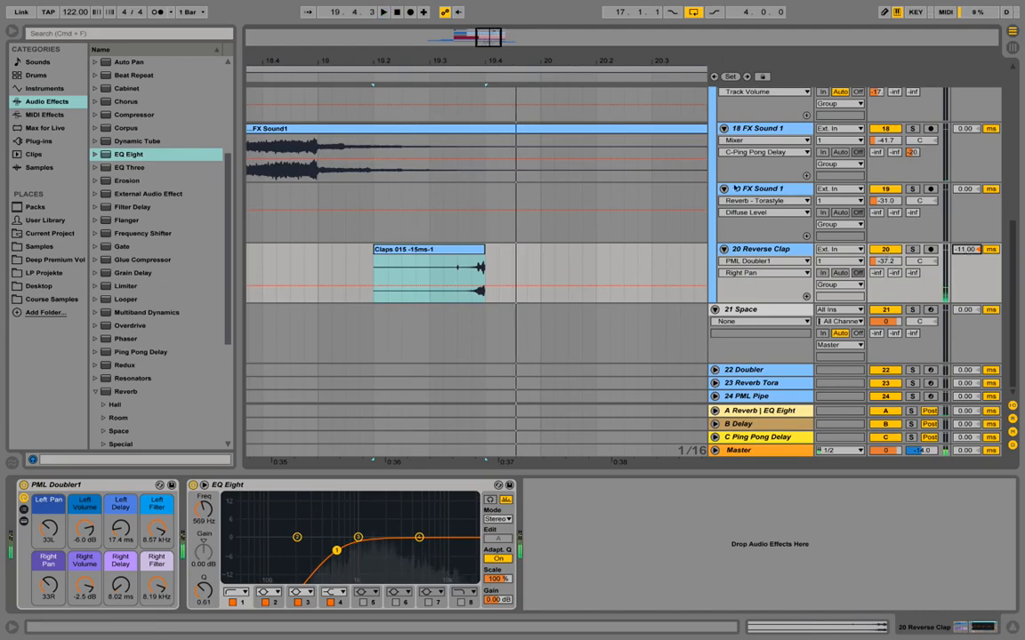
Step: Insert a new return track directly after the Reverb | EQ Eight return
{"action": "left_click", "coordinate": [765, 412]}
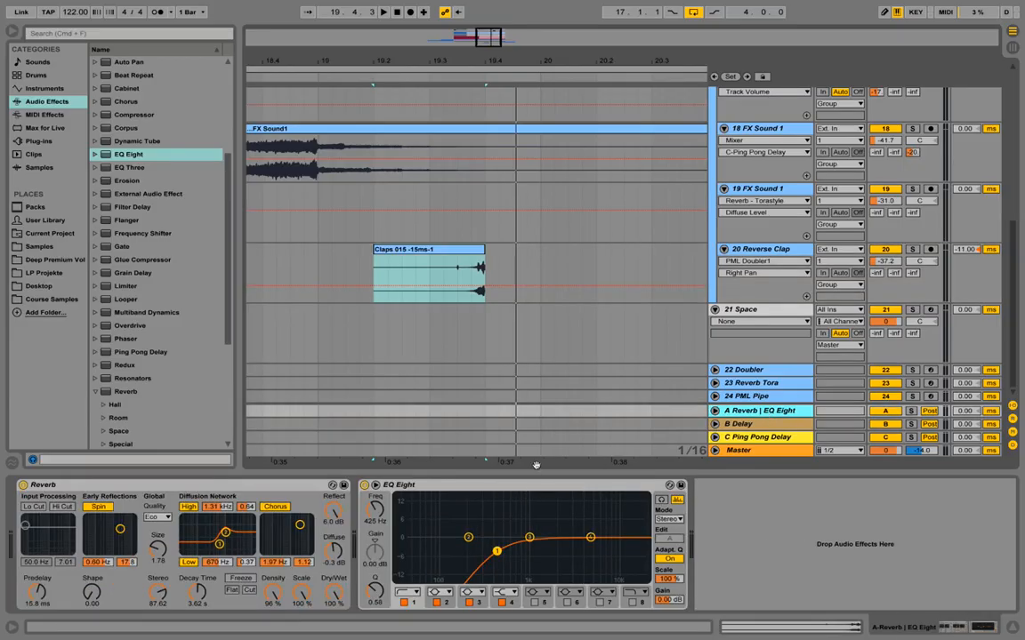
{"action": "right_click", "coordinate": [752, 412]}
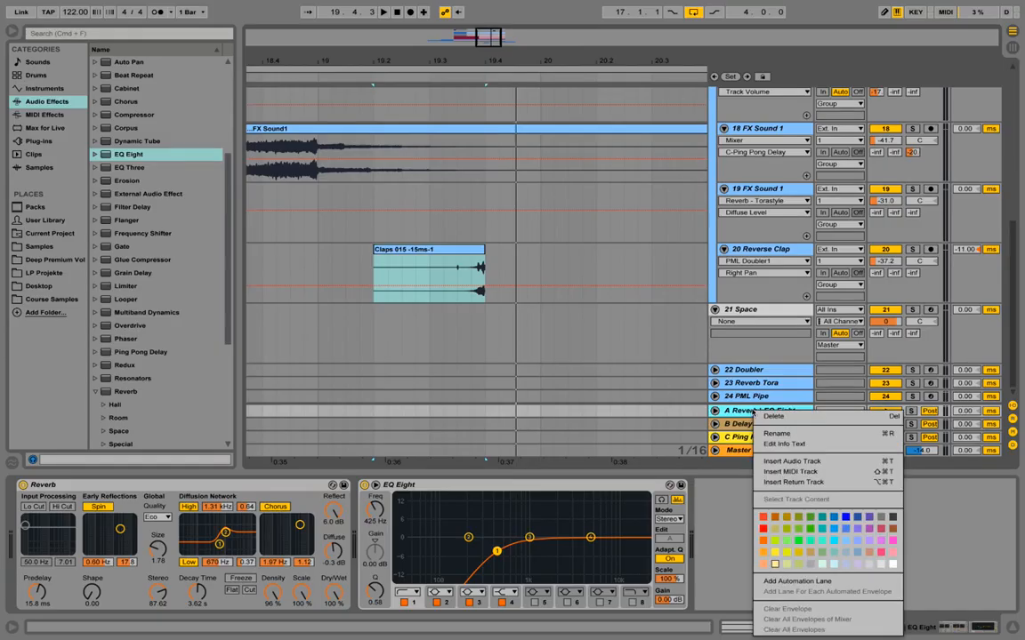
{"action": "left_click", "coordinate": [831, 485]}
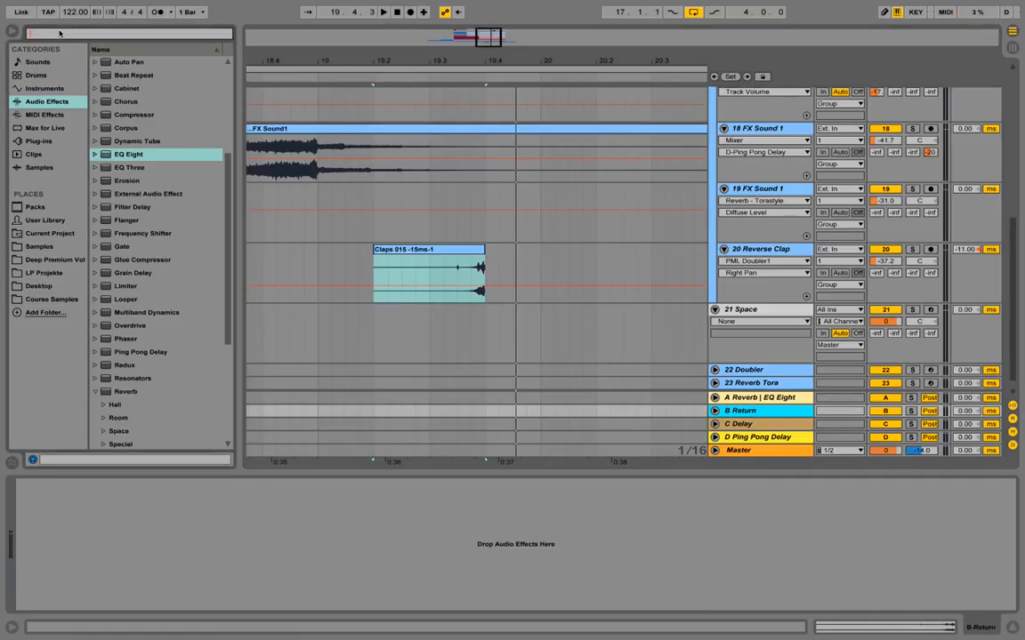
Step: Load the Reverb - Torastyle preset onto return B and compare its settings with the reverb on return A
{"action": "type", "text": "tora"}
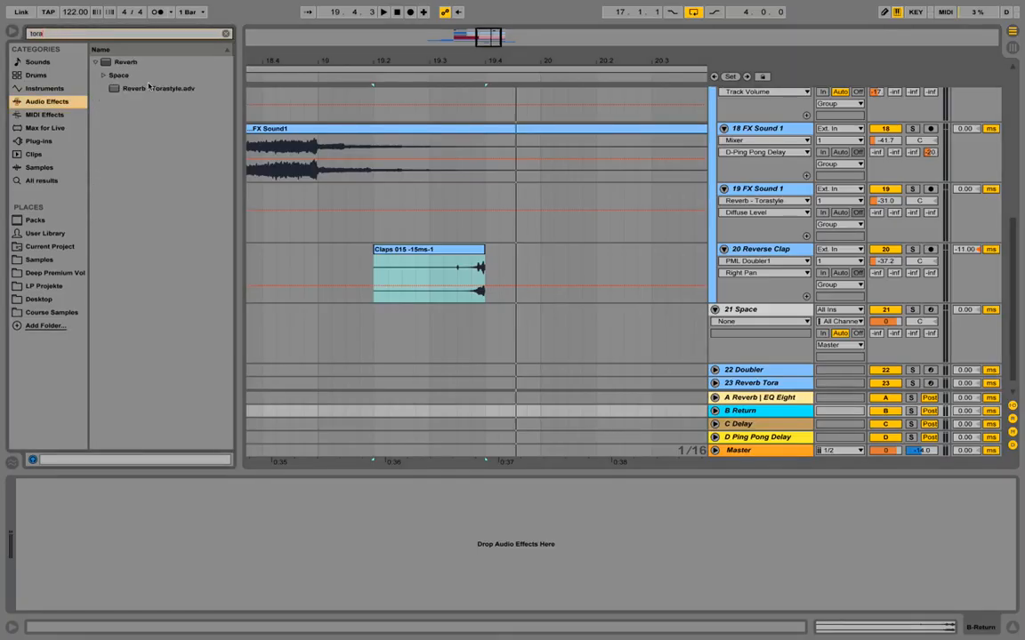
{"action": "left_click", "coordinate": [147, 90]}
{"action": "left_click_drag", "start_coordinate": [269, 223], "coordinate": [177, 530]}
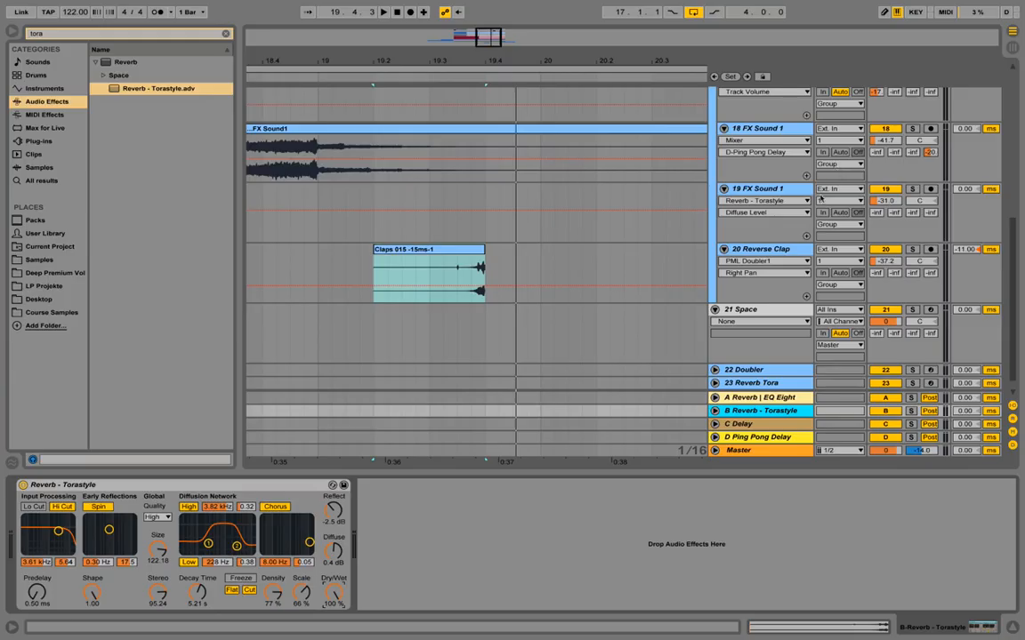
{"action": "left_click", "coordinate": [763, 250]}
{"action": "left_click", "coordinate": [763, 398]}
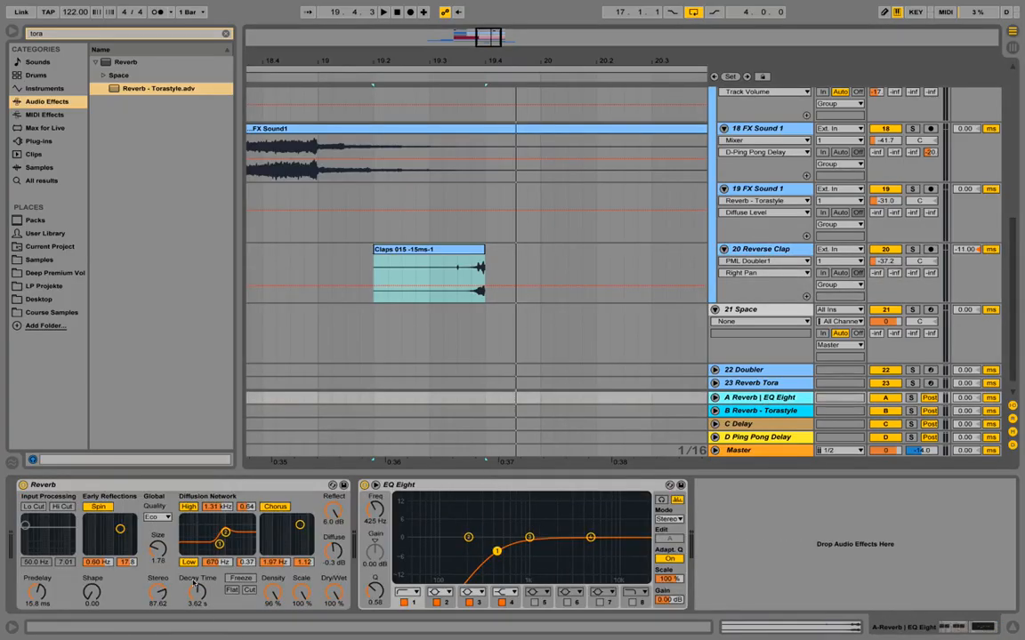
{"action": "key", "text": "Down"}
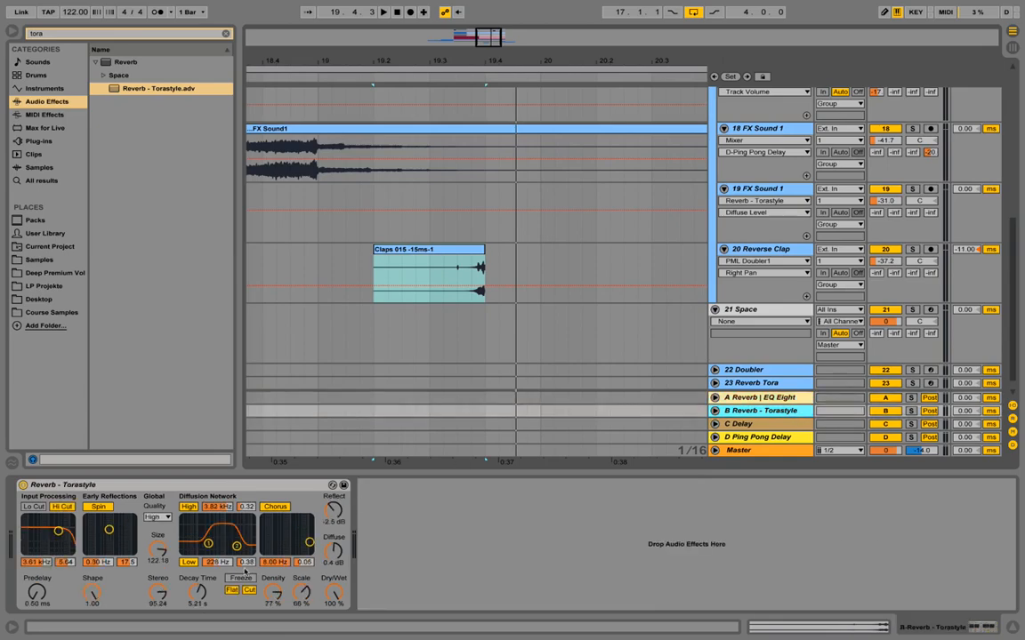
Step: Set the Reverse Clap track's send to return B to -11 dB, auditioning the clap soloed
{"action": "left_click_drag", "start_coordinate": [894, 273], "coordinate": [897, 277]}
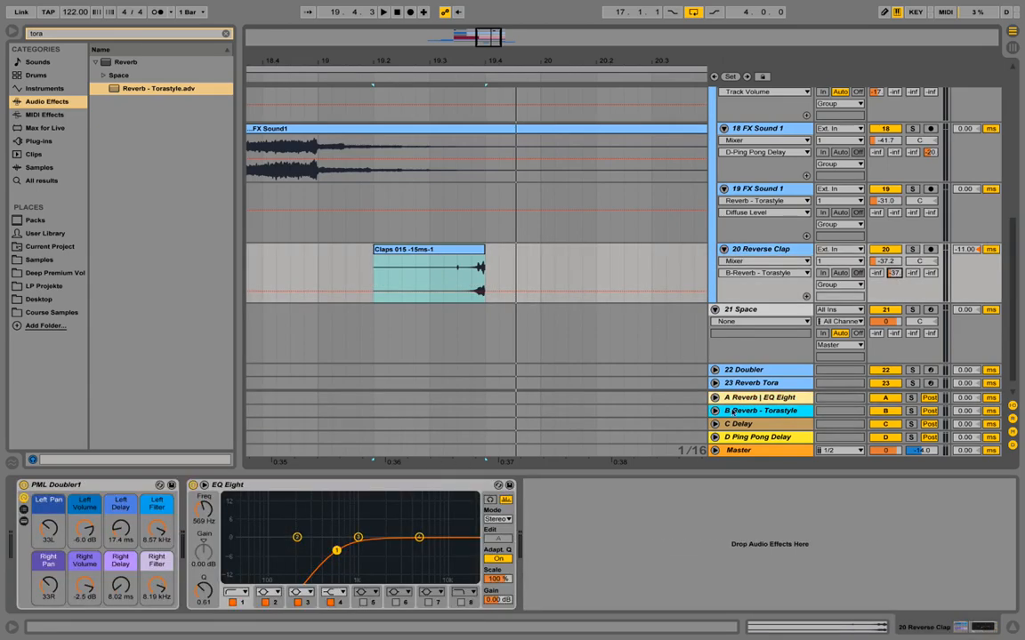
{"action": "key", "text": "space"}
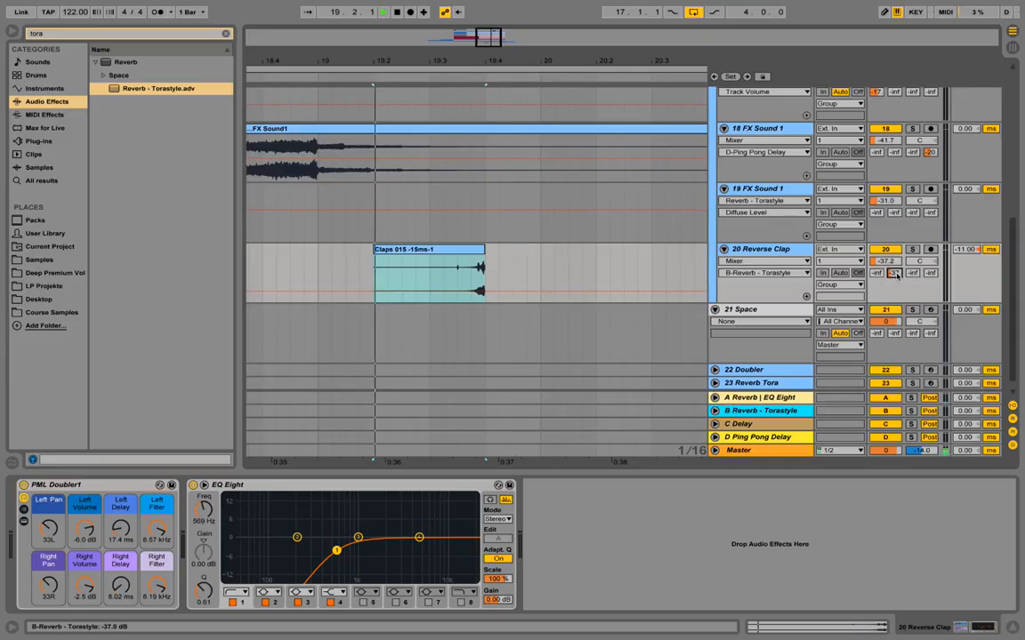
{"action": "key", "text": "space"}
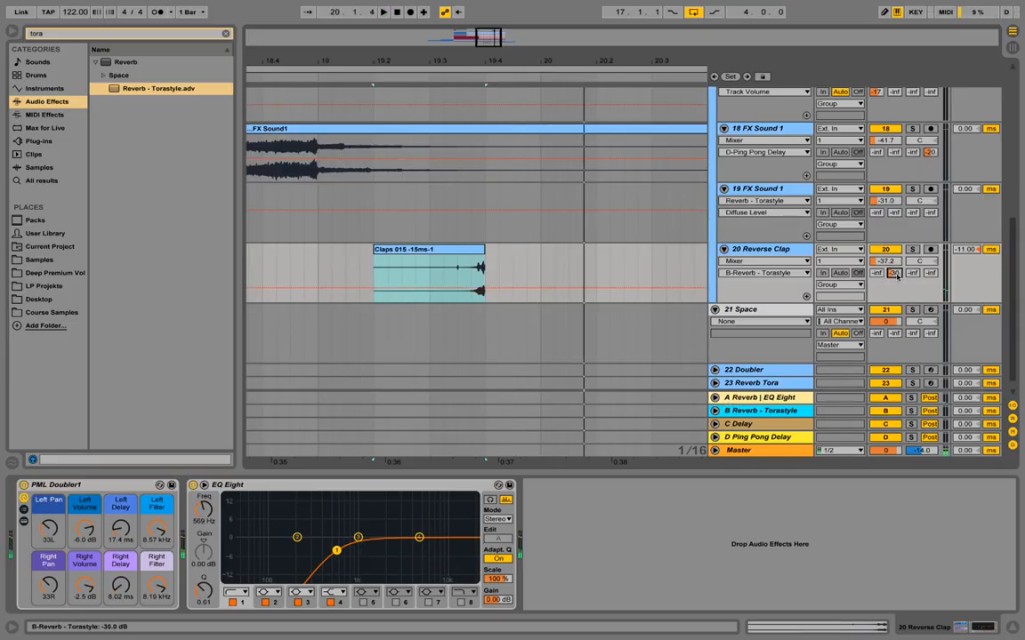
{"action": "left_click_drag", "start_coordinate": [895, 273], "coordinate": [895, 262]}
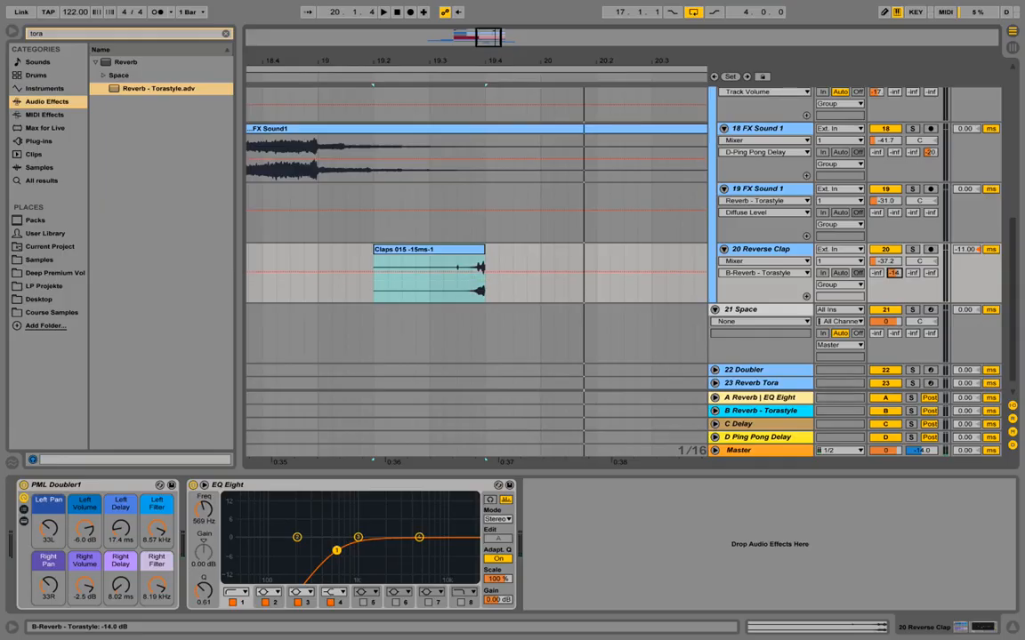
{"action": "key", "text": "space"}
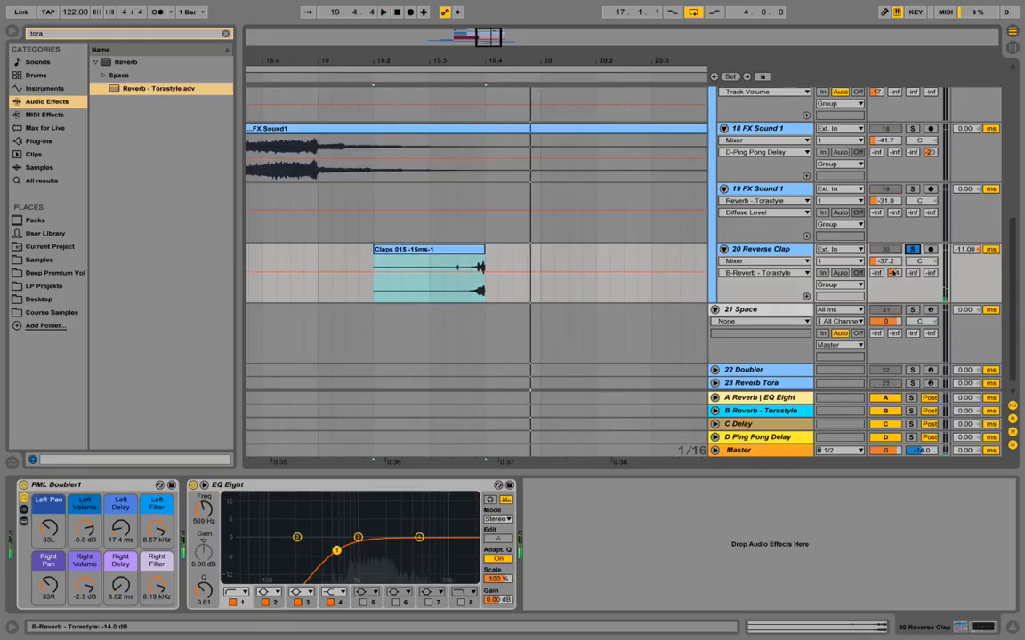
{"action": "left_click_drag", "start_coordinate": [898, 275], "coordinate": [897, 272]}
{"action": "key", "text": "space"}
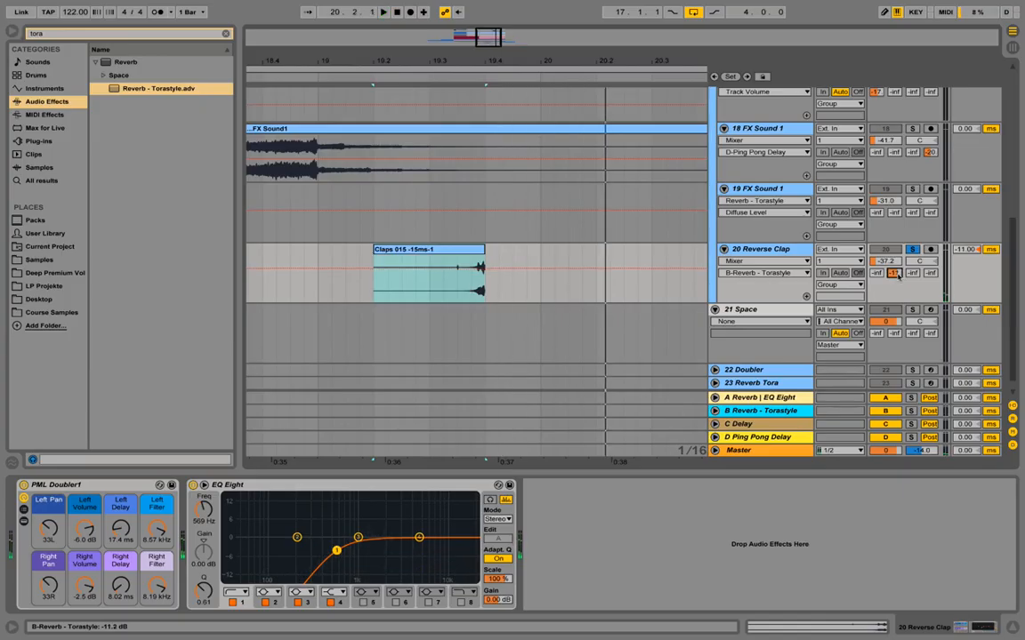
{"action": "key", "text": "space"}
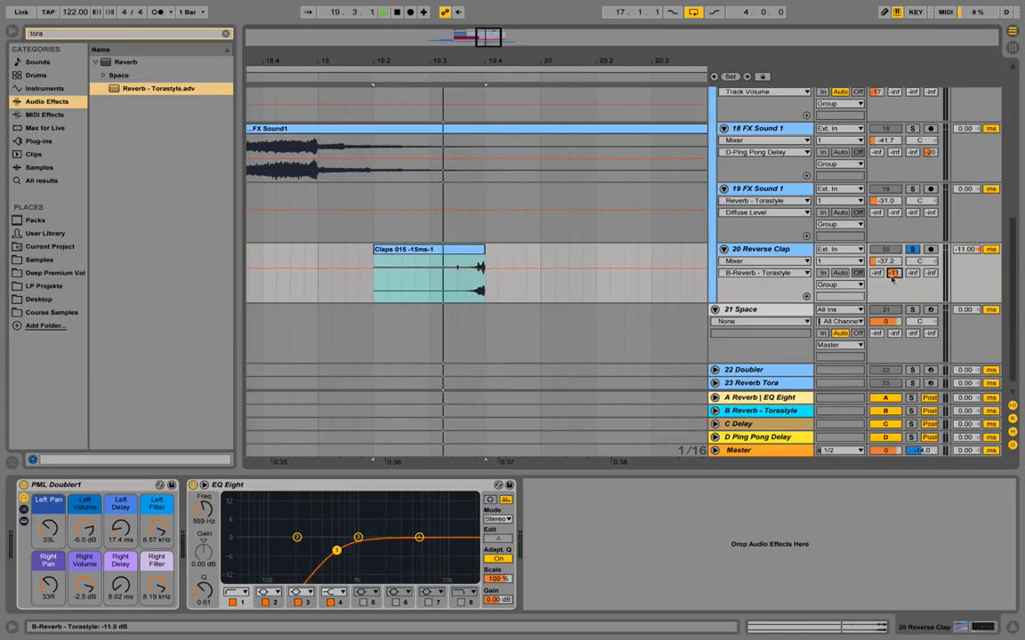
Step: Unsolo the Reverse Clap track and listen to it within the full loop
{"action": "left_click", "coordinate": [911, 250]}
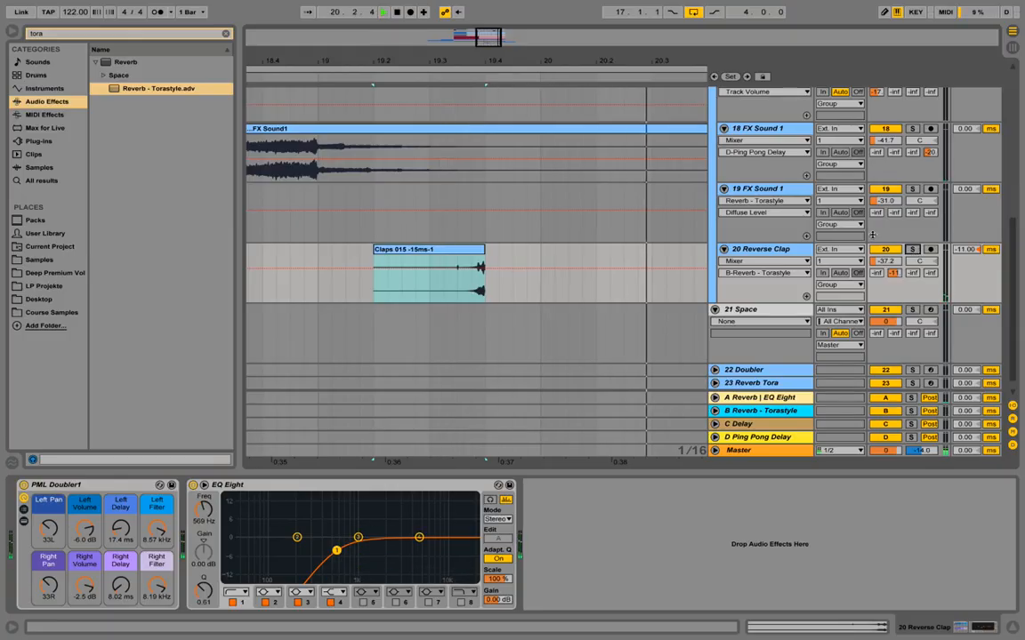
{"action": "left_click_drag", "start_coordinate": [587, 57], "coordinate": [553, 22]}
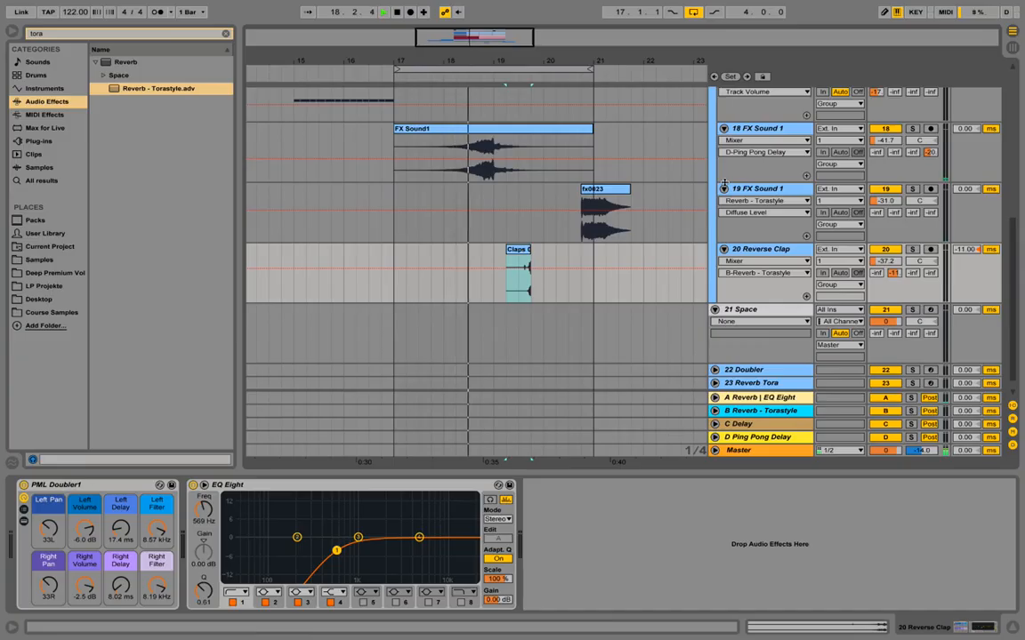
{"action": "scroll", "coordinate": [798, 199], "scroll_direction": "up", "scroll_amount": 1}
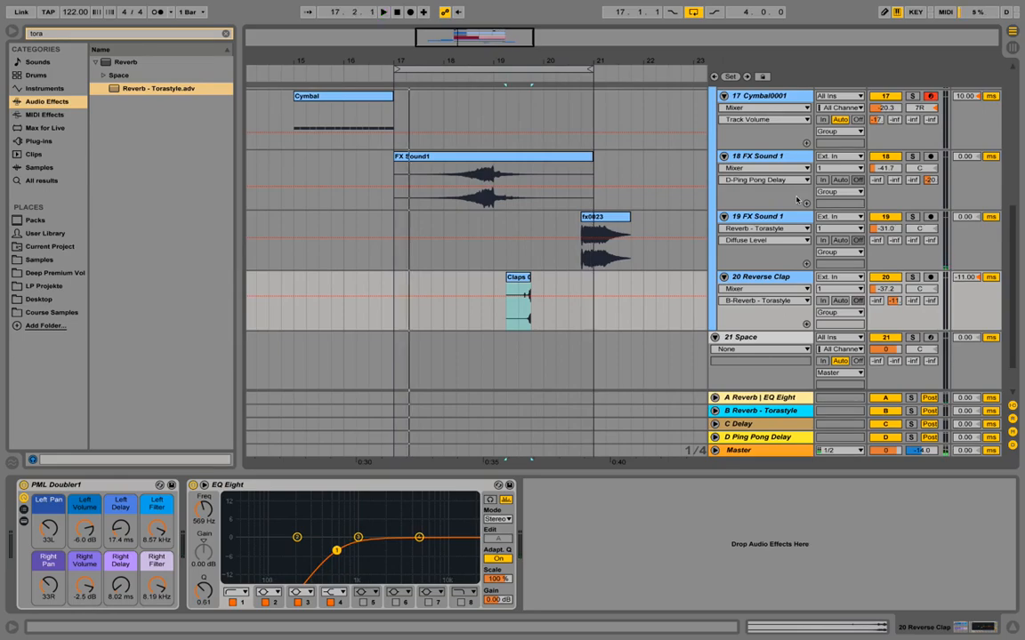
Step: Insert an audio track below Reverse Clap and list the Course Samples folder without a search filter
{"action": "right_click", "coordinate": [794, 279]}
{"action": "left_click", "coordinate": [861, 380]}
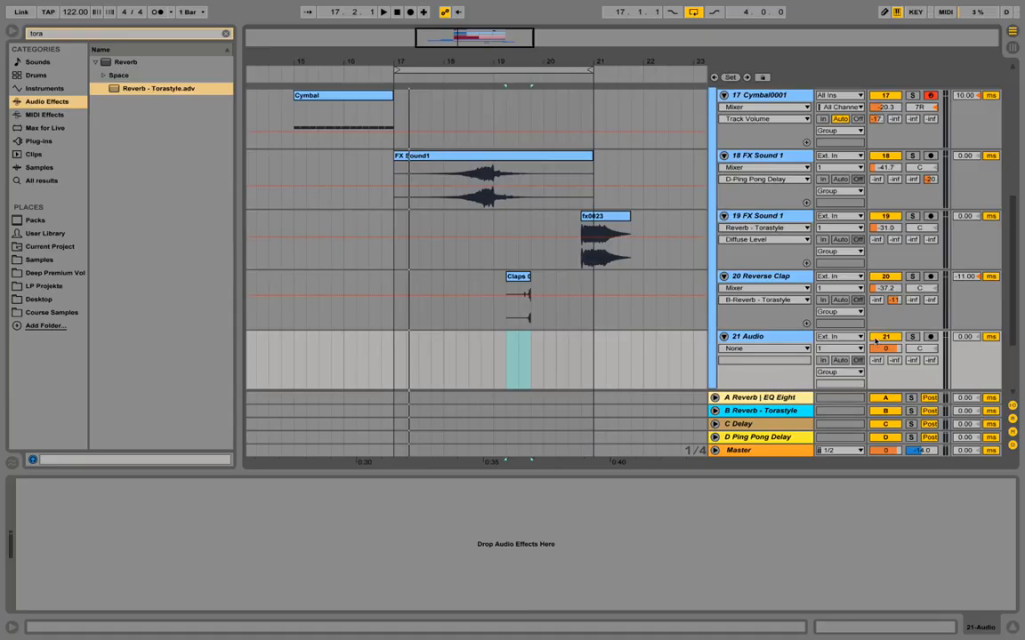
{"action": "left_click", "coordinate": [59, 312]}
{"action": "left_click", "coordinate": [225, 34]}
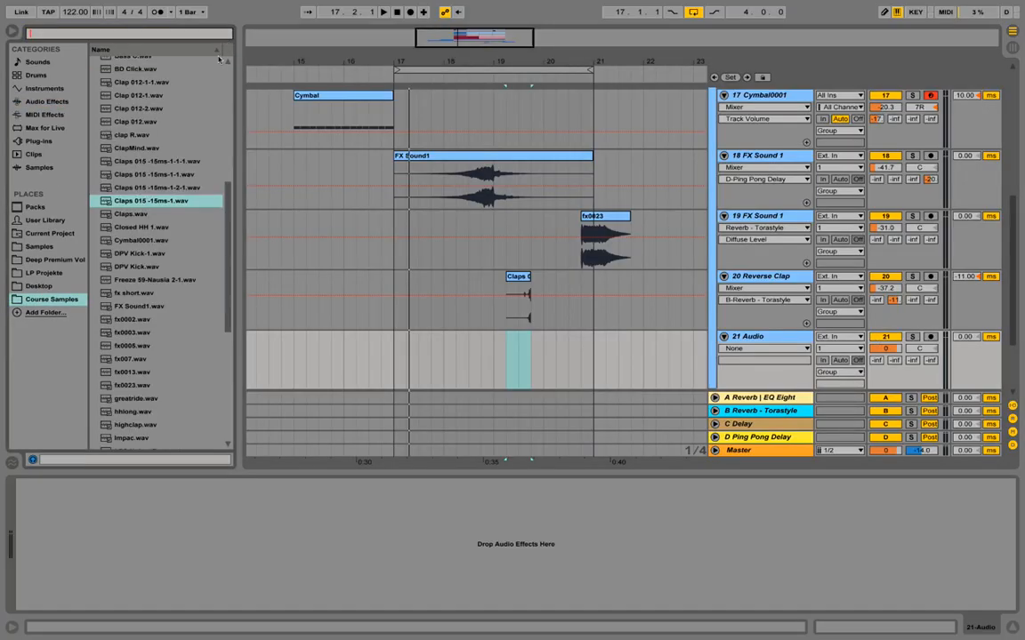
Step: Preview fx0002.wav and lower the Master cue volume to -20.1 dB
{"action": "left_click", "coordinate": [135, 320]}
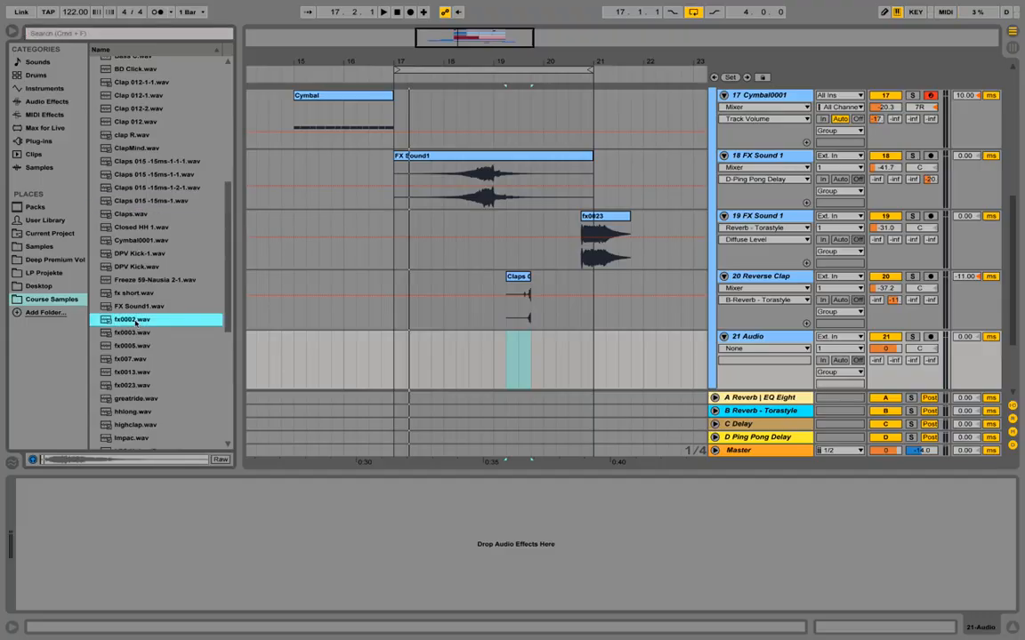
{"action": "left_click", "coordinate": [922, 451]}
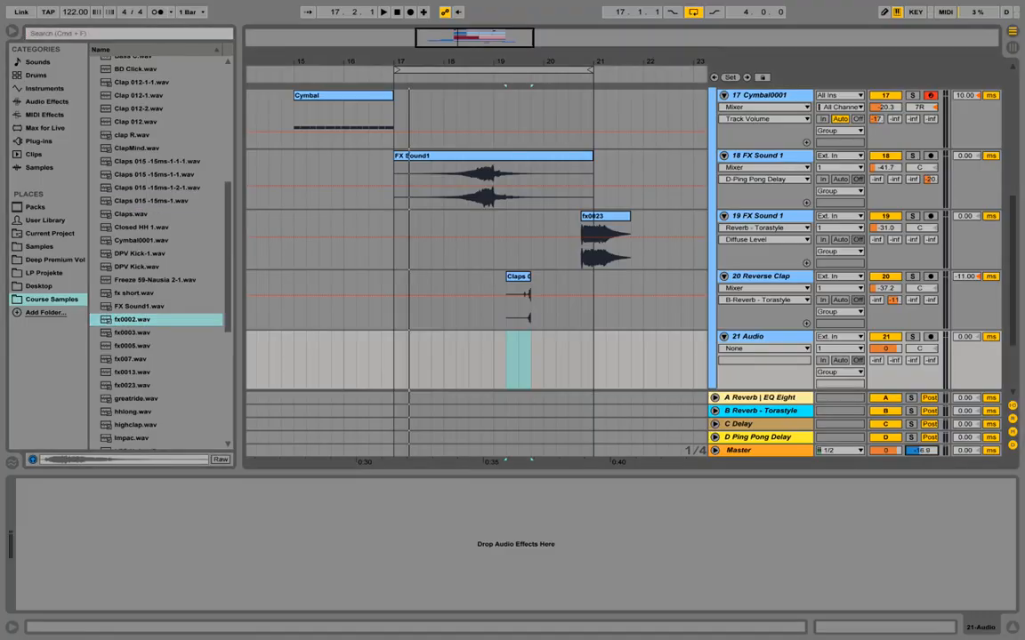
{"action": "left_click", "coordinate": [160, 320]}
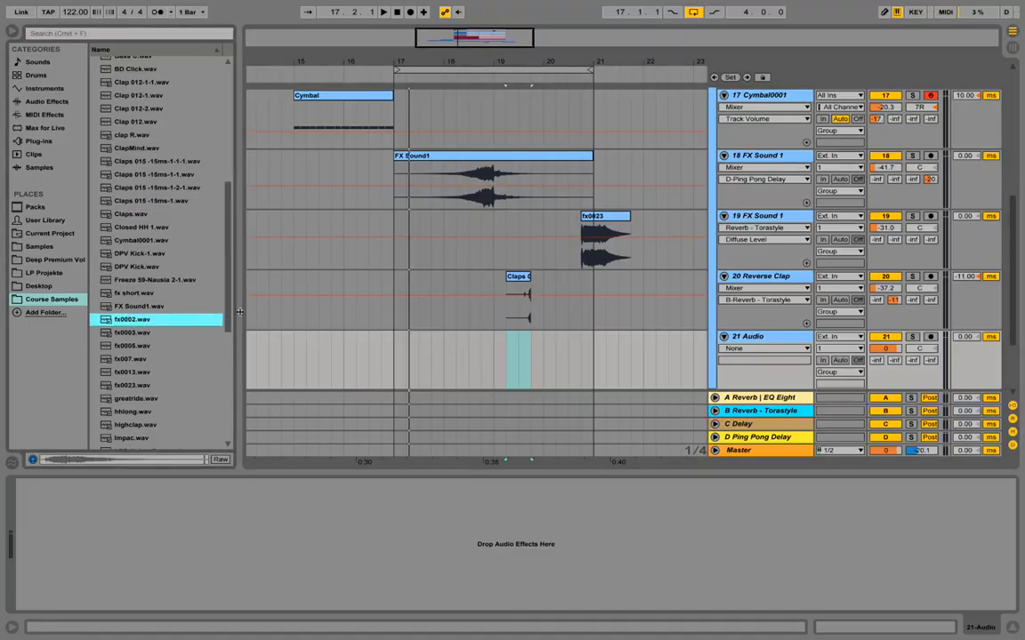
Step: Place fx0002.wav on the new audio track 21, with the clip starting at 16.3.4
{"action": "left_click_drag", "start_coordinate": [125, 324], "coordinate": [368, 355]}
{"action": "left_click_drag", "start_coordinate": [449, 37], "coordinate": [451, 187]}
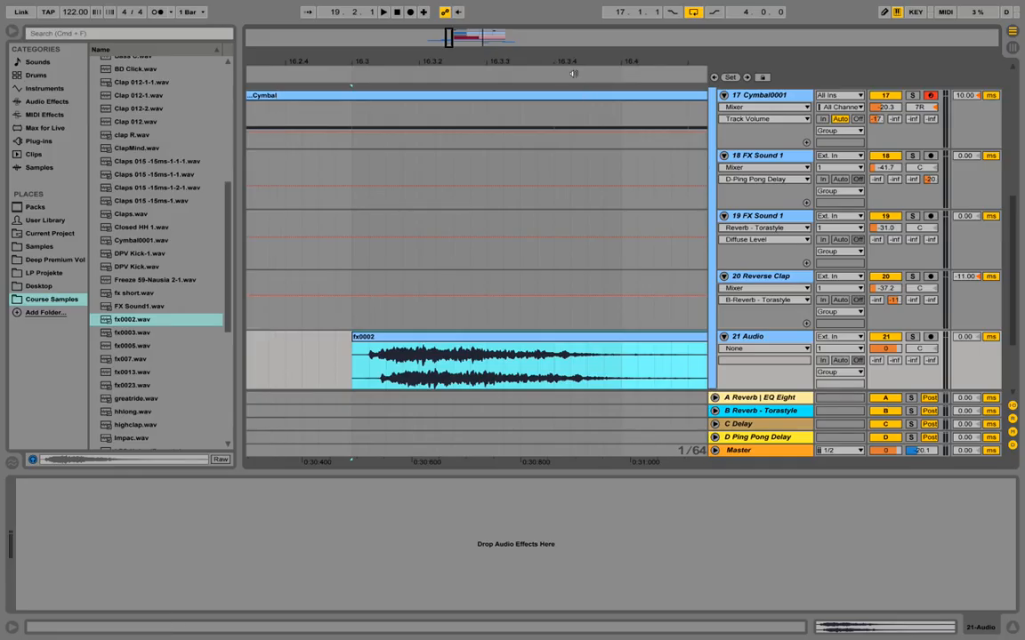
{"action": "left_click_drag", "start_coordinate": [385, 358], "coordinate": [622, 361]}
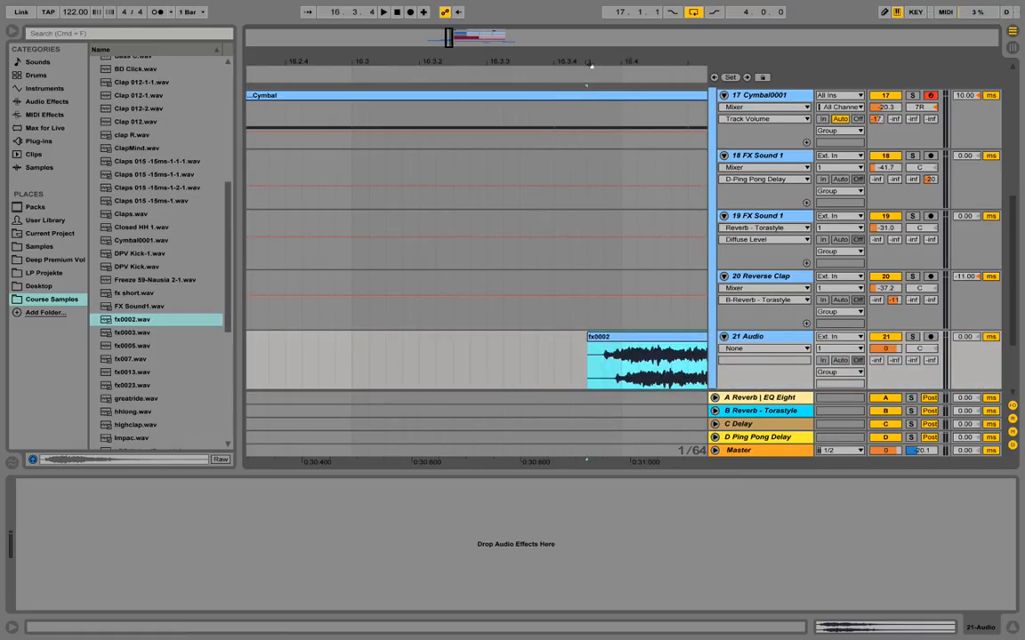
{"action": "left_click_drag", "start_coordinate": [578, 63], "coordinate": [524, 87]}
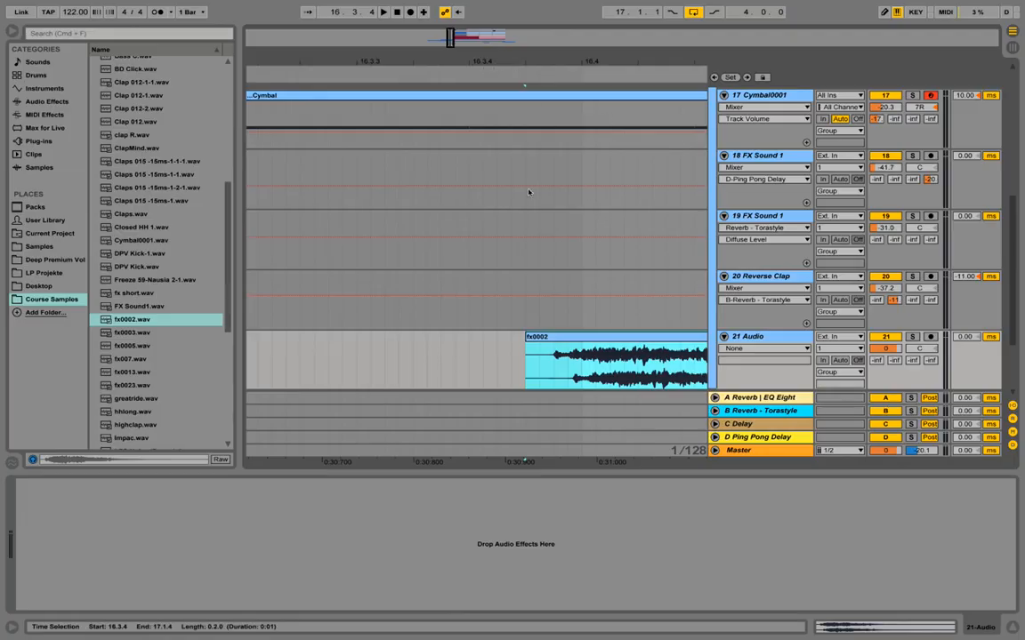
{"action": "left_click_drag", "start_coordinate": [519, 60], "coordinate": [413, 55]}
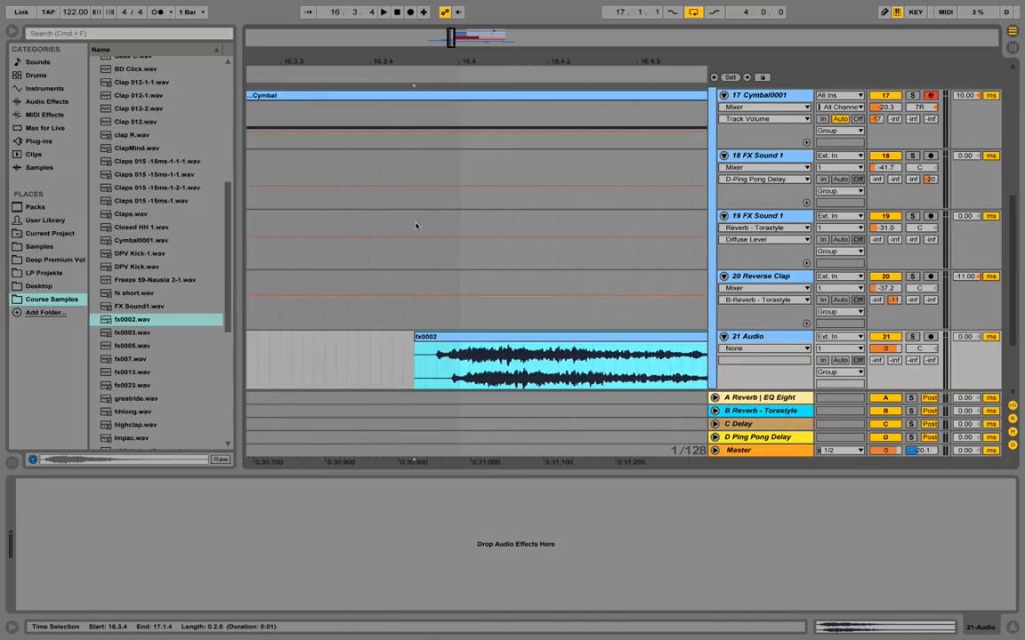
Step: Open the fx0002 clip and lower track 21's volume to -37.6 dB while auditioning it
{"action": "double_click", "coordinate": [442, 336]}
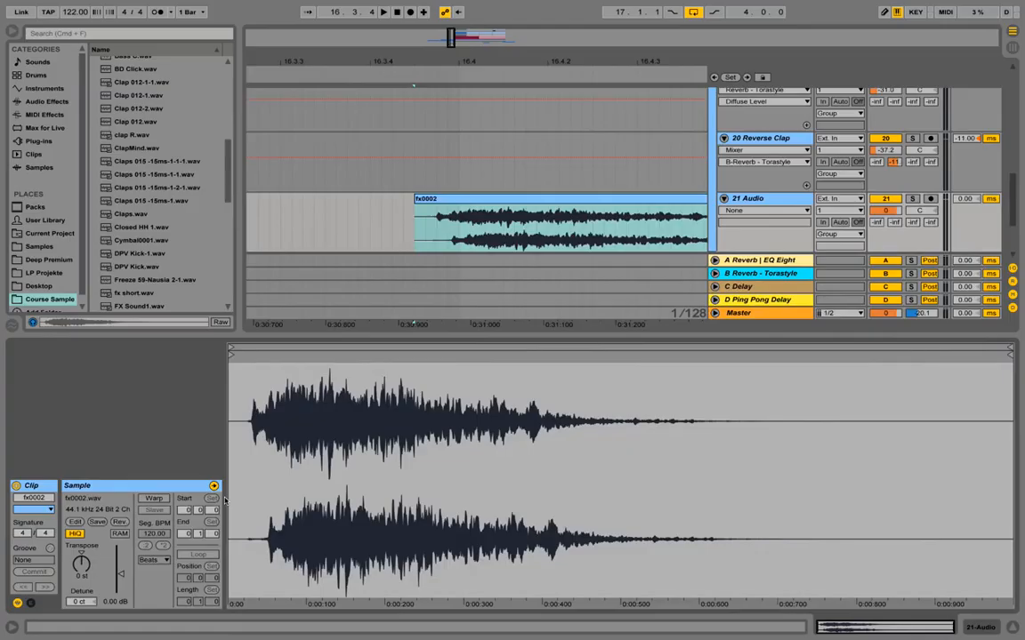
{"action": "key", "text": "space"}
{"action": "key", "text": "space"}
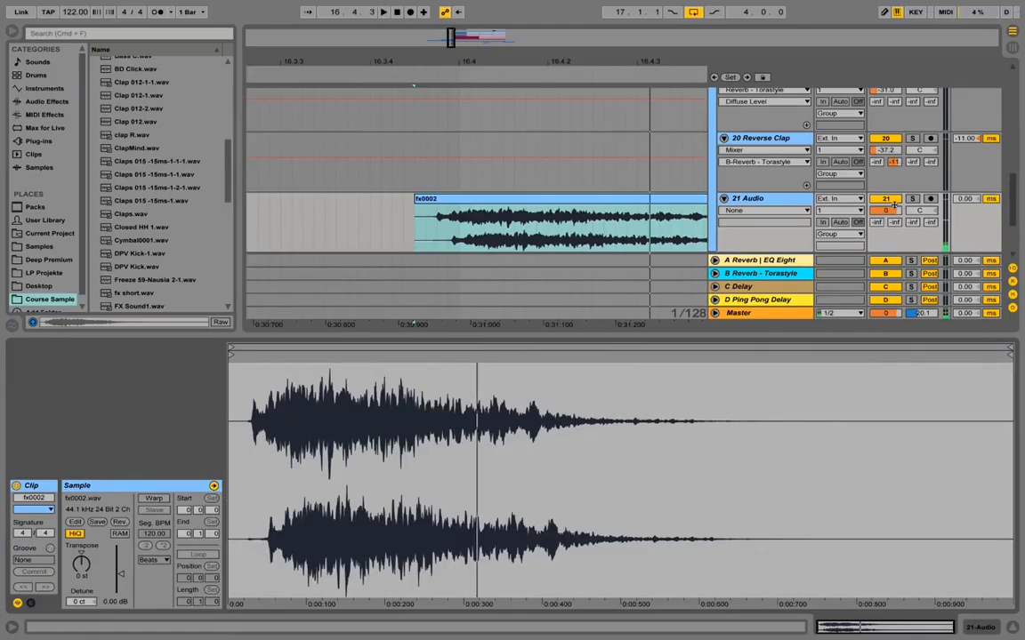
{"action": "left_click_drag", "start_coordinate": [894, 205], "coordinate": [894, 269]}
{"action": "key", "text": "space"}
{"action": "key", "text": "space"}
{"action": "left_click_drag", "start_coordinate": [890, 211], "coordinate": [890, 217]}
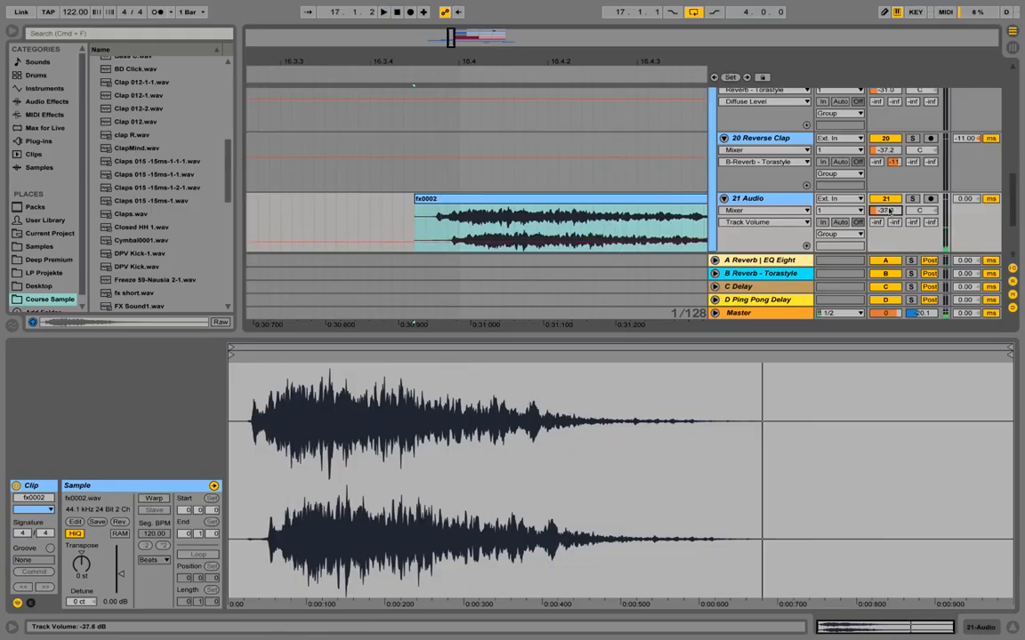
Step: Play the arrangement from 16.2 to hear the fx0002 clip in context
{"action": "left_click_drag", "start_coordinate": [507, 79], "coordinate": [504, 60]}
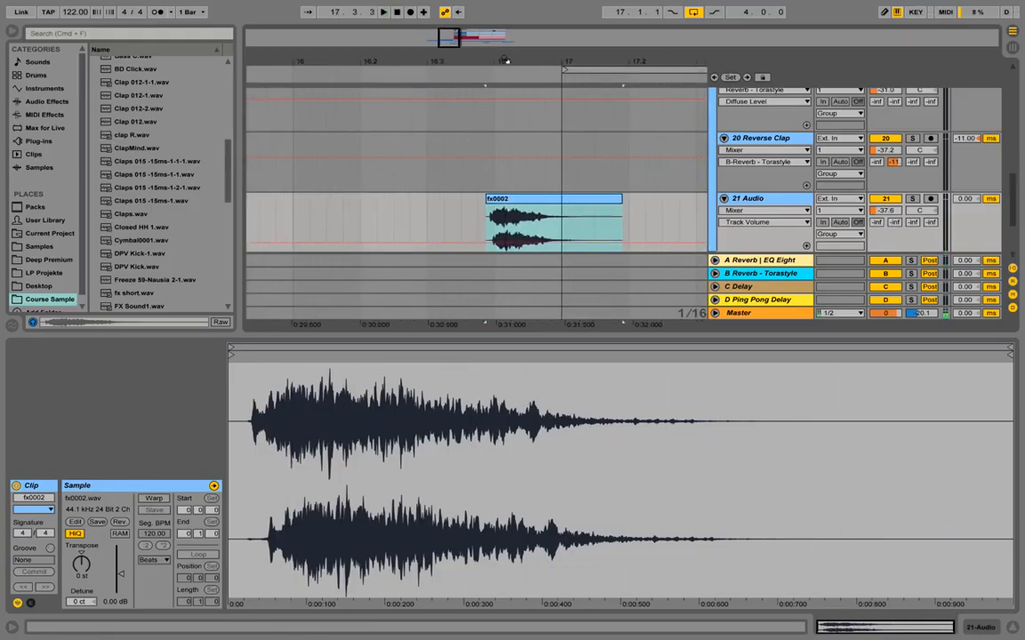
{"action": "left_click", "coordinate": [395, 160]}
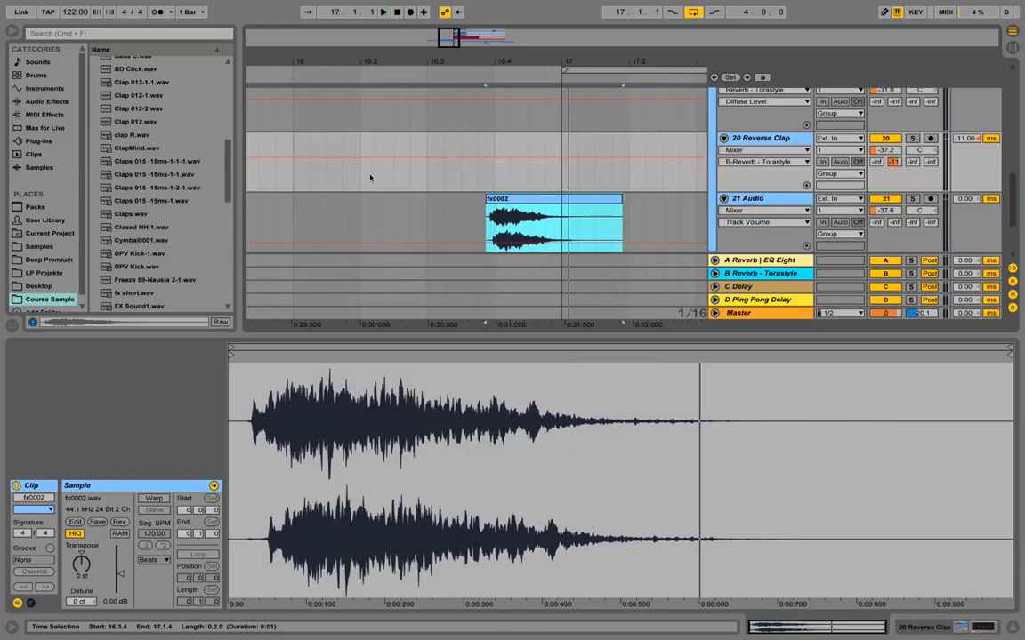
{"action": "left_click", "coordinate": [370, 178]}
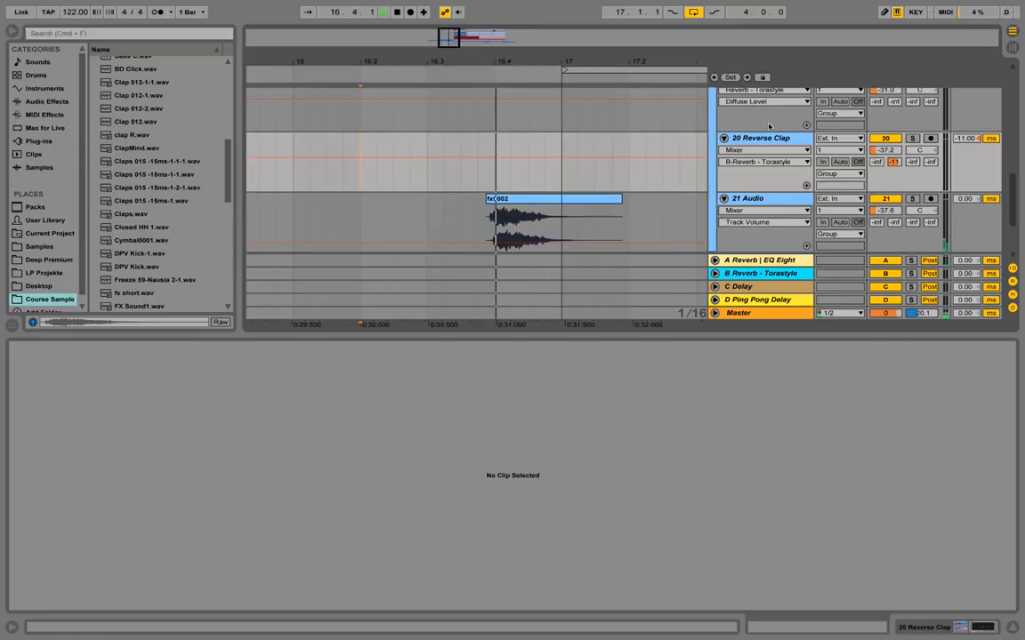
{"action": "key", "text": "space"}
Step: Enable Warp on the fx0002 clip and audition it
{"action": "left_click", "coordinate": [537, 201]}
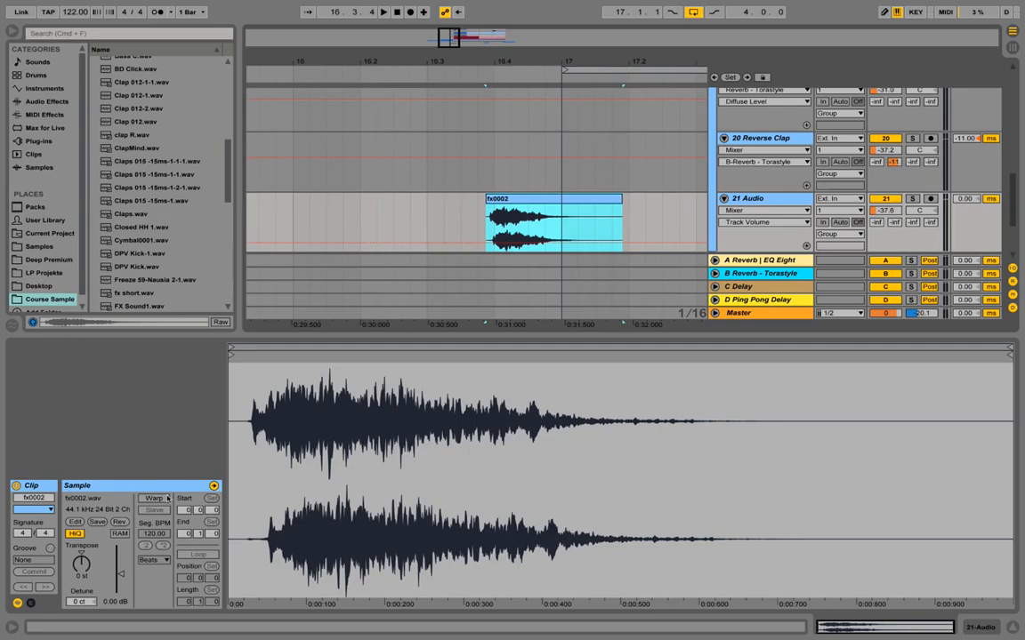
{"action": "left_click", "coordinate": [155, 499]}
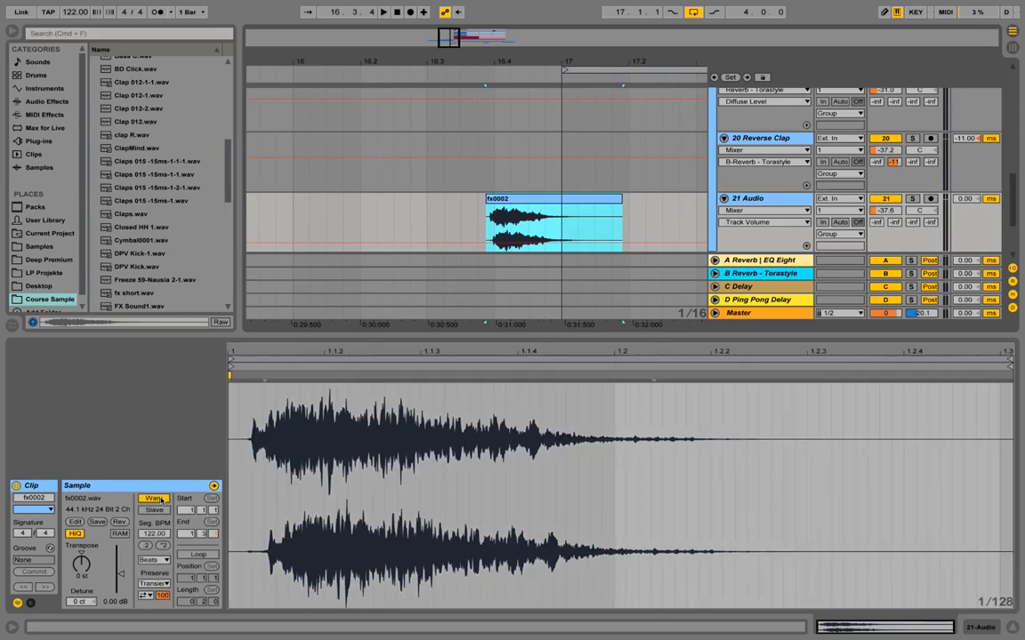
{"action": "key", "text": "space"}
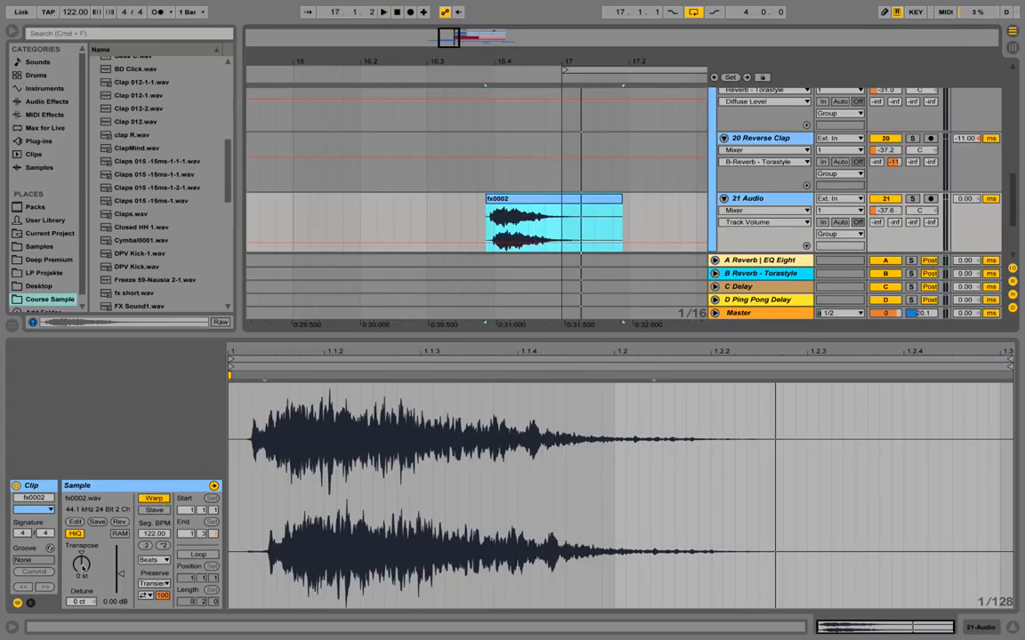
Step: Transpose the fx0002 clip to -25 st, auditioning the pitch change during playback
{"action": "left_click_drag", "start_coordinate": [81, 563], "coordinate": [81, 578]}
{"action": "key", "text": "space"}
{"action": "key", "text": "space"}
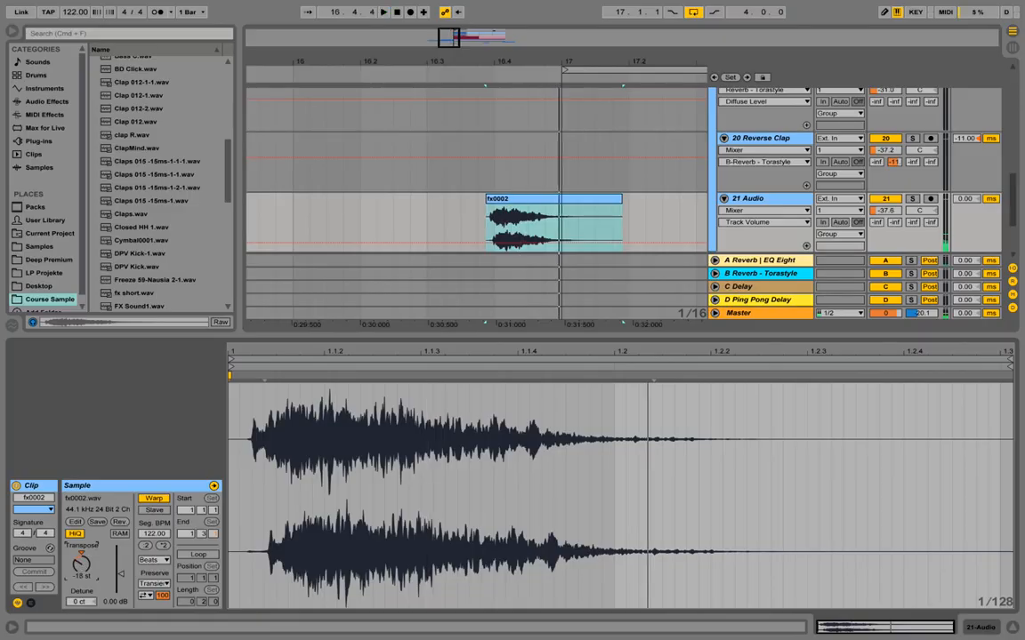
{"action": "key", "text": "space"}
{"action": "key", "text": "space"}
{"action": "key", "text": "space"}
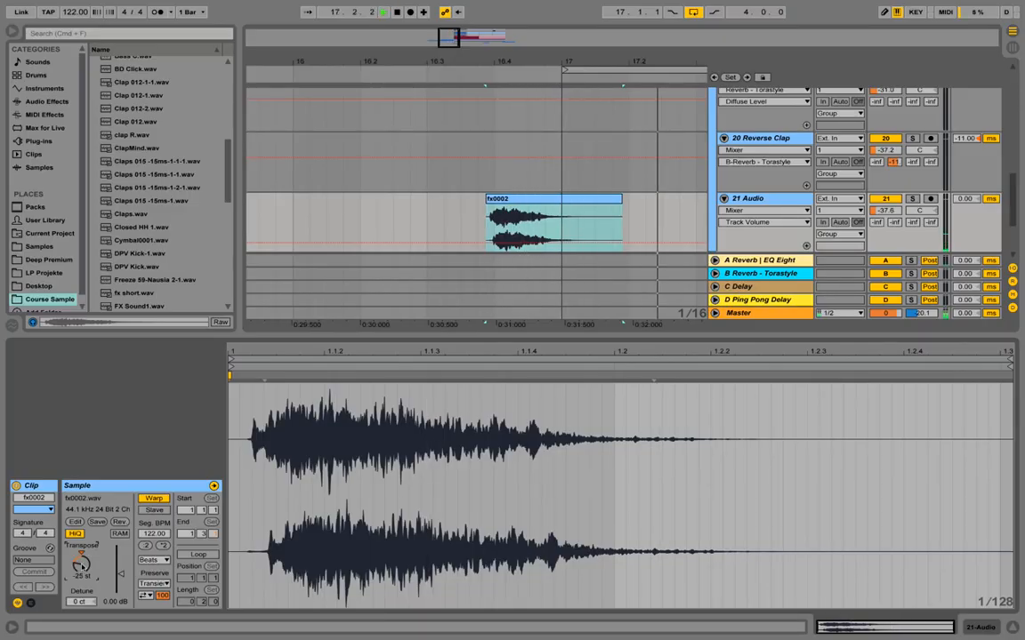
{"action": "key", "text": "space"}
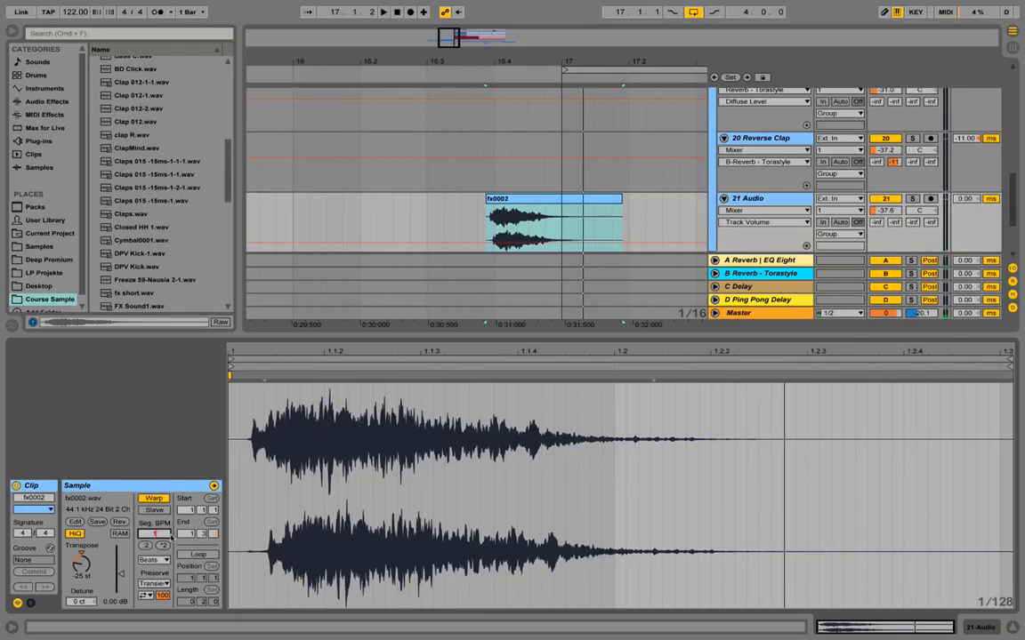
Step: Set the fx0002 clip's segment tempo to 123 BPM and audition it
{"action": "key", "text": "Return"}
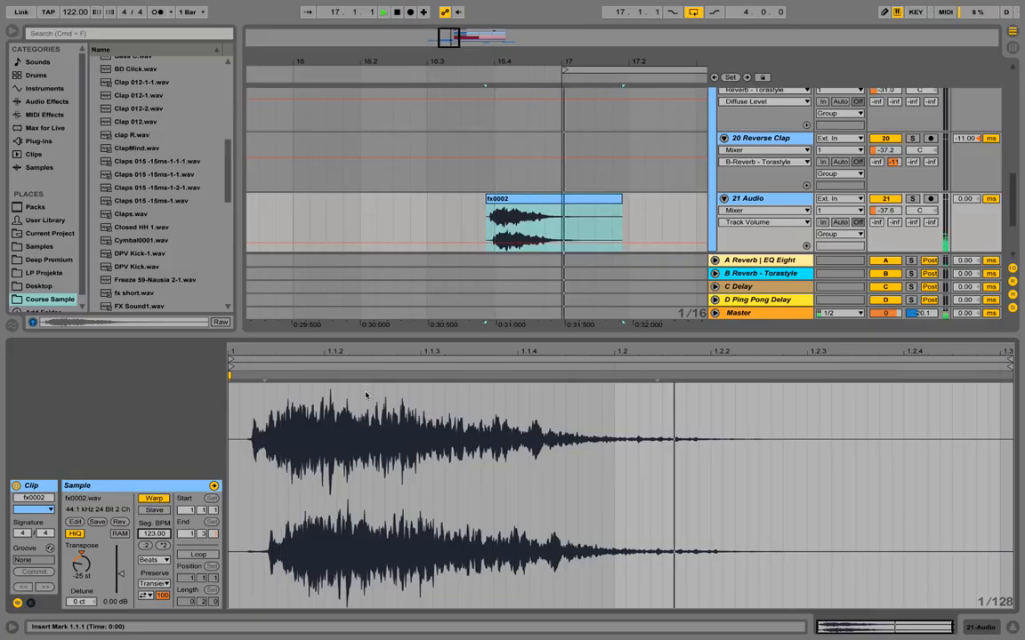
{"action": "key", "text": "space"}
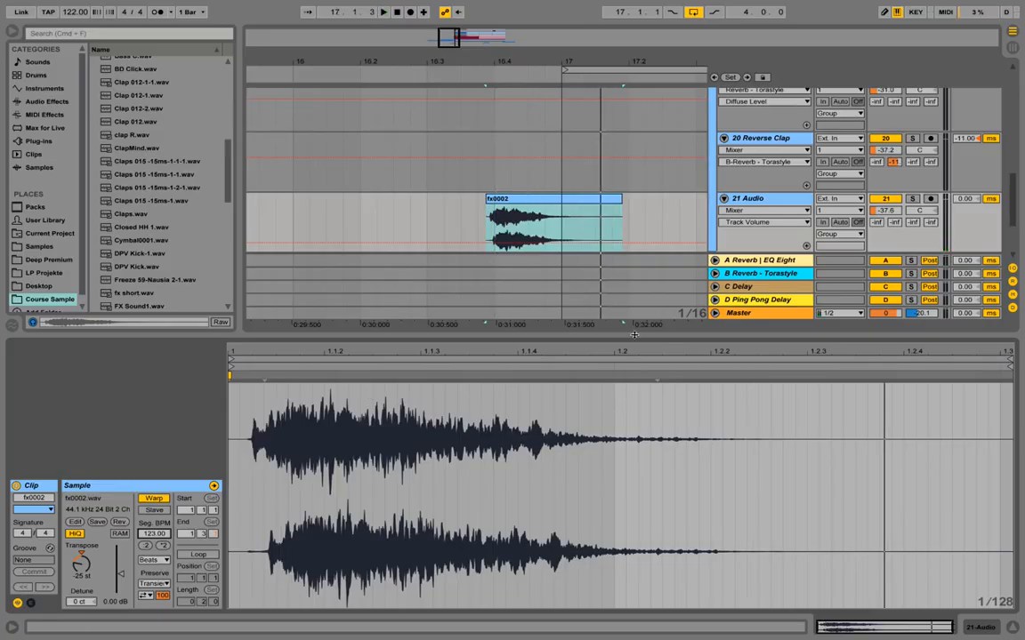
Step: Search the audio effects for "noisy", load Erosion's Noisy preset on track 21 and audition it
{"action": "left_click", "coordinate": [59, 103]}
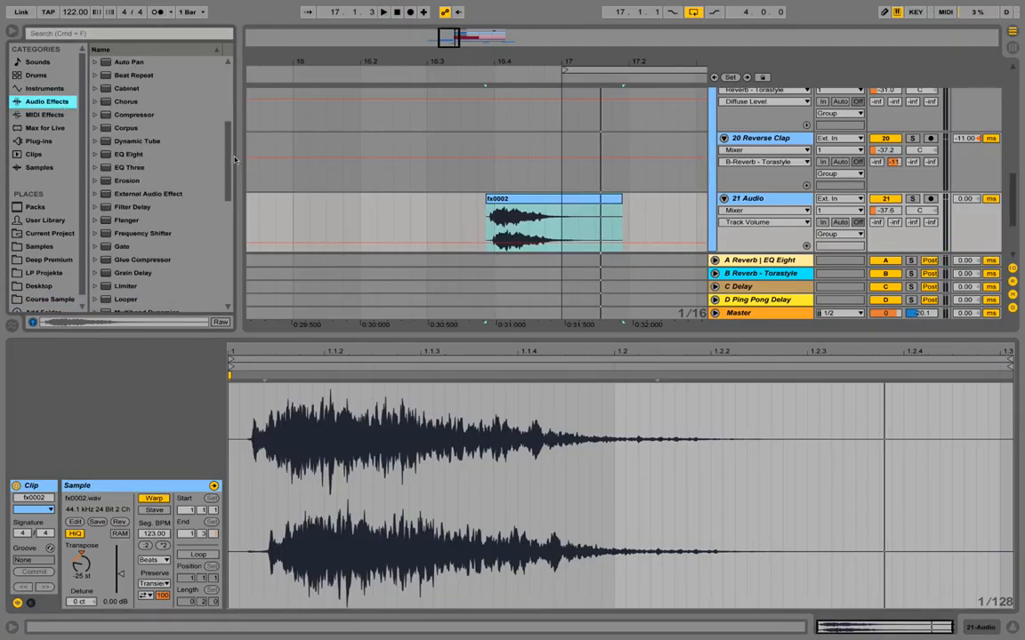
{"action": "left_click_drag", "start_coordinate": [224, 140], "coordinate": [222, 208]}
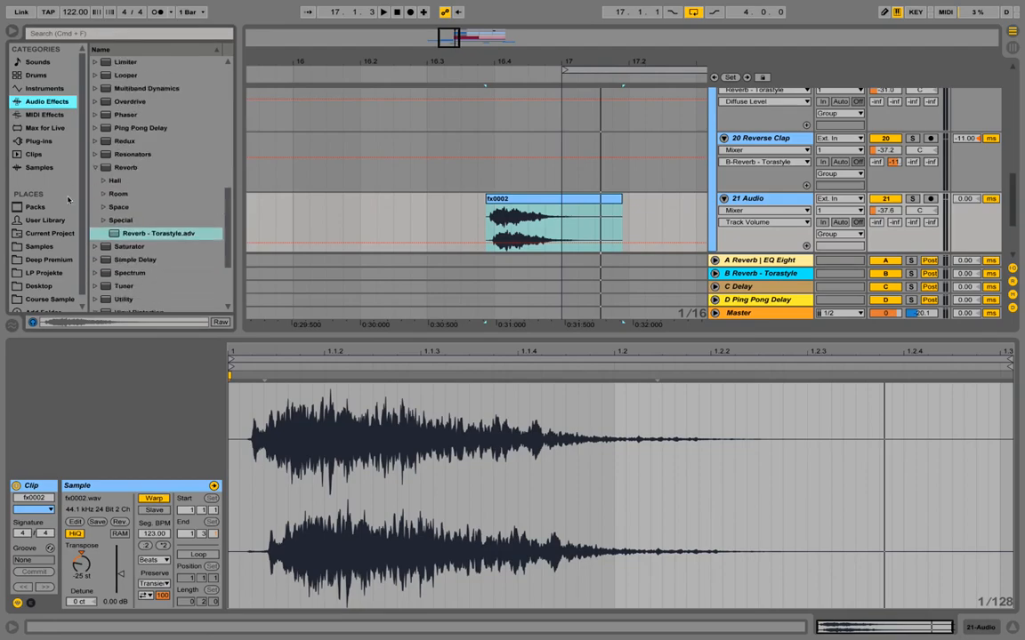
{"action": "left_click", "coordinate": [95, 168]}
{"action": "left_click", "coordinate": [131, 37]}
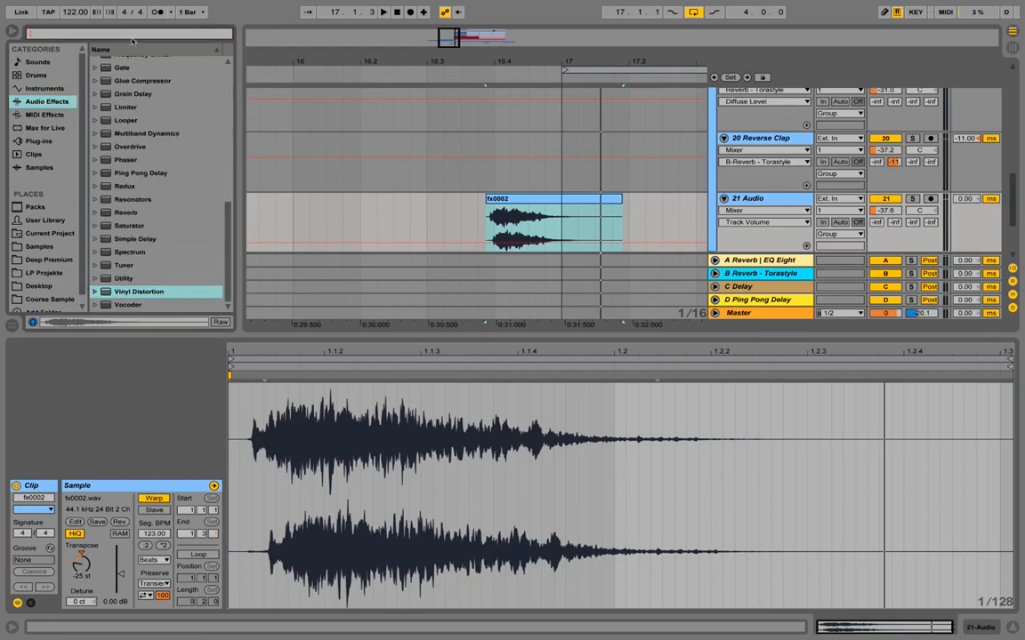
{"action": "type", "text": "no"}
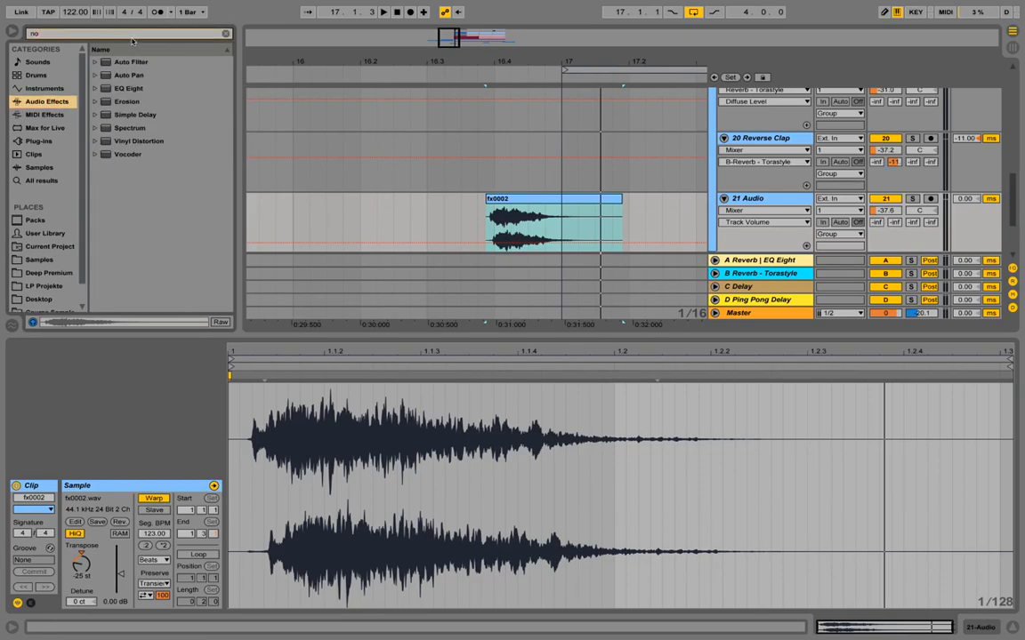
{"action": "type", "text": "isy"}
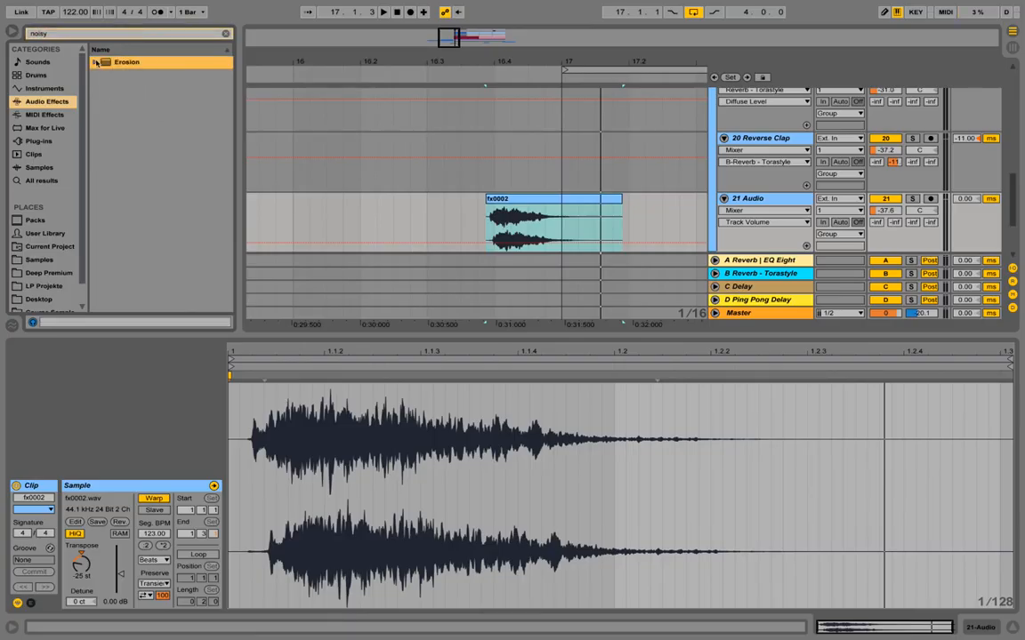
{"action": "left_click", "coordinate": [133, 76]}
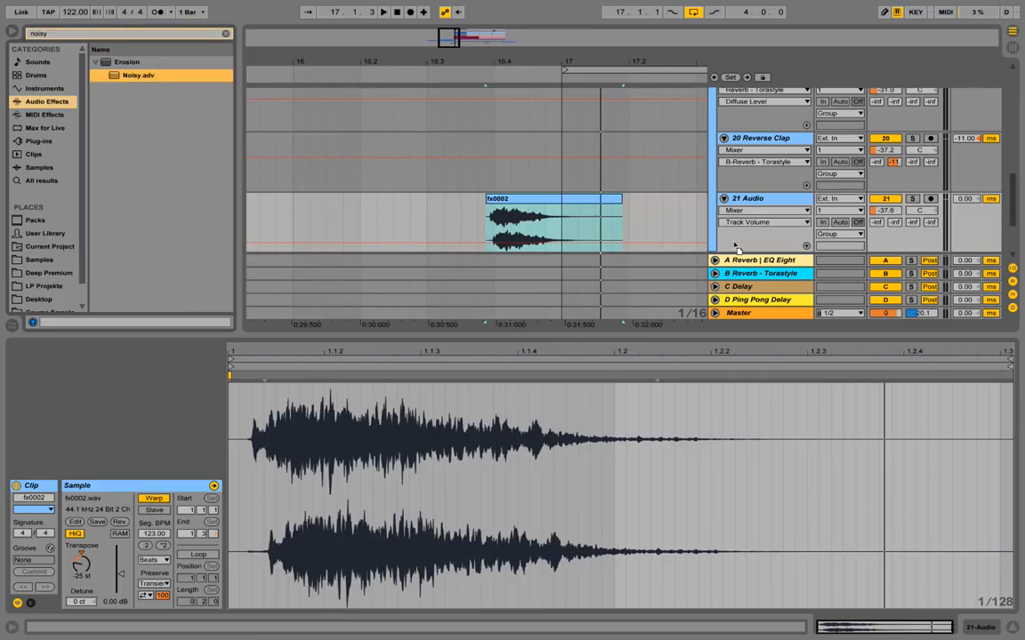
{"action": "left_click_drag", "start_coordinate": [770, 201], "coordinate": [769, 201]}
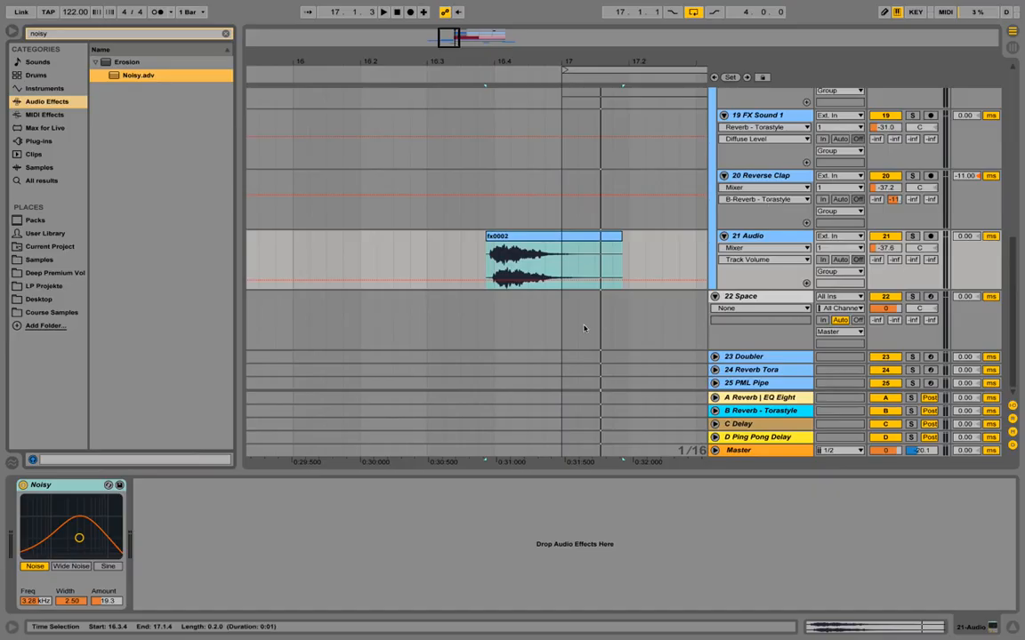
{"action": "key", "text": "space"}
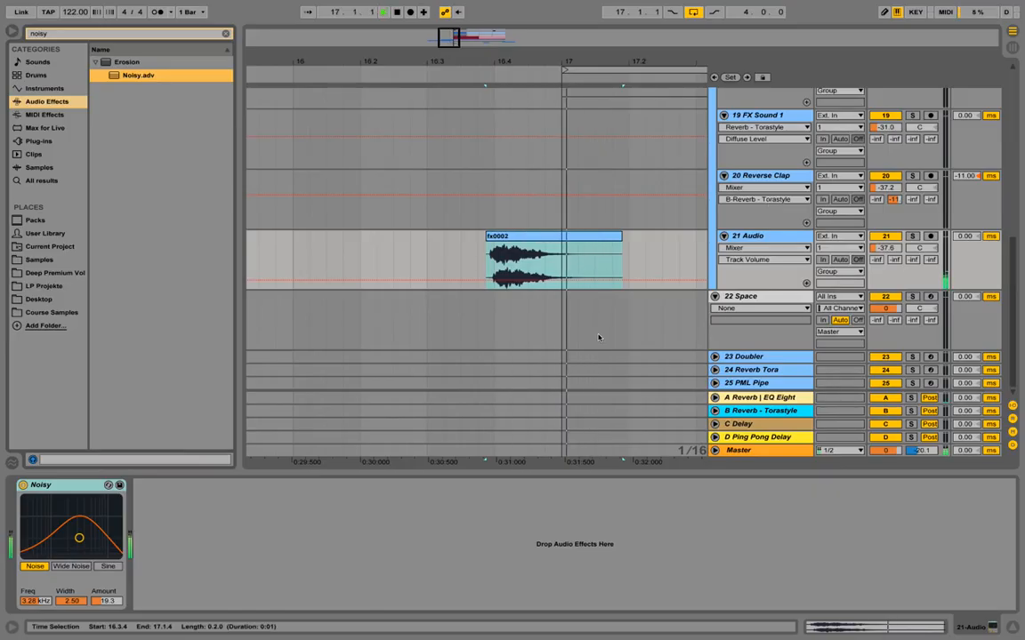
{"action": "key", "text": "space"}
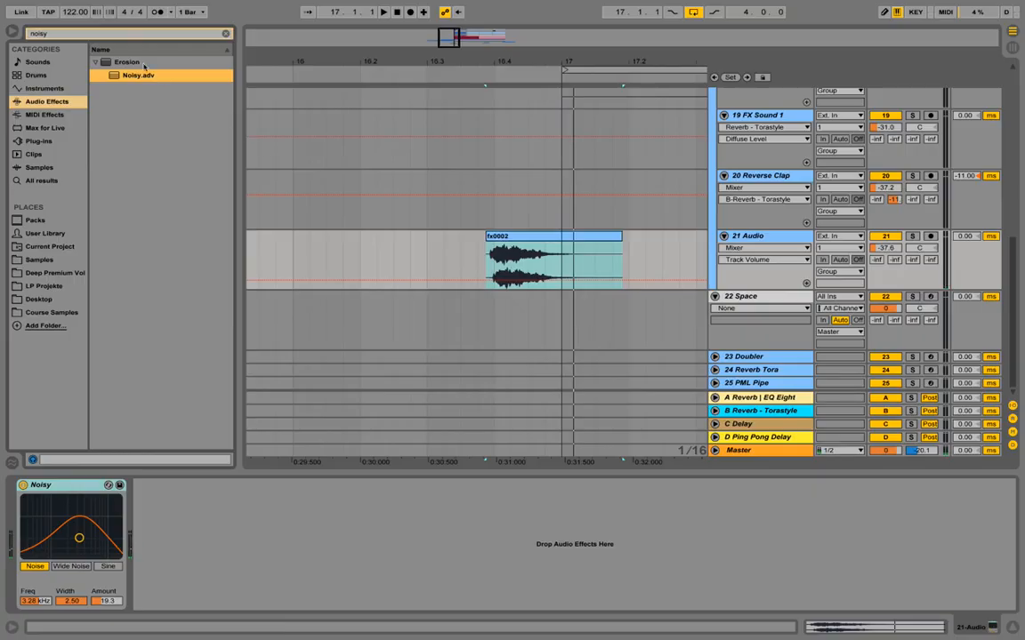
Step: Add EQ Eight after the Noisy effect on track 21 and set its low-cut band to 347 Hz, auditioning the change
{"action": "left_click", "coordinate": [225, 33]}
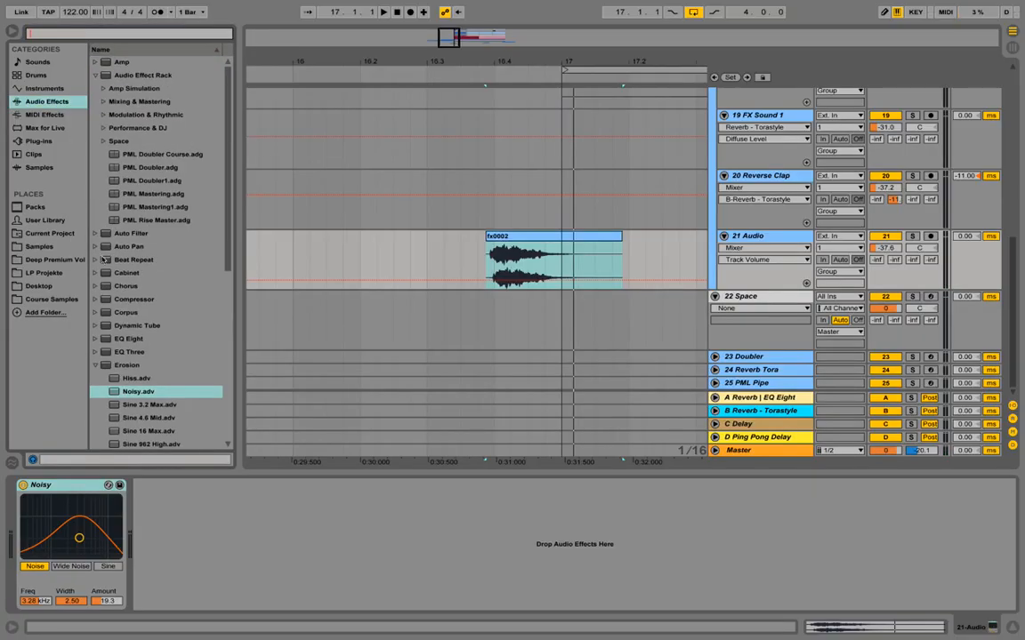
{"action": "left_click_drag", "start_coordinate": [130, 338], "coordinate": [354, 481]}
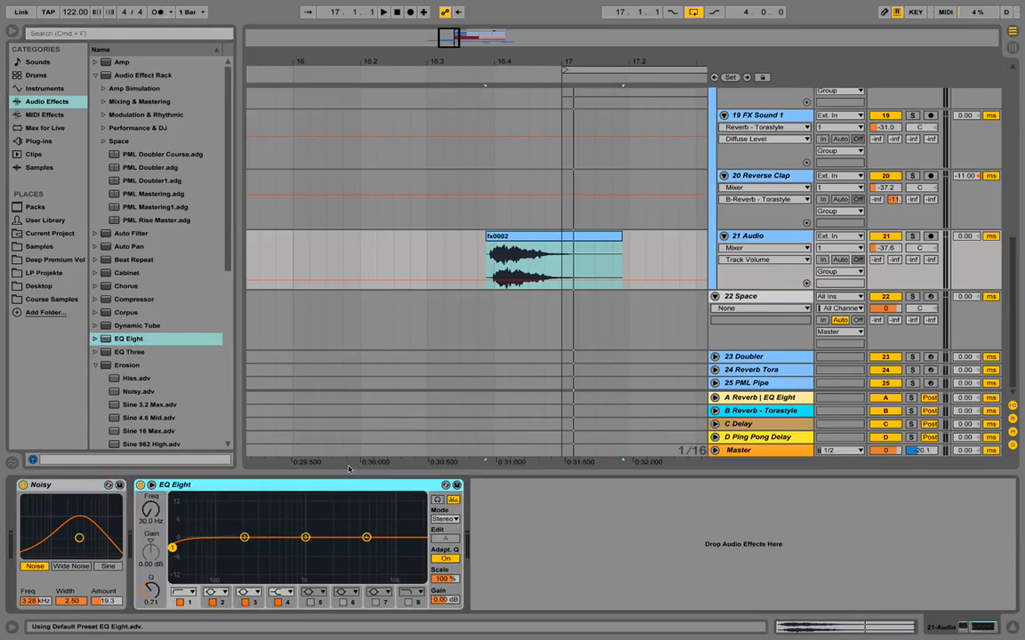
{"action": "left_click_drag", "start_coordinate": [172, 548], "coordinate": [258, 552]}
{"action": "key", "text": "space"}
{"action": "key", "text": "space"}
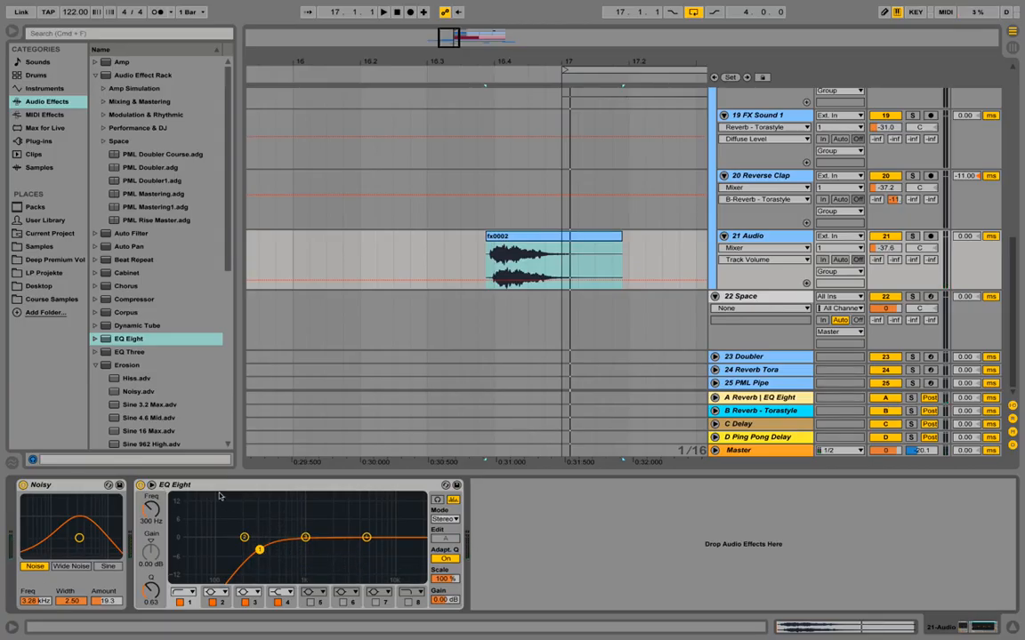
{"action": "key", "text": "space"}
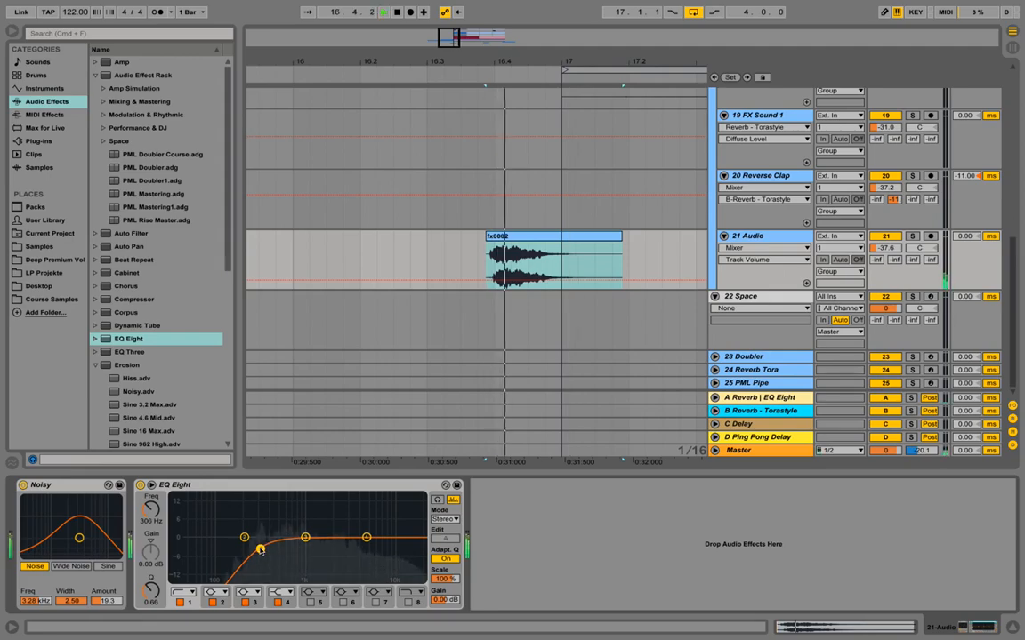
{"action": "left_click_drag", "start_coordinate": [262, 555], "coordinate": [265, 551]}
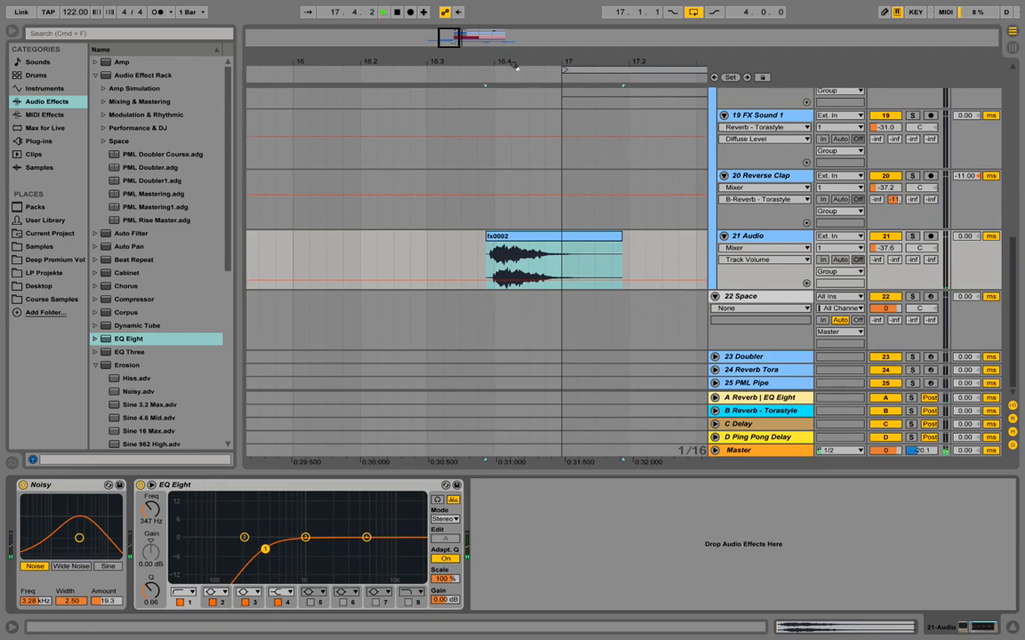
{"action": "key", "text": "space"}
Step: Rename track 21 as "# FX Ugh" and play the arrangement to hear it in context
{"action": "left_click", "coordinate": [735, 237]}
{"action": "key", "text": "super+r"}
{"action": "type", "text": "#"}
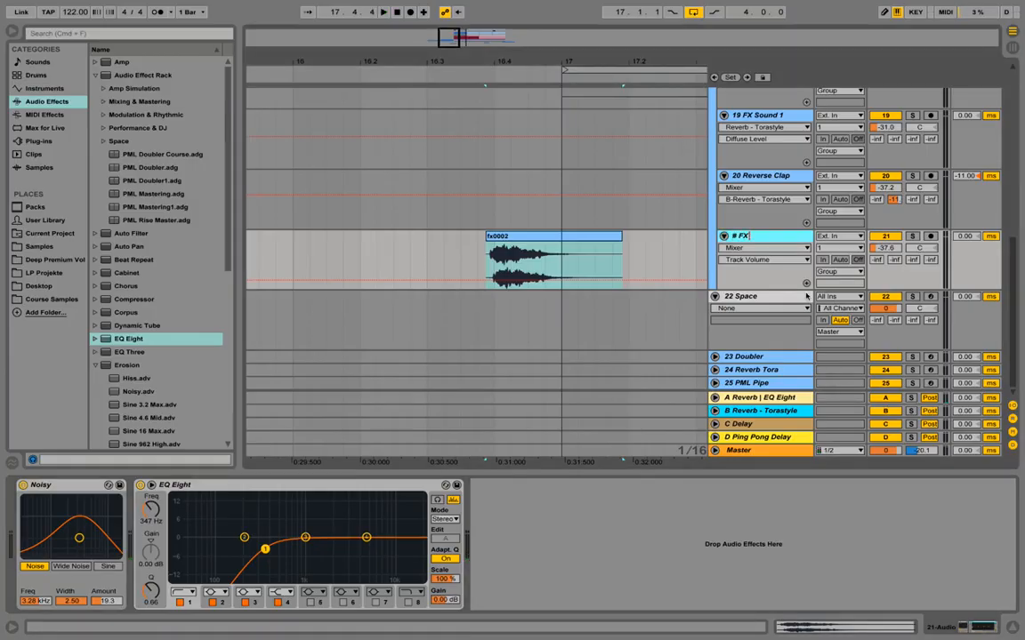
{"action": "key", "text": "Return"}
{"action": "key", "text": "space"}
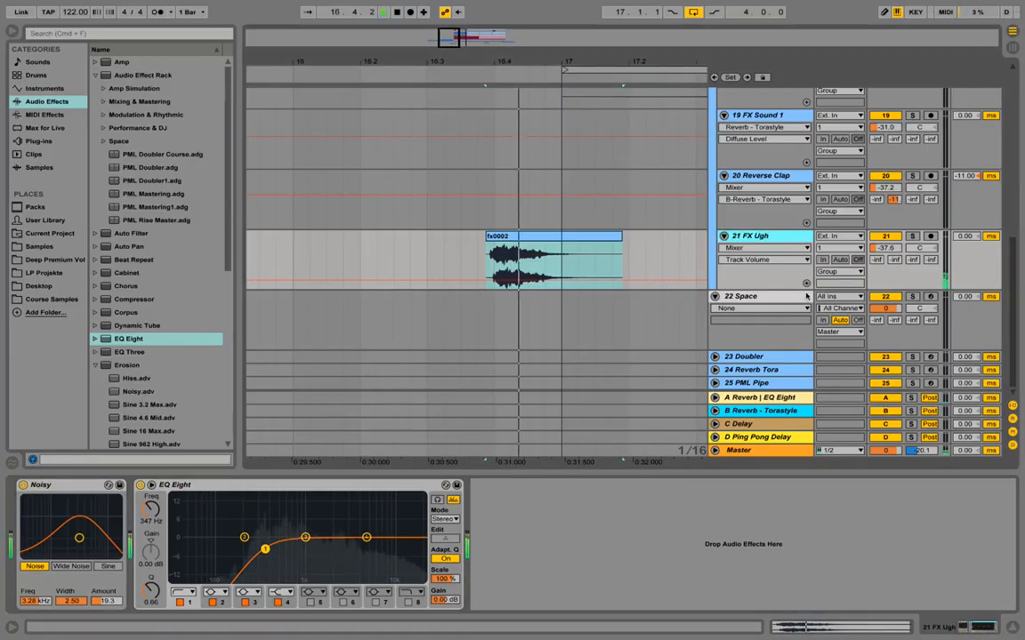
{"action": "left_click_drag", "start_coordinate": [570, 65], "coordinate": [440, 13]}
{"action": "key", "text": "space"}
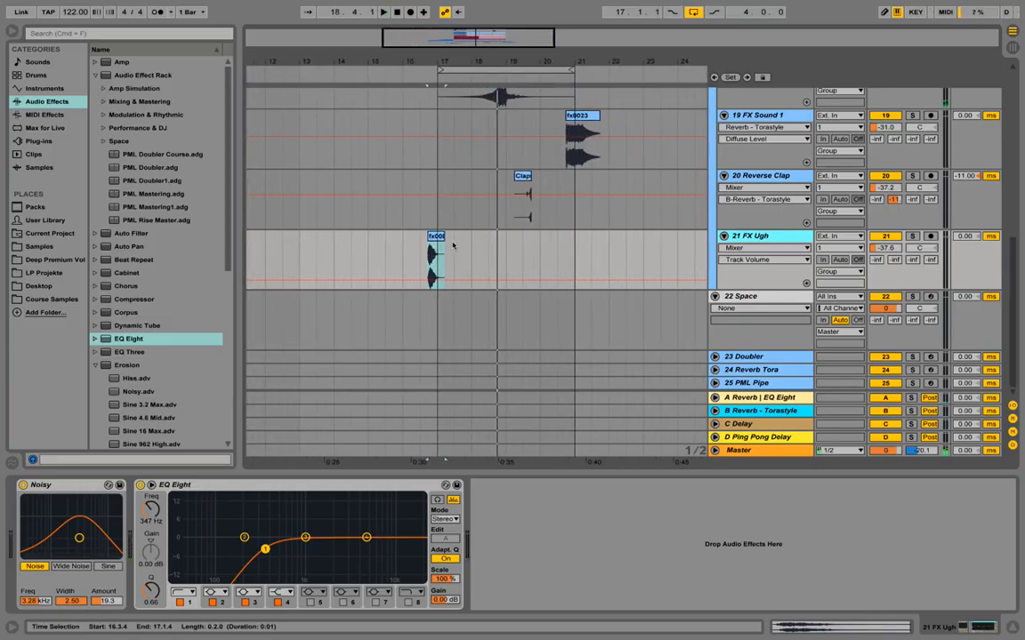
Step: Copy the fx0002 clip on the FX Ugh track, audition the copy before bar 21, and place its section at 18.1.1
{"action": "left_click_drag", "start_coordinate": [451, 244], "coordinate": [573, 238]}
{"action": "left_click_drag", "start_coordinate": [572, 57], "coordinate": [551, 60]}
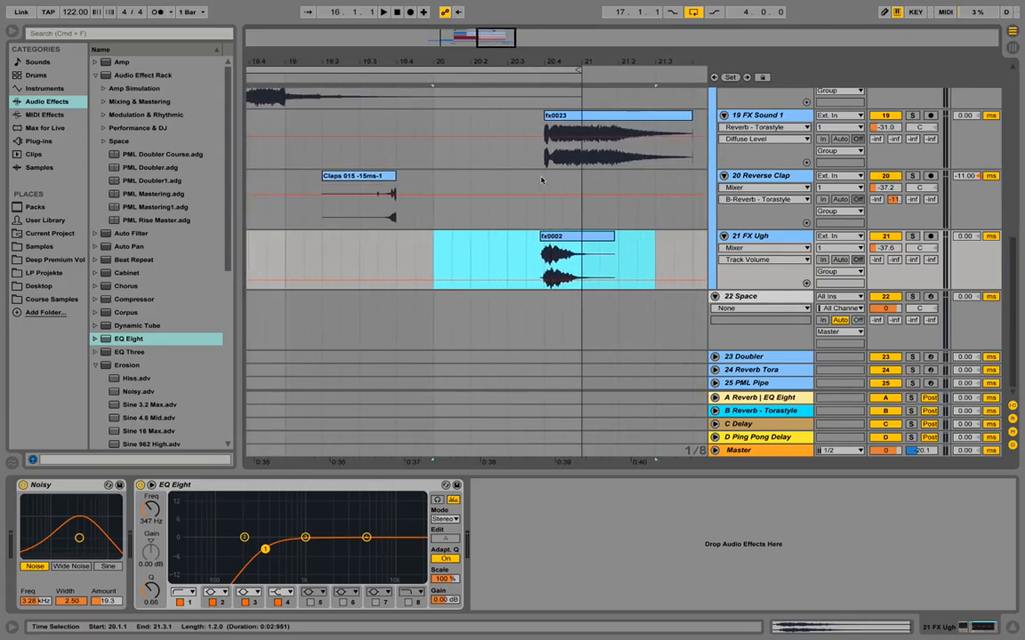
{"action": "key", "text": "space"}
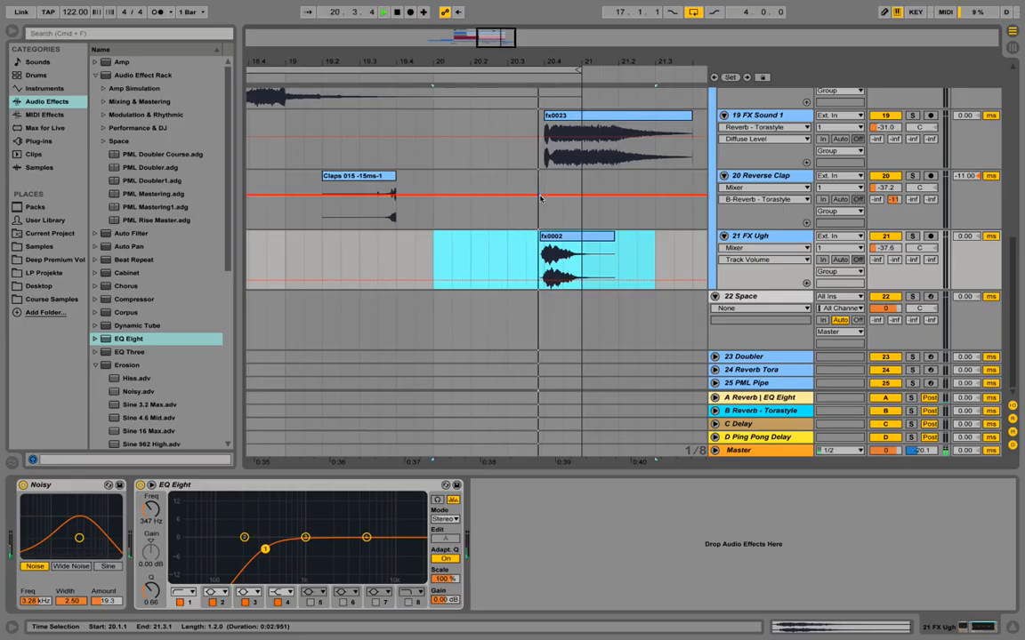
{"action": "key", "text": "space"}
{"action": "left_click_drag", "start_coordinate": [553, 62], "coordinate": [554, 20]}
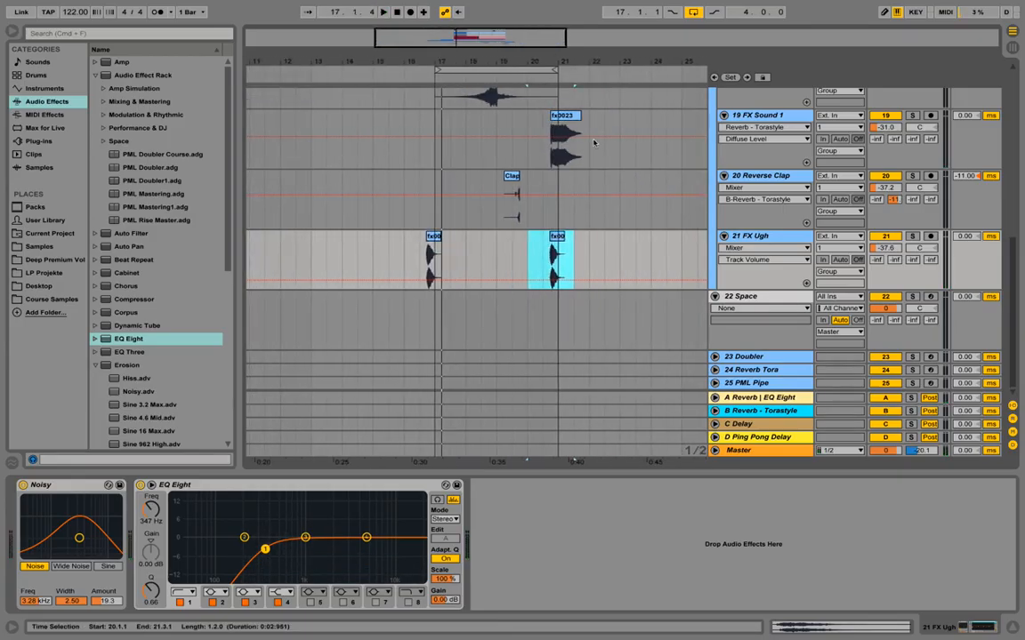
{"action": "left_click_drag", "start_coordinate": [561, 247], "coordinate": [491, 252]}
Step: Move the FX Sound1 clip on track 18 to bar 21 and play the arrangement from 18.3.1
{"action": "scroll", "coordinate": [489, 249], "scroll_direction": "up", "scroll_amount": 3}
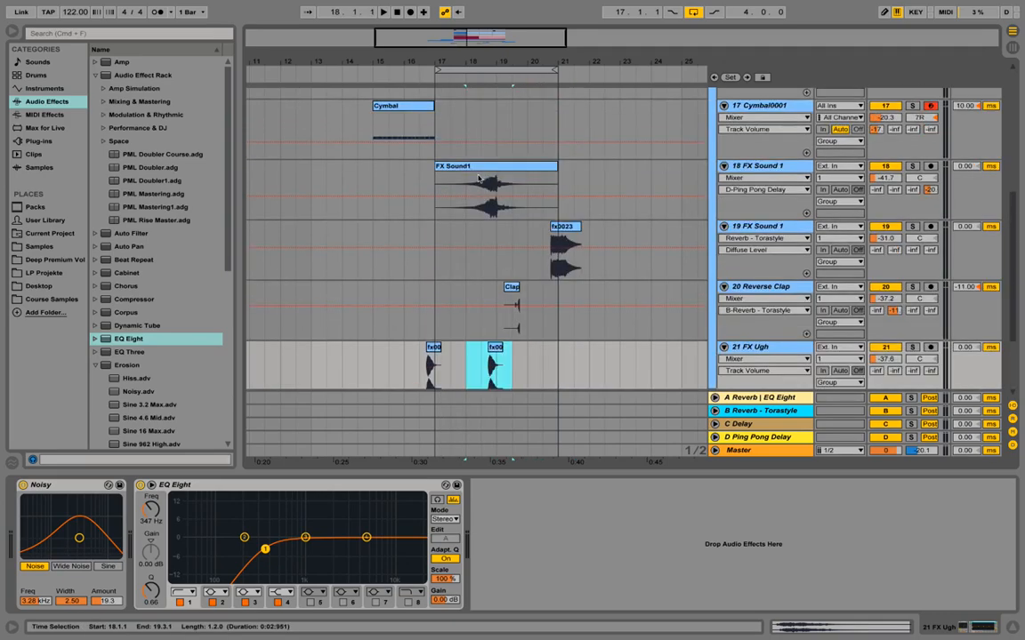
{"action": "left_click_drag", "start_coordinate": [467, 176], "coordinate": [586, 185]}
{"action": "left_click_drag", "start_coordinate": [503, 63], "coordinate": [504, 89]}
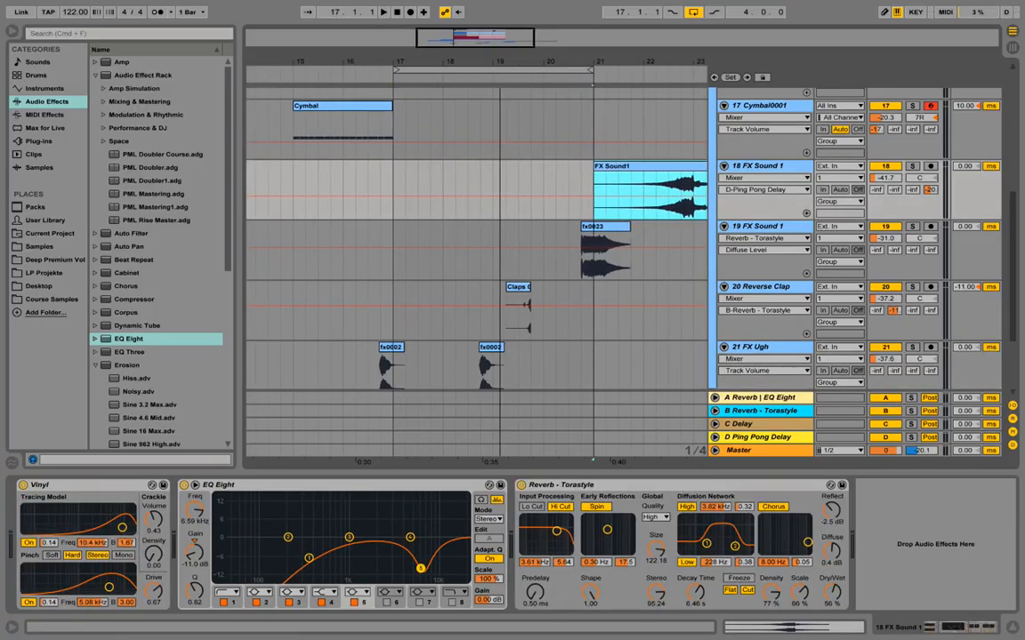
{"action": "left_click", "coordinate": [467, 172]}
{"action": "key", "text": "space"}
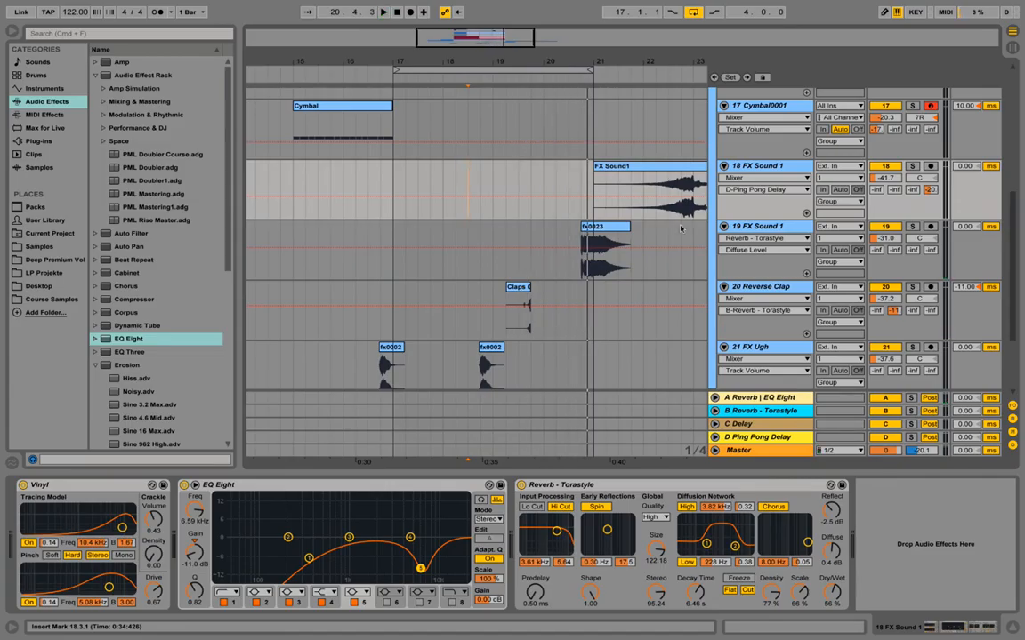
Step: Insert an audio track below FX Ugh and place fx007.wav from the Course Samples folder on it at 16.2.1
{"action": "scroll", "coordinate": [721, 279], "scroll_direction": "down", "scroll_amount": 1}
{"action": "right_click", "coordinate": [753, 309]}
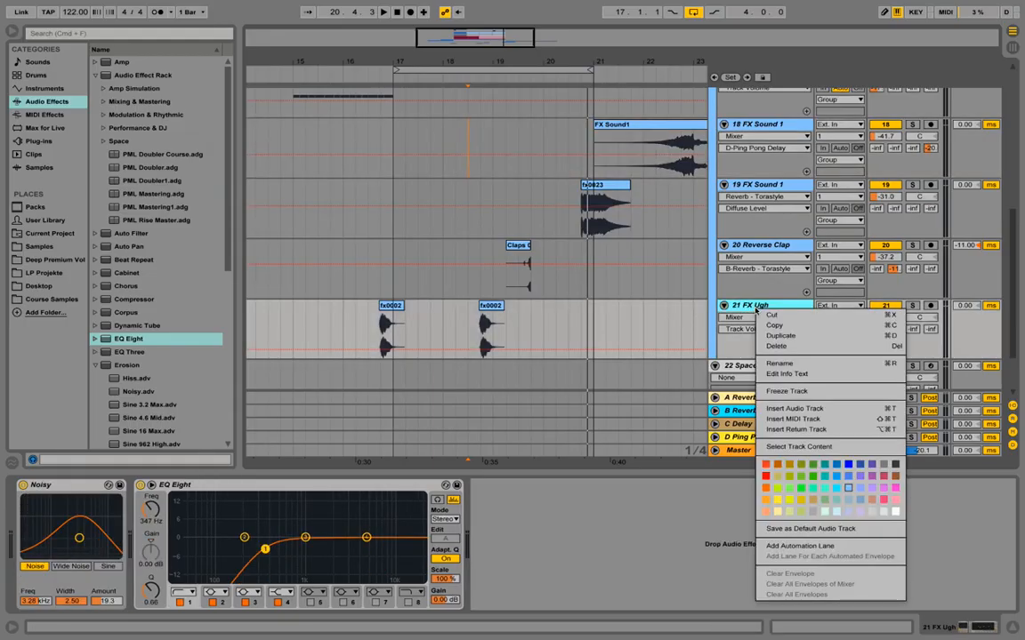
{"action": "left_click", "coordinate": [790, 408]}
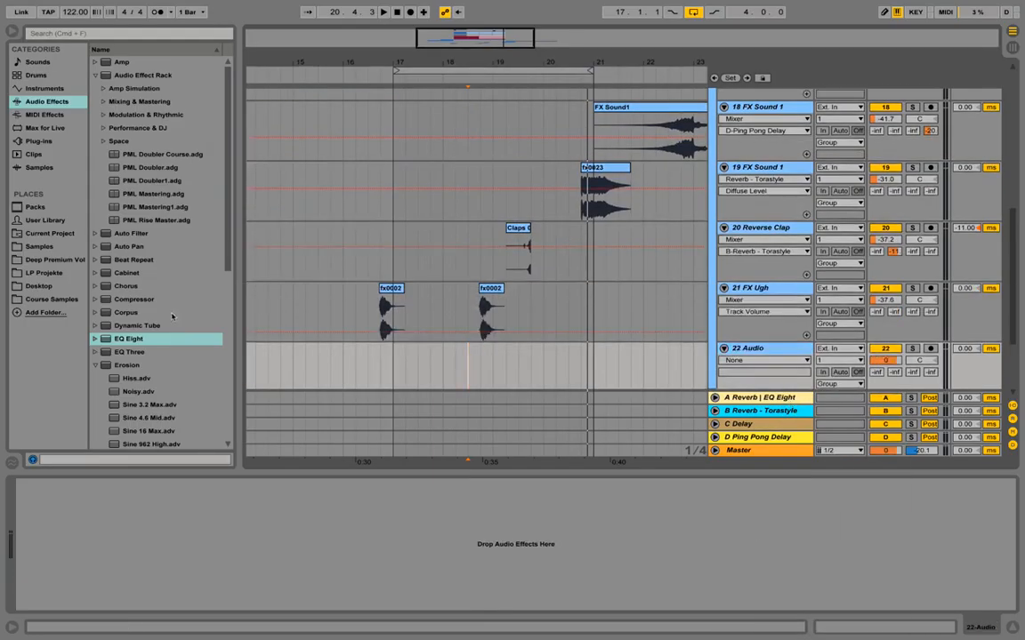
{"action": "left_click", "coordinate": [47, 300]}
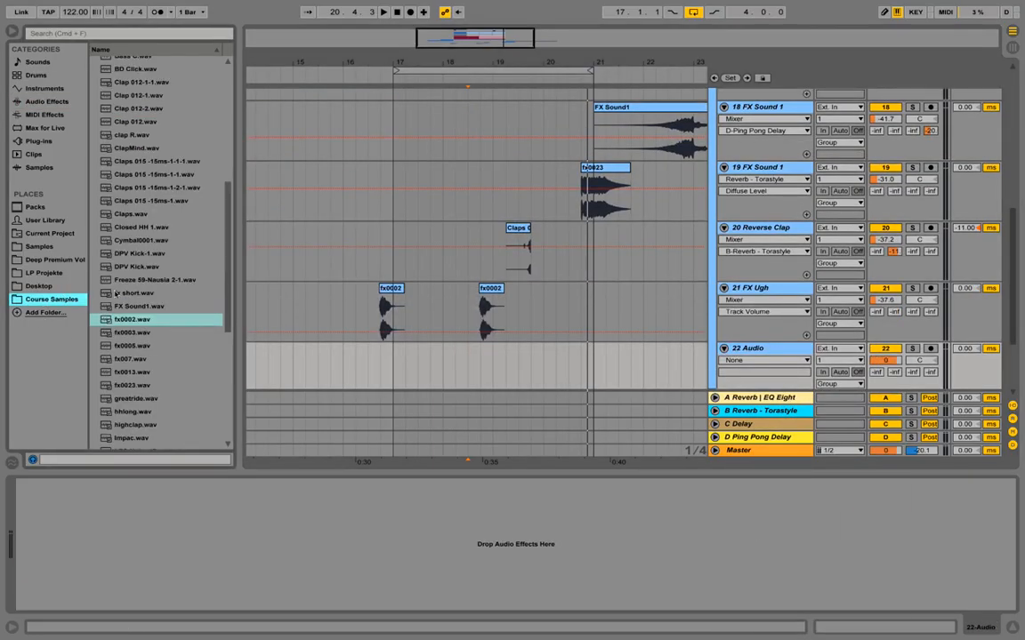
{"action": "left_click", "coordinate": [139, 359]}
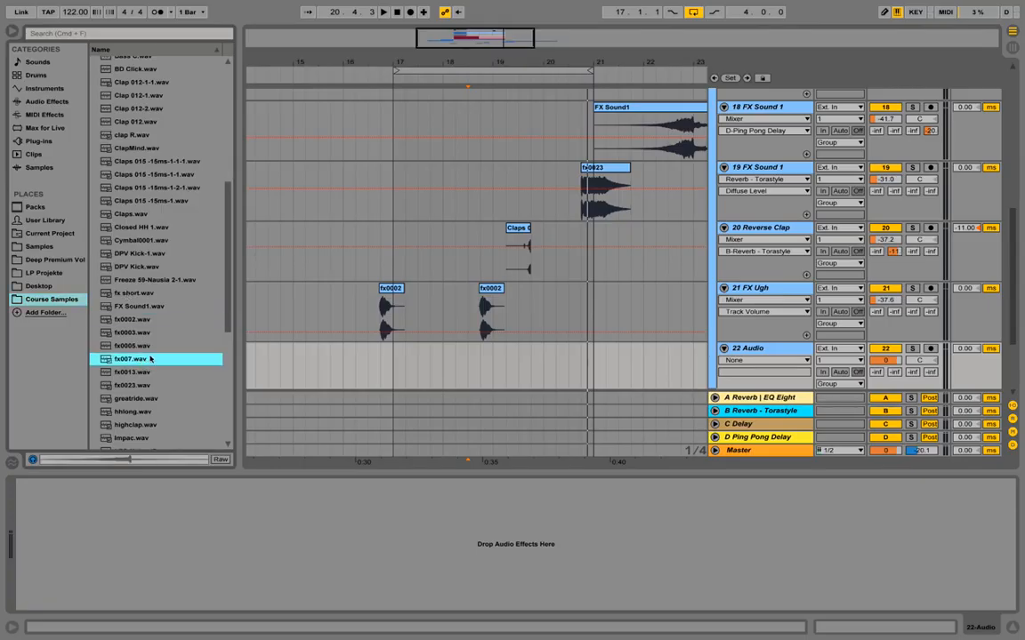
{"action": "left_click_drag", "start_coordinate": [133, 363], "coordinate": [362, 356]}
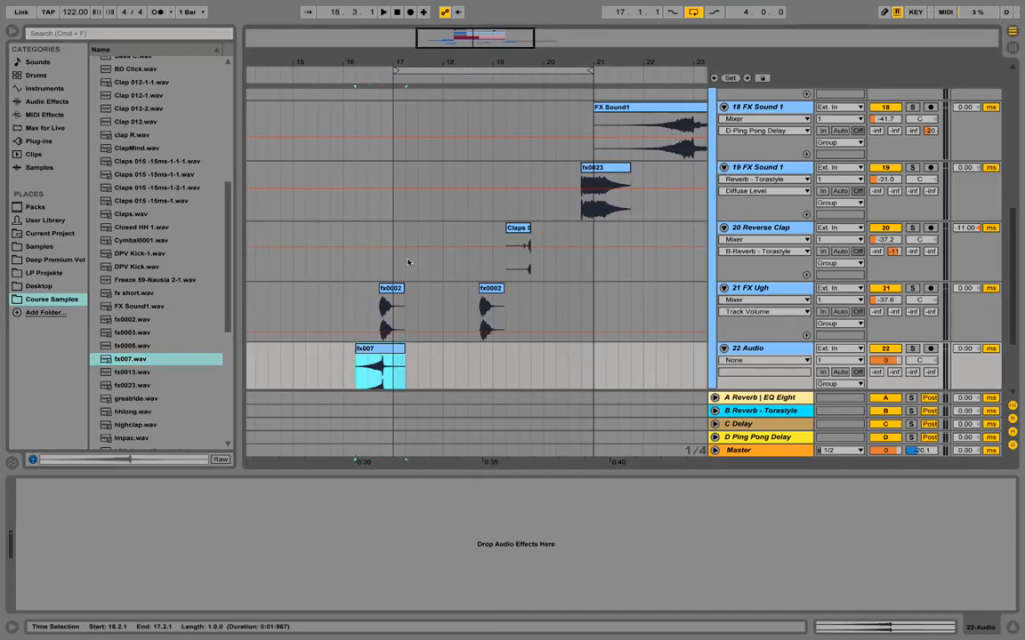
Step: Open the fx007 clip and set its segment tempo to 120 BPM
{"action": "left_click_drag", "start_coordinate": [368, 60], "coordinate": [368, 134]}
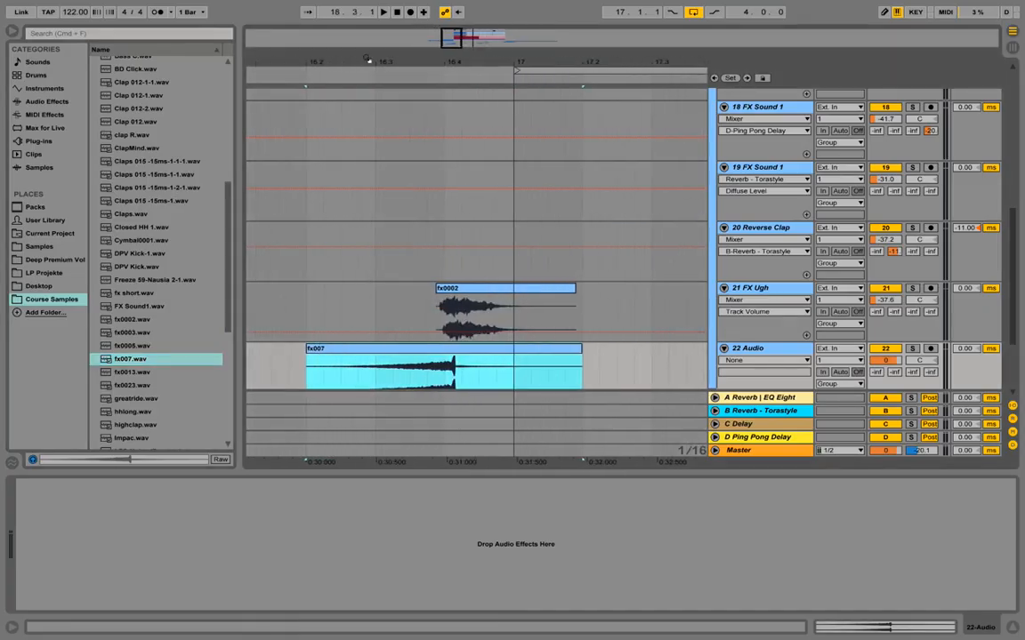
{"action": "double_click", "coordinate": [363, 349]}
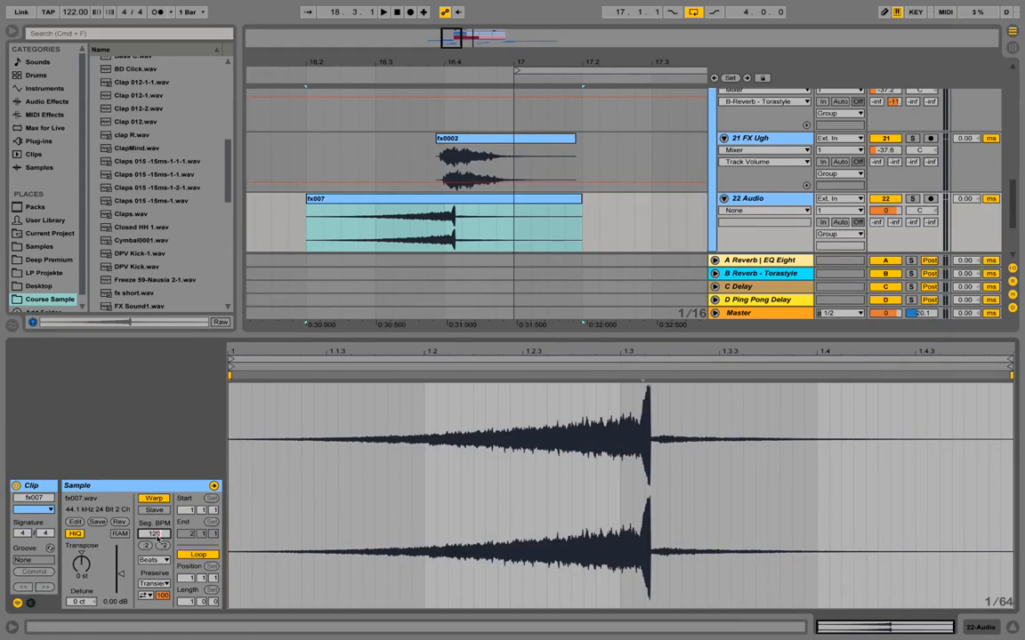
{"action": "key", "text": "Return"}
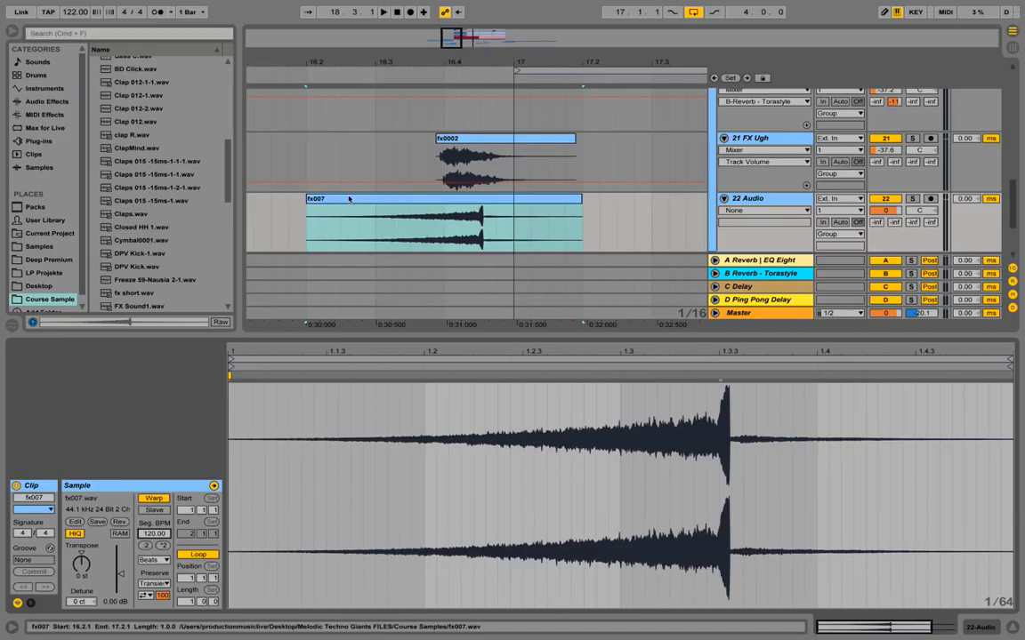
Step: Move the fx007 clip on track 22 to start at 16.2.2
{"action": "left_click_drag", "start_coordinate": [352, 200], "coordinate": [370, 202]}
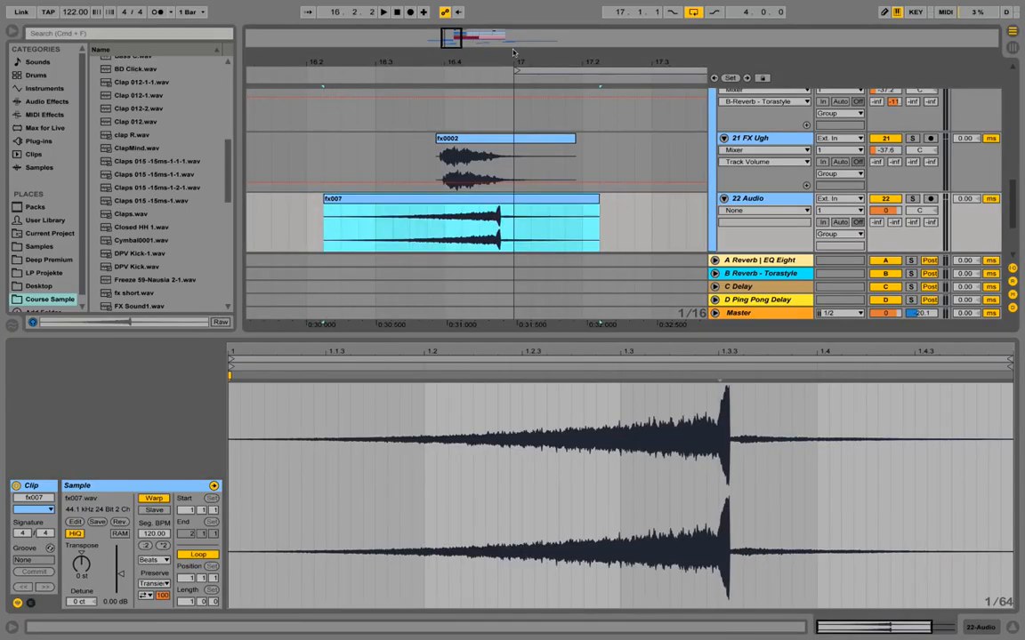
{"action": "left_click_drag", "start_coordinate": [519, 60], "coordinate": [524, 123]}
{"action": "left_click_drag", "start_coordinate": [552, 62], "coordinate": [590, 79]}
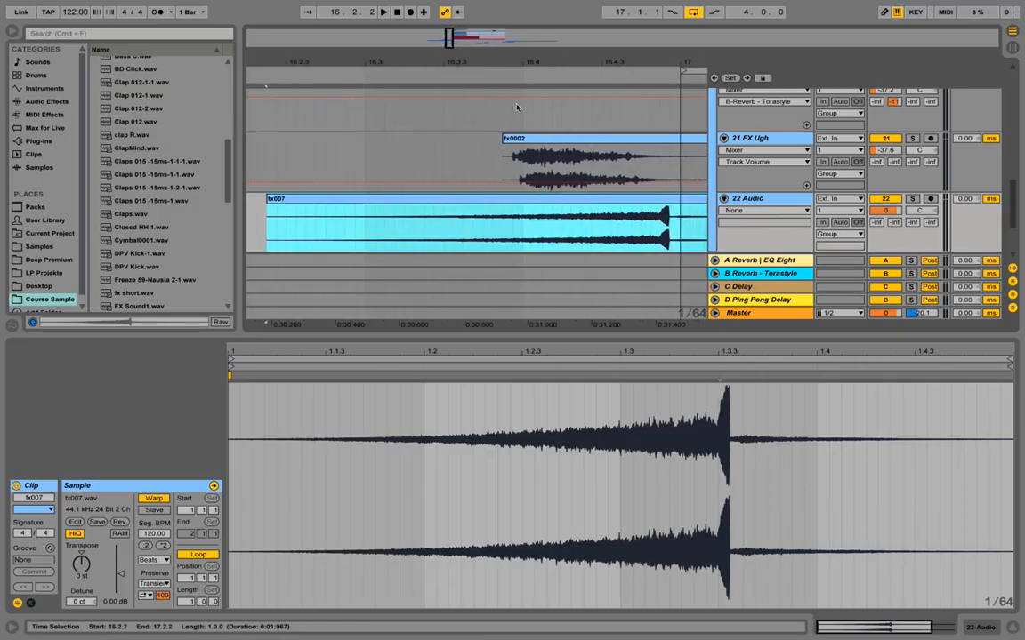
Step: Rename track 22, which holds the fx007 clip, to Rev Cym
{"action": "key", "text": "Right"}
{"action": "left_click_drag", "start_coordinate": [673, 65], "coordinate": [555, 65]}
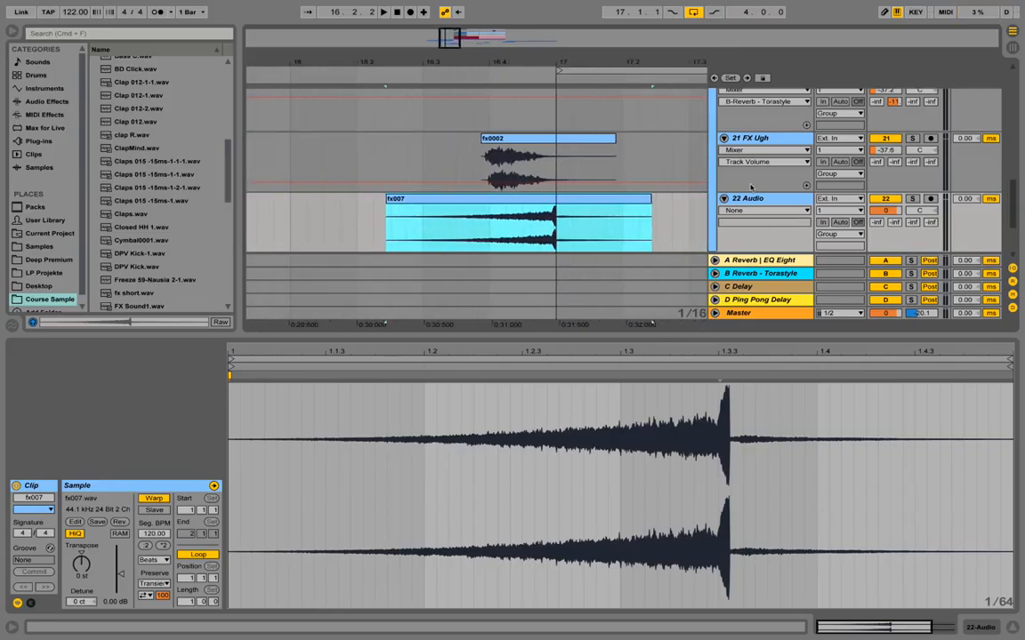
{"action": "right_click", "coordinate": [748, 199]}
{"action": "left_click", "coordinate": [810, 249]}
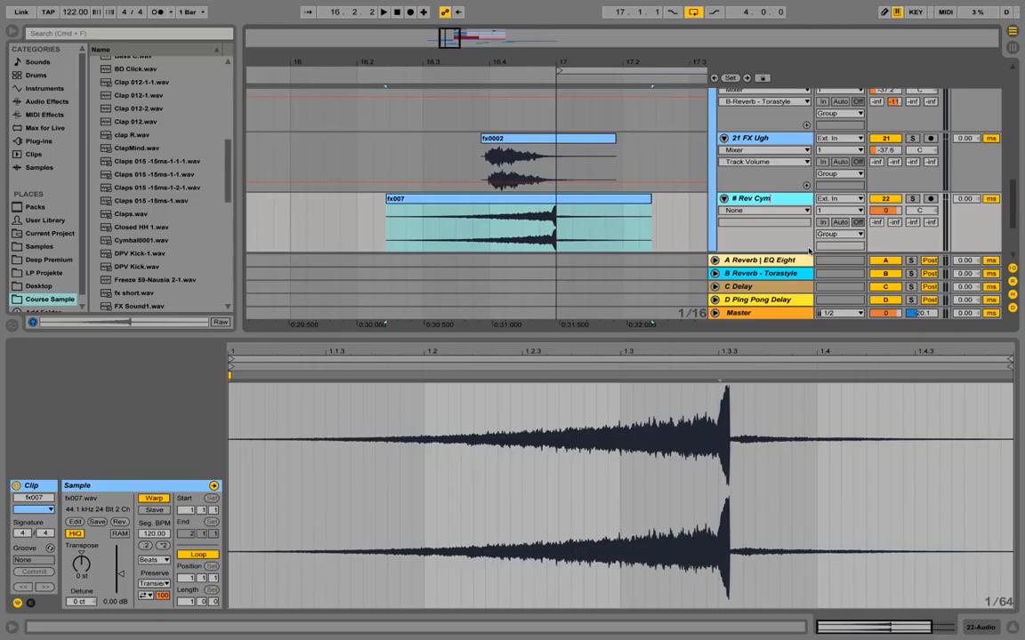
{"action": "key", "text": "Return"}
Step: Lower the Rev Cym track's volume to -38.6 dB while auditioning the clip
{"action": "key", "text": "space"}
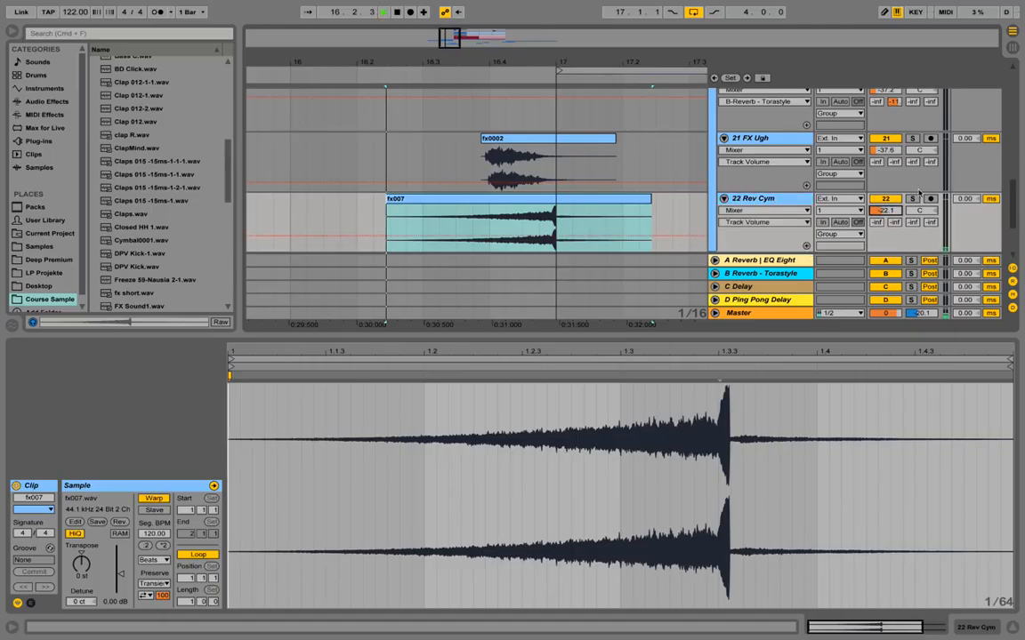
{"action": "key", "text": "space"}
{"action": "left_click_drag", "start_coordinate": [885, 211], "coordinate": [884, 231]}
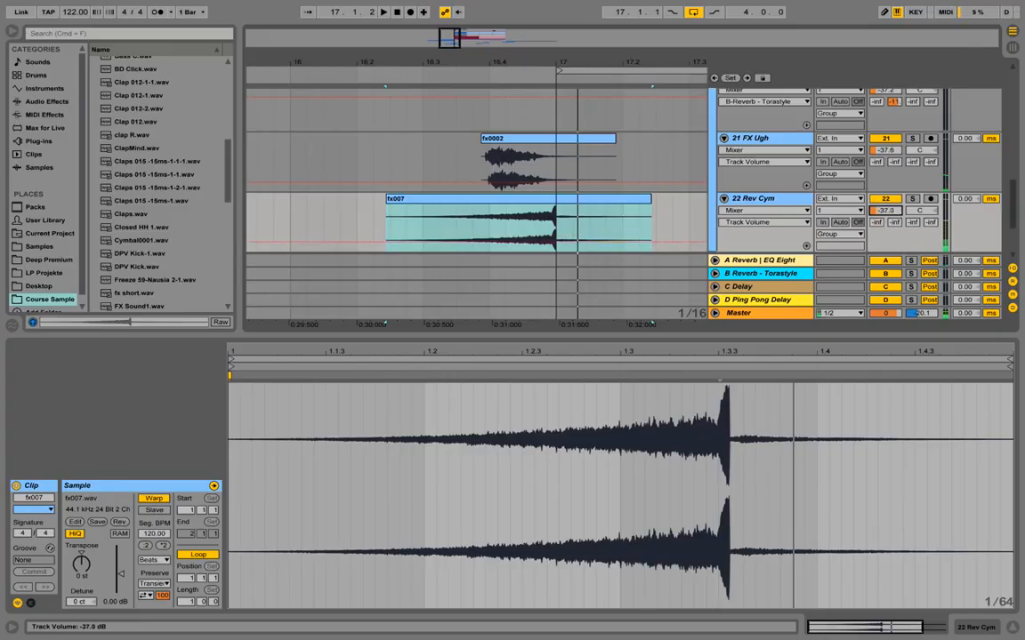
{"action": "key", "text": "space"}
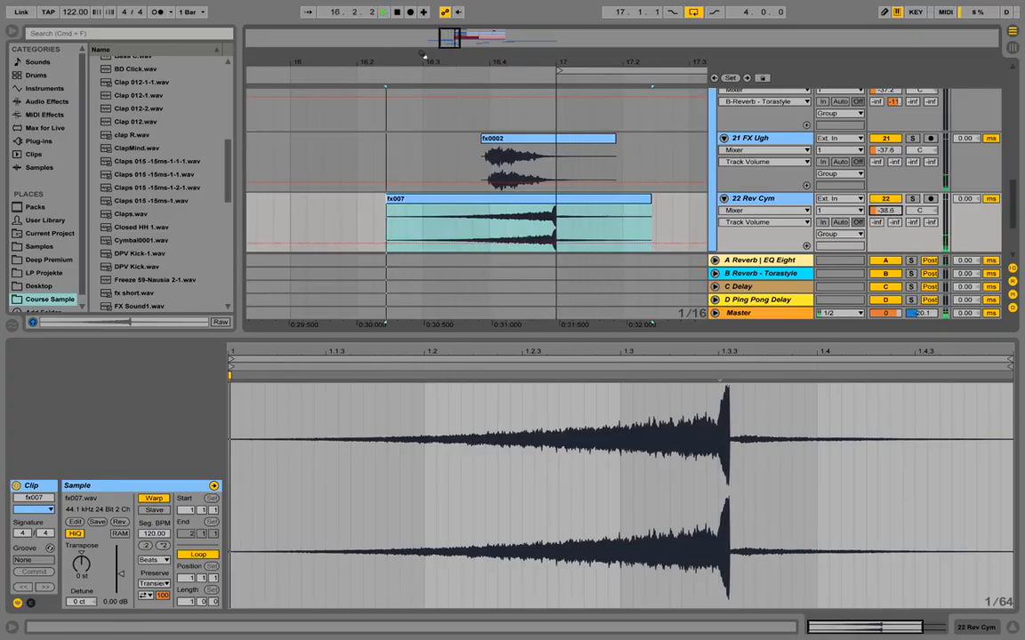
{"action": "left_click_drag", "start_coordinate": [471, 61], "coordinate": [471, 58]}
{"action": "key", "text": "space"}
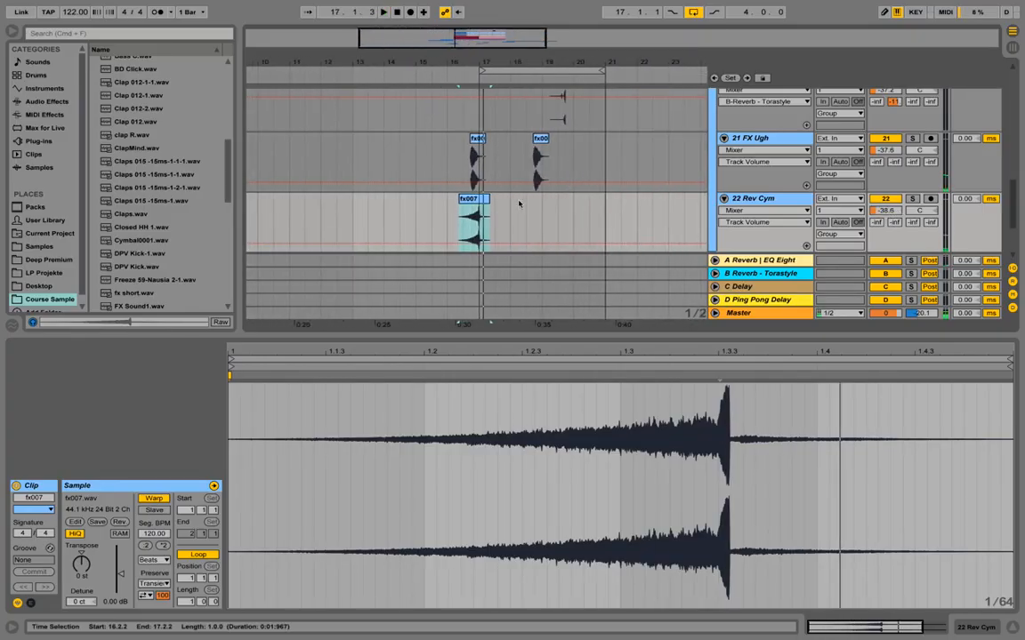
Step: Move the fx007 clip four bars earlier into bar 12 and raise its B Reverb - Torastyle send to about -13 dB
{"action": "left_click_drag", "start_coordinate": [449, 212], "coordinate": [347, 217]}
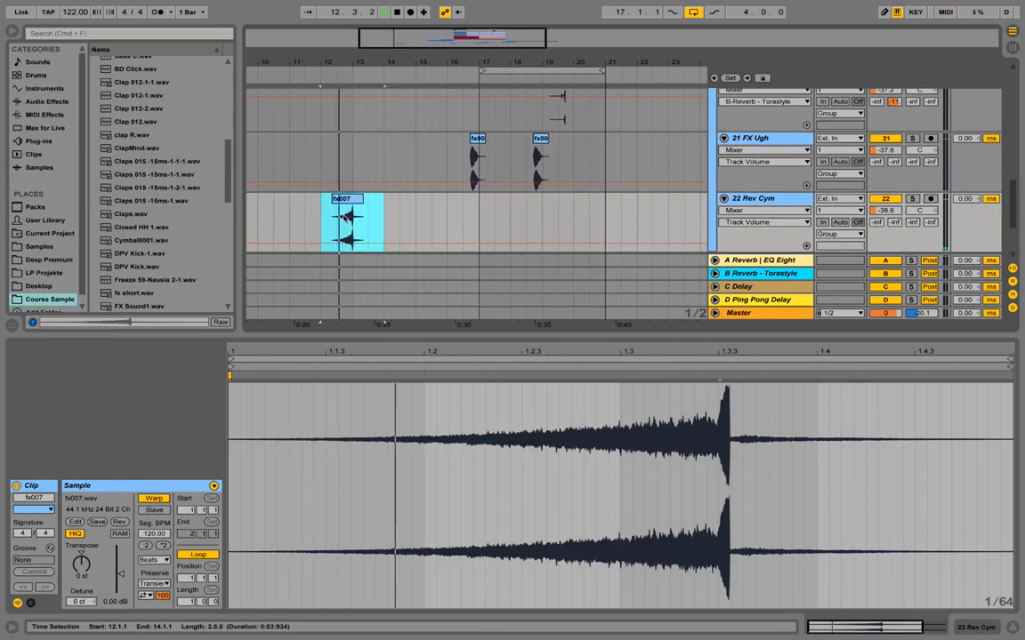
{"action": "key", "text": "space"}
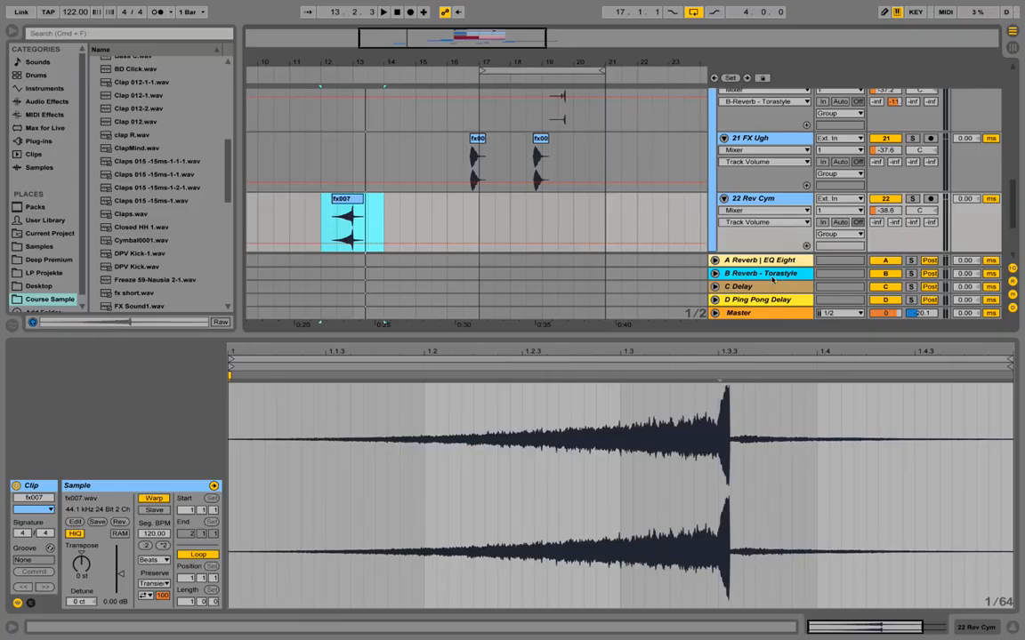
{"action": "left_click_drag", "start_coordinate": [893, 223], "coordinate": [898, 227]}
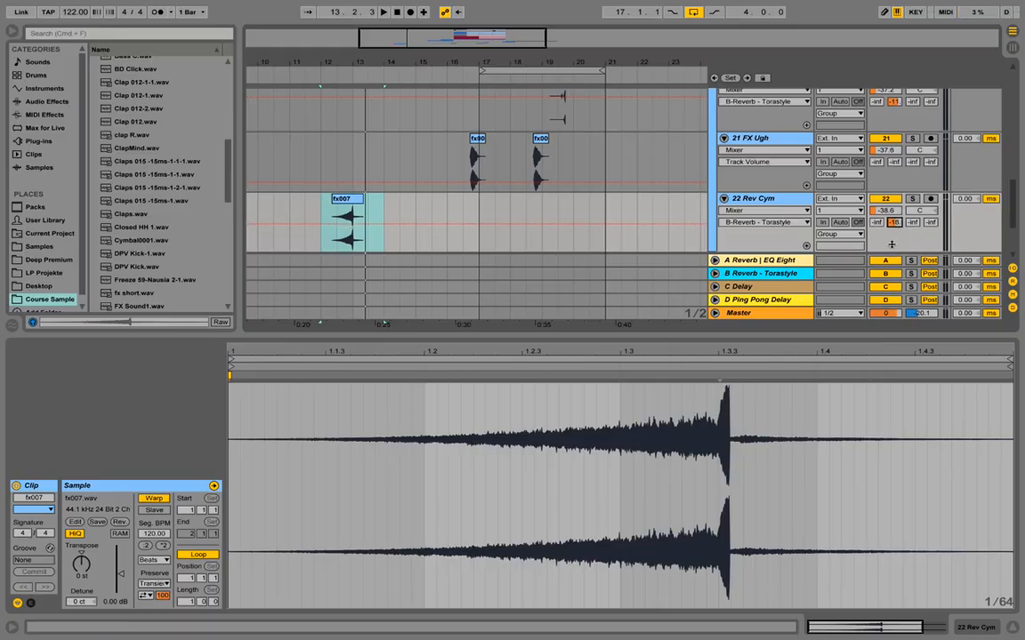
{"action": "key", "text": "space"}
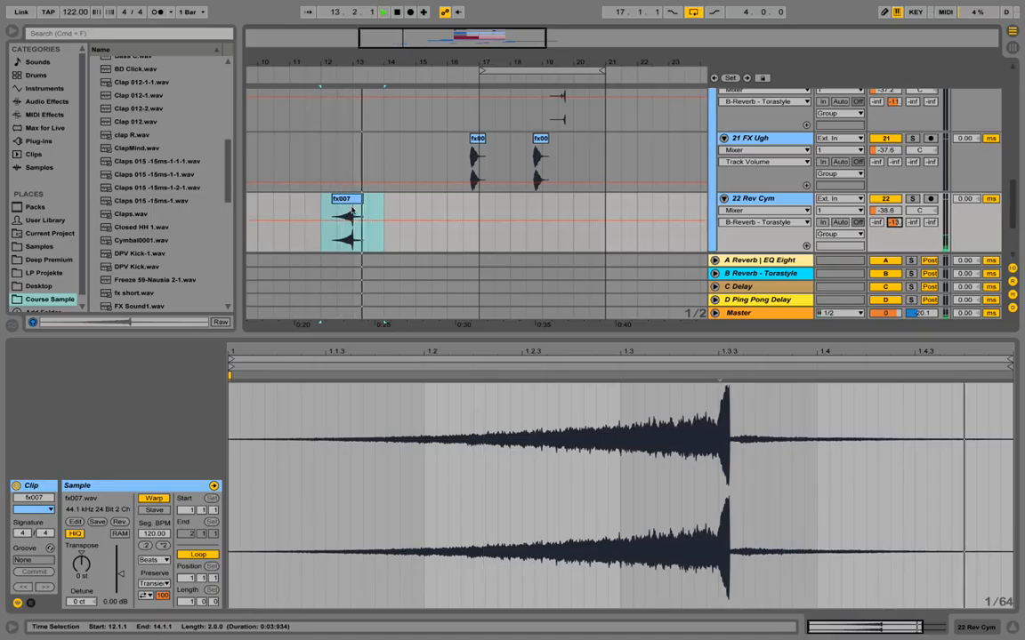
{"action": "key", "text": "space"}
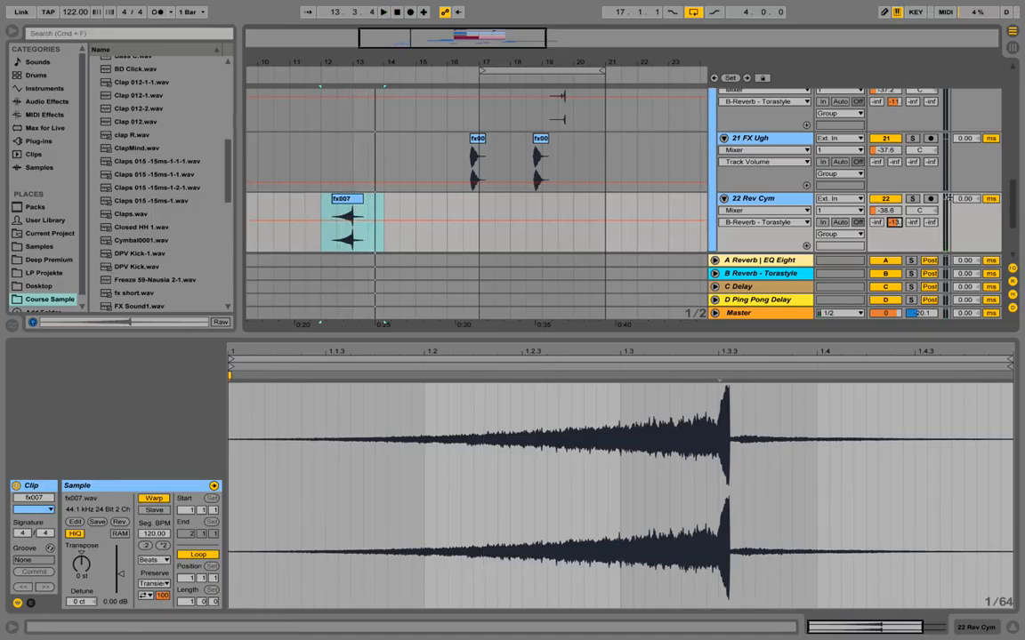
Step: Pan the Rev Cym track to 12R while listening to the clip
{"action": "left_click", "coordinate": [931, 222]}
{"action": "left_click_drag", "start_coordinate": [914, 214], "coordinate": [914, 205]}
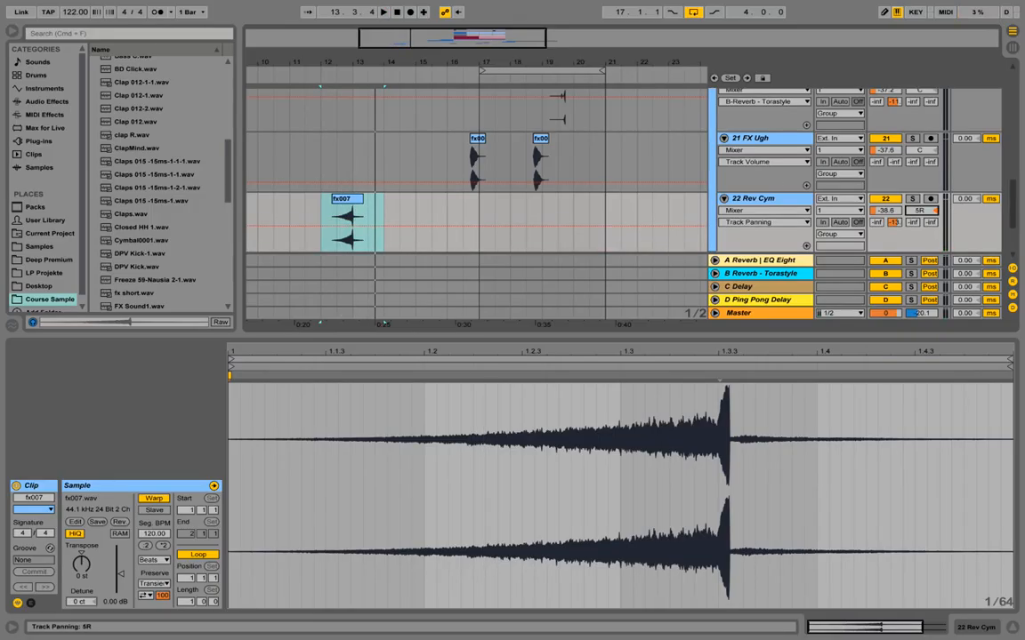
{"action": "key", "text": "space"}
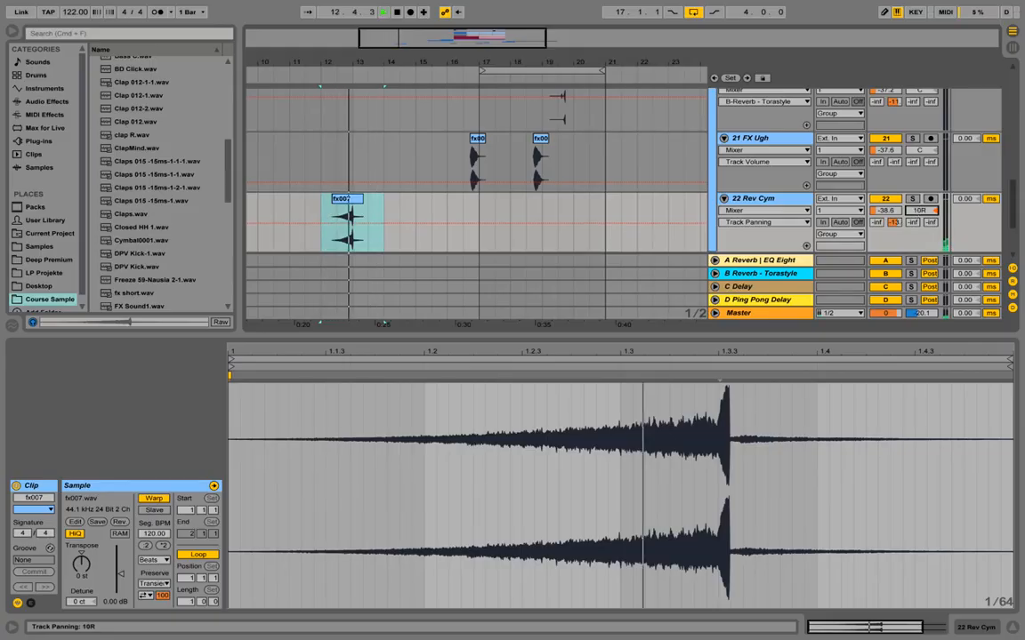
{"action": "key", "text": "space"}
{"action": "key", "text": "space"}
{"action": "left_click_drag", "start_coordinate": [914, 214], "coordinate": [914, 212]}
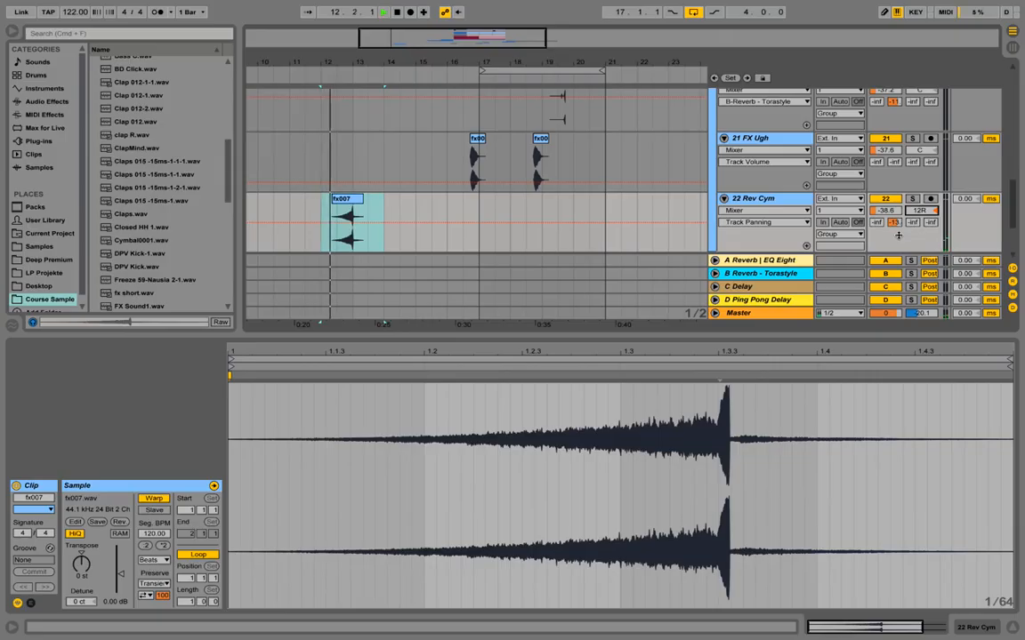
{"action": "key", "text": "space"}
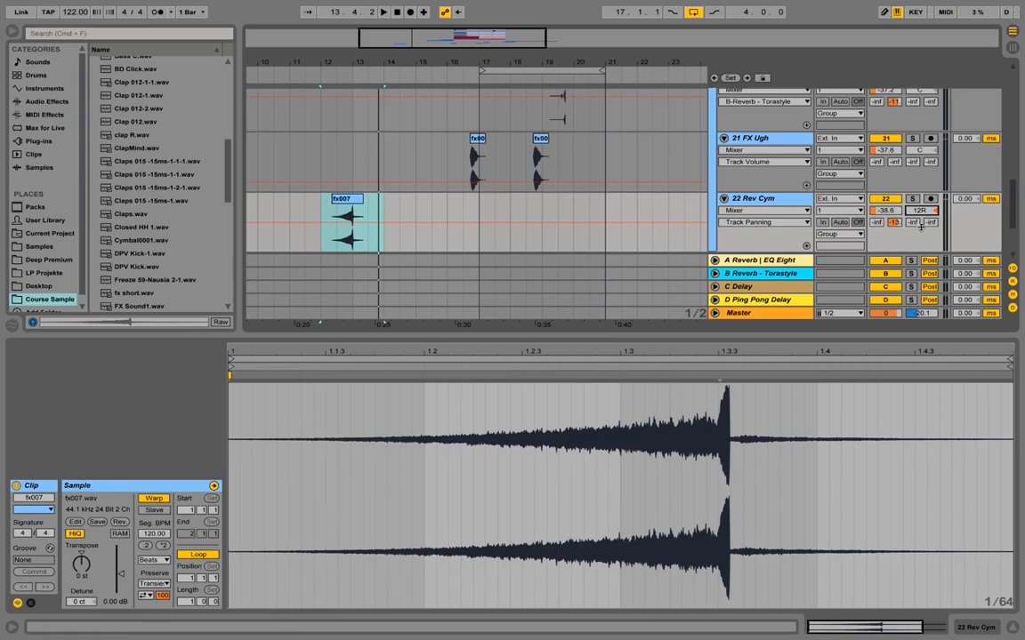
Step: Set the Rev Cym track's D Ping Pong Delay send to about -33 dB while auditioning it
{"action": "left_click", "coordinate": [802, 300]}
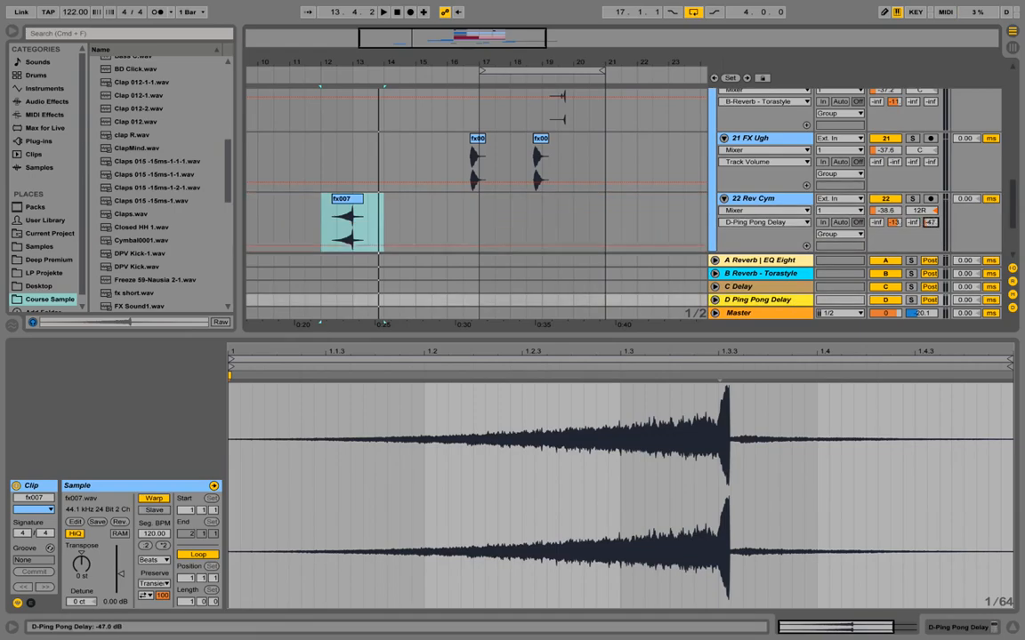
{"action": "key", "text": "space"}
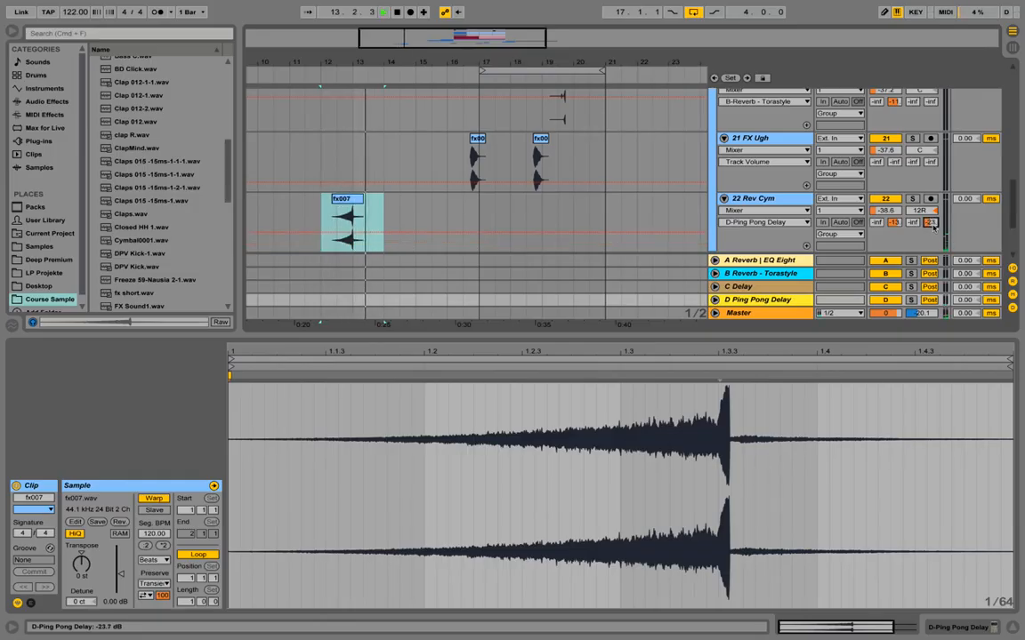
{"action": "left_click_drag", "start_coordinate": [932, 224], "coordinate": [934, 226]}
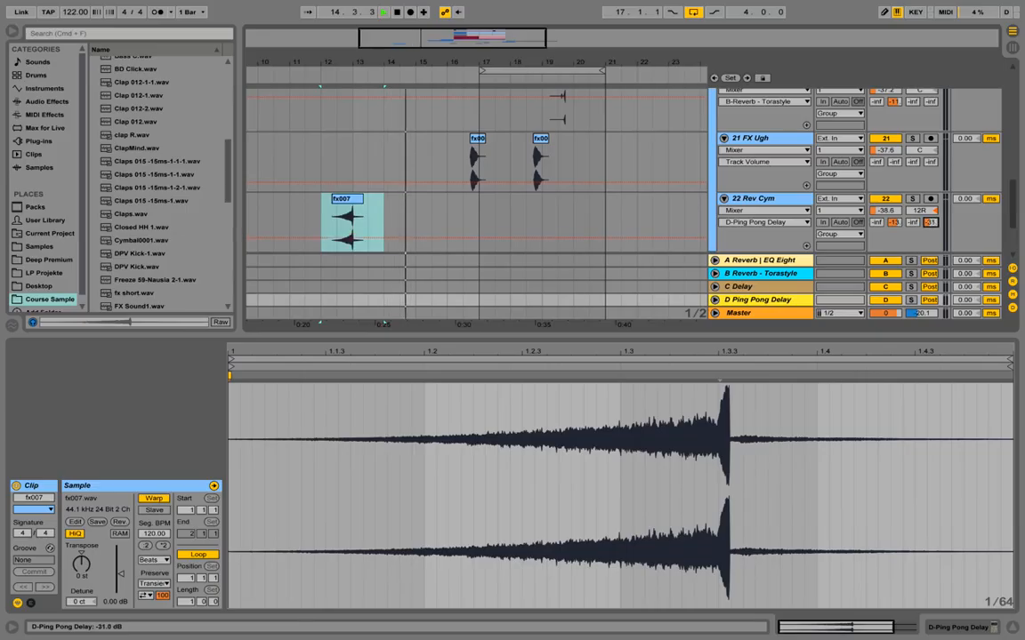
{"action": "key", "text": "space"}
{"action": "key", "text": "space"}
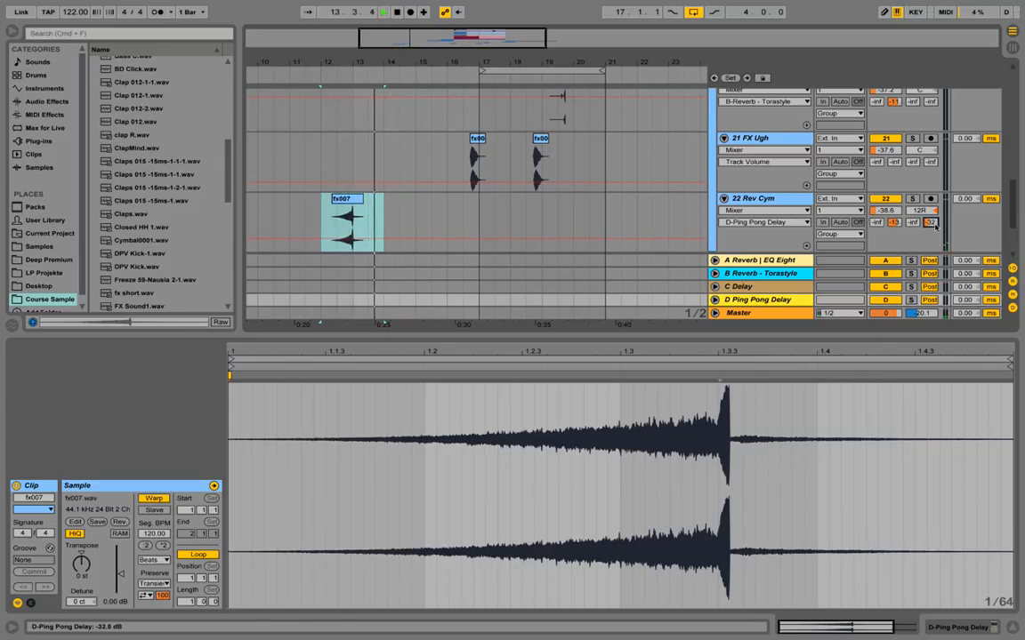
{"action": "key", "text": "space"}
{"action": "left_click_drag", "start_coordinate": [933, 225], "coordinate": [934, 232]}
{"action": "key", "text": "space"}
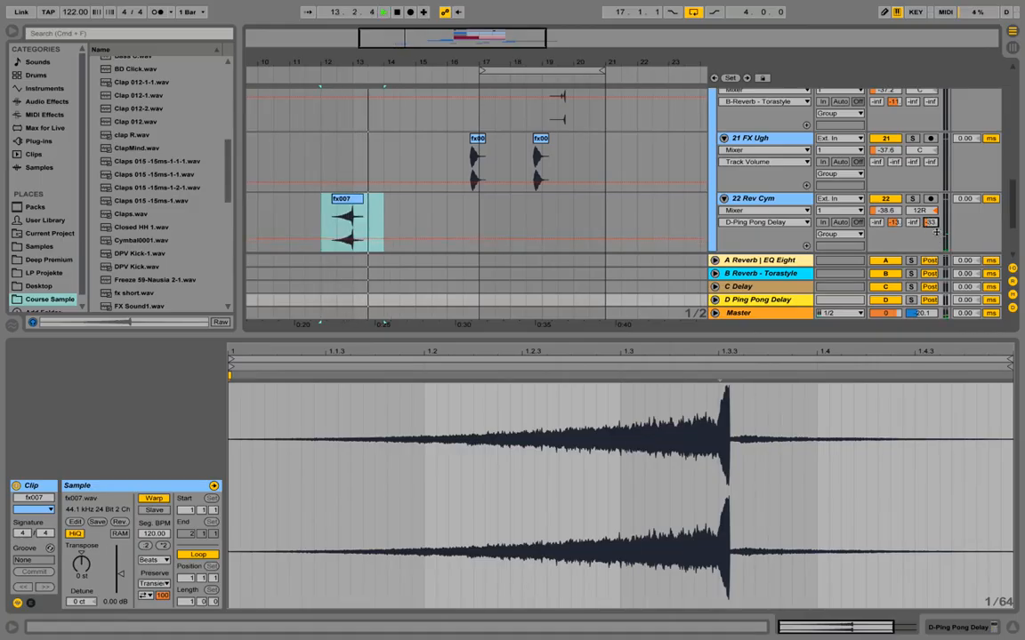
{"action": "key", "text": "space"}
Step: Add an EQ Eight to the Rev Cym track and set its band 1 low cut to 317 Hz
{"action": "left_click", "coordinate": [805, 211]}
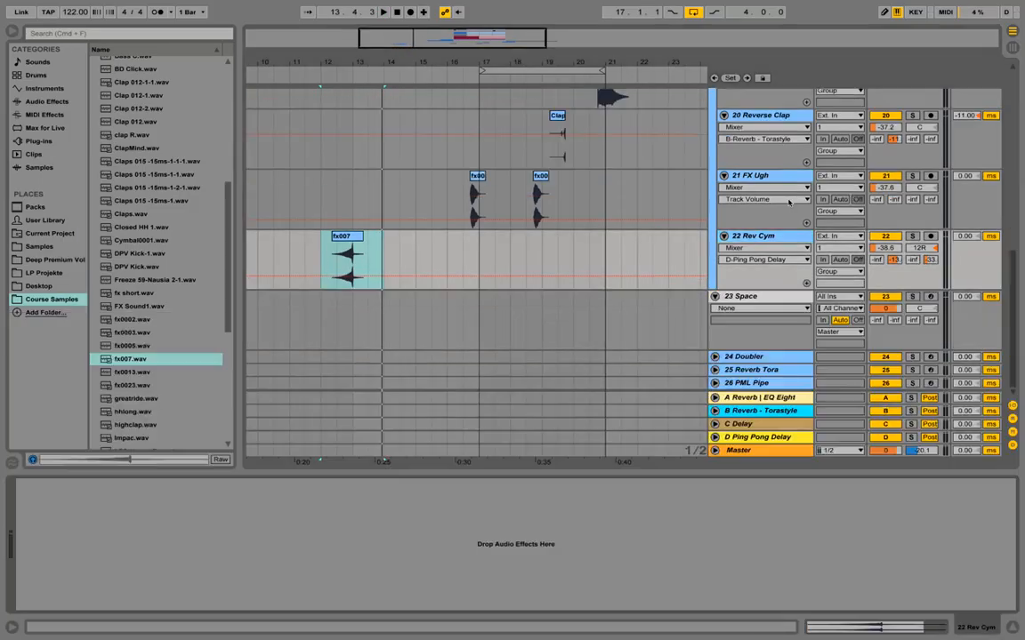
{"action": "left_click", "coordinate": [37, 88]}
{"action": "left_click", "coordinate": [43, 102]}
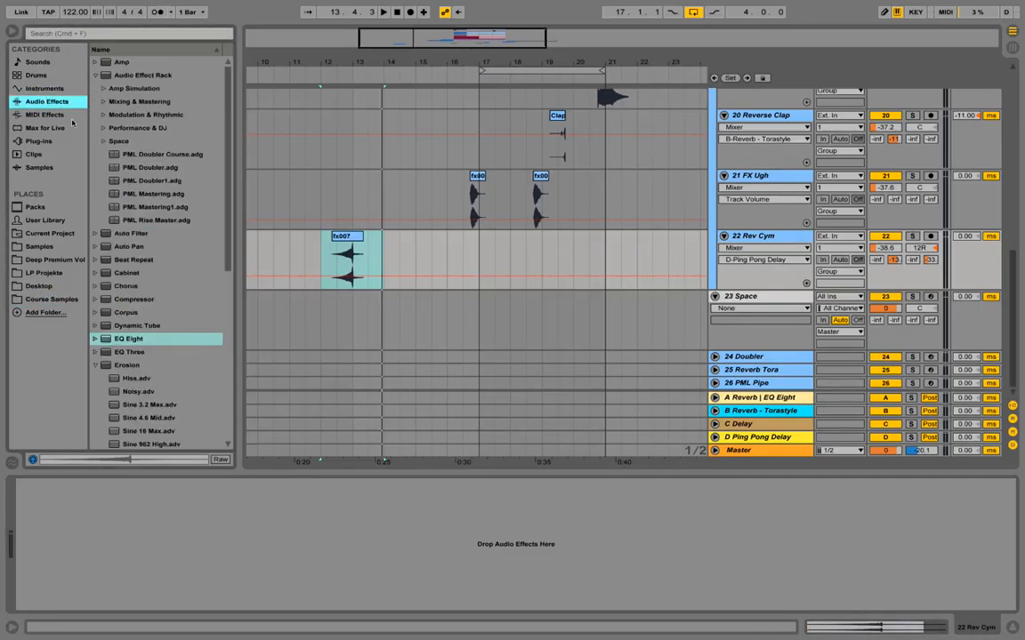
{"action": "left_click_drag", "start_coordinate": [121, 347], "coordinate": [190, 519]}
{"action": "left_click_drag", "start_coordinate": [56, 546], "coordinate": [144, 552]}
{"action": "key", "text": "space"}
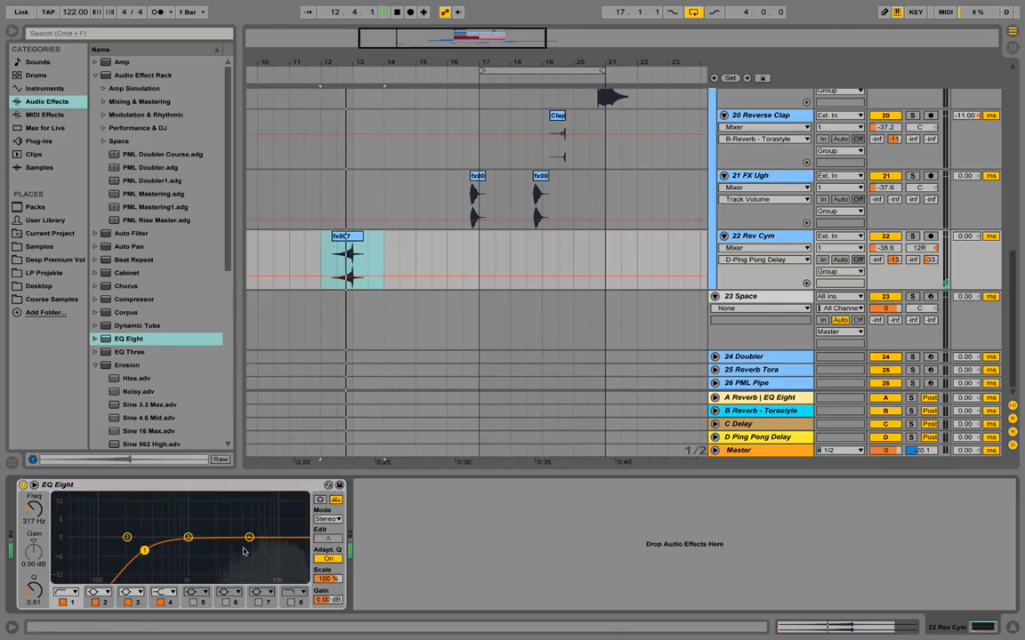
{"action": "key", "text": "space"}
Step: Set EQ Eight band 3 on Rev Cym to 13.4 kHz with -1.61 dB gain and listen to it
{"action": "left_click_drag", "start_coordinate": [187, 537], "coordinate": [271, 497]}
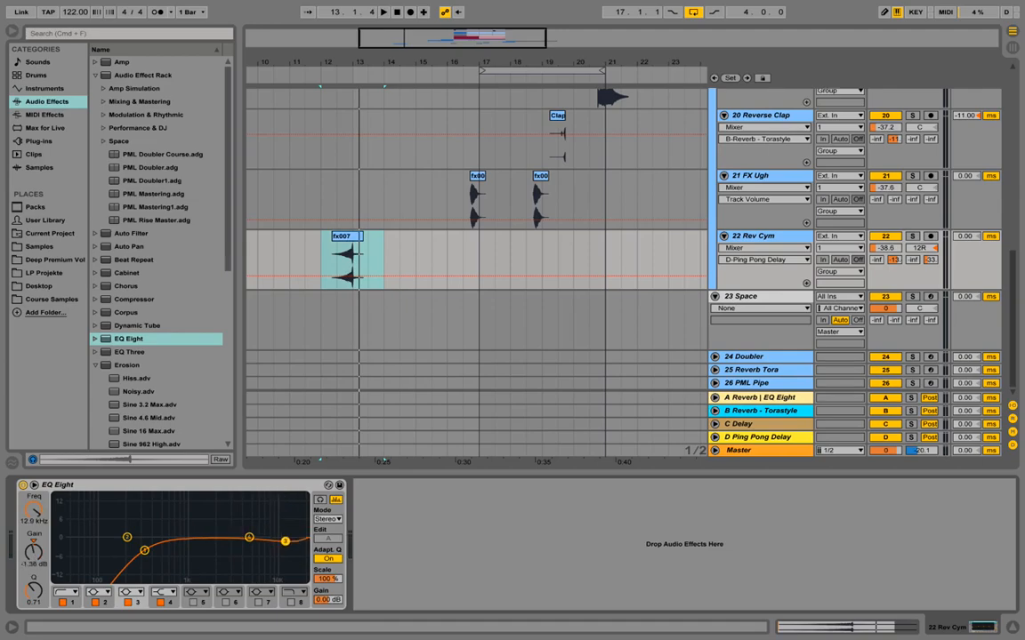
{"action": "key", "text": "space"}
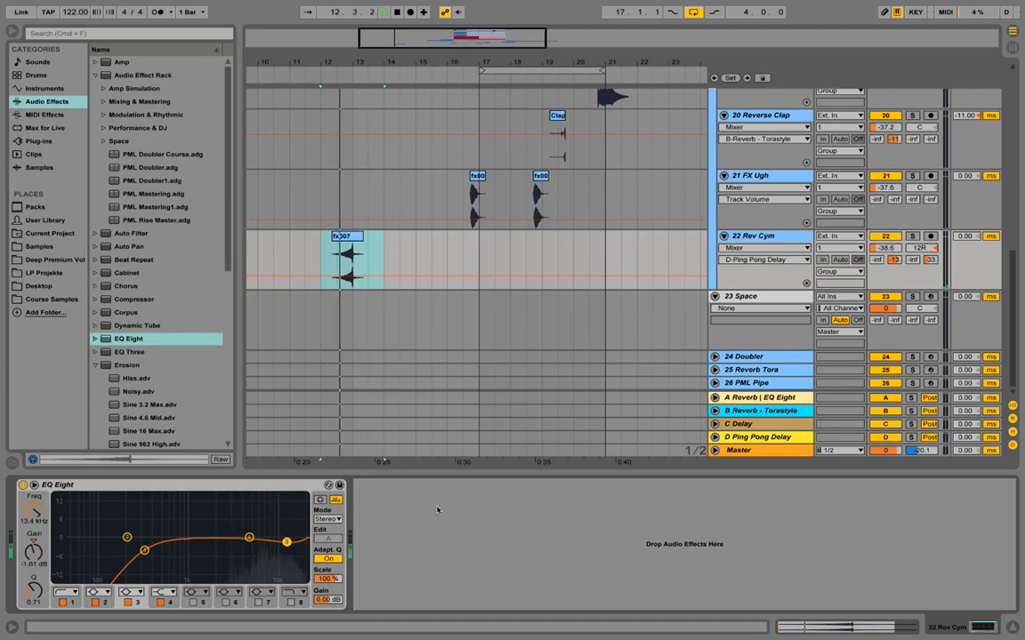
{"action": "key", "text": "space"}
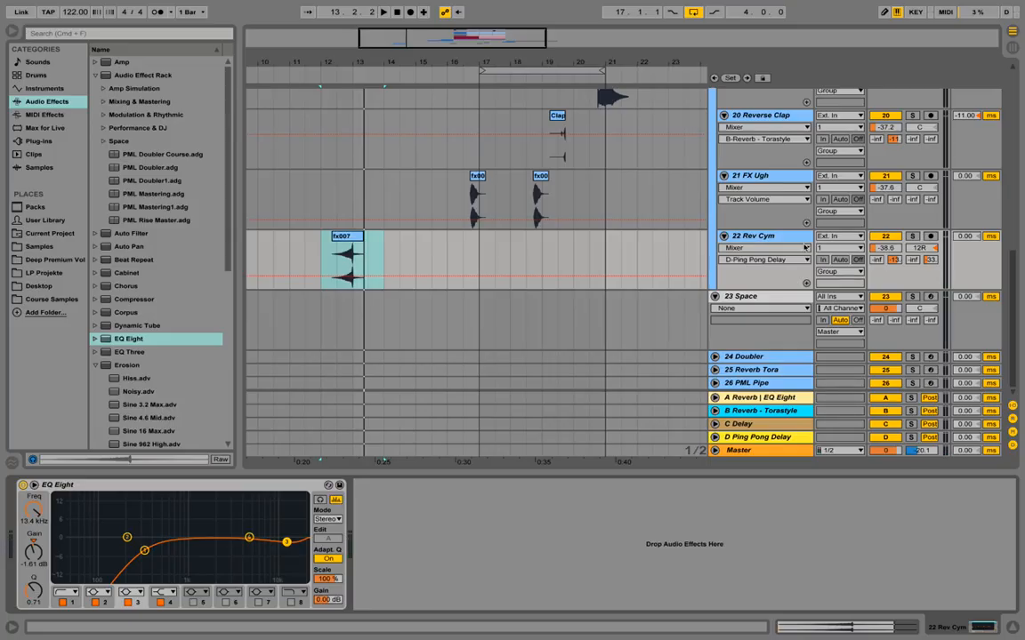
Step: Insert an audio track below Rev Cym and place fx0003.wav from the Course Samples folder on it at 14.3.1
{"action": "right_click", "coordinate": [777, 239]}
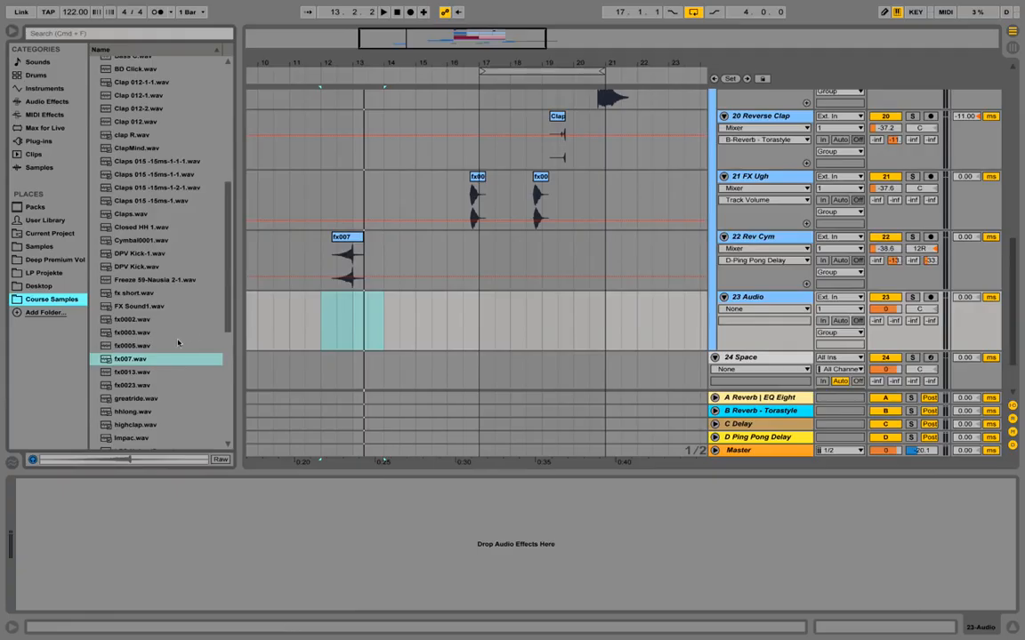
{"action": "left_click_drag", "start_coordinate": [132, 332], "coordinate": [425, 307]}
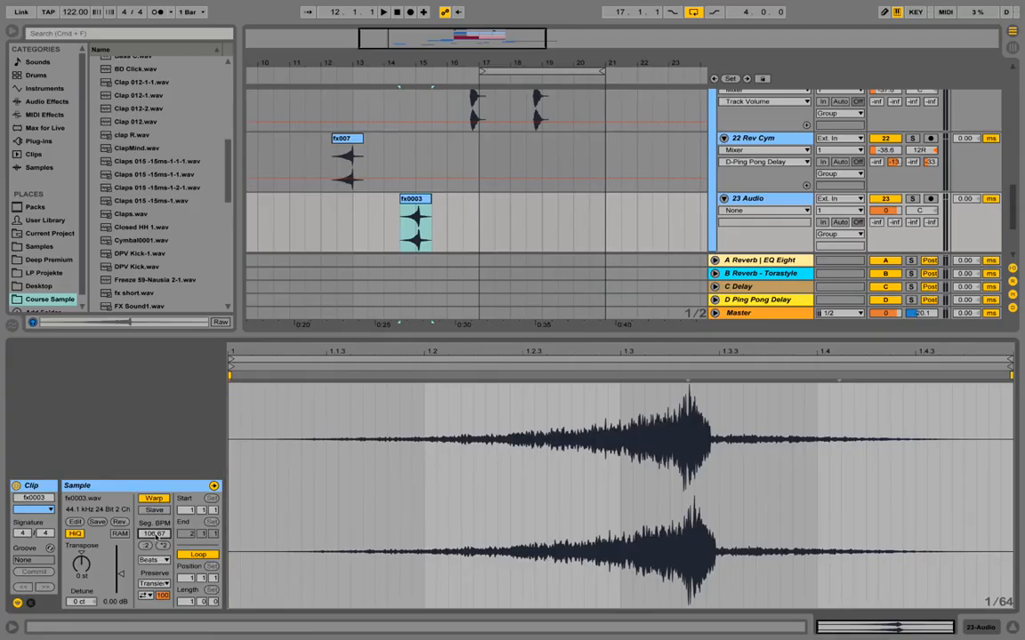
Step: Set the fx0003 clip's segment tempo to 120 BPM and lower track 23's volume to -23.4 dB while auditioning
{"action": "key", "text": "Return"}
{"action": "key", "text": "space"}
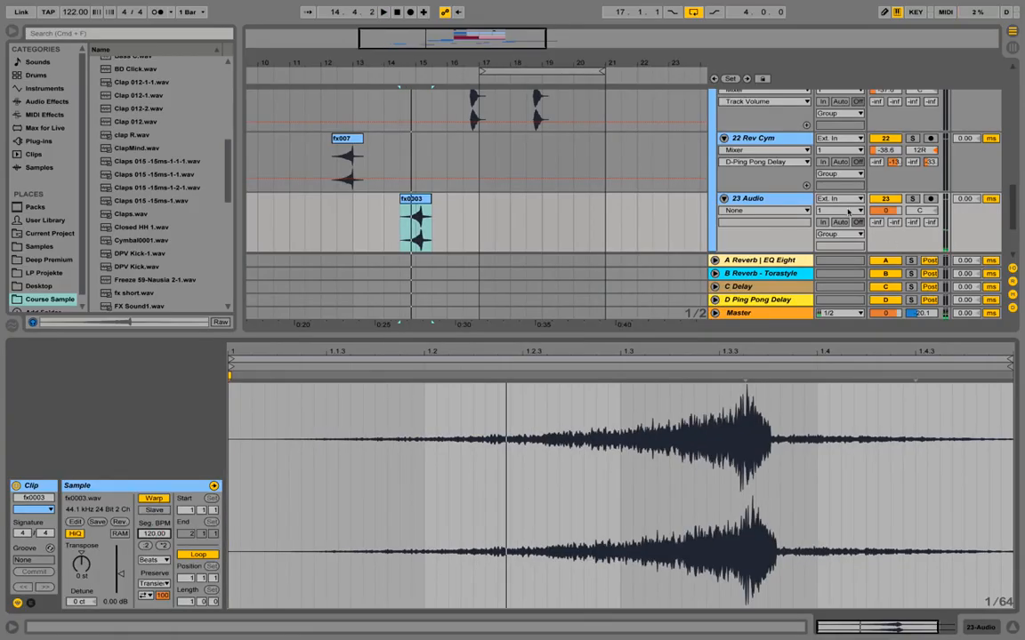
{"action": "mouse_move", "coordinate": [885, 211]}
{"action": "left_mouse_down"}
{"action": "mouse_move", "coordinate": [885, 238]}
{"action": "mouse_move", "coordinate": [891, 218]}
{"action": "left_mouse_up"}
{"action": "key", "text": "space"}
{"action": "key", "text": "space"}
{"action": "key", "text": "space"}
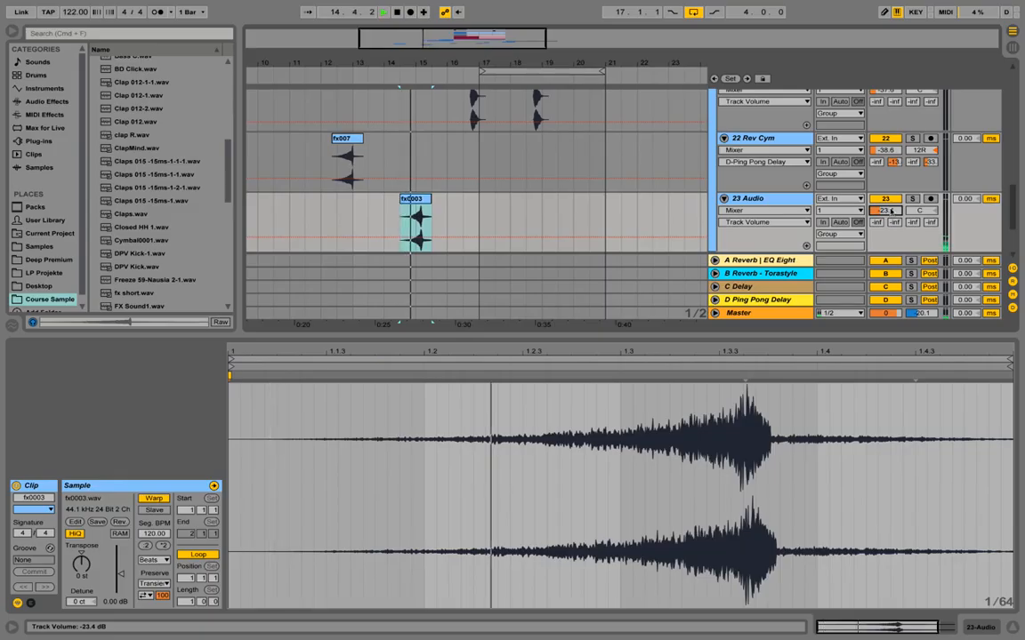
{"action": "key", "text": "space"}
{"action": "key", "text": "space"}
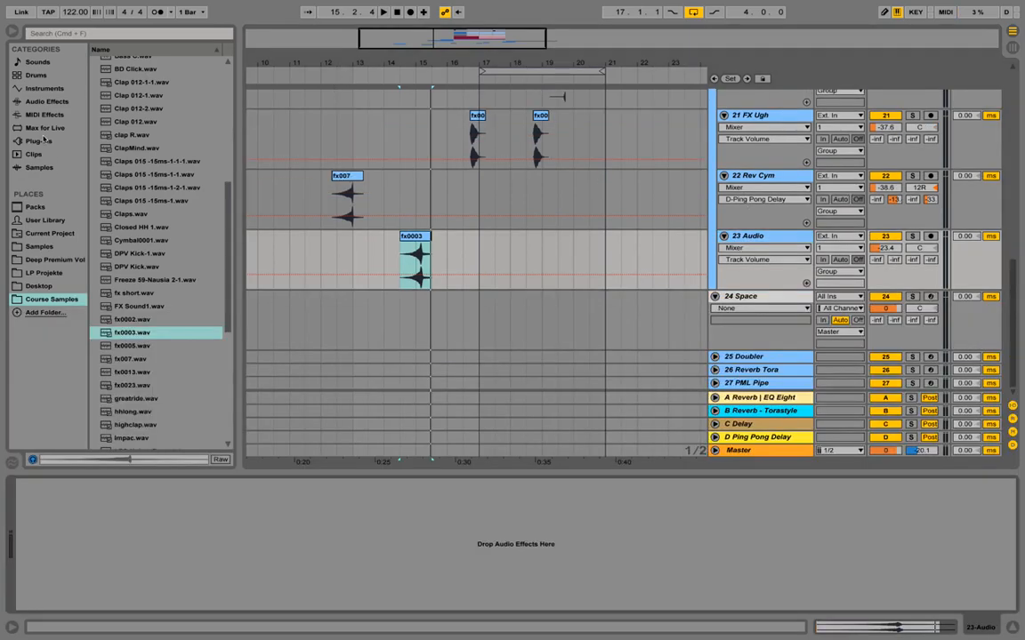
Step: Add the Reverb - Torastyle preset to track 23, set its decay time to about 10.7 s and audition the clip
{"action": "left_click", "coordinate": [32, 100]}
{"action": "left_click", "coordinate": [58, 31]}
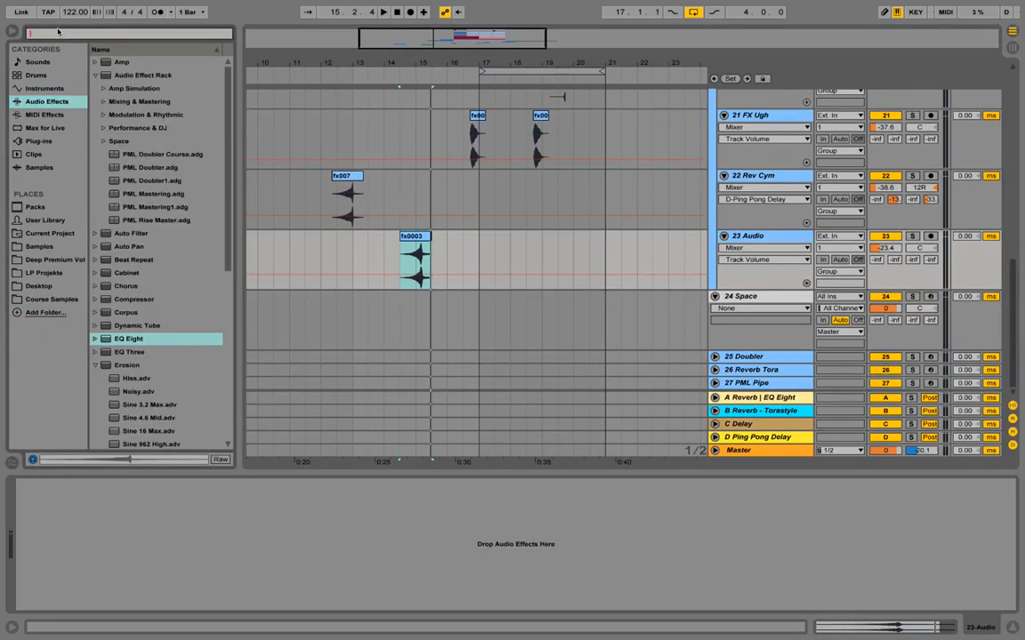
{"action": "type", "text": "tor"}
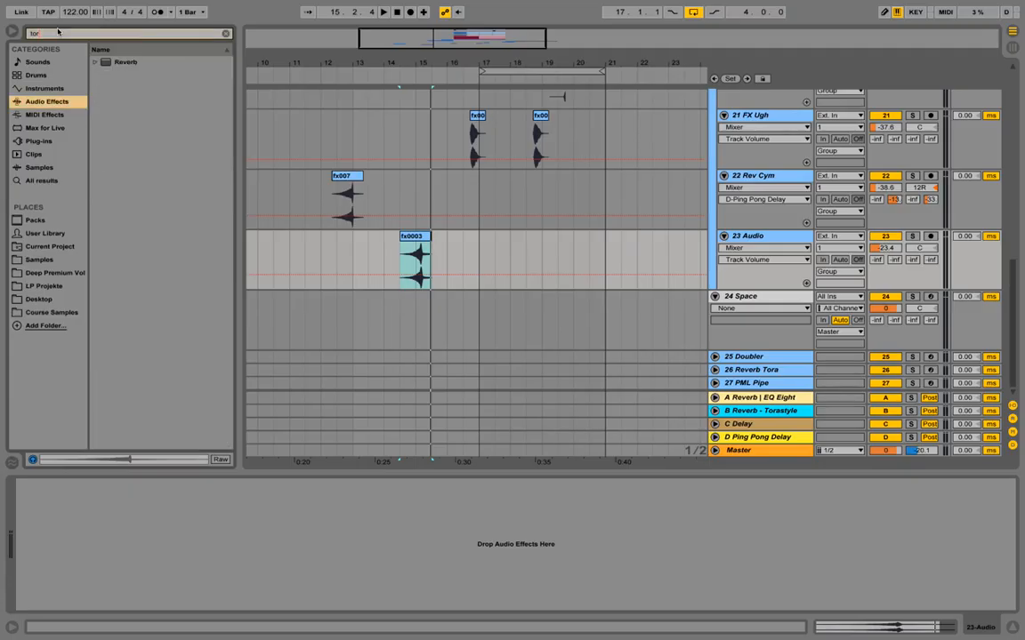
{"action": "left_click", "coordinate": [95, 64]}
{"action": "left_click_drag", "start_coordinate": [152, 88], "coordinate": [339, 426]}
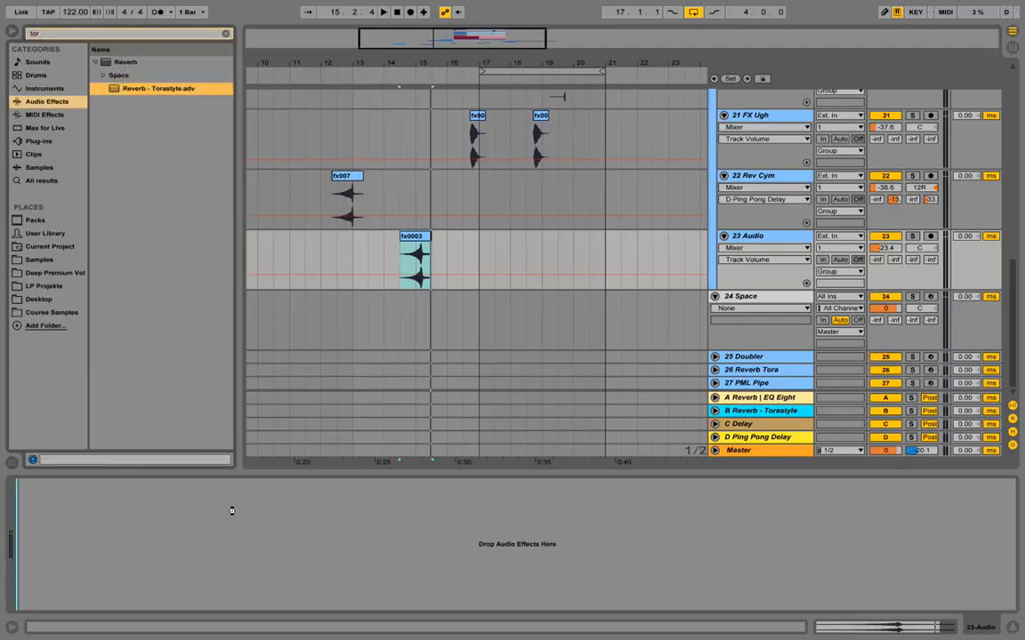
{"action": "left_click_drag", "start_coordinate": [232, 510], "coordinate": [244, 483]}
{"action": "mouse_move", "coordinate": [198, 593]}
{"action": "left_mouse_down"}
{"action": "mouse_move", "coordinate": [197, 570]}
{"action": "mouse_move", "coordinate": [198, 597]}
{"action": "left_mouse_up"}
{"action": "key", "text": "space"}
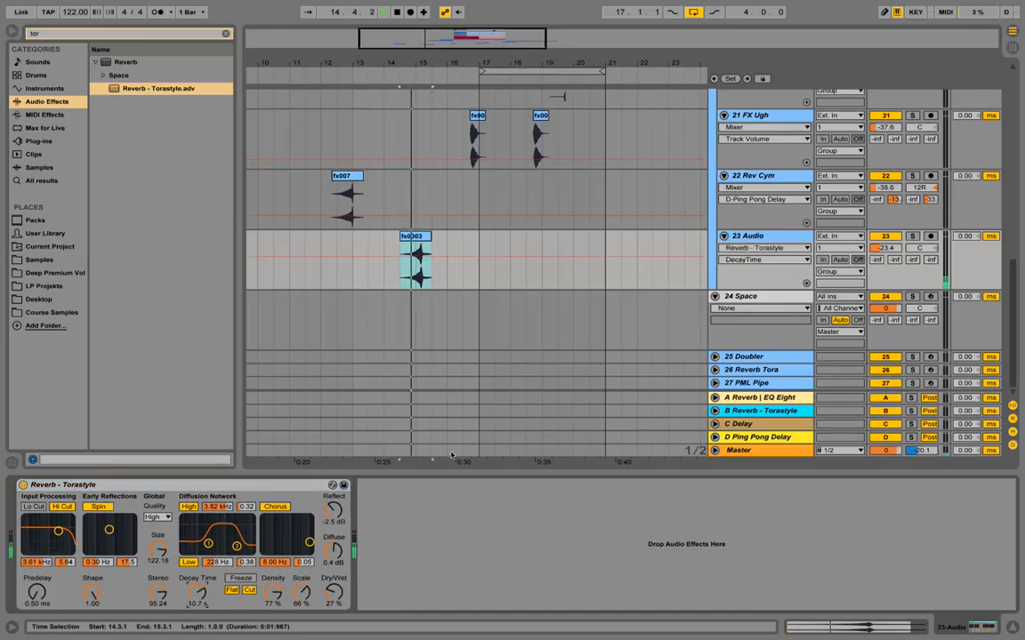
Step: Set the Torastyle reverb on track 23 to 63 % dry/wet and 3.1 dB diffuse level while auditioning the fx0003 clip
{"action": "key", "text": "space"}
{"action": "left_click_drag", "start_coordinate": [334, 591], "coordinate": [334, 569]}
{"action": "key", "text": "space"}
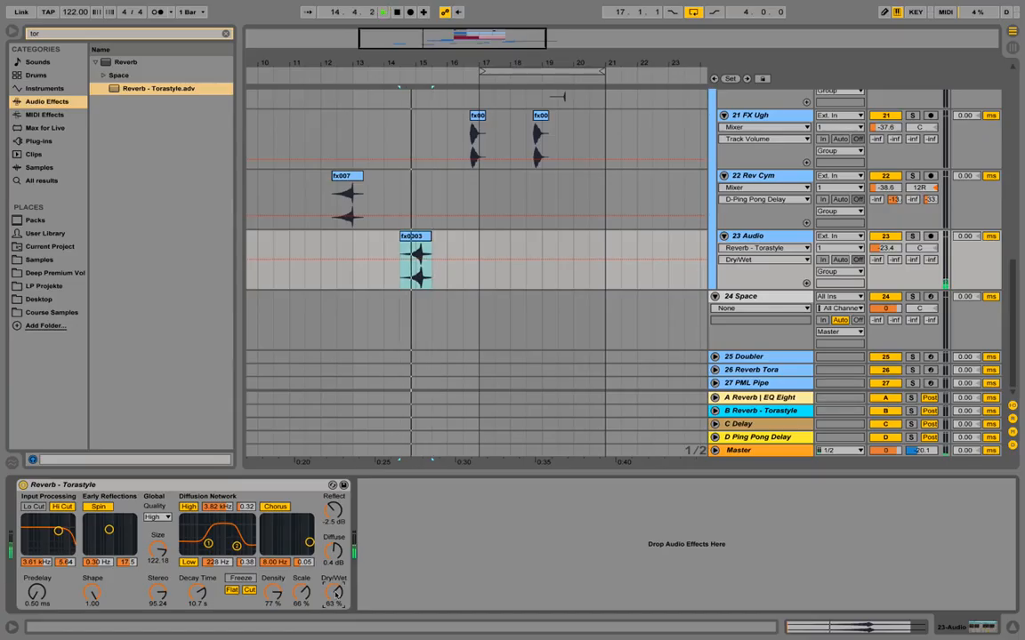
{"action": "key", "text": "space"}
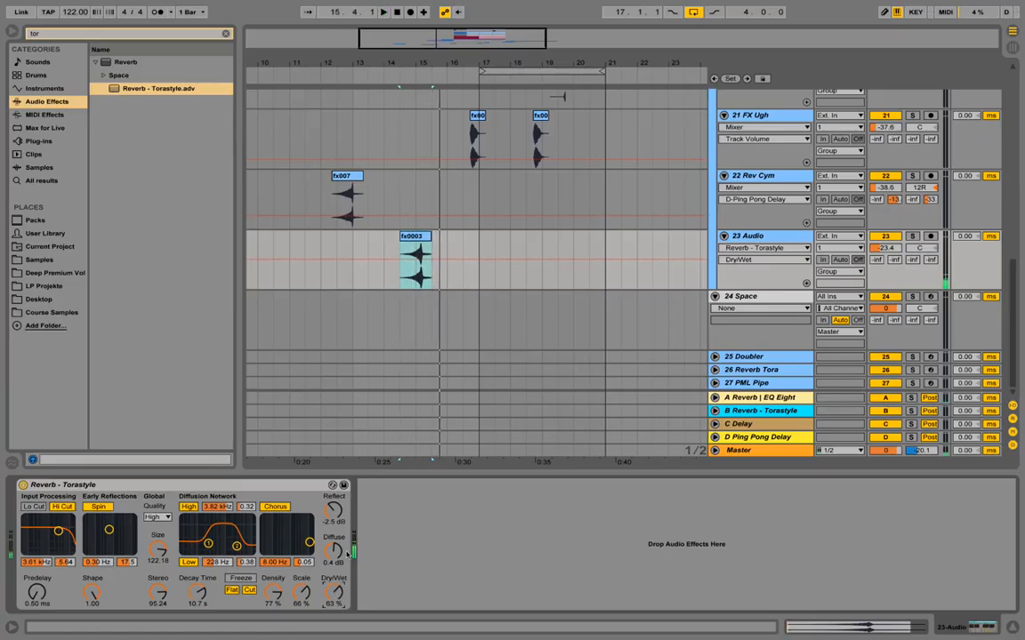
{"action": "left_click_drag", "start_coordinate": [336, 551], "coordinate": [336, 537]}
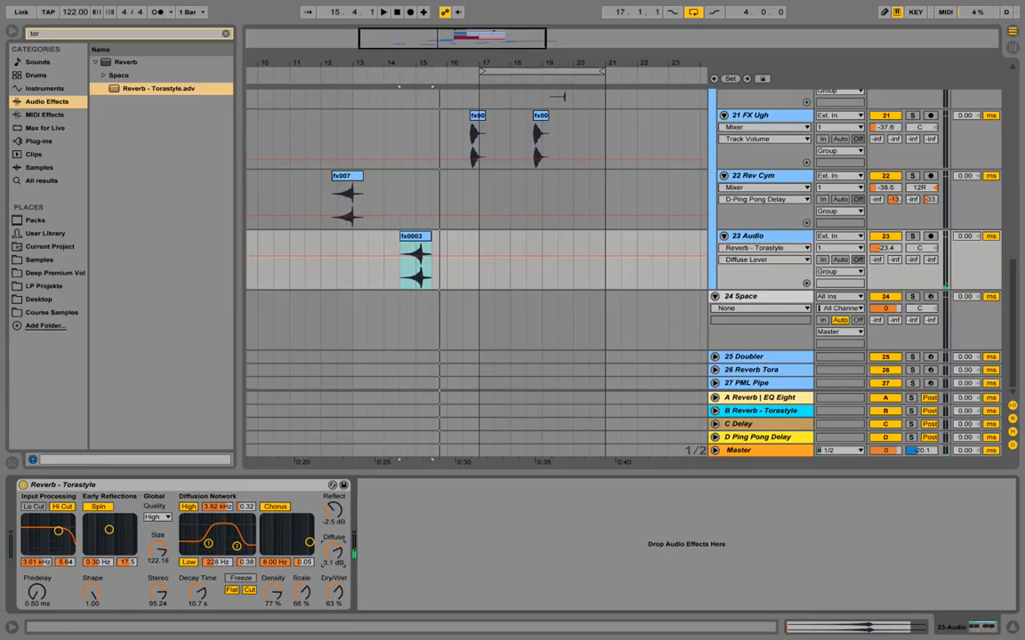
{"action": "key", "text": "space"}
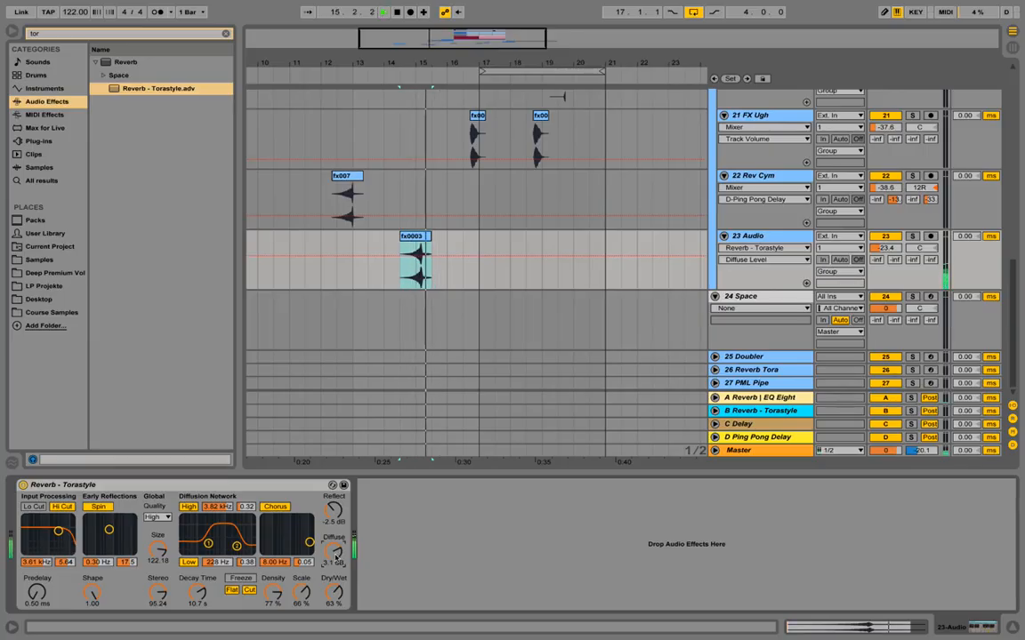
{"action": "key", "text": "space"}
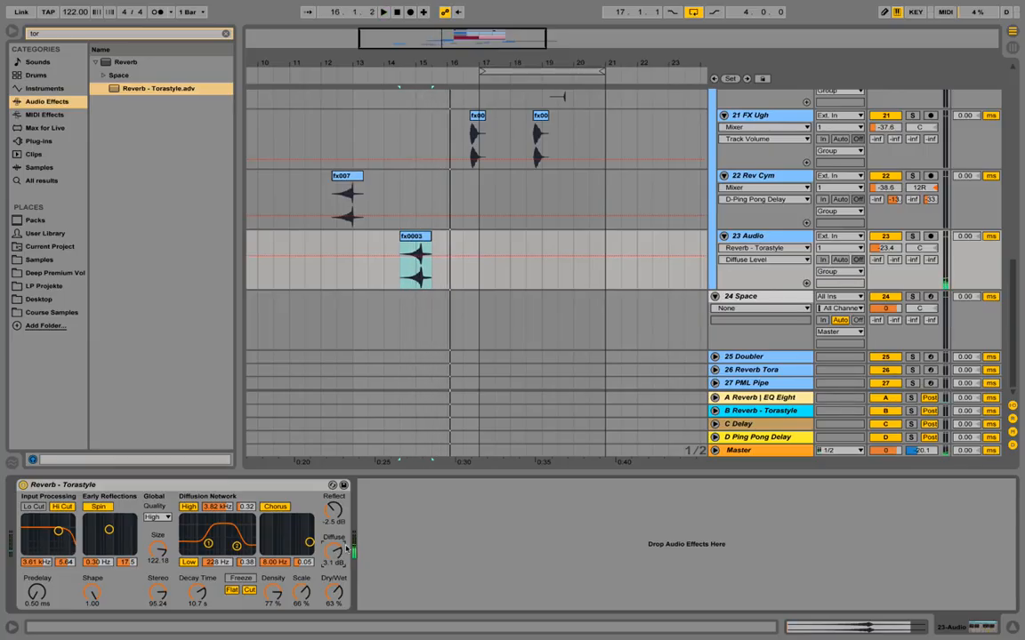
Step: Lower track 23 to -24.2 dB and add an EQ Eight after its reverb with the band 1 low cut at 1.25 kHz
{"action": "left_click_drag", "start_coordinate": [893, 246], "coordinate": [893, 249]}
{"action": "left_click", "coordinate": [65, 101]}
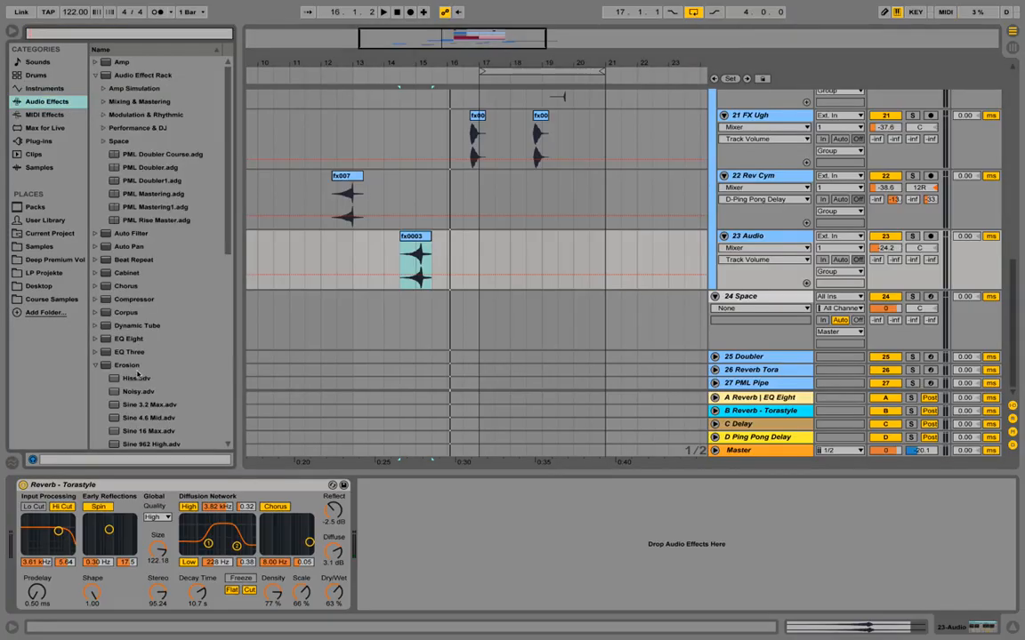
{"action": "left_click_drag", "start_coordinate": [128, 341], "coordinate": [534, 529]}
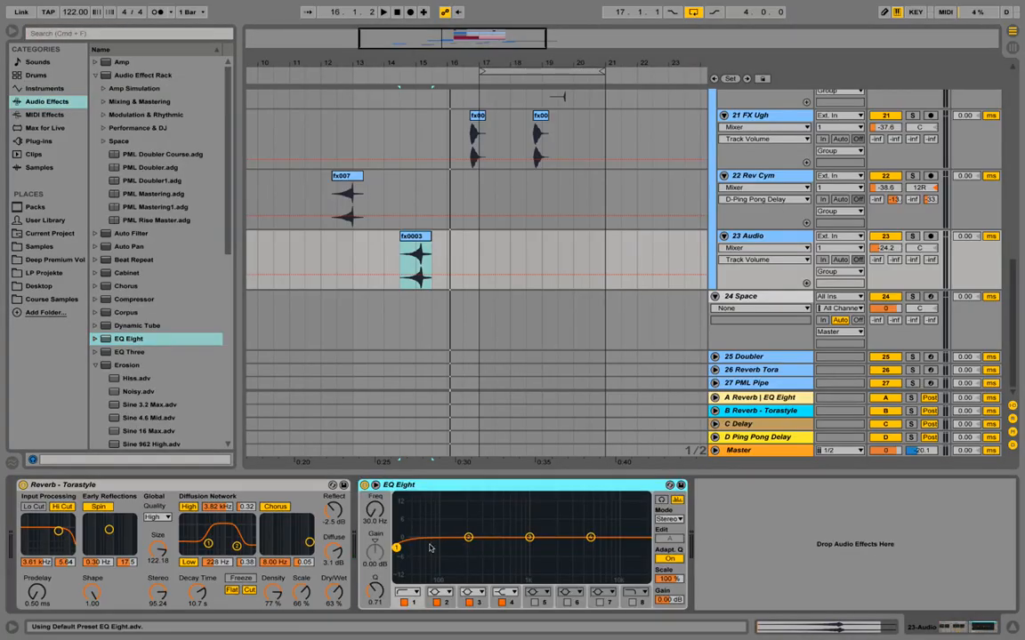
{"action": "left_click_drag", "start_coordinate": [397, 548], "coordinate": [535, 546]}
{"action": "key", "text": "space"}
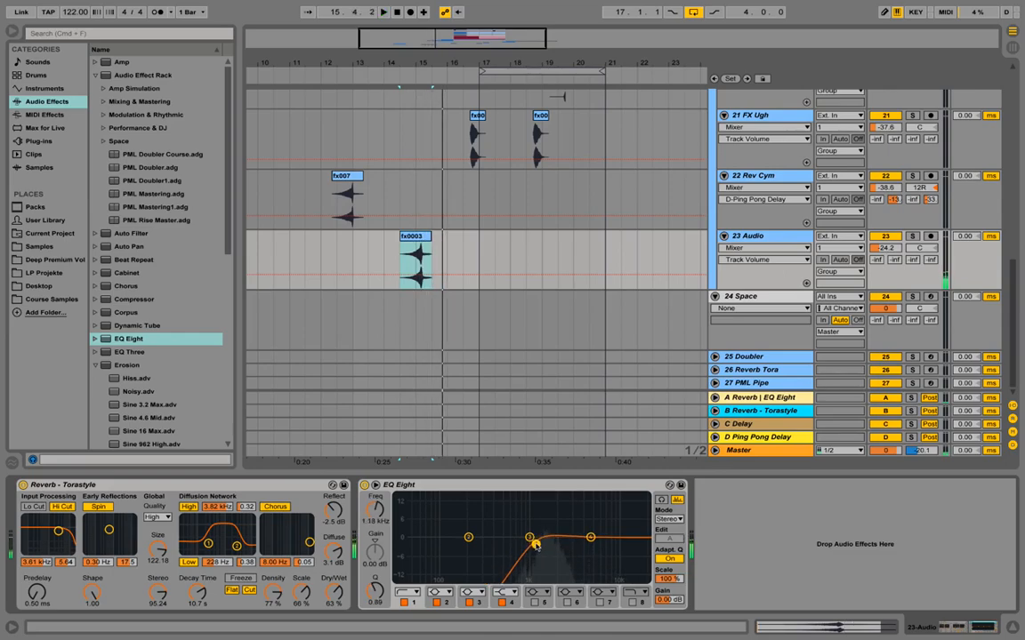
{"action": "key", "text": "space"}
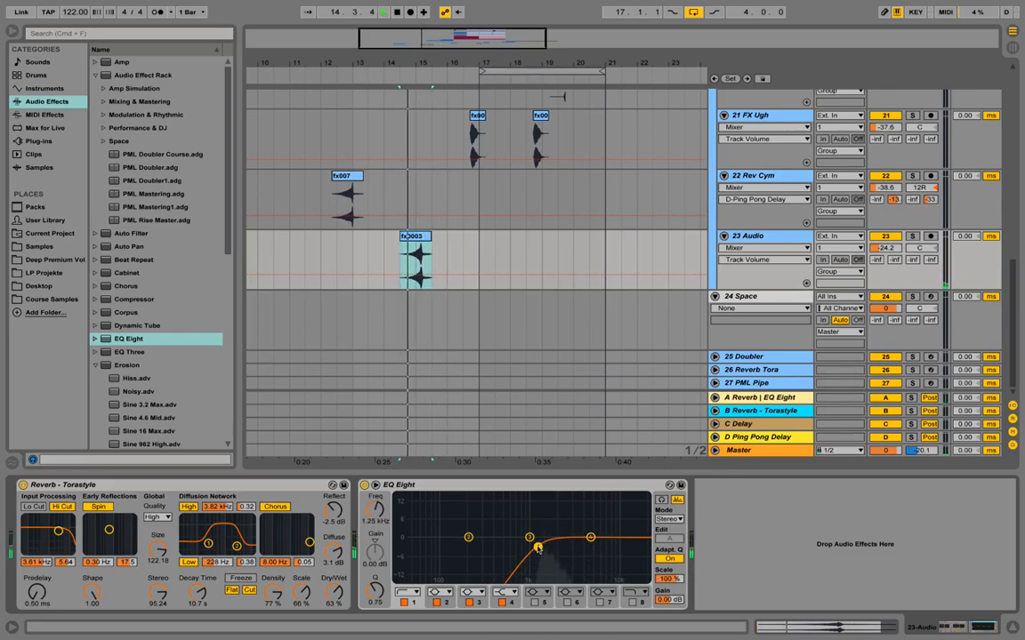
{"action": "key", "text": "space"}
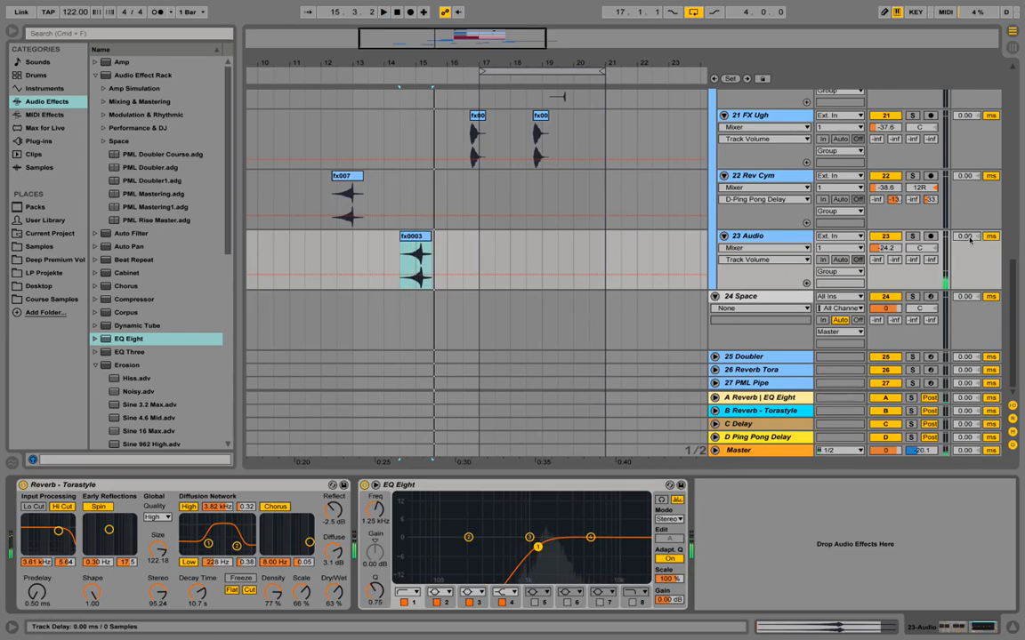
Step: Pan track 23 to 10L, audition it and rename the track Fx Ahhh
{"action": "left_click_drag", "start_coordinate": [927, 251], "coordinate": [928, 261]}
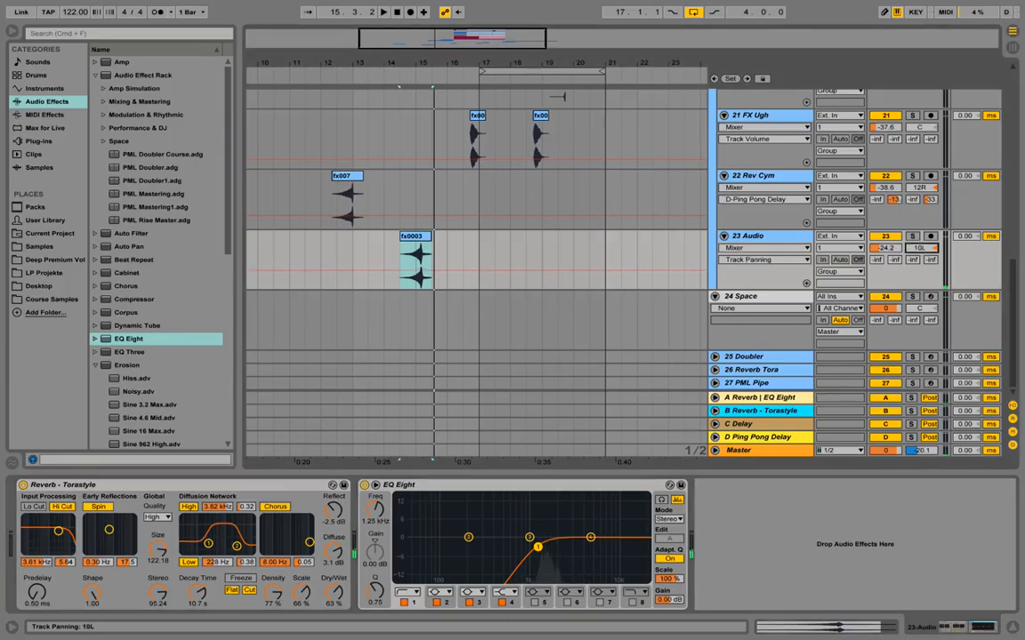
{"action": "key", "text": "space"}
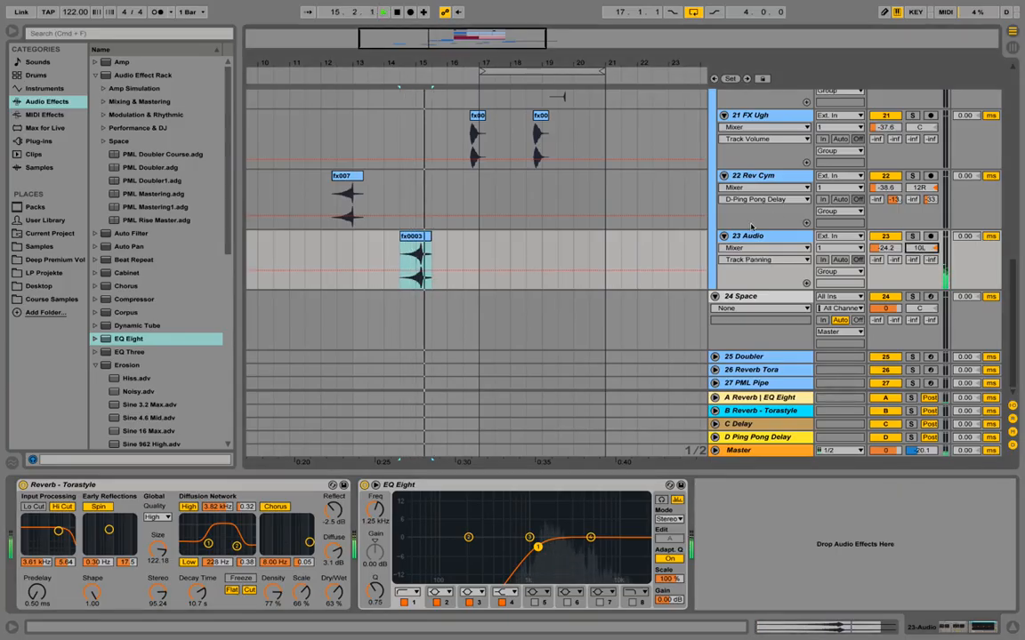
{"action": "key", "text": "space"}
{"action": "right_click", "coordinate": [754, 236]}
{"action": "left_click", "coordinate": [799, 289]}
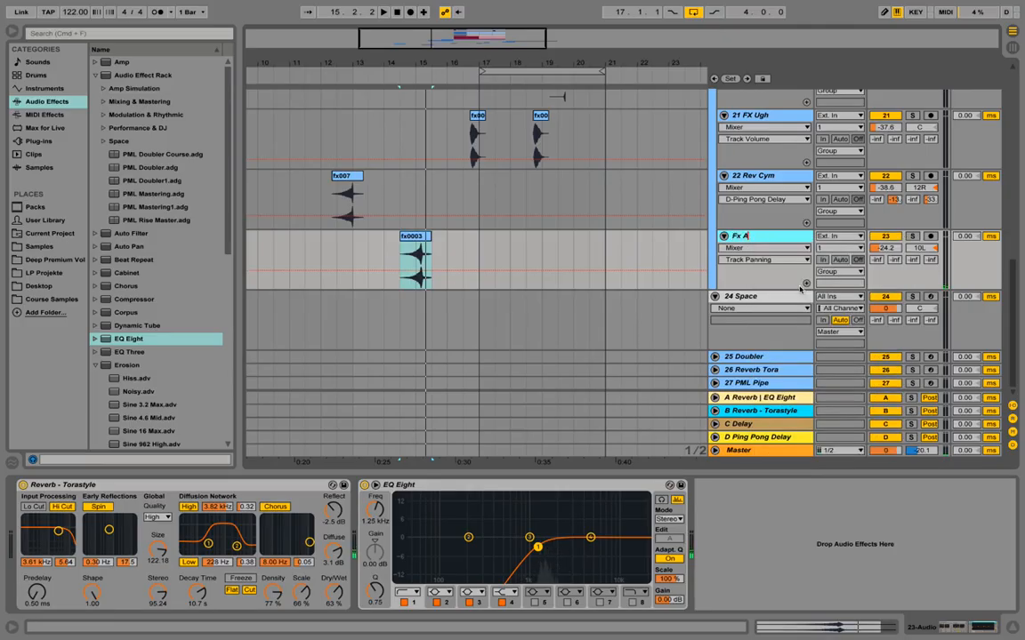
Step: Lower the Fx Ahhh track's volume to -27.0 dB while playing the arrangement
{"action": "key", "text": "space"}
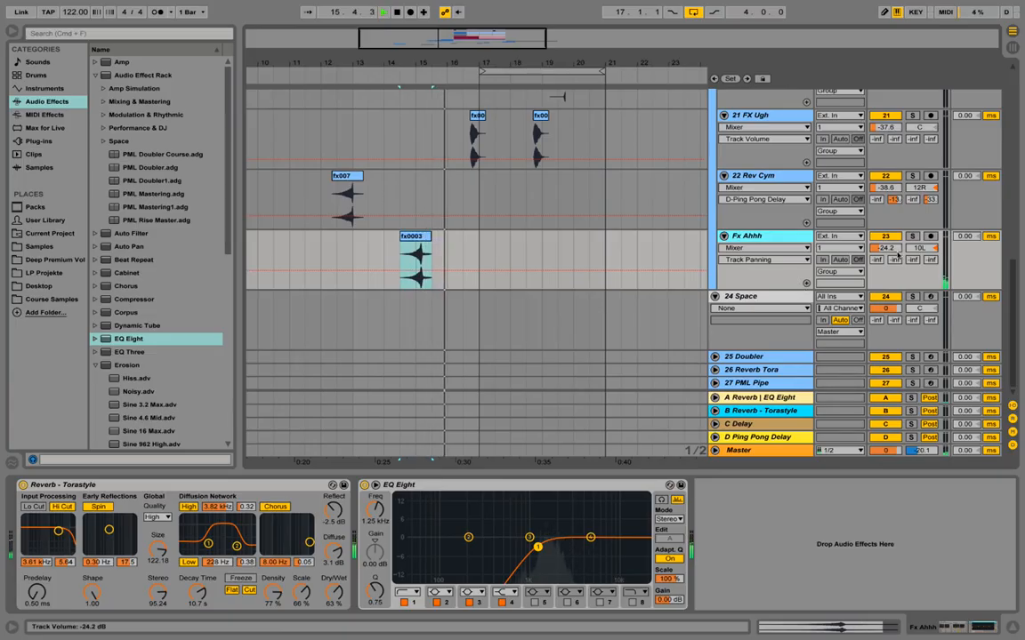
{"action": "left_click_drag", "start_coordinate": [887, 247], "coordinate": [895, 253]}
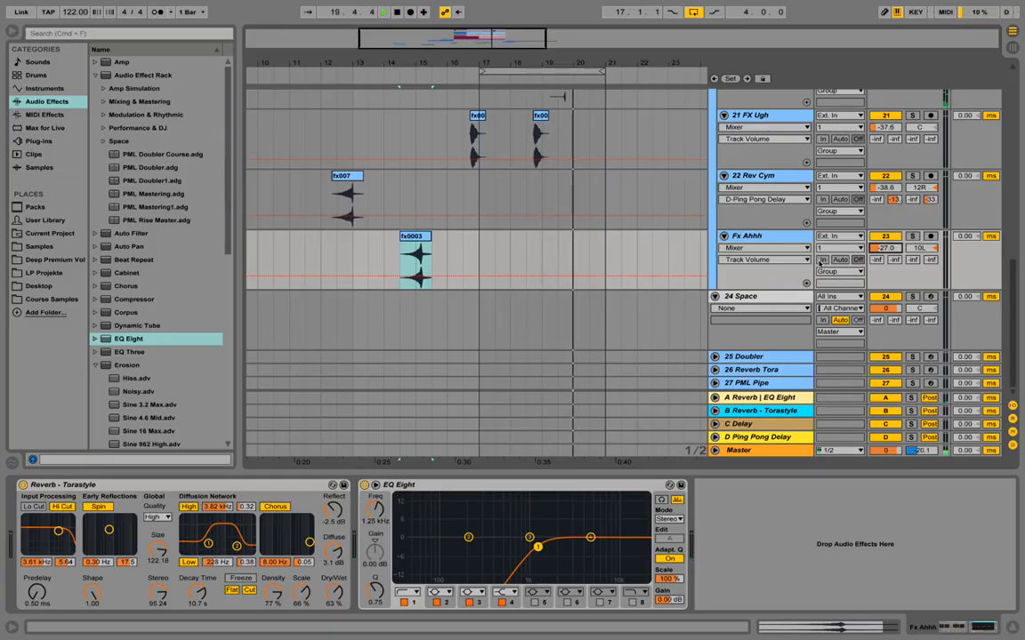
{"action": "key", "text": "space"}
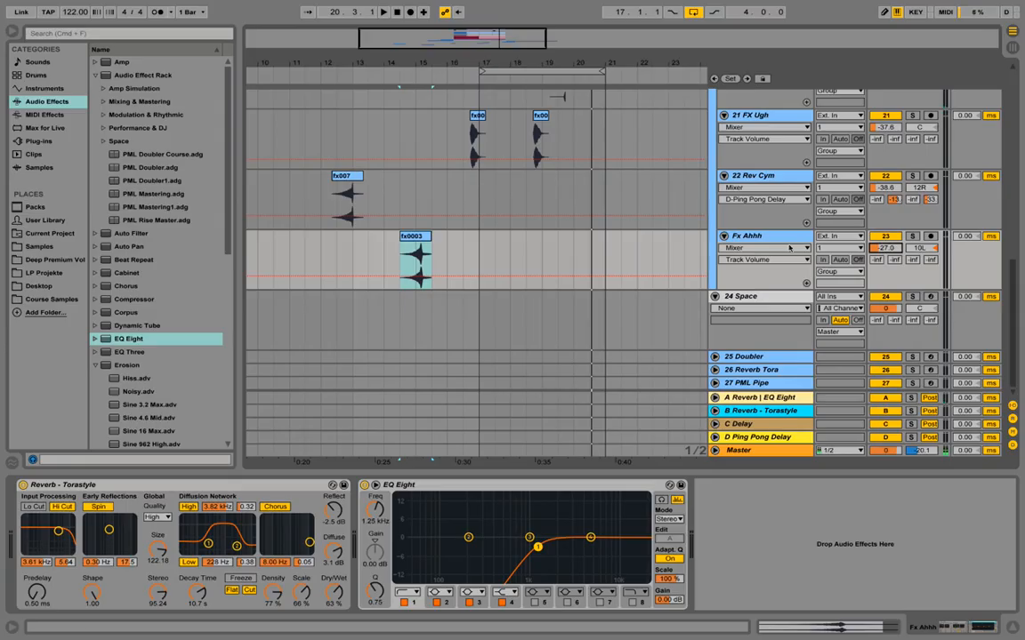
Step: Insert an audio track below Fx Ahhh and preview Tok.wav from the Course Samples folder
{"action": "right_click", "coordinate": [771, 237]}
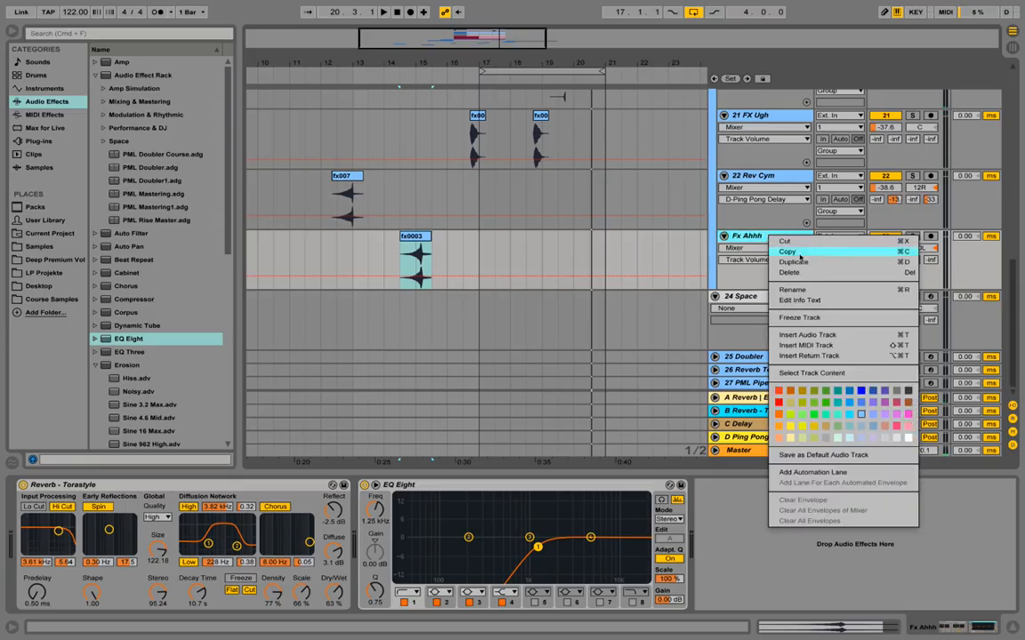
{"action": "left_click", "coordinate": [821, 336]}
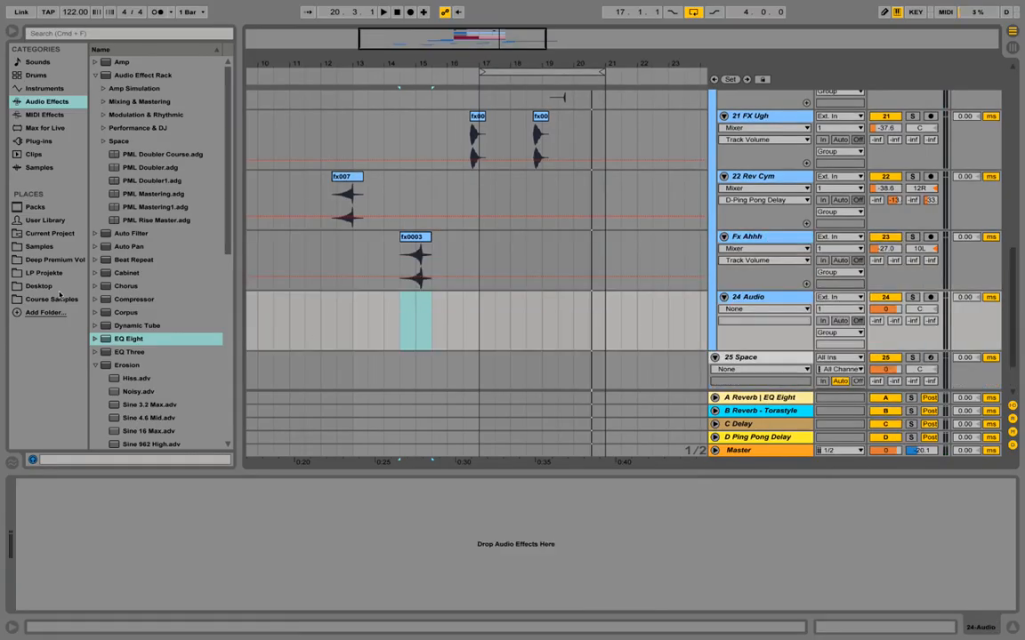
{"action": "left_click", "coordinate": [61, 300]}
{"action": "scroll", "coordinate": [172, 318], "scroll_direction": "down", "scroll_amount": 5}
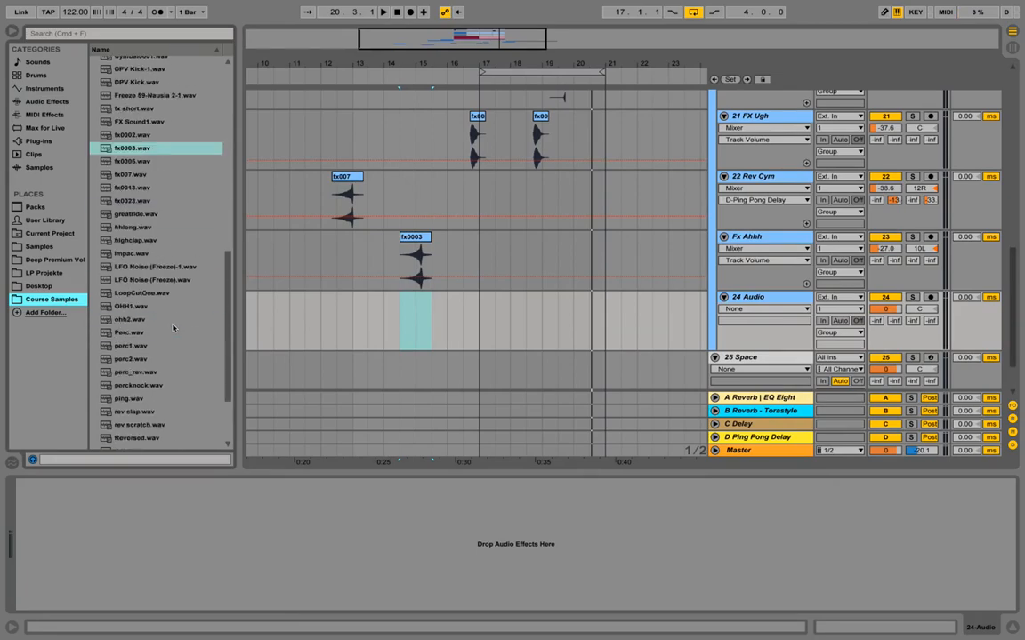
{"action": "scroll", "coordinate": [174, 329], "scroll_direction": "down", "scroll_amount": 3}
{"action": "left_click", "coordinate": [127, 403]}
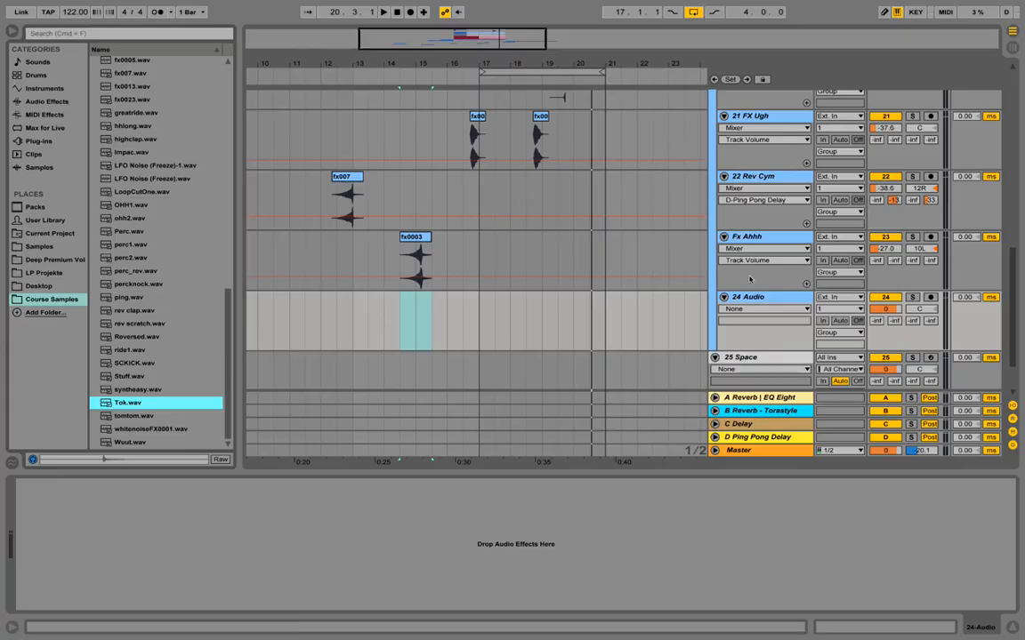
Step: Duplicate the Fx Ahhh track, replace the copied clip with Tok.wav at 16.3.1 and check the sample's waveform
{"action": "left_click", "coordinate": [751, 236]}
{"action": "right_click", "coordinate": [754, 239]}
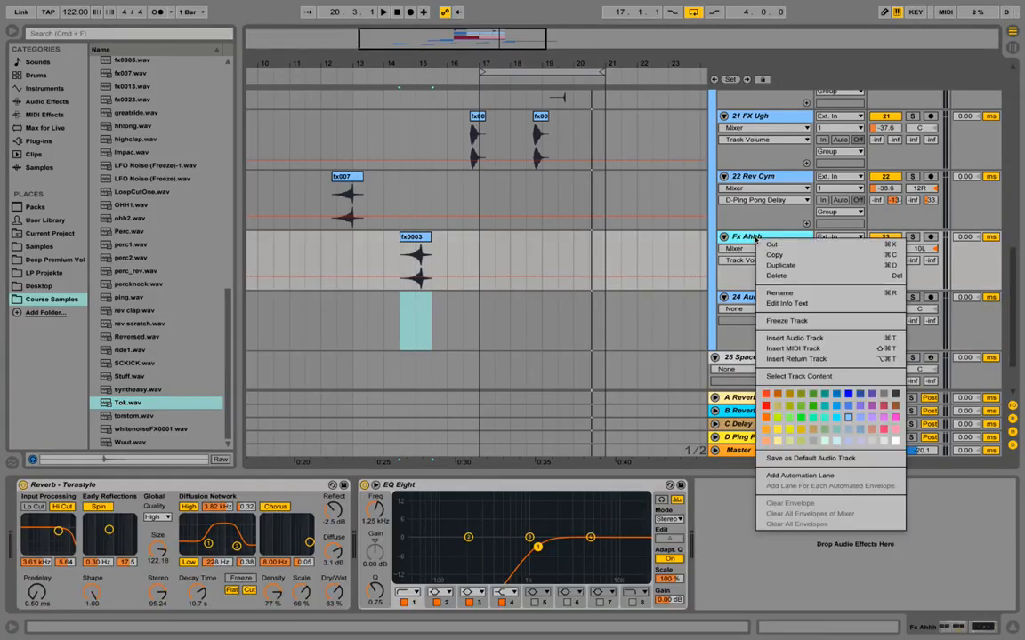
{"action": "left_click", "coordinate": [791, 265]}
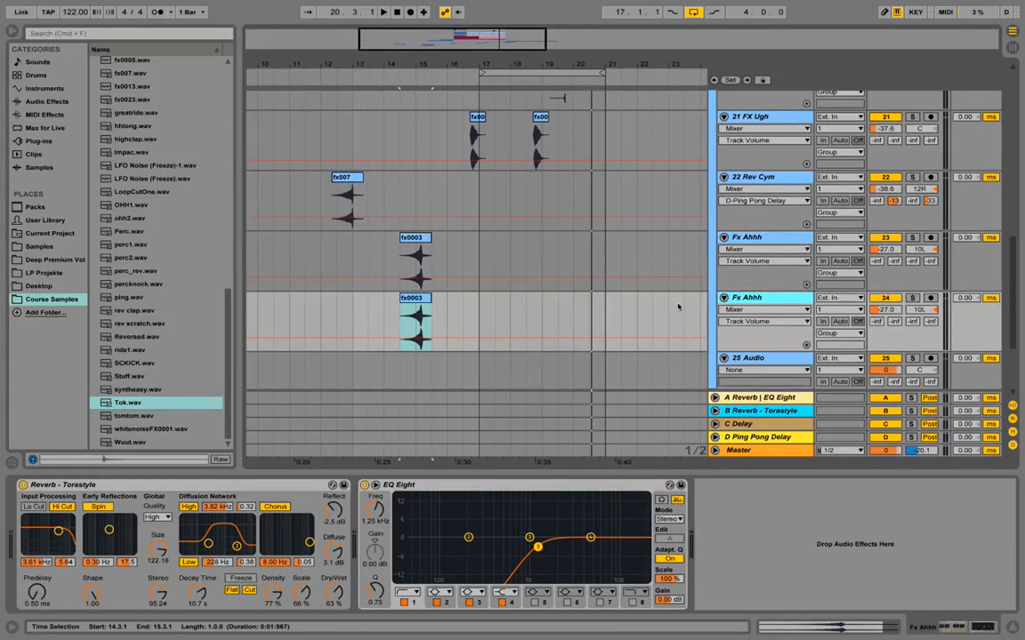
{"action": "key", "text": "Delete"}
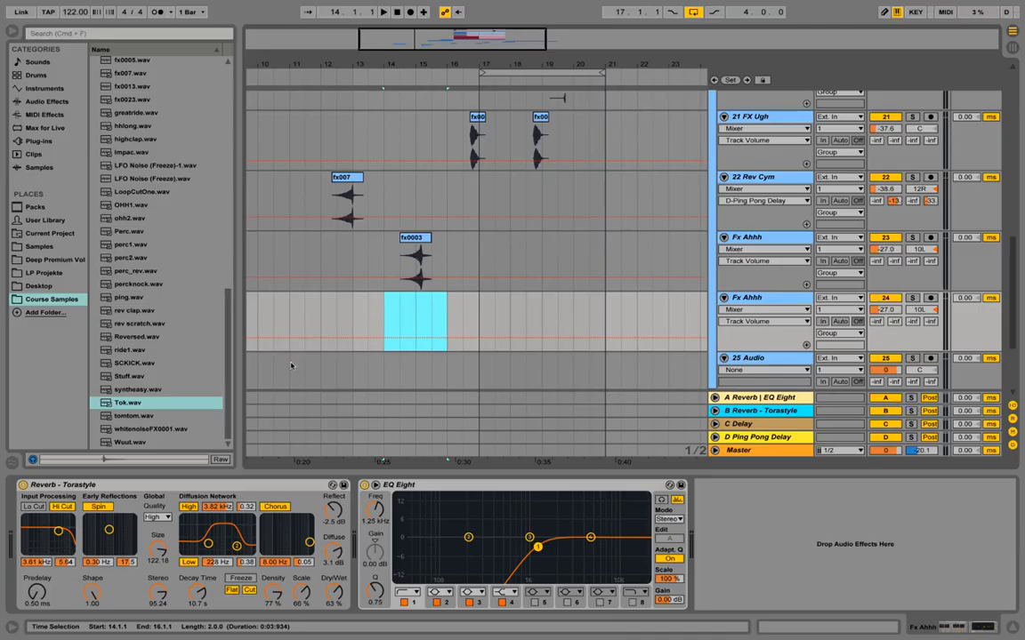
{"action": "left_click_drag", "start_coordinate": [127, 402], "coordinate": [474, 330]}
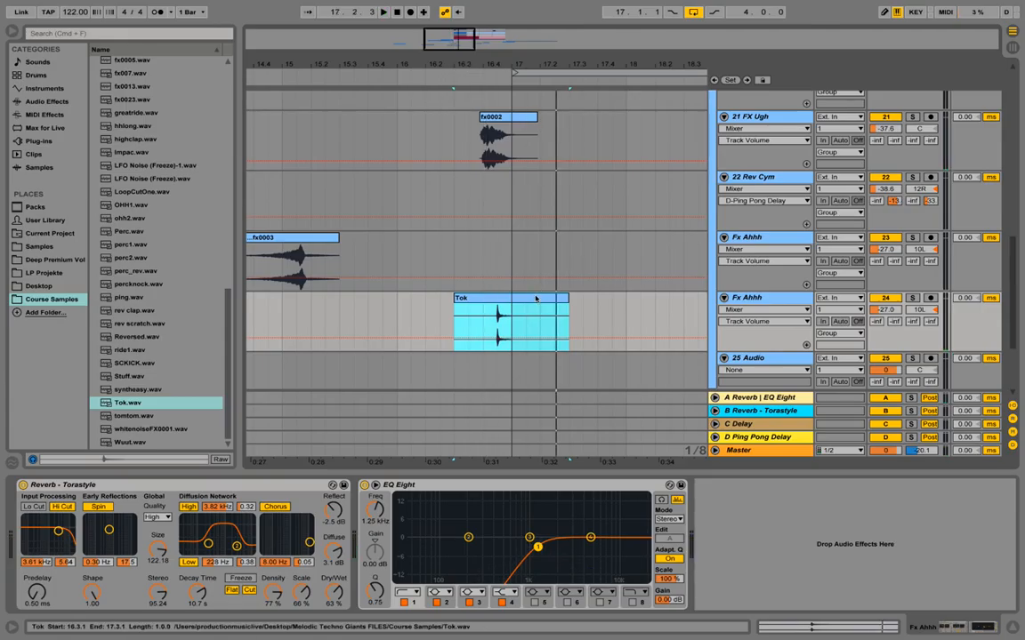
{"action": "double_click", "coordinate": [535, 298]}
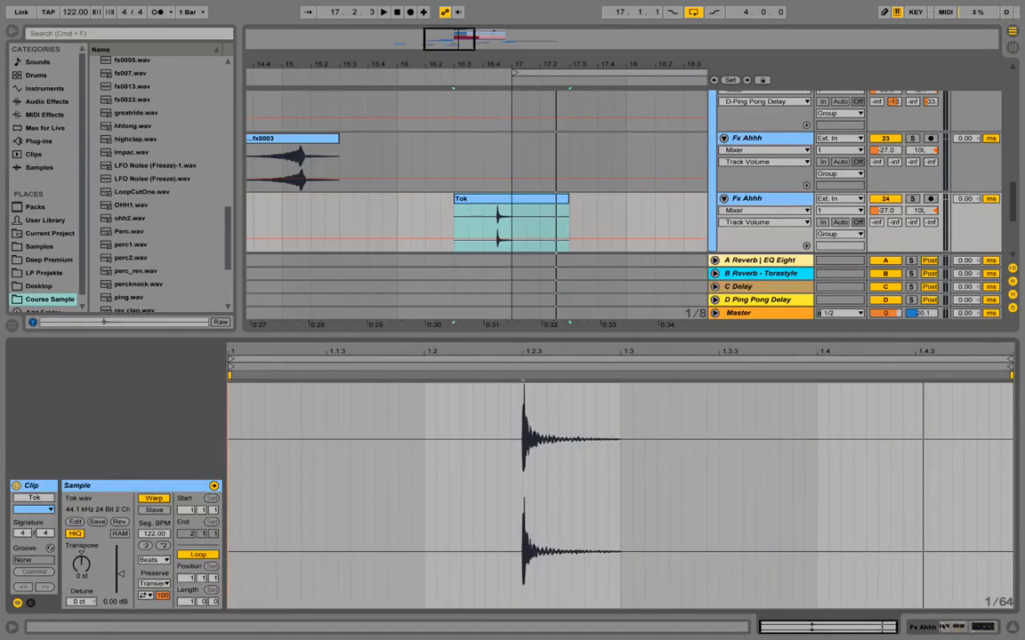
{"action": "left_click", "coordinate": [945, 626]}
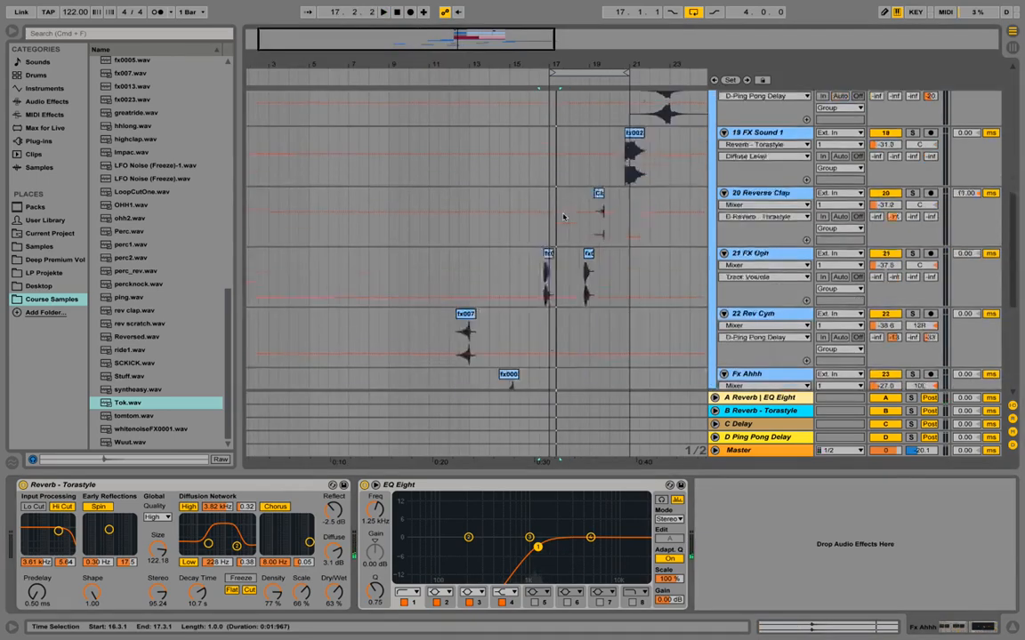
Step: Extend the Sidechain, DPV Kick-1-1 and all drum clips from Perc through Perc Rev to bar 33, and lengthen the loop to 16 bars
{"action": "scroll", "coordinate": [565, 219], "scroll_direction": "down", "scroll_amount": 4}
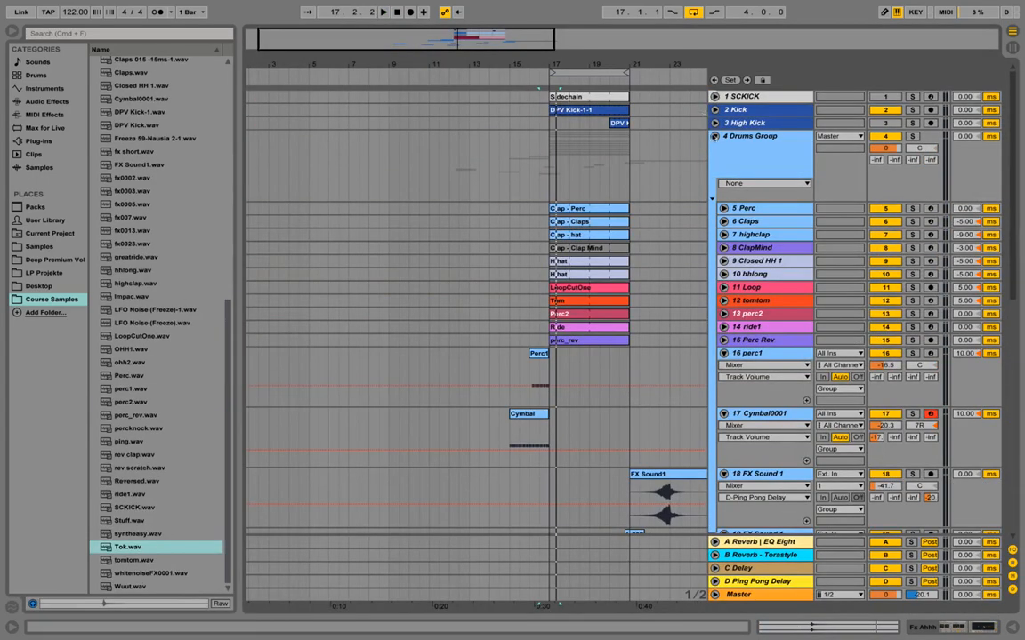
{"action": "left_click", "coordinate": [714, 136]}
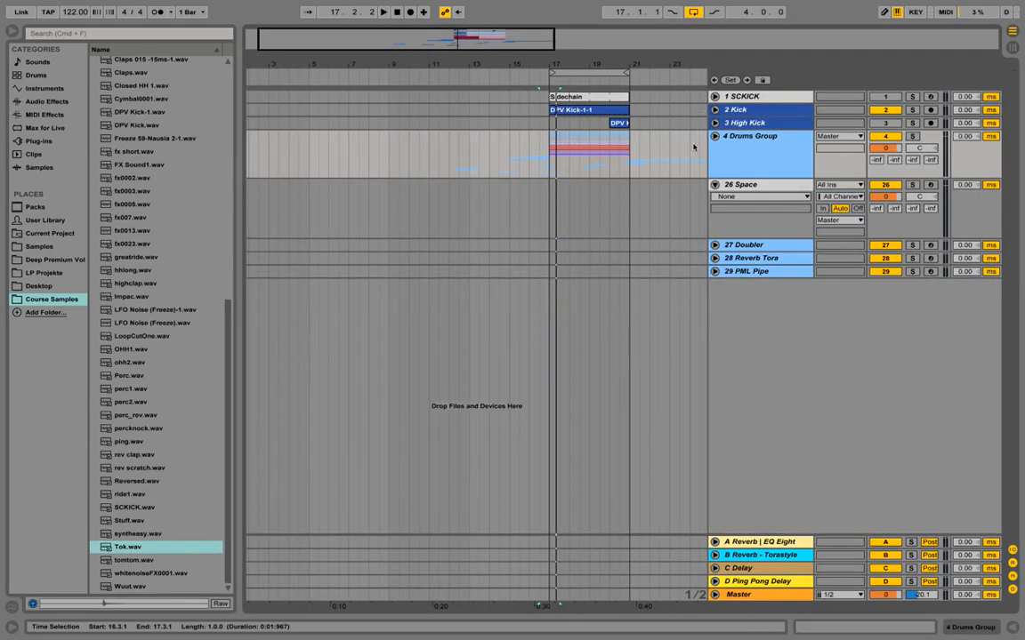
{"action": "left_click", "coordinate": [714, 136]}
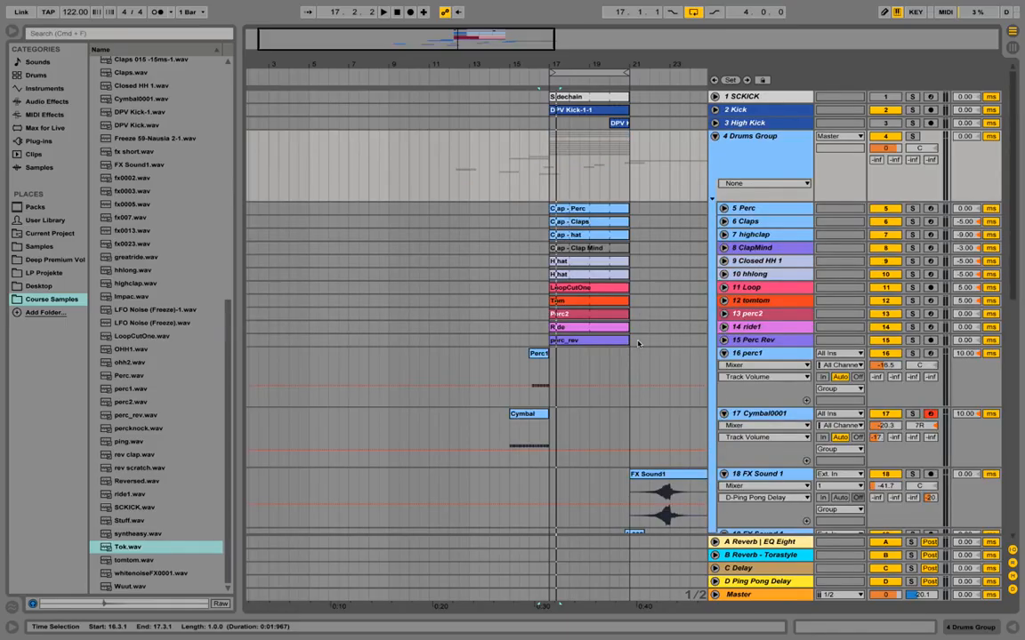
{"action": "left_click_drag", "start_coordinate": [637, 344], "coordinate": [547, 198]}
{"action": "left_click", "coordinate": [551, 211]}
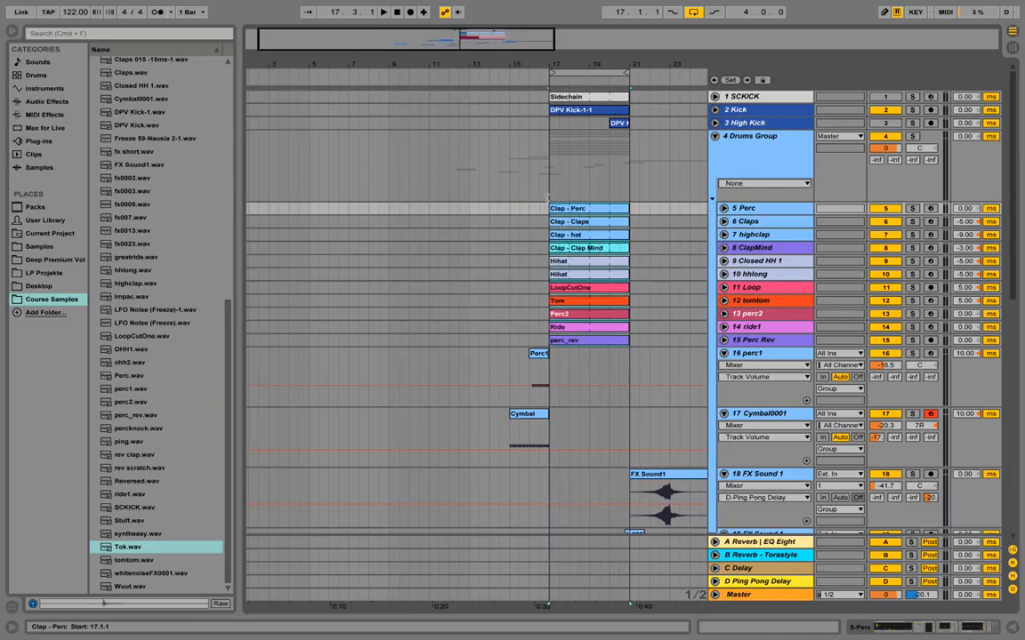
{"action": "left_click_drag", "start_coordinate": [616, 65], "coordinate": [390, 59]}
{"action": "left_click_drag", "start_coordinate": [400, 206], "coordinate": [579, 199]}
{"action": "left_click_drag", "start_coordinate": [401, 95], "coordinate": [614, 94]}
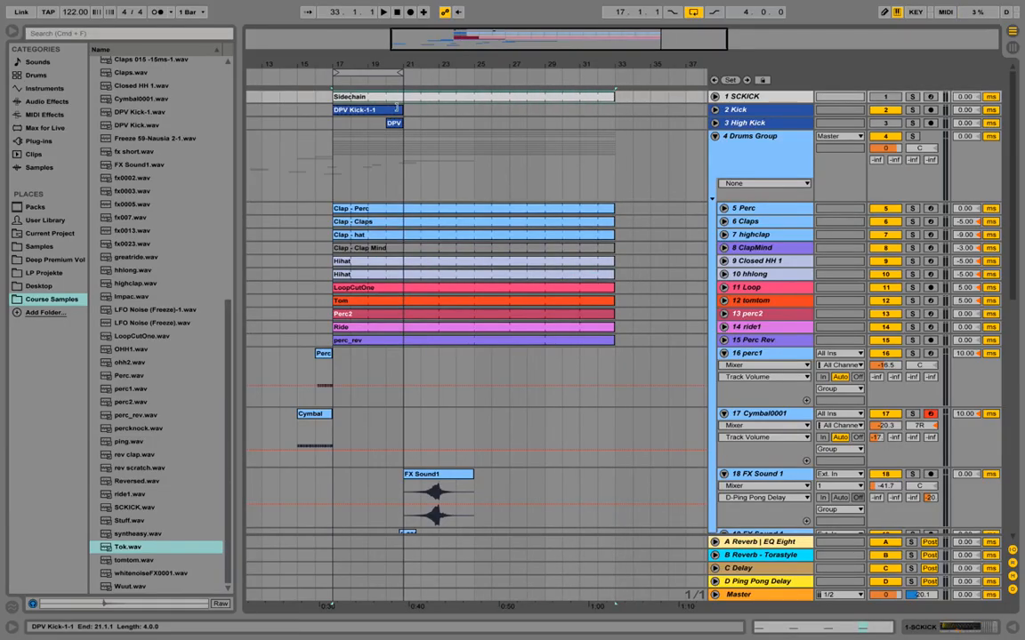
{"action": "left_click_drag", "start_coordinate": [397, 107], "coordinate": [613, 107]}
Step: Move the Tok clip on track 24 to 24.3.1 and set the insert marker on the perc1 track at 24.1.1
{"action": "scroll", "coordinate": [595, 171], "scroll_direction": "down", "scroll_amount": 1}
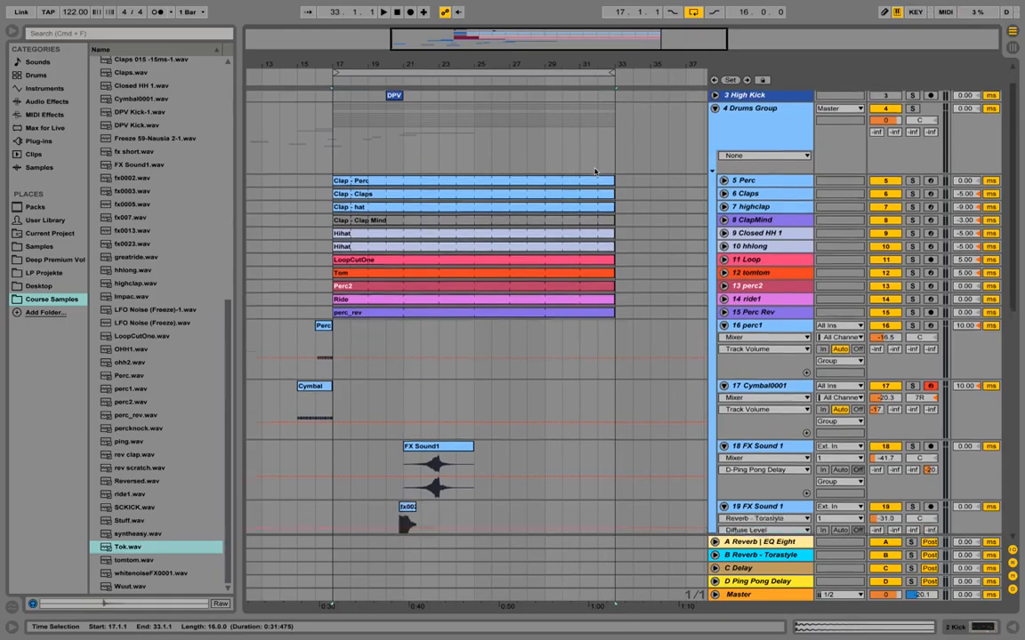
{"action": "scroll", "coordinate": [430, 508], "scroll_direction": "down", "scroll_amount": 5}
{"action": "scroll", "coordinate": [409, 471], "scroll_direction": "down", "scroll_amount": 6}
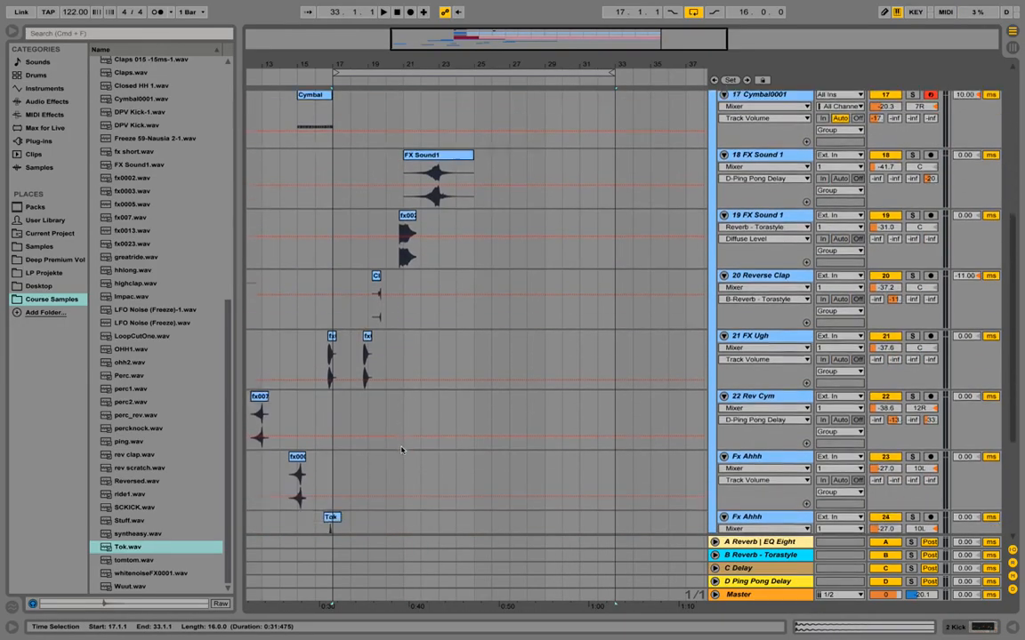
{"action": "scroll", "coordinate": [401, 449], "scroll_direction": "down", "scroll_amount": 2}
{"action": "left_click_drag", "start_coordinate": [364, 473], "coordinate": [471, 462]}
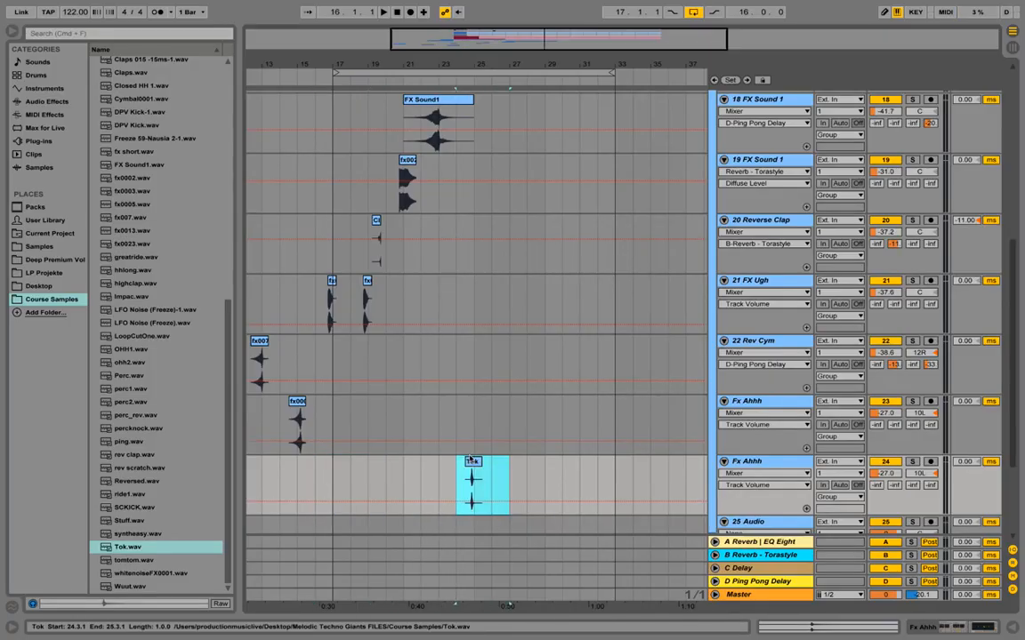
{"action": "scroll", "coordinate": [472, 383], "scroll_direction": "up", "scroll_amount": 10}
{"action": "left_click", "coordinate": [454, 355]}
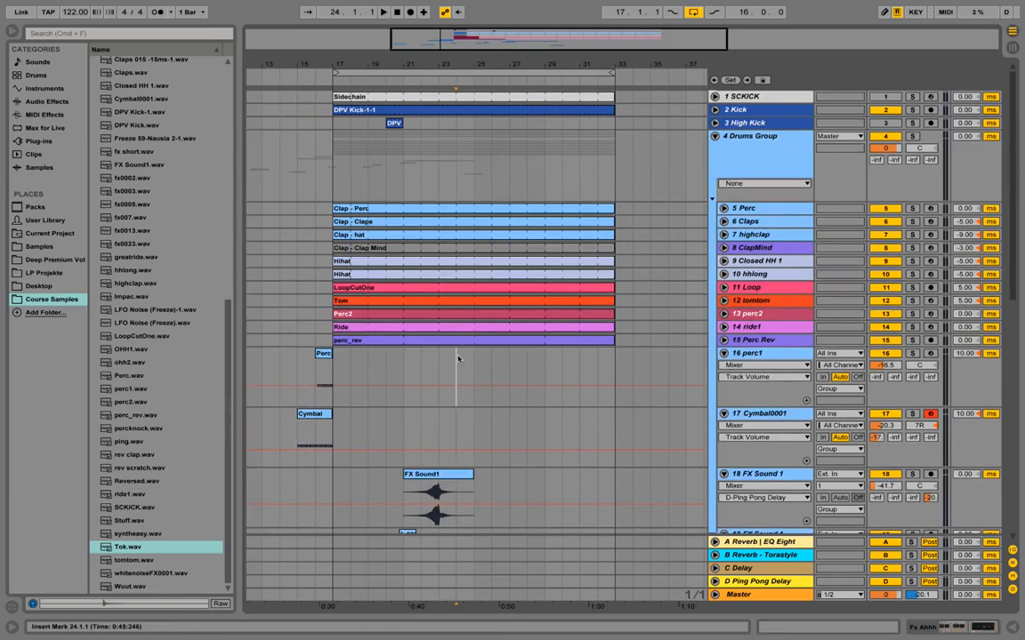
Step: Audition the Tok clip from 24.1.1 and set the volume of track 24 to -28.0 dB
{"action": "key", "text": "space"}
{"action": "scroll", "coordinate": [459, 356], "scroll_direction": "down", "scroll_amount": 10}
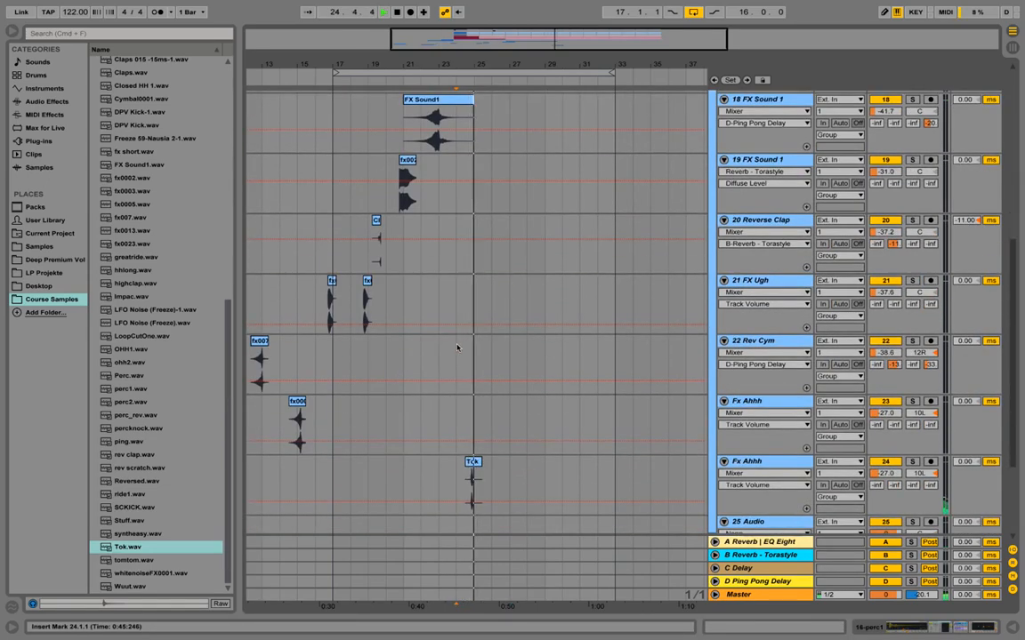
{"action": "left_click_drag", "start_coordinate": [475, 65], "coordinate": [475, 94]}
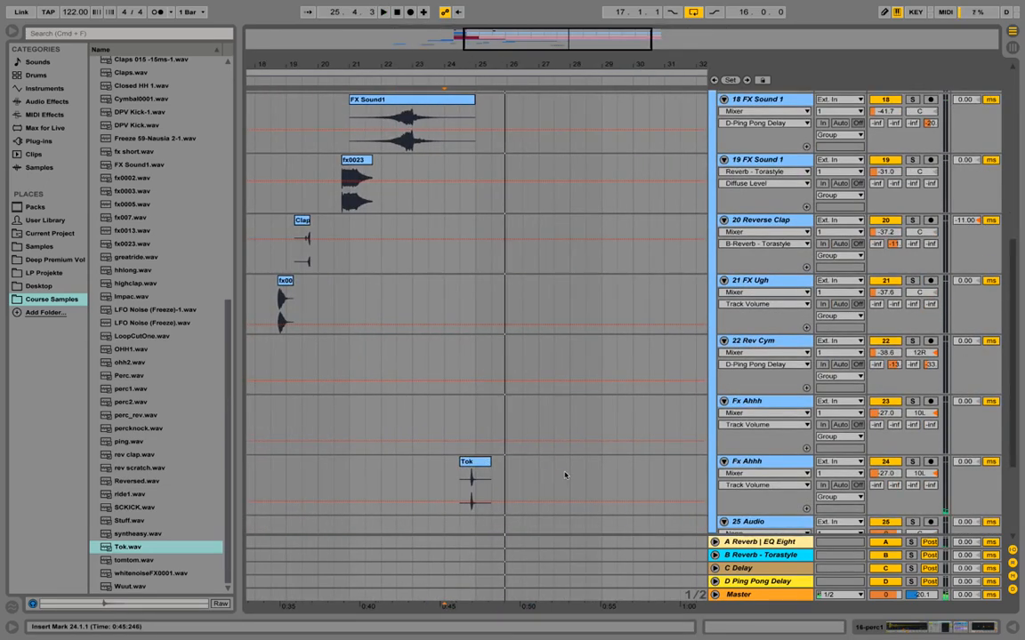
{"action": "key", "text": "space"}
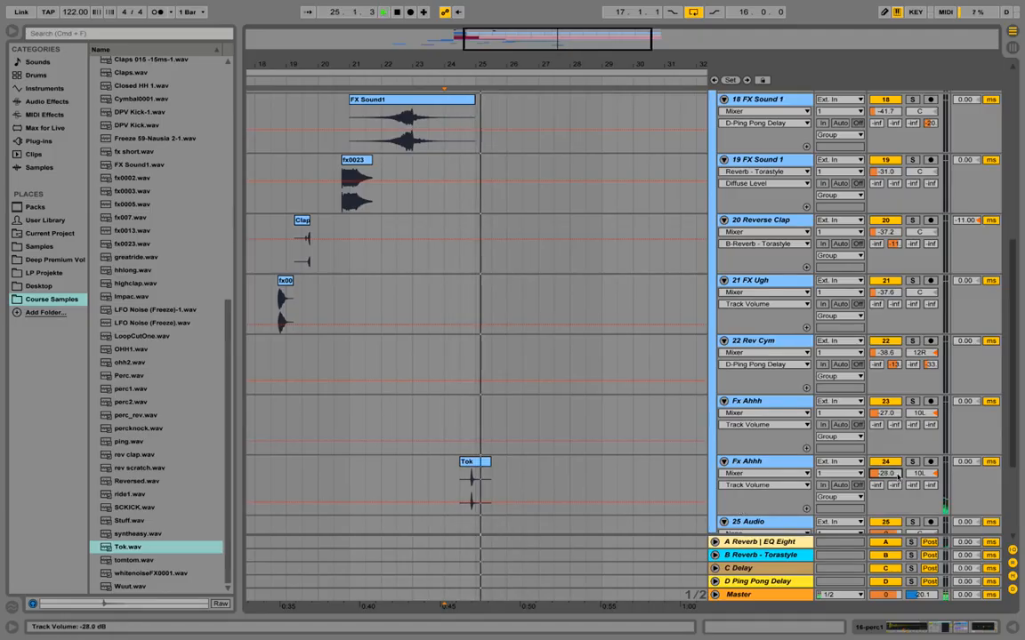
{"action": "key", "text": "space"}
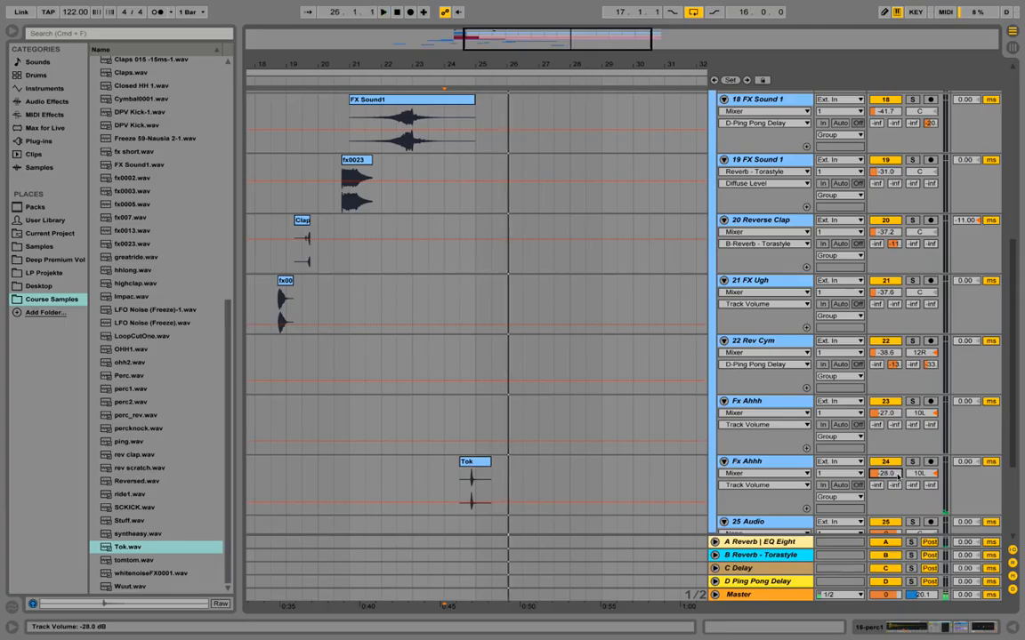
Step: Rename track 24 to Tok and play its clip from 24.1.1
{"action": "right_click", "coordinate": [787, 457]}
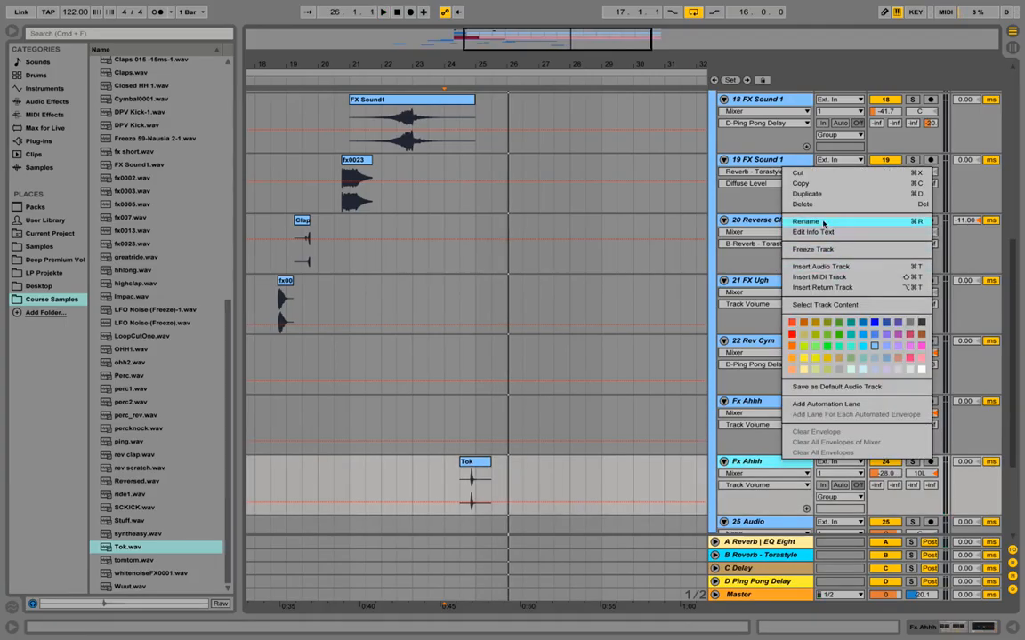
{"action": "left_click", "coordinate": [825, 222]}
{"action": "key", "text": "space"}
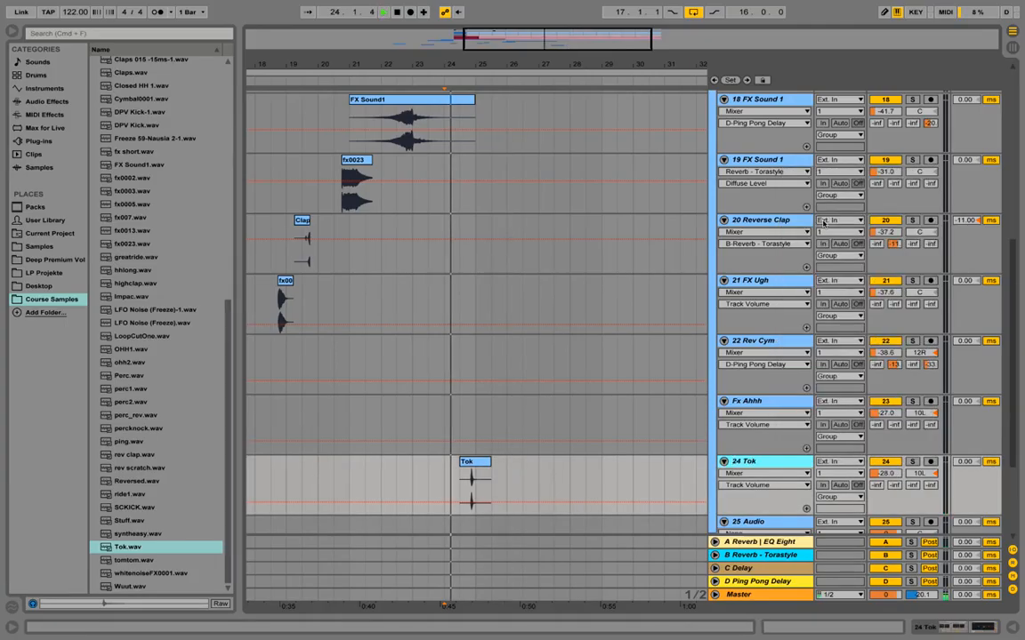
{"action": "key", "text": "space"}
Step: Show the Tok track's effects and set EQ Eight's low-cut band 1 to 274 Hz while listening
{"action": "double_click", "coordinate": [761, 462]}
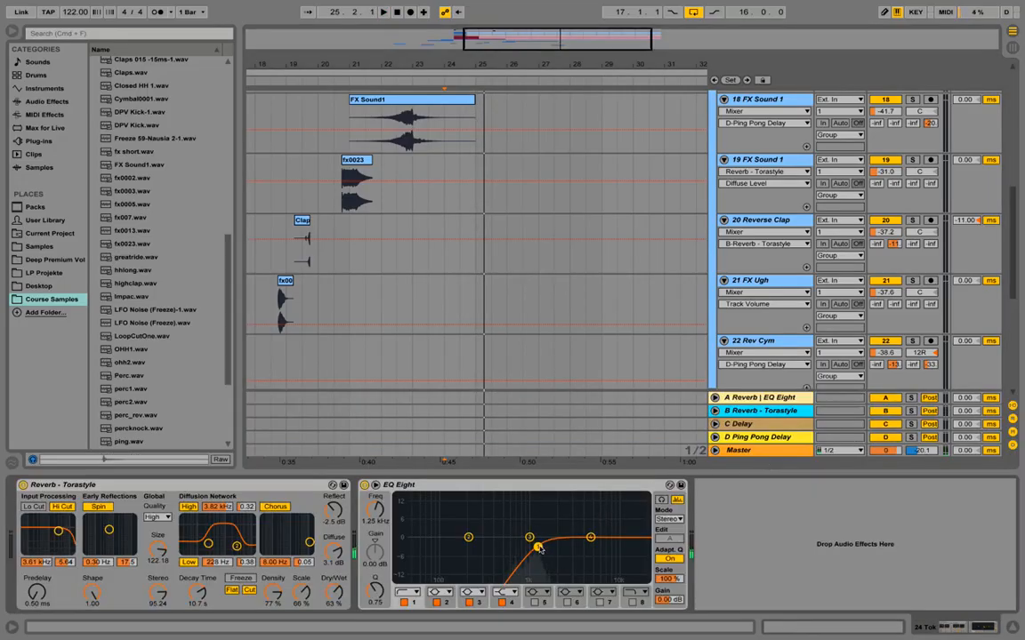
{"action": "scroll", "coordinate": [486, 359], "scroll_direction": "down", "scroll_amount": 5}
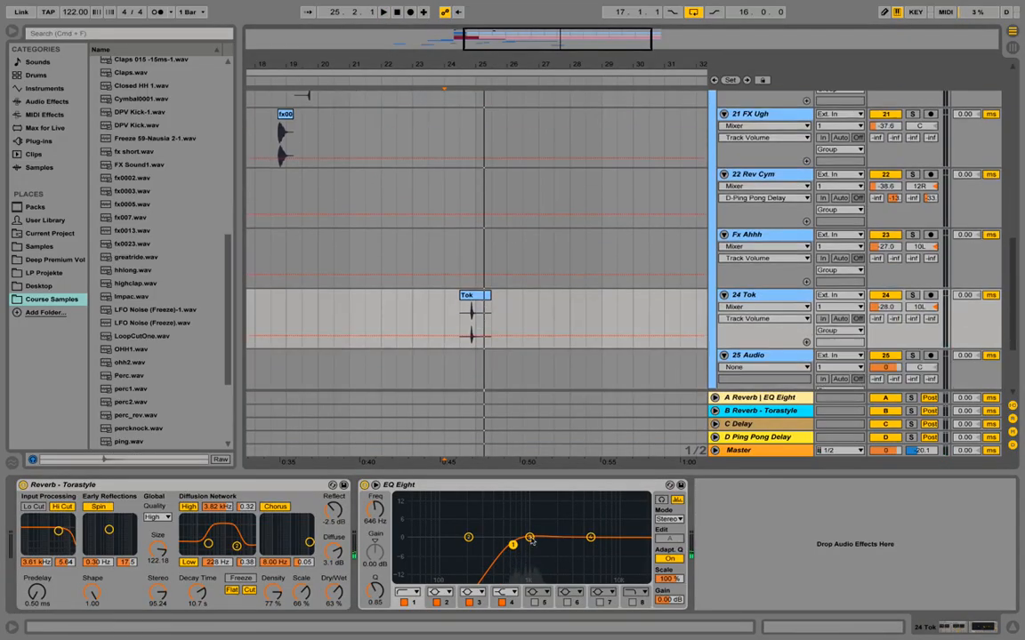
{"action": "key", "text": "space"}
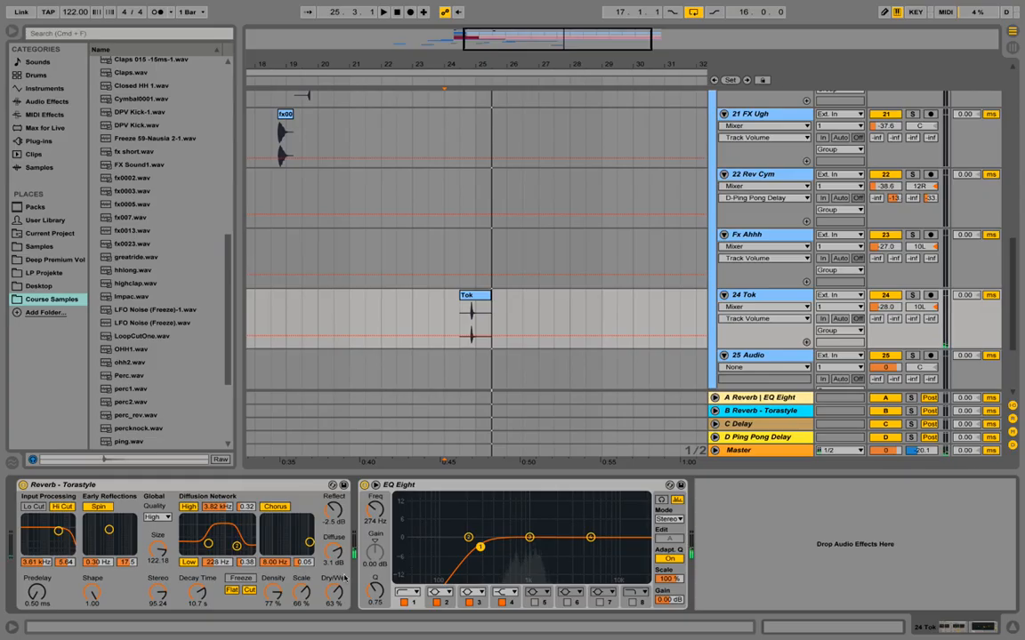
Step: Set the decay time of the Tok track's reverb to 6.53 s and audition the result
{"action": "left_click", "coordinate": [197, 593]}
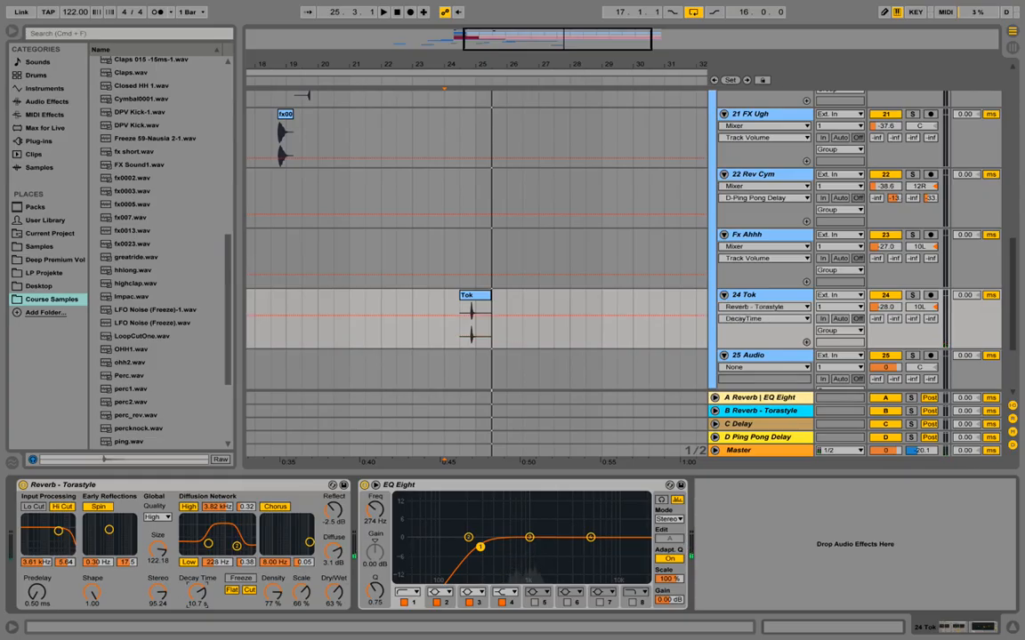
{"action": "left_click_drag", "start_coordinate": [204, 601], "coordinate": [203, 607]}
{"action": "key", "text": "space"}
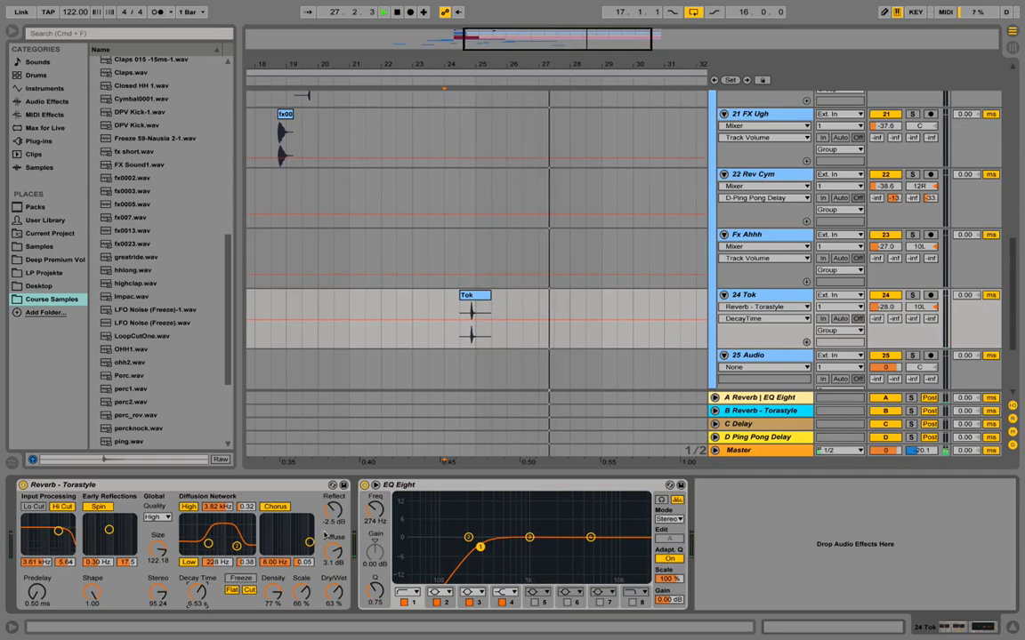
{"action": "key", "text": "space"}
{"action": "key", "text": "space"}
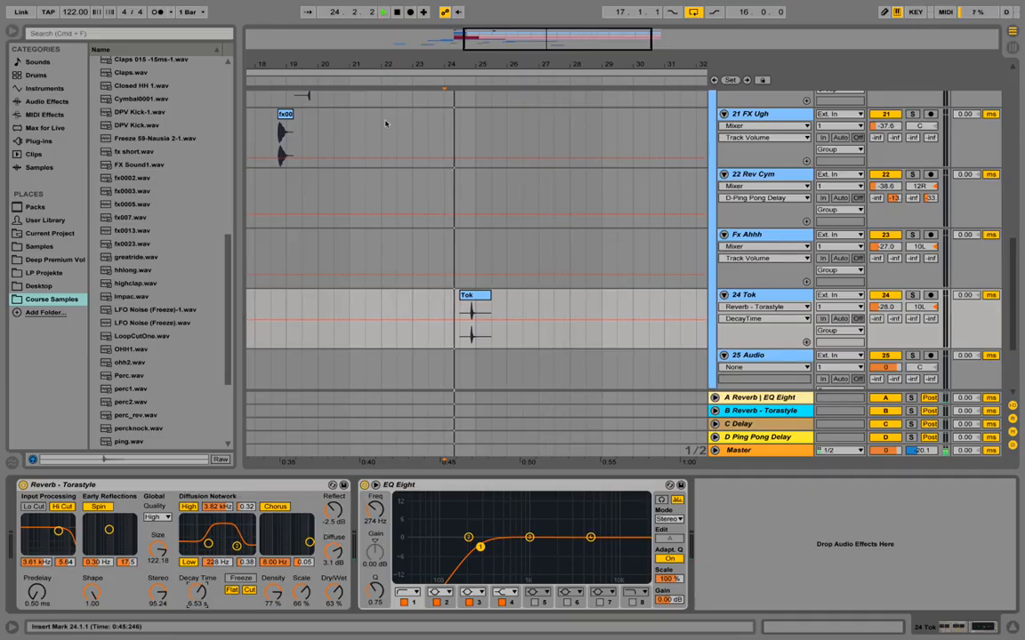
Step: Examine the timing of the hit in the Tok clip's waveform against the grid and replay it from 24.1.1
{"action": "left_click_drag", "start_coordinate": [450, 67], "coordinate": [663, 123]}
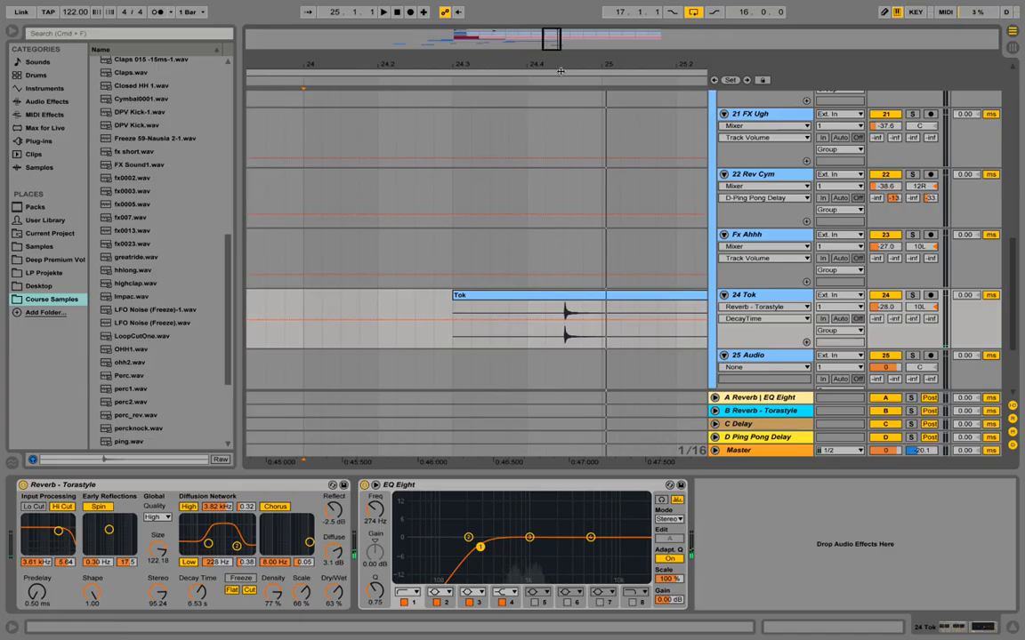
{"action": "left_click_drag", "start_coordinate": [561, 71], "coordinate": [519, 91]}
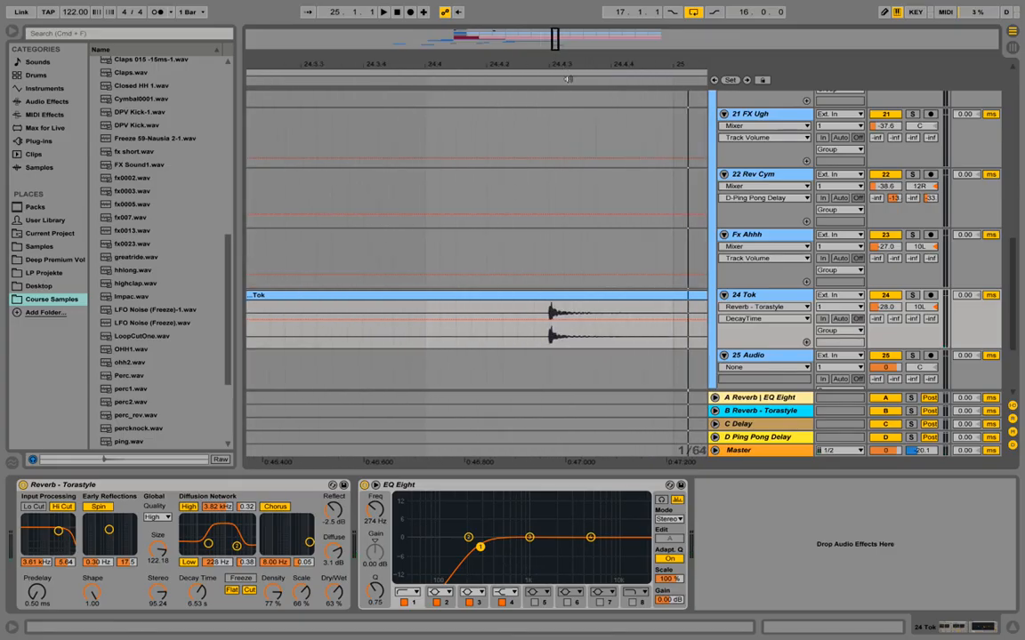
{"action": "left_click_drag", "start_coordinate": [587, 62], "coordinate": [537, 53]}
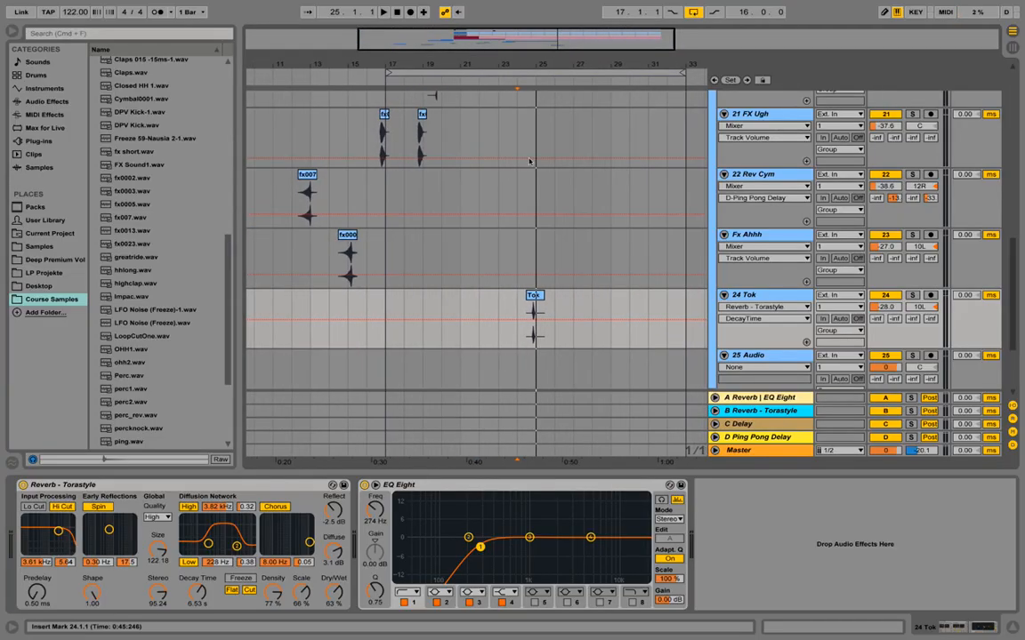
{"action": "key", "text": "space"}
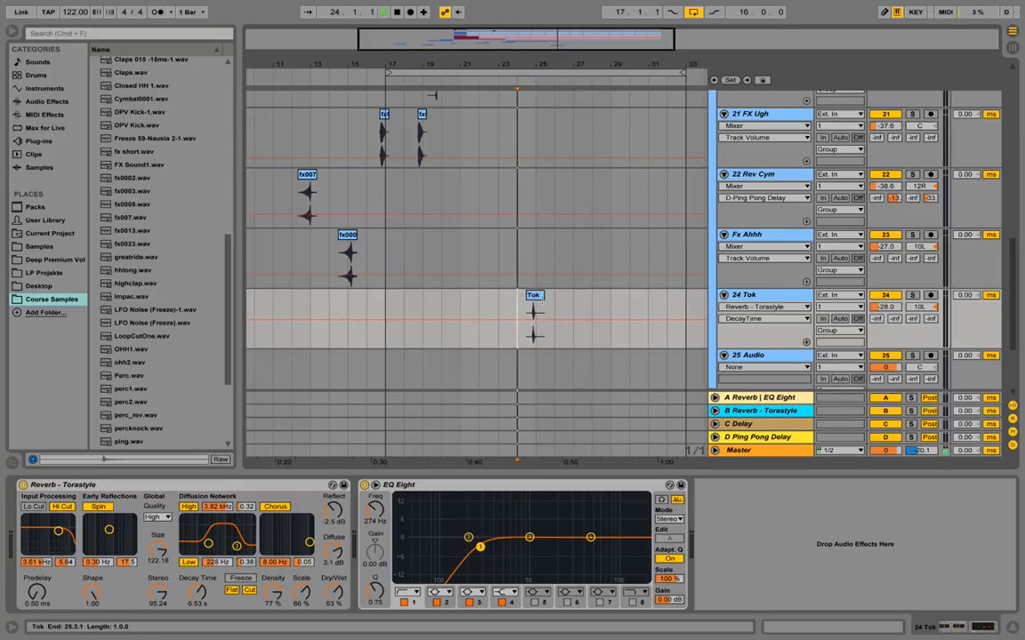
Step: Fold tracks 16 through 24, from perc1 to Tok, to compact the arrangement
{"action": "scroll", "coordinate": [569, 302], "scroll_direction": "up", "scroll_amount": 1}
{"action": "scroll", "coordinate": [588, 302], "scroll_direction": "up", "scroll_amount": 10}
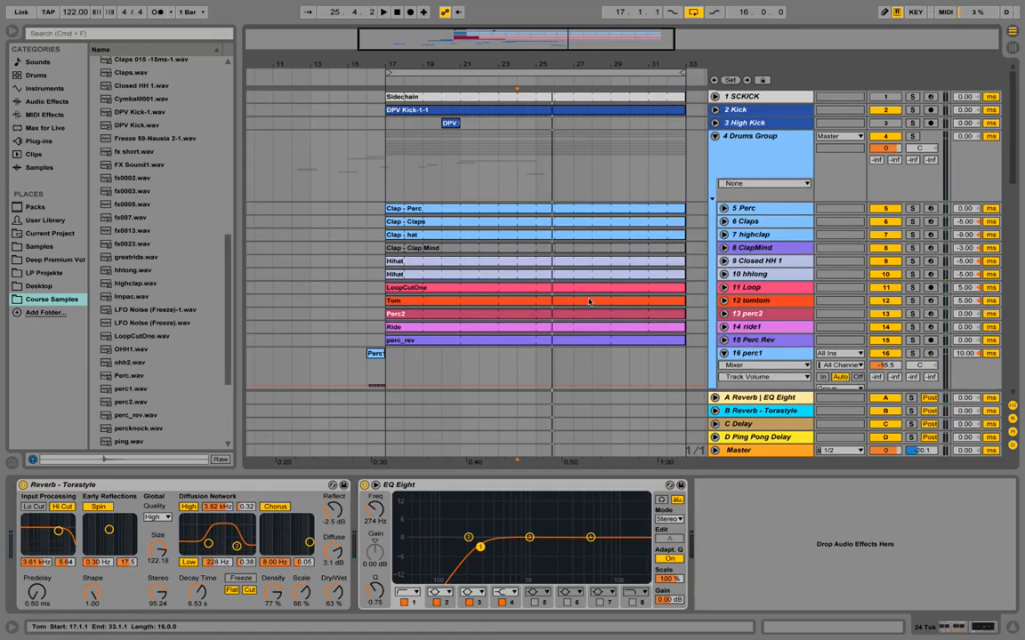
{"action": "scroll", "coordinate": [587, 276], "scroll_direction": "down", "scroll_amount": 5}
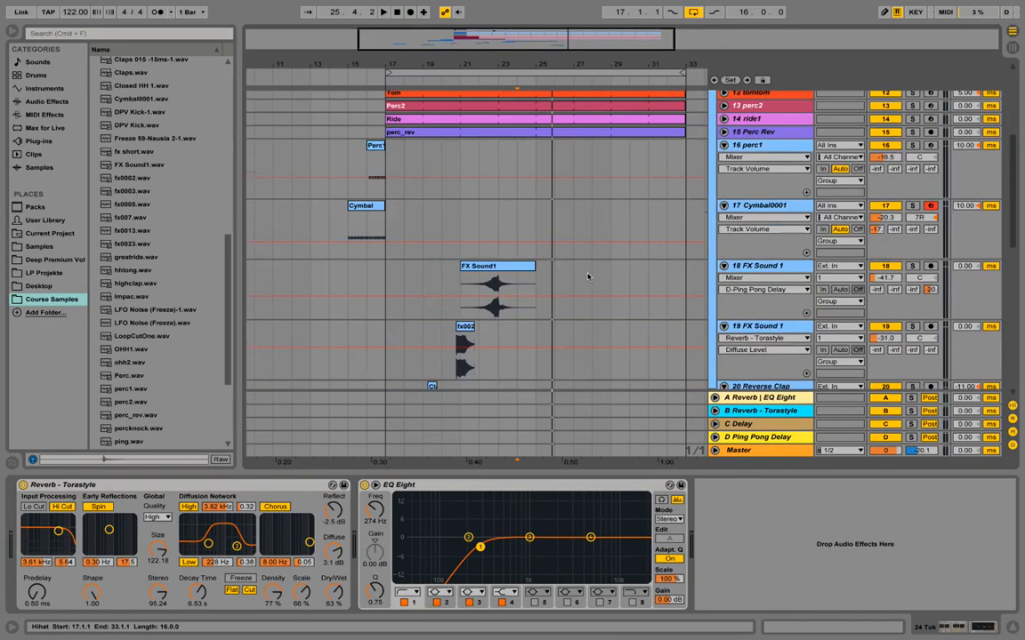
{"action": "left_click", "coordinate": [724, 145]}
{"action": "left_click", "coordinate": [724, 159]}
{"action": "left_click", "coordinate": [724, 171]}
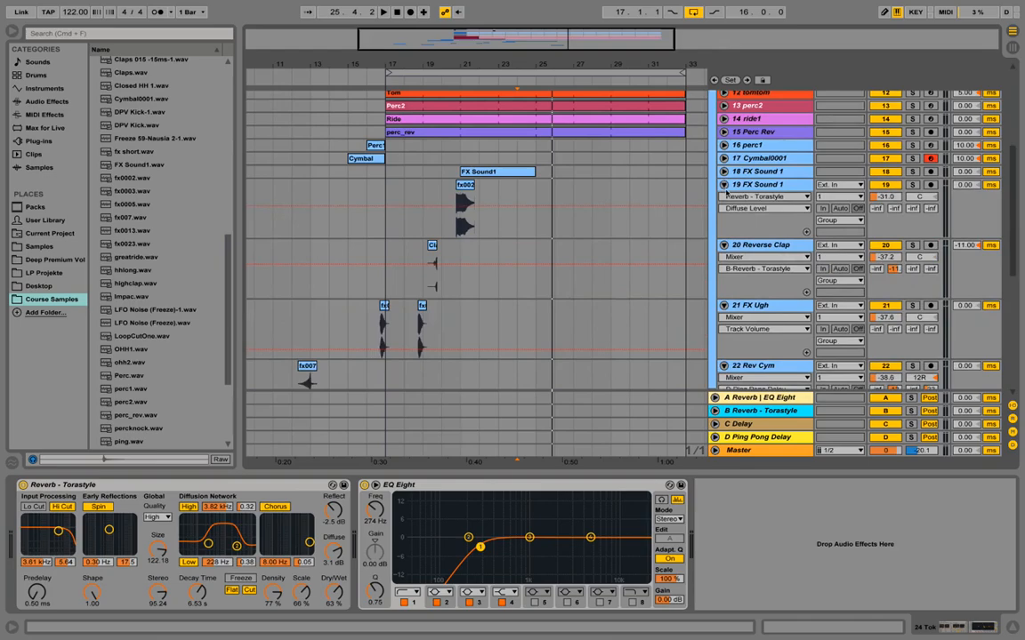
{"action": "left_click", "coordinate": [724, 185]}
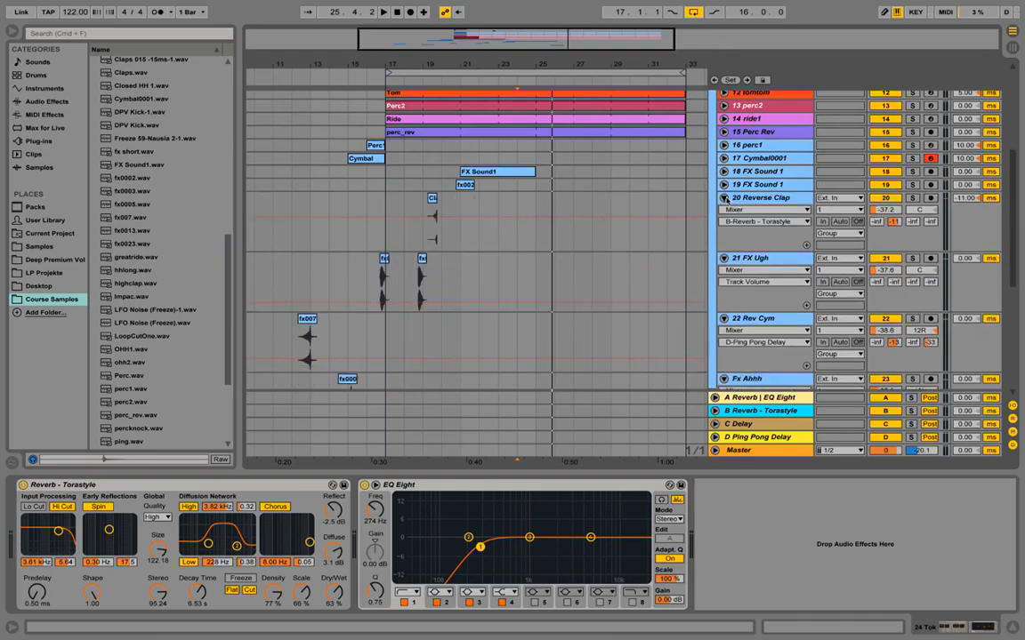
{"action": "left_click", "coordinate": [725, 199]}
{"action": "left_click", "coordinate": [725, 210]}
{"action": "left_click", "coordinate": [724, 224]}
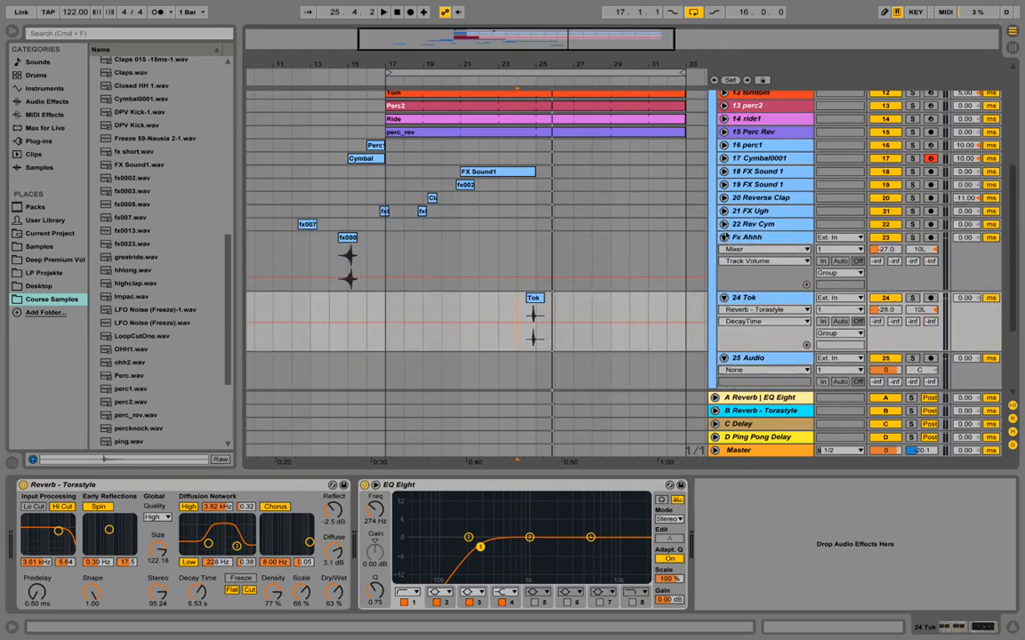
{"action": "left_click", "coordinate": [724, 237]}
{"action": "left_click", "coordinate": [724, 251]}
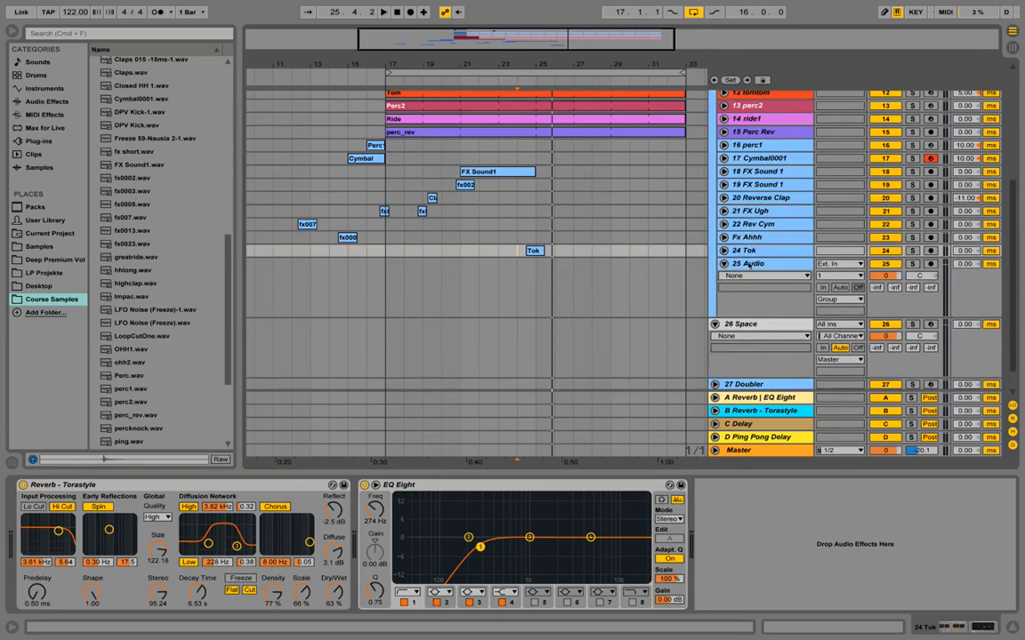
{"action": "scroll", "coordinate": [756, 257], "scroll_direction": "up", "scroll_amount": 4}
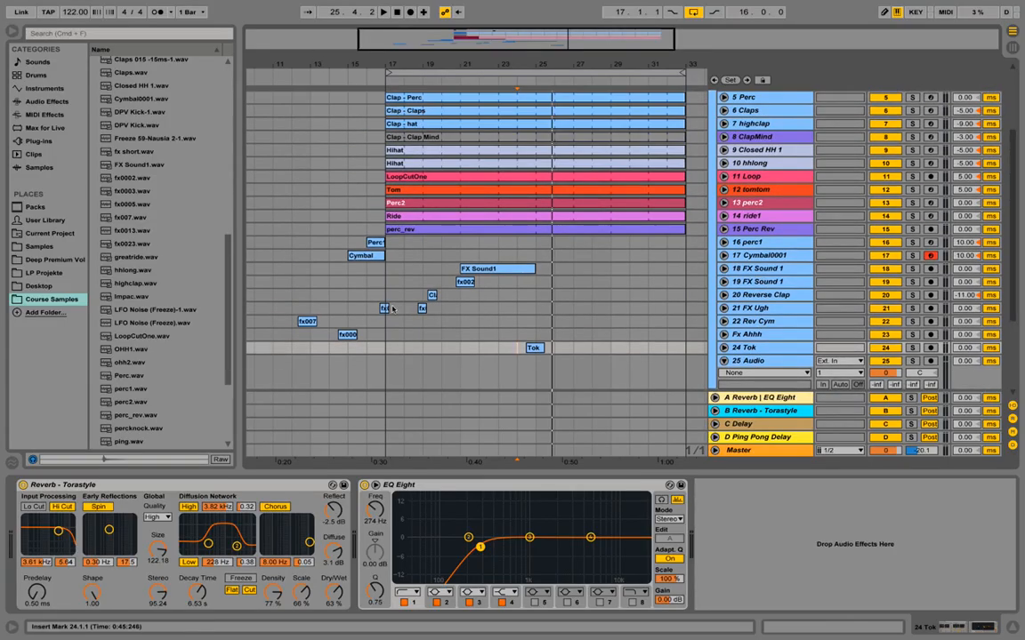
{"action": "scroll", "coordinate": [566, 103], "scroll_direction": "up", "scroll_amount": 2}
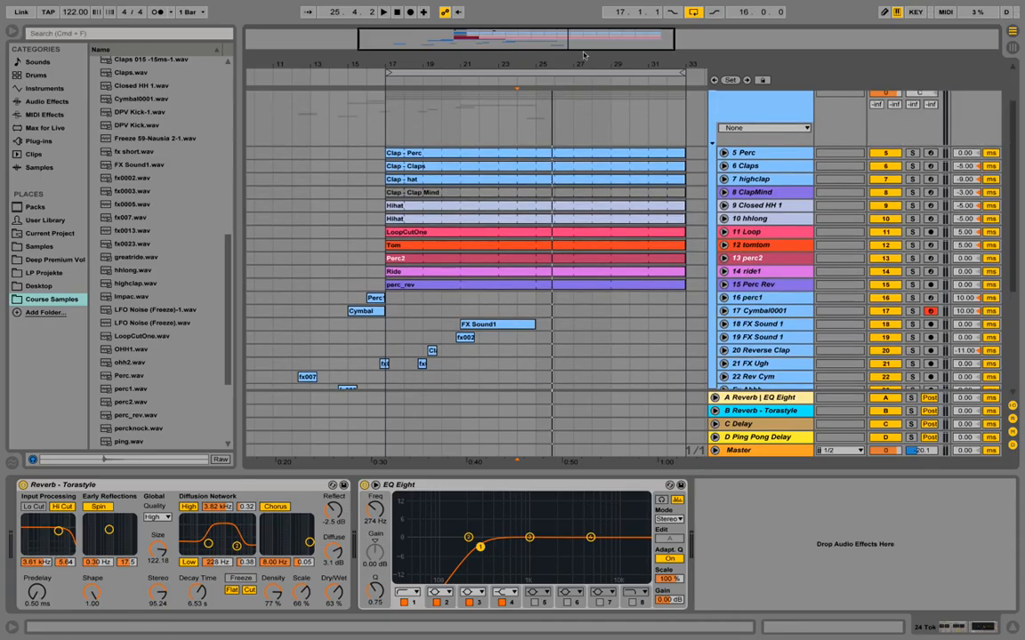
{"action": "left_click_drag", "start_coordinate": [574, 61], "coordinate": [573, 43]}
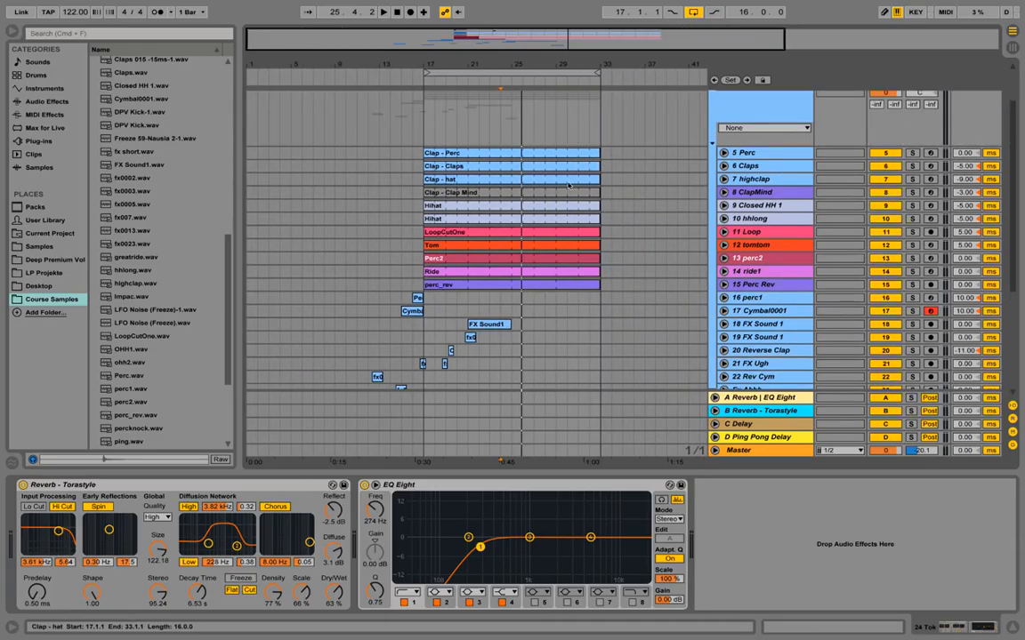
{"action": "scroll", "coordinate": [570, 185], "scroll_direction": "down", "scroll_amount": 1}
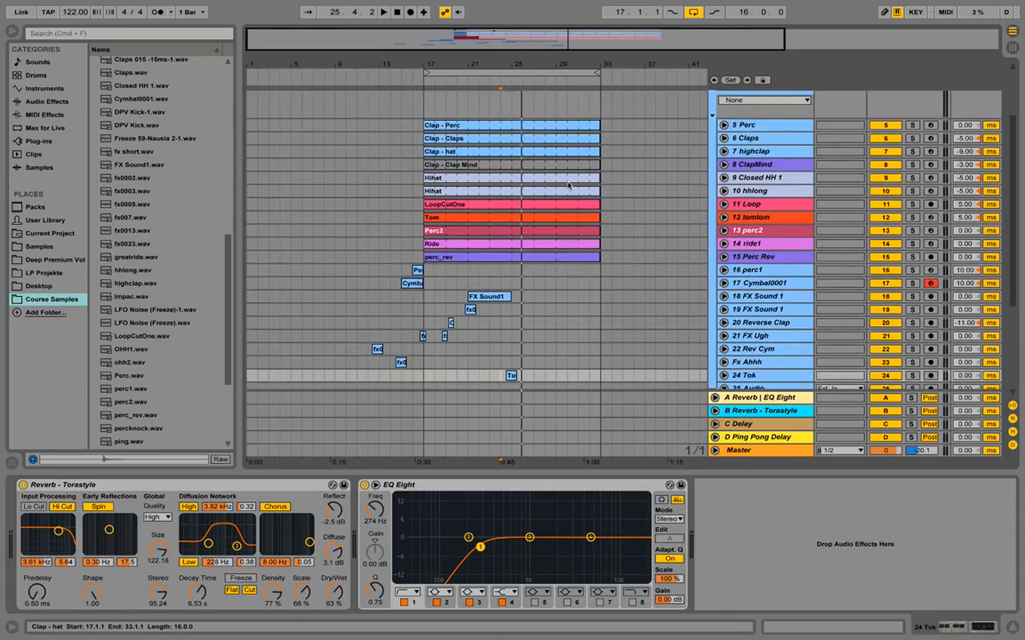